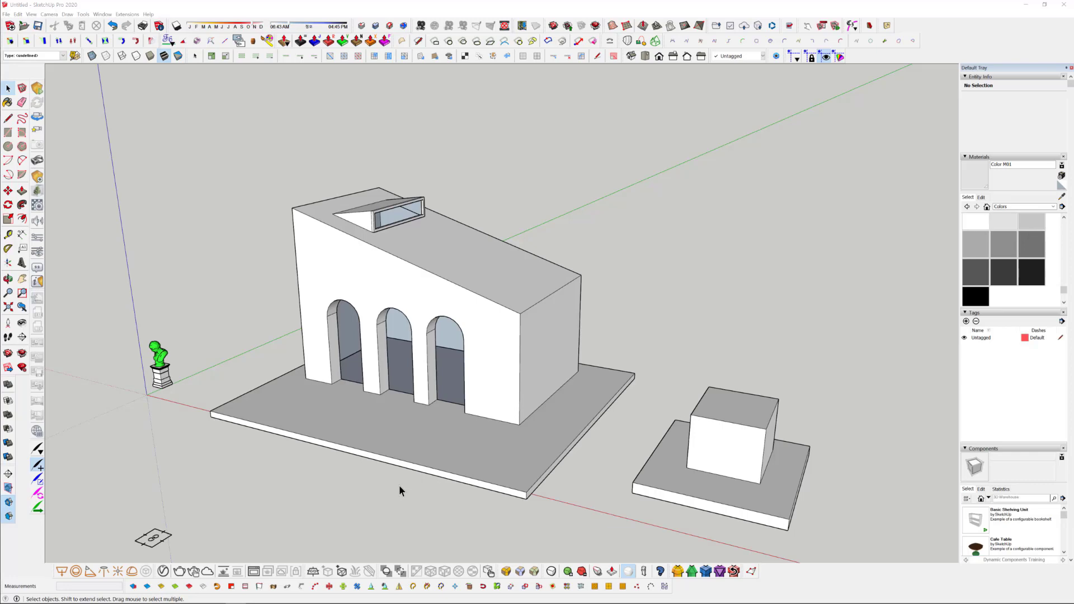
- Examine the small cube on its square base beside the arched building from several angles
middle_click_drag(510, 300, 584, 386)
scroll(454, 295, "up", 3)
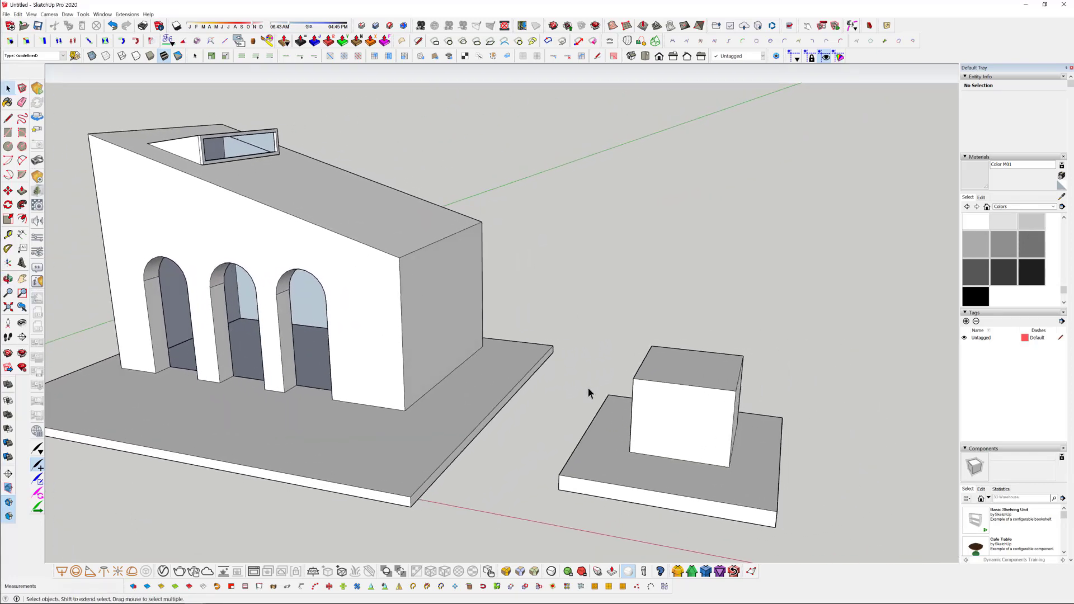
scroll(510, 336, "up", 5)
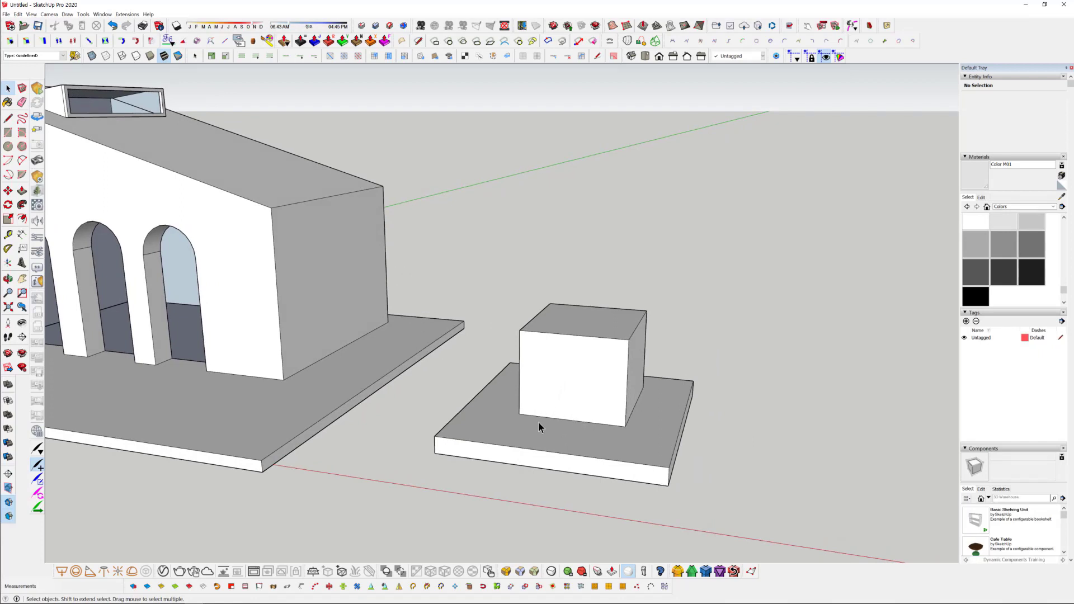
middle_click_drag(538, 422, 520, 377)
scroll(497, 364, "up", 5)
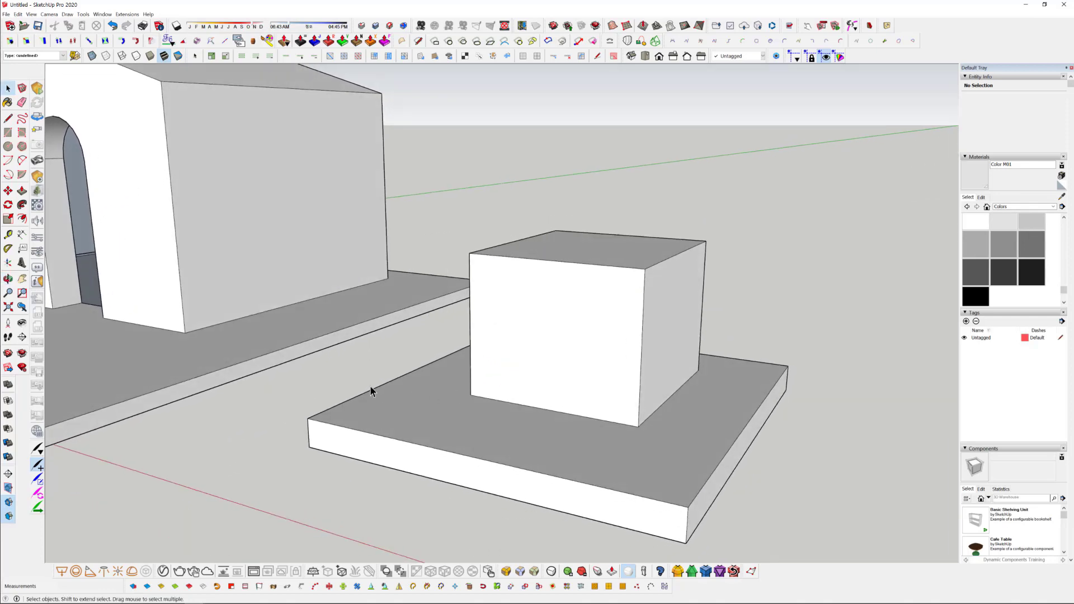
middle_click_drag(367, 391, 486, 309)
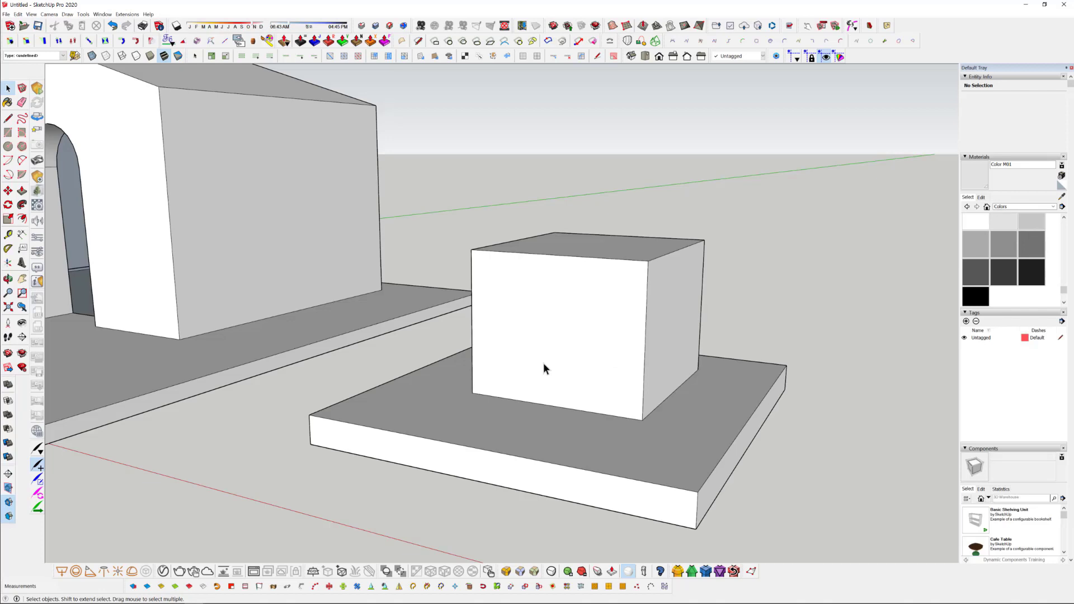
middle_click_drag(592, 319, 551, 388)
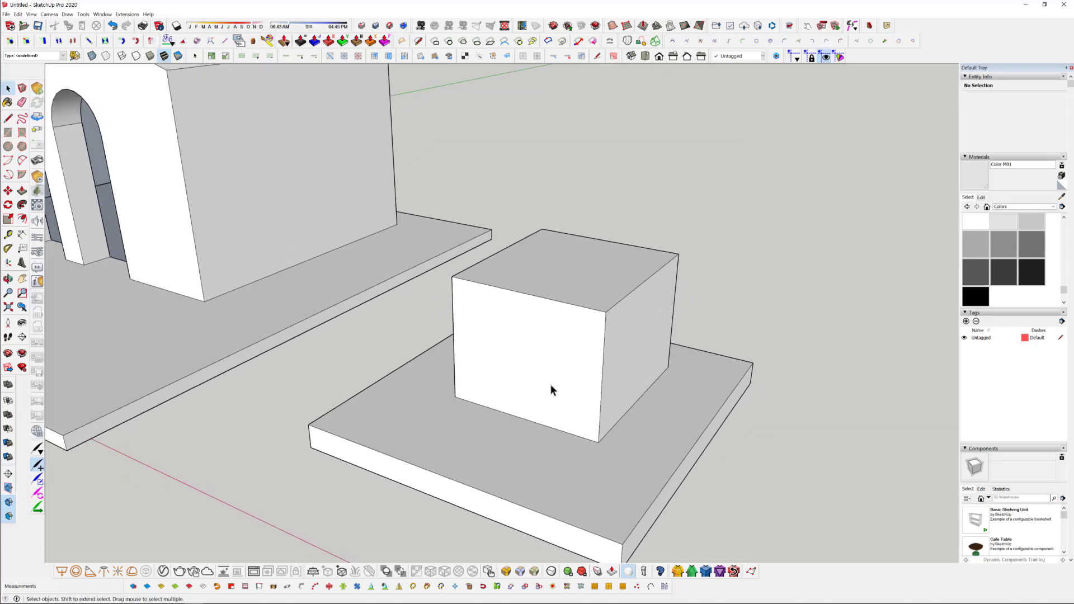
middle_click_drag(547, 397, 504, 348)
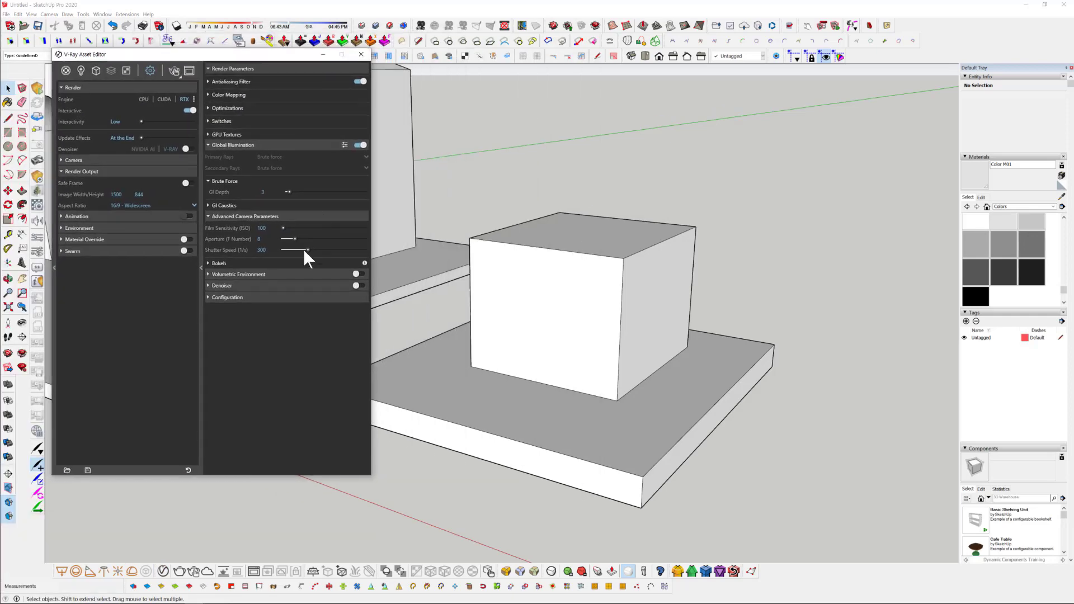
middle_click_drag(626, 335, 626, 282)
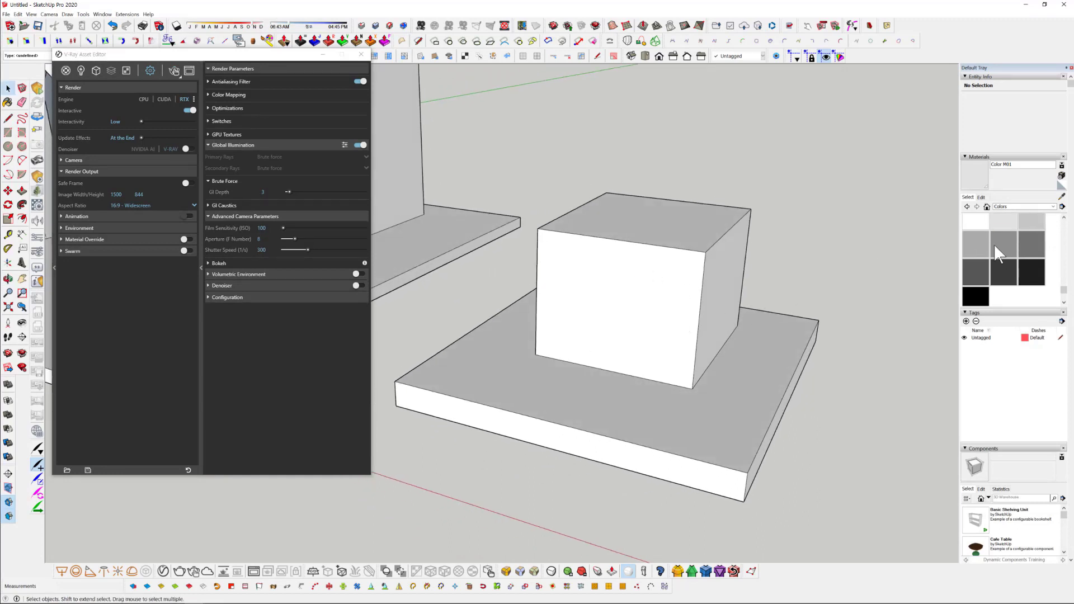
- Paint all faces of the cube and its base, inside their group, with Color M01
scroll(1012, 276, "up", 3)
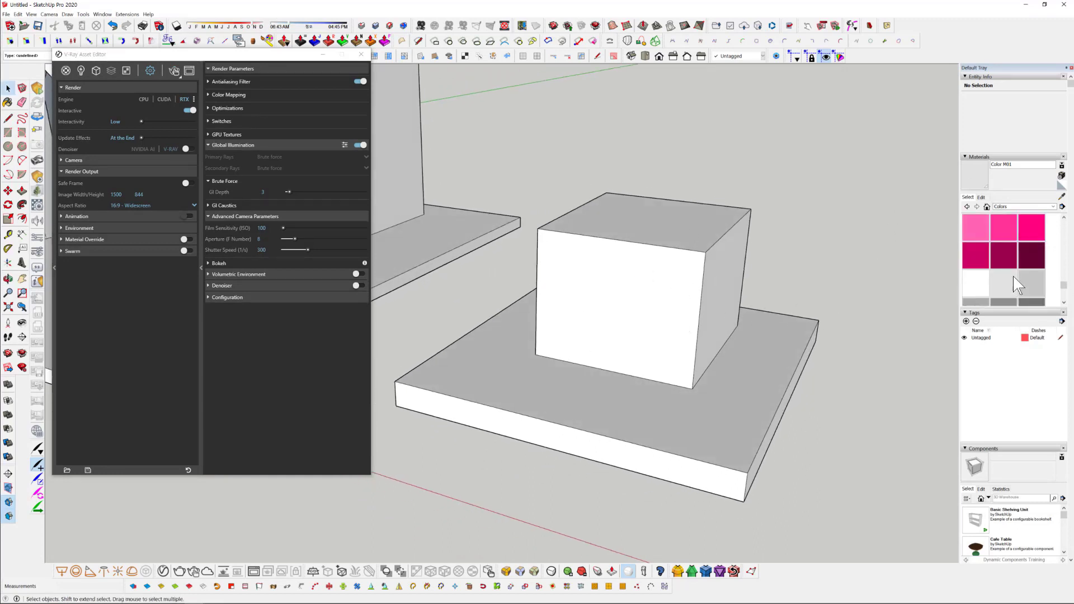
scroll(993, 268, "down", 2)
left_click(977, 259)
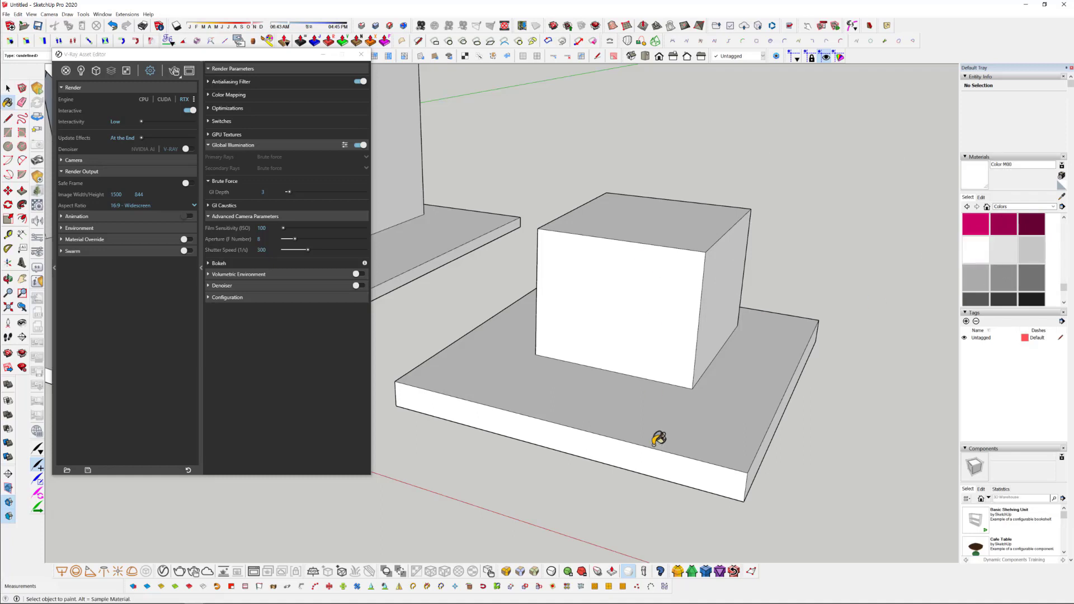
mouse_move(648, 372)
middle_mouse_down()
mouse_move(688, 377)
mouse_move(639, 302)
middle_mouse_up()
key("space")
double_click(636, 302)
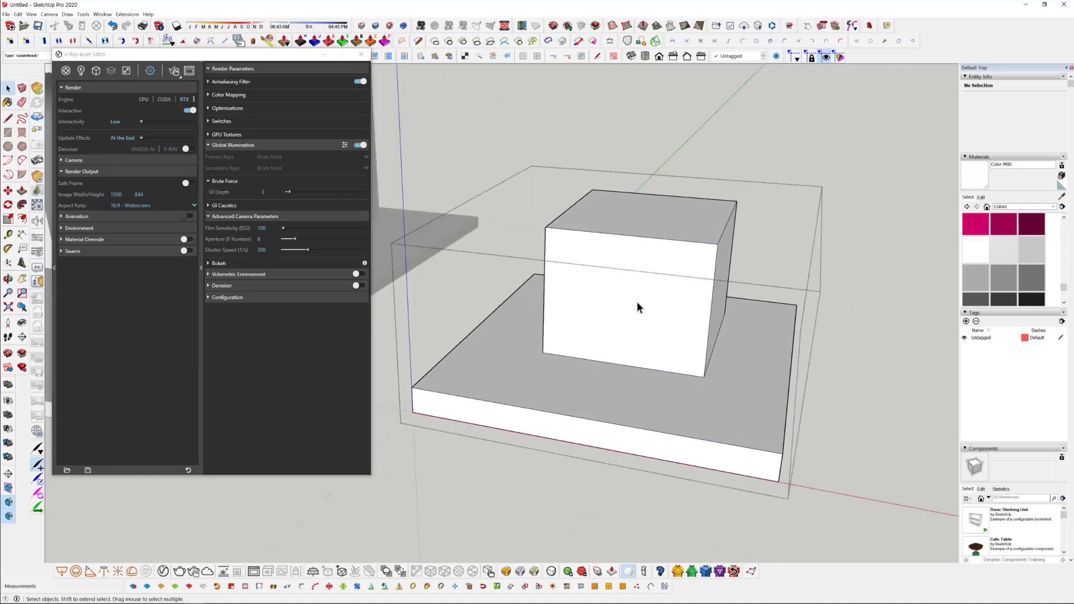
triple_click(646, 299)
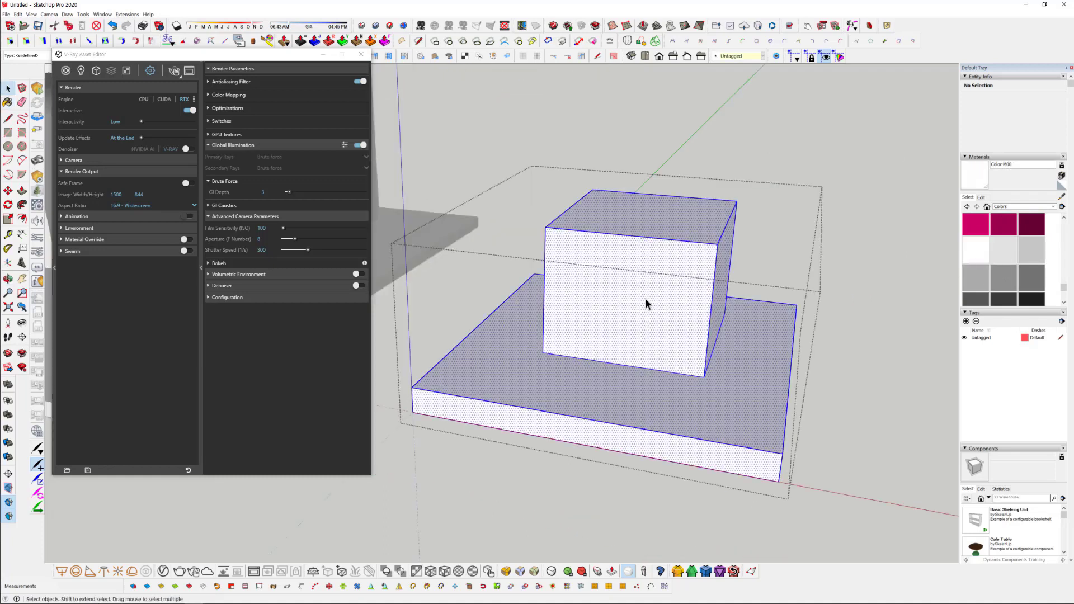
left_click(980, 256)
left_click(679, 350)
mouse_move(679, 350)
middle_mouse_down()
mouse_move(714, 386)
mouse_move(933, 322)
middle_mouse_up()
left_click(891, 329)
middle_click_drag(707, 358, 655, 313)
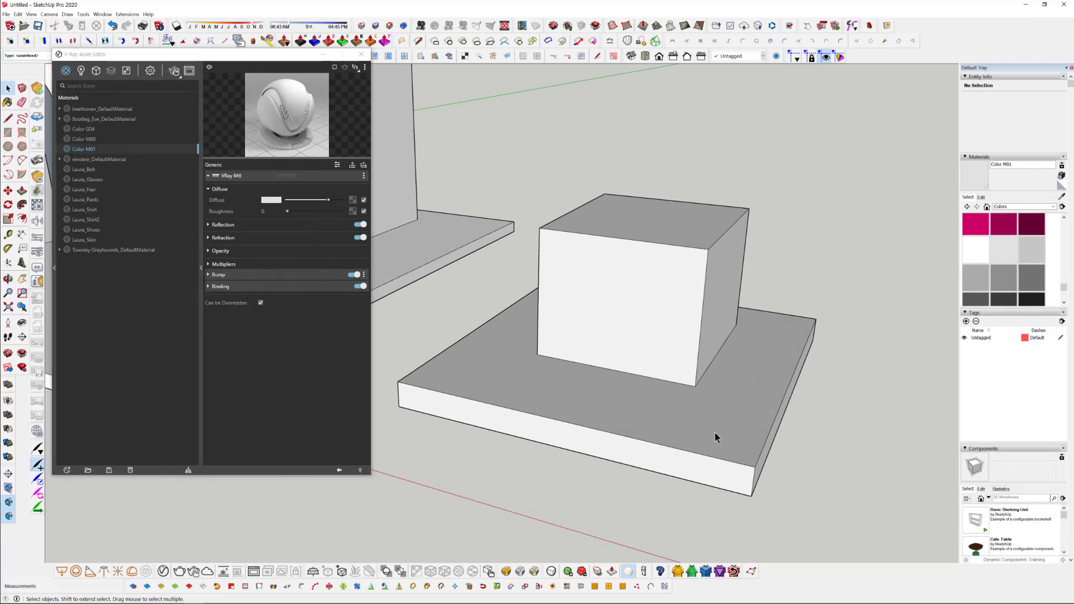
- Select the cube-and-base group and reposition the V-Ray Asset Editor closer to it
middle_click_drag(669, 400, 699, 357)
left_click(689, 420)
middle_click_drag(689, 420, 707, 419)
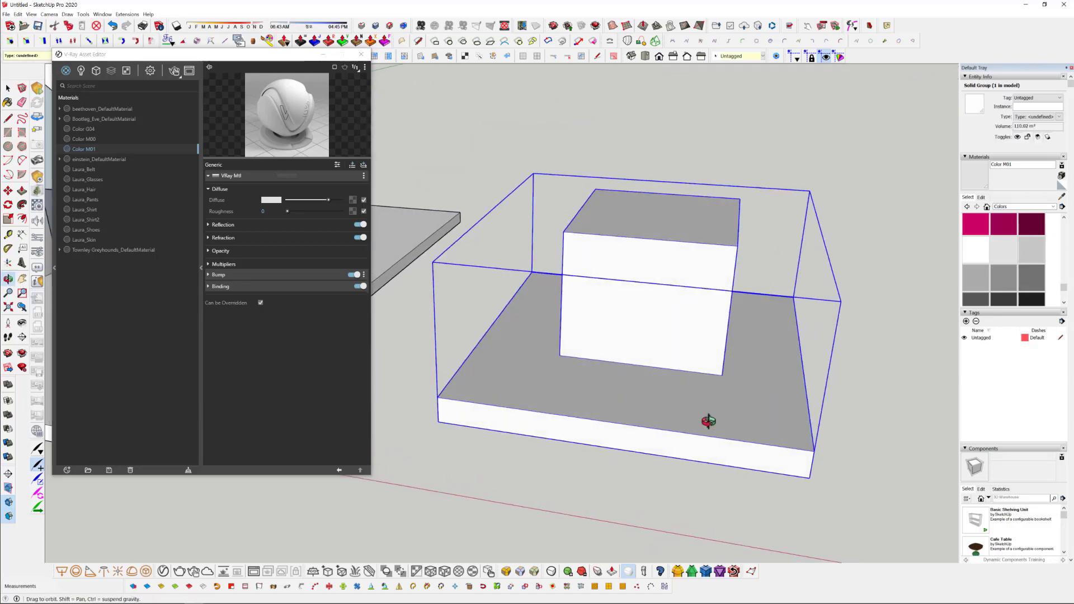
scroll(700, 359, "up", 3)
middle_click_drag(700, 359, 643, 358)
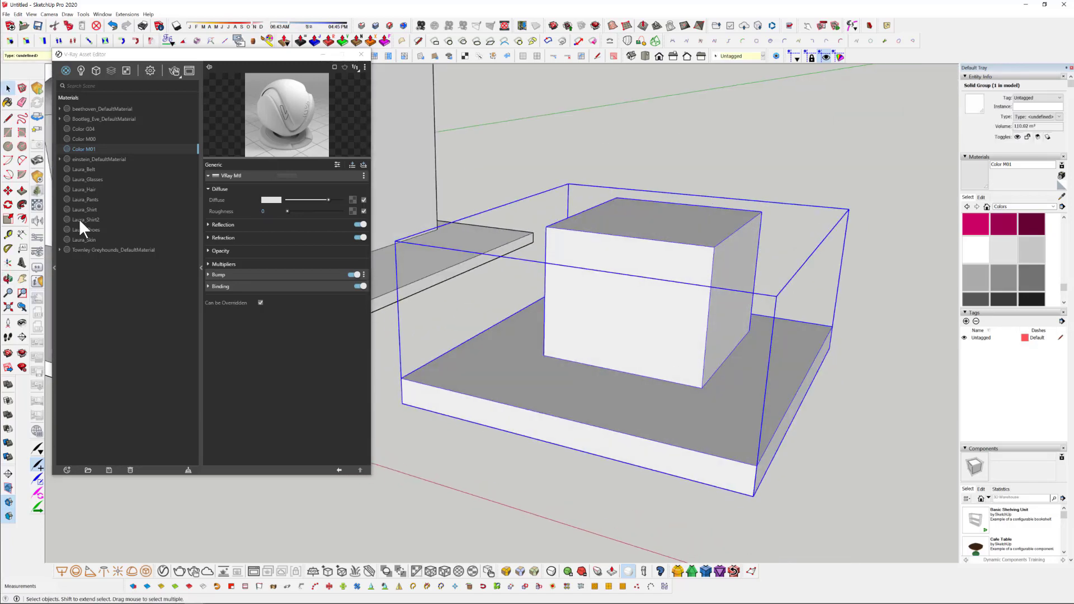
left_click_drag(160, 58, 247, 84)
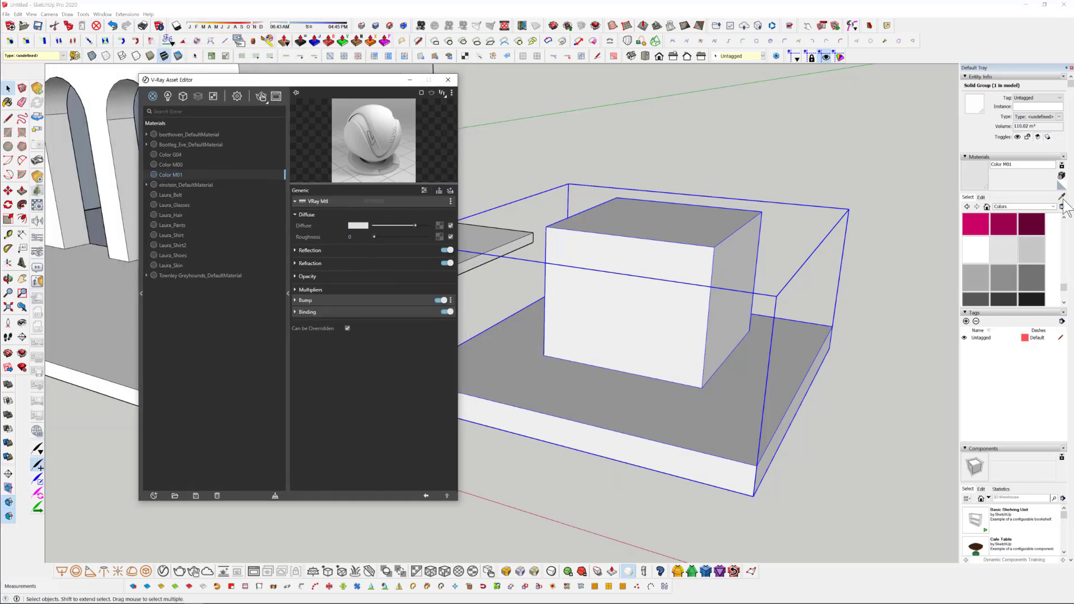
key("b")
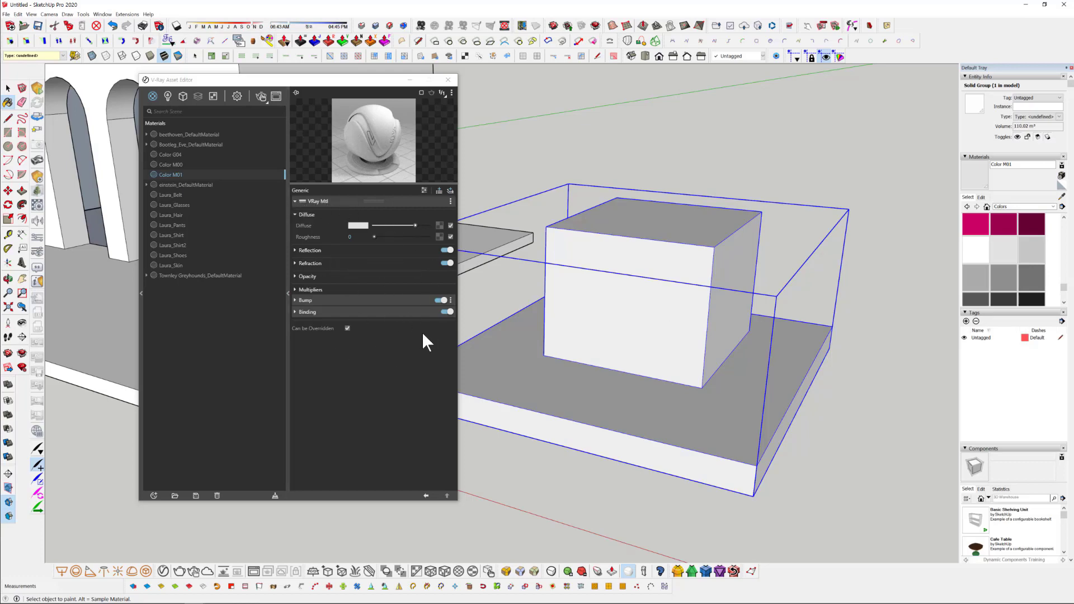
middle_click_drag(599, 338, 622, 348)
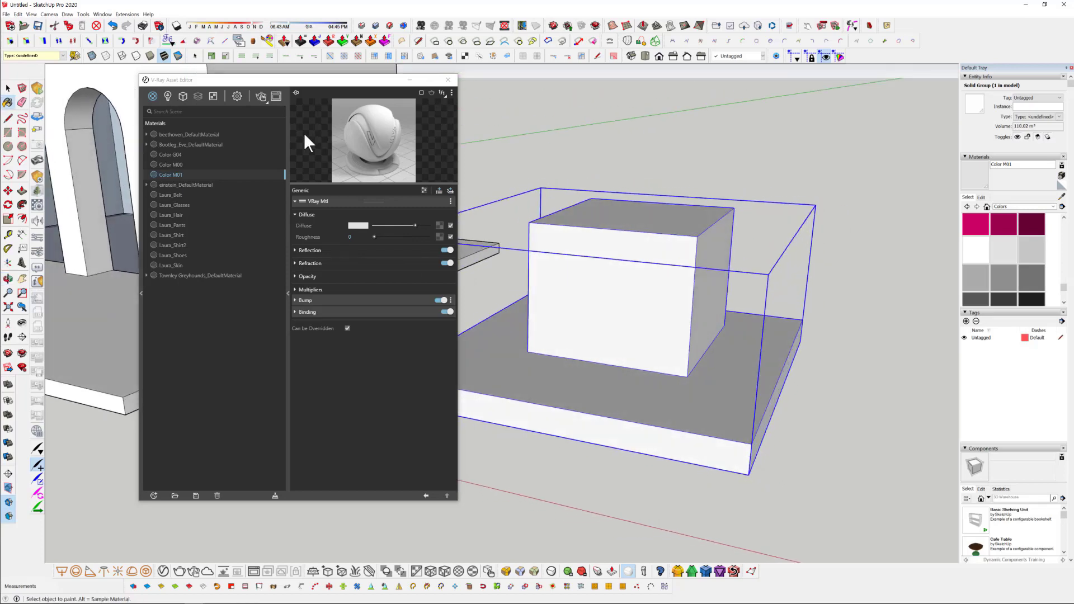
- Start an interactive V-Ray render and frame a close view of the cube and its base
left_click(237, 96)
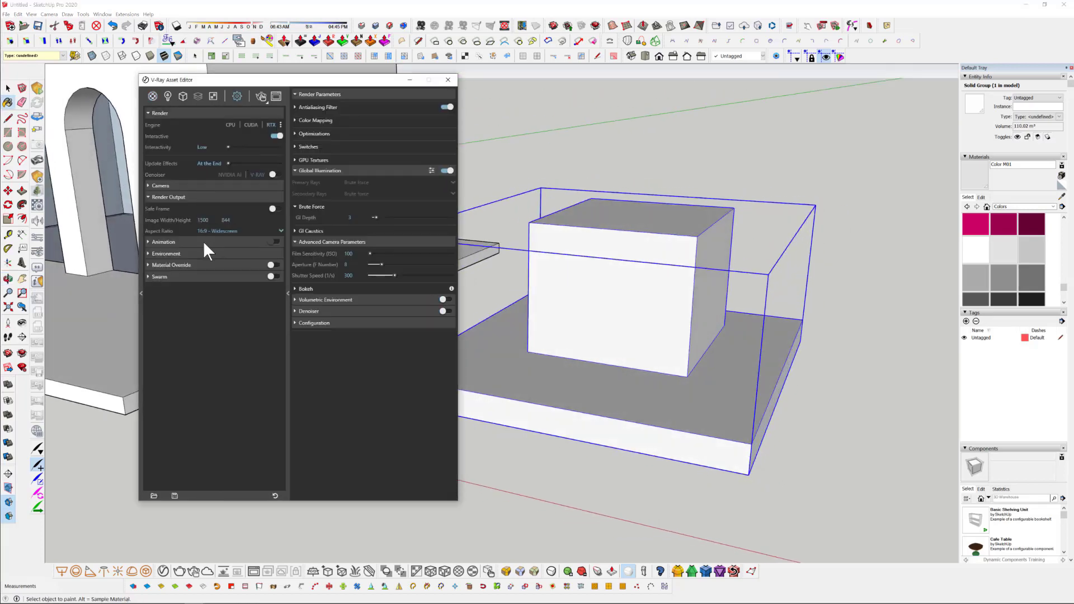
left_click(260, 96)
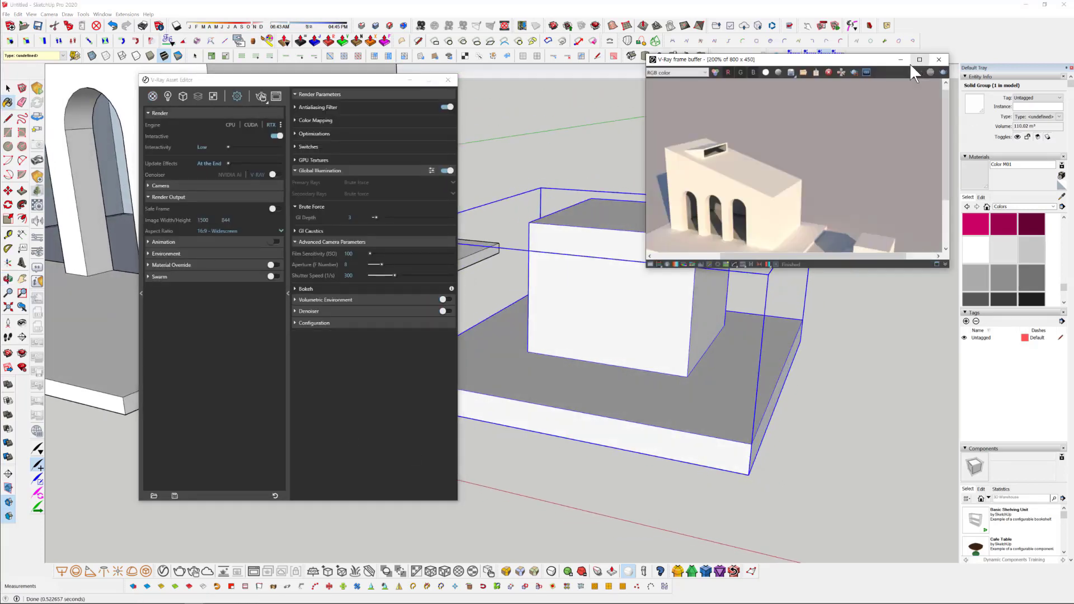
mouse_move(738, 417)
middle_mouse_down()
mouse_move(642, 427)
mouse_move(496, 353)
middle_mouse_up()
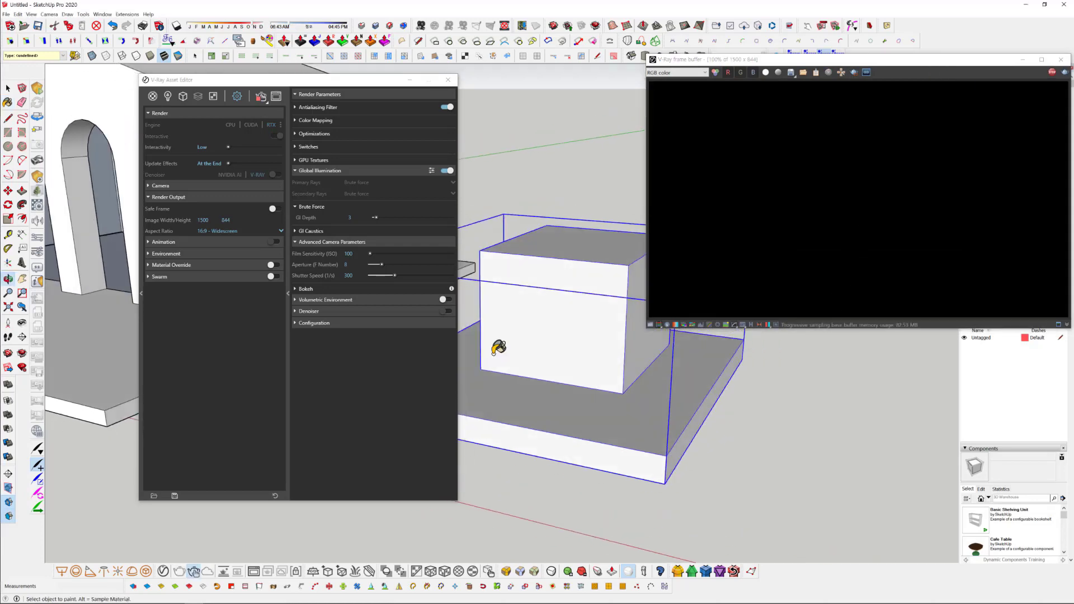
middle_click_drag(748, 446, 635, 439)
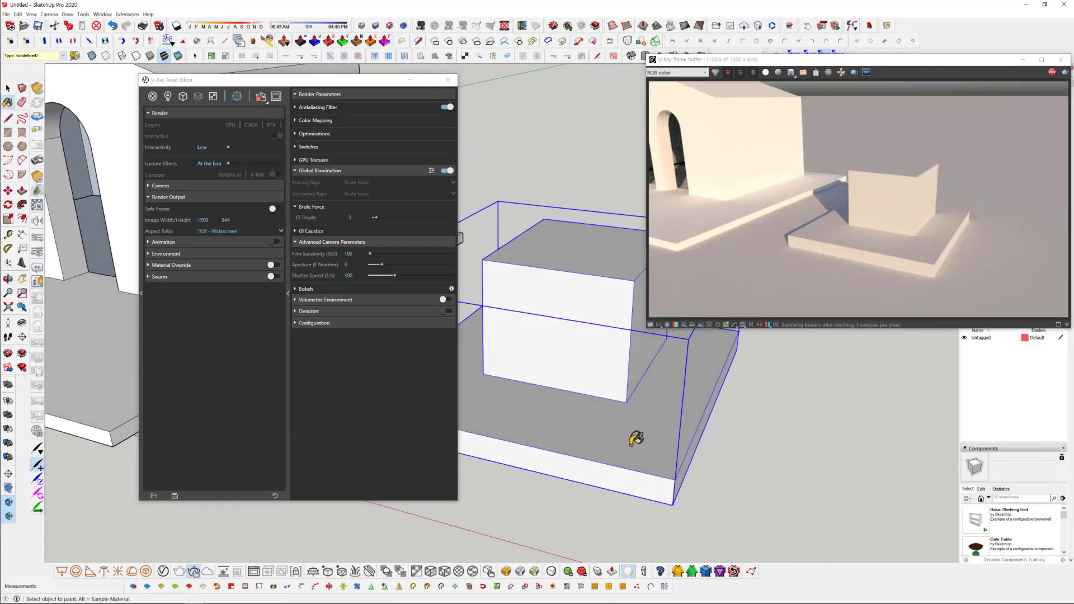
scroll(621, 384, "up", 5)
mouse_move(621, 383)
middle_mouse_down("shift")
mouse_move(682, 445)
mouse_move(607, 401)
mouse_move(647, 412)
mouse_move(606, 419)
mouse_move(619, 415)
middle_mouse_up("shift")
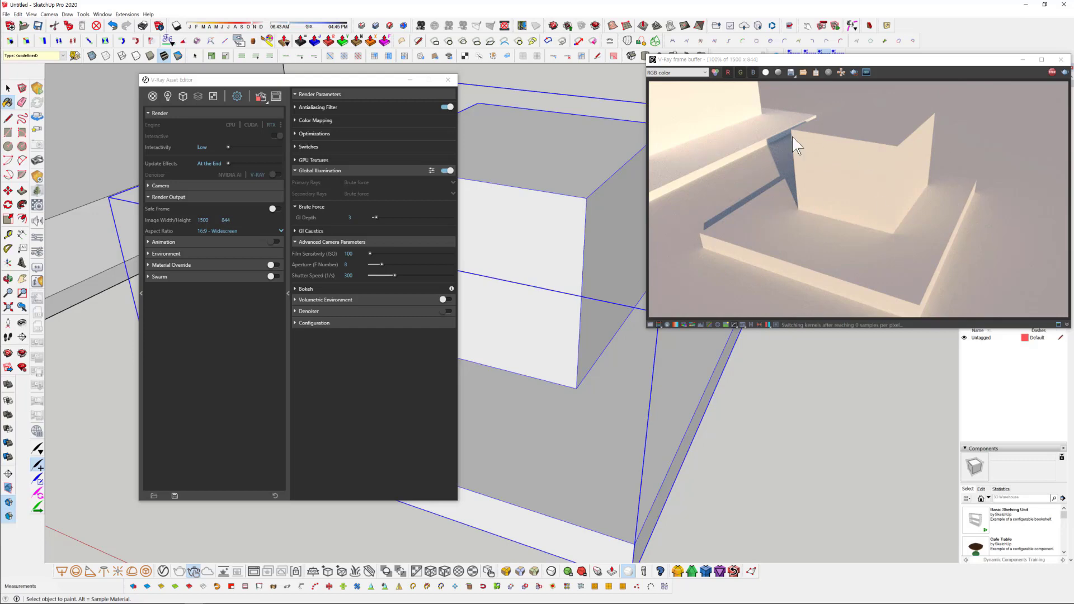
- Assign a Dirt texture to the diffuse slot of the Color M01 material
left_click(152, 95)
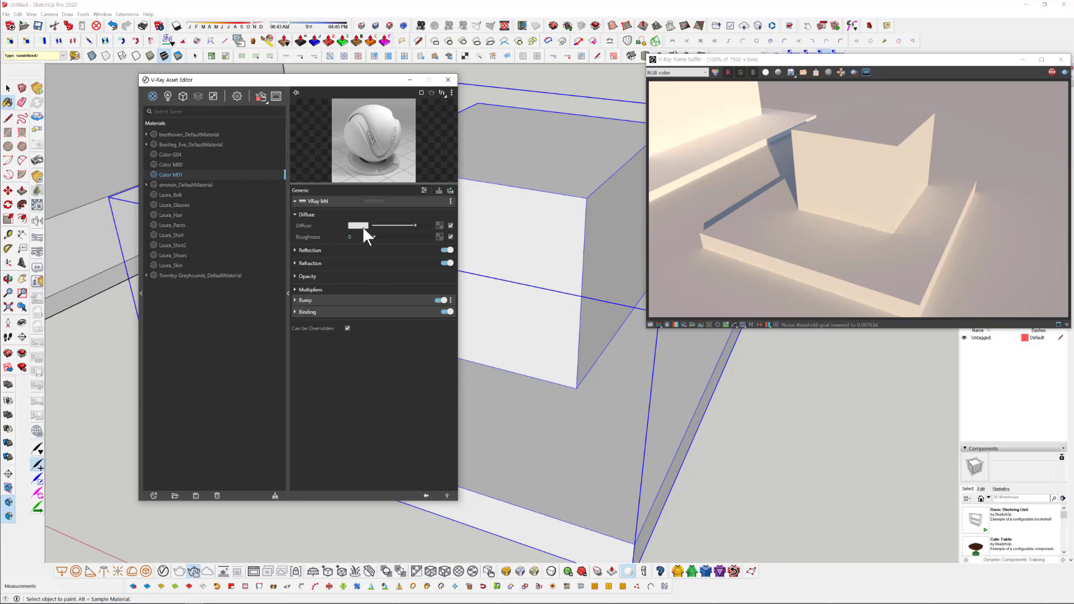
left_click(440, 224)
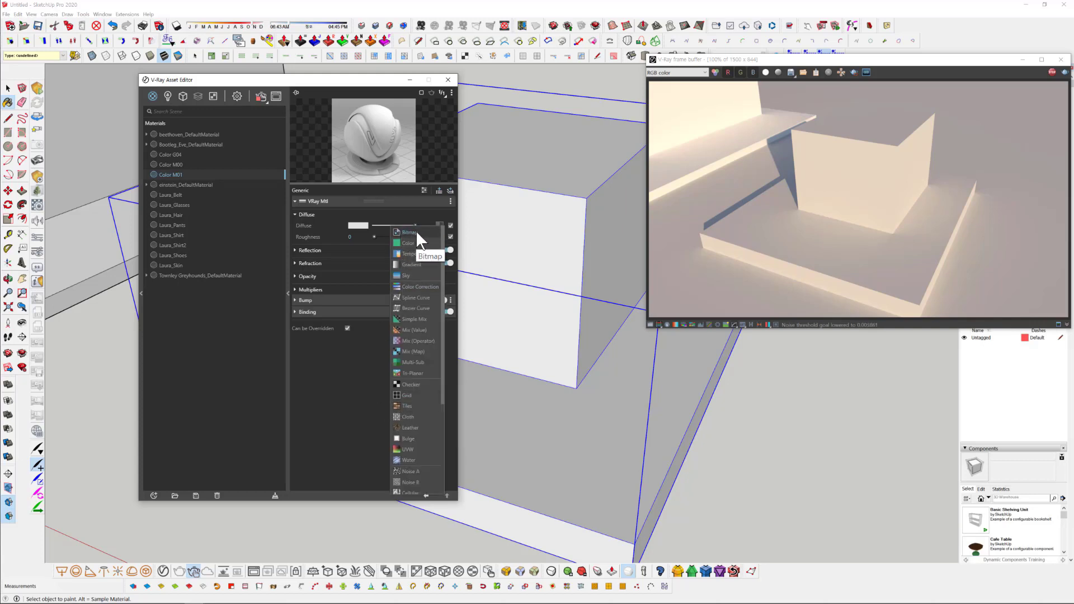
scroll(414, 301, "down", 5)
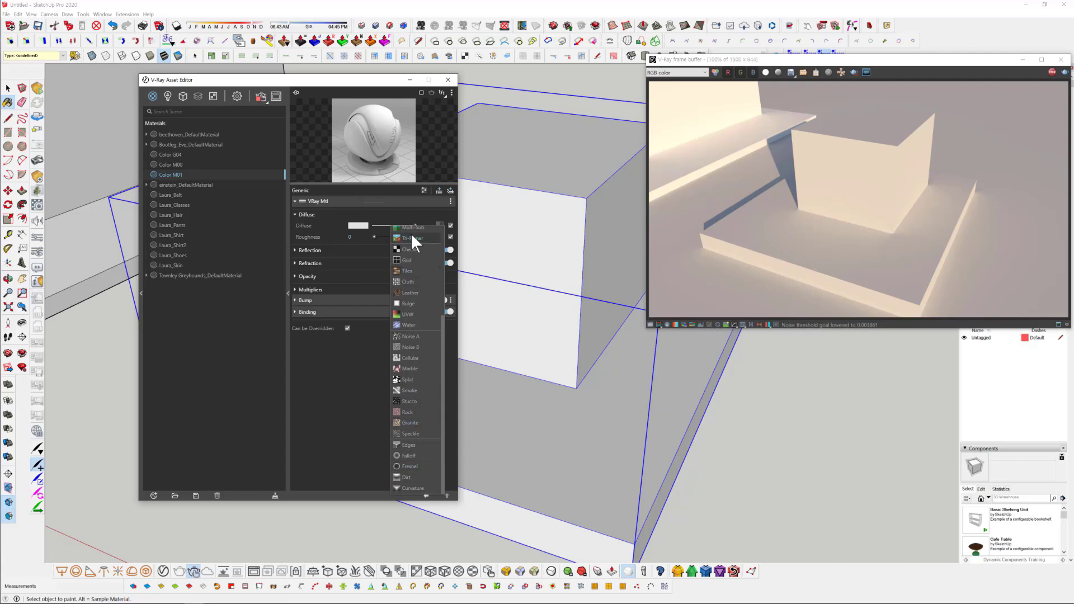
left_click(415, 477)
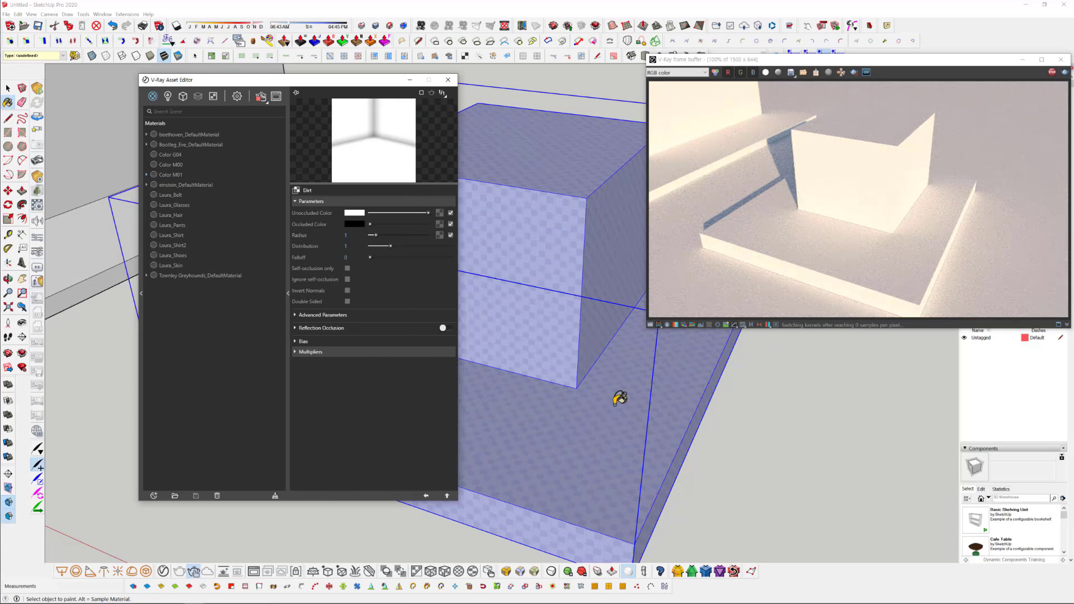
scroll(559, 379, "up", 5)
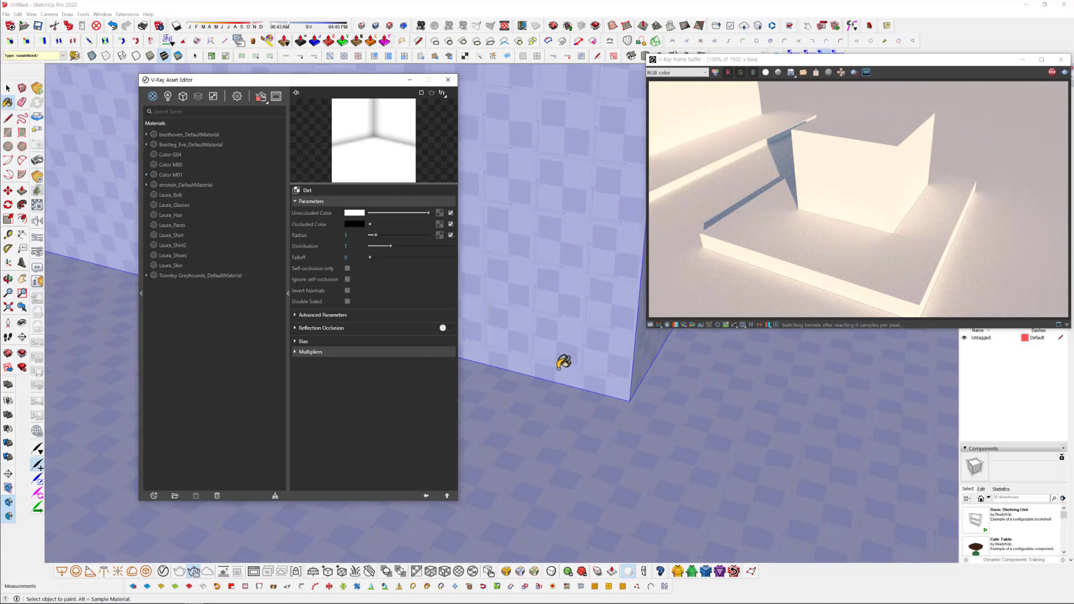
scroll(562, 356, "down", 5)
mouse_move(559, 354)
middle_mouse_down()
mouse_move(532, 379)
mouse_move(543, 383)
mouse_move(522, 355)
mouse_move(542, 343)
mouse_move(556, 398)
mouse_move(592, 390)
mouse_move(546, 393)
mouse_move(549, 379)
middle_mouse_up()
scroll(549, 379, "up", 3)
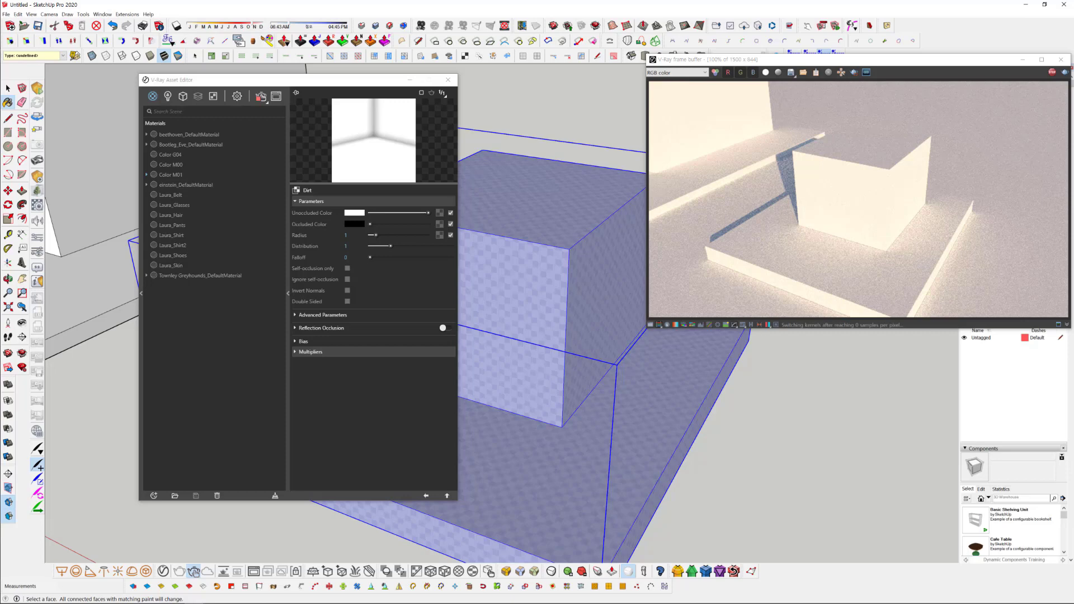
left_click_drag(291, 217, 452, 218)
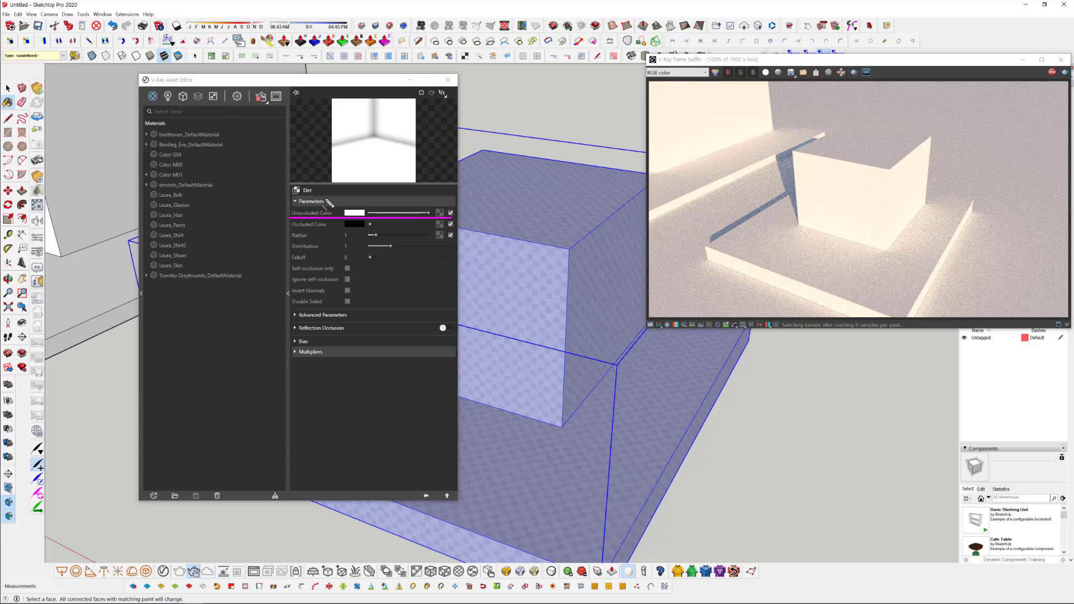
left_click_drag(292, 229, 429, 229)
left_click_drag(403, 221, 407, 217)
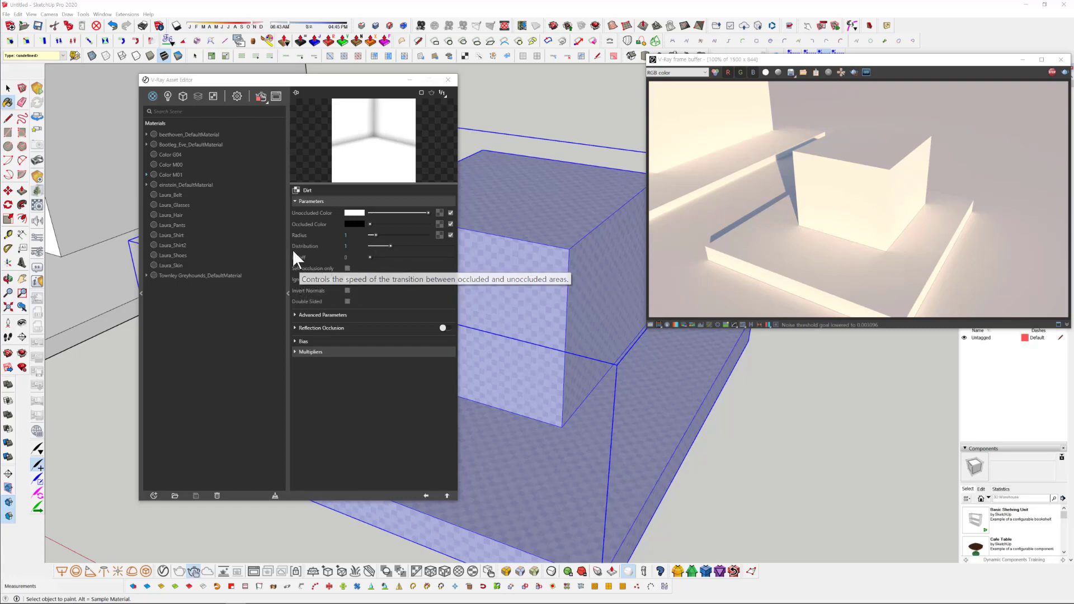
left_click_drag(293, 252, 418, 253)
left_click_drag(291, 261, 388, 260)
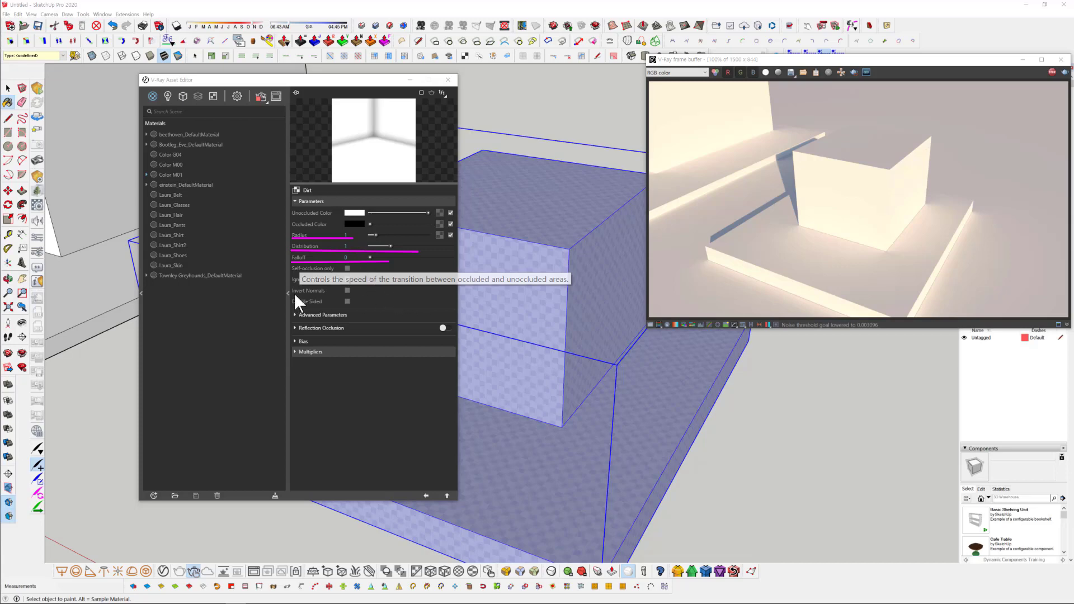
left_click_drag(293, 293, 381, 294)
key("Escape")
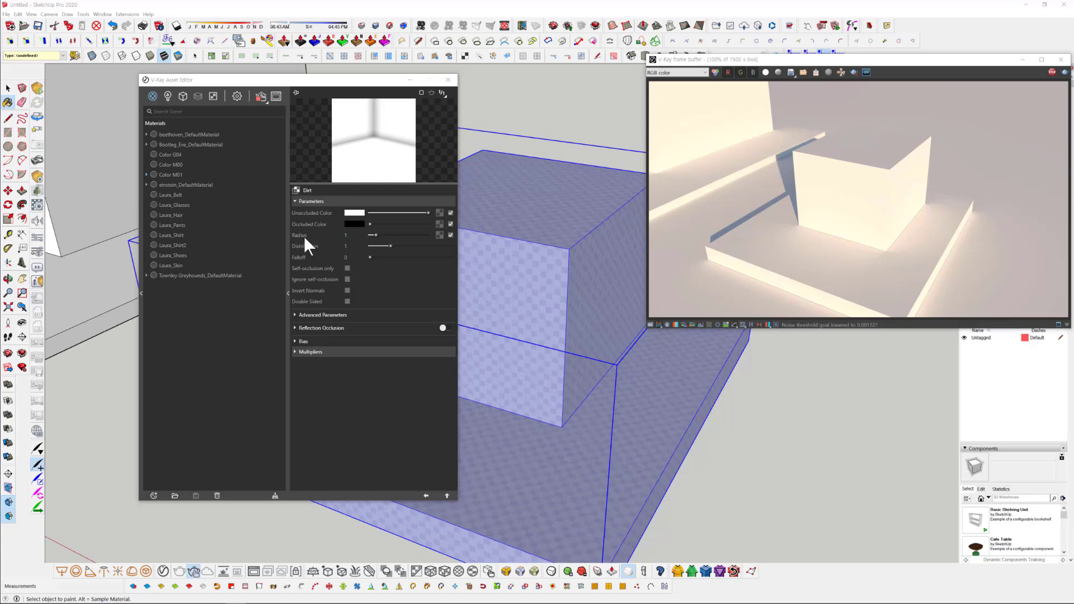
- Set the Dirt texture's radius to 4.16
left_click_drag(375, 234, 394, 234)
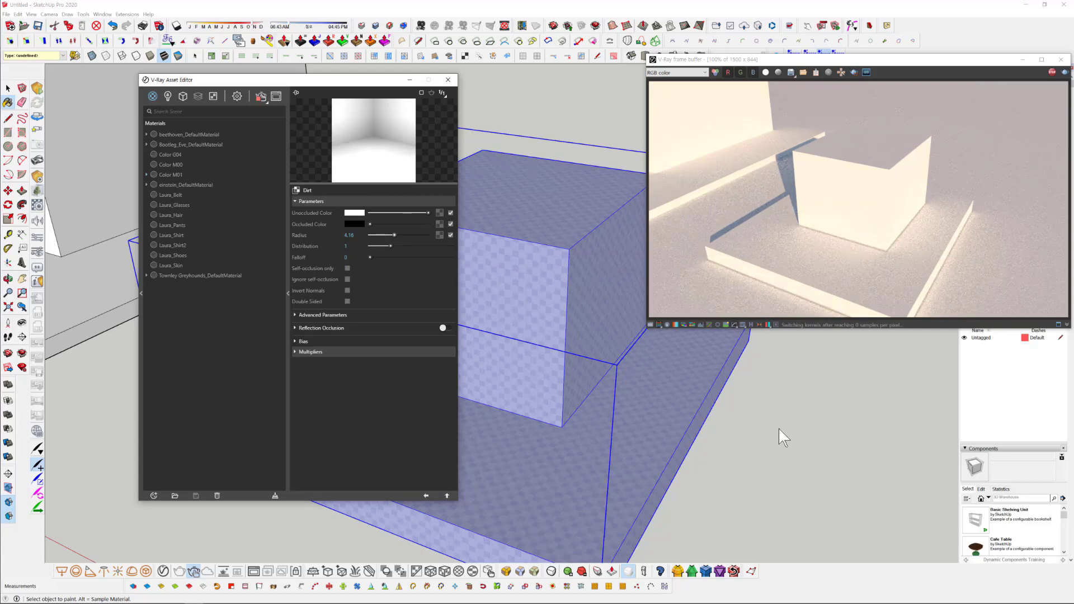
mouse_move(778, 429)
middle_mouse_down()
mouse_move(745, 428)
mouse_move(732, 399)
mouse_move(717, 397)
middle_mouse_up()
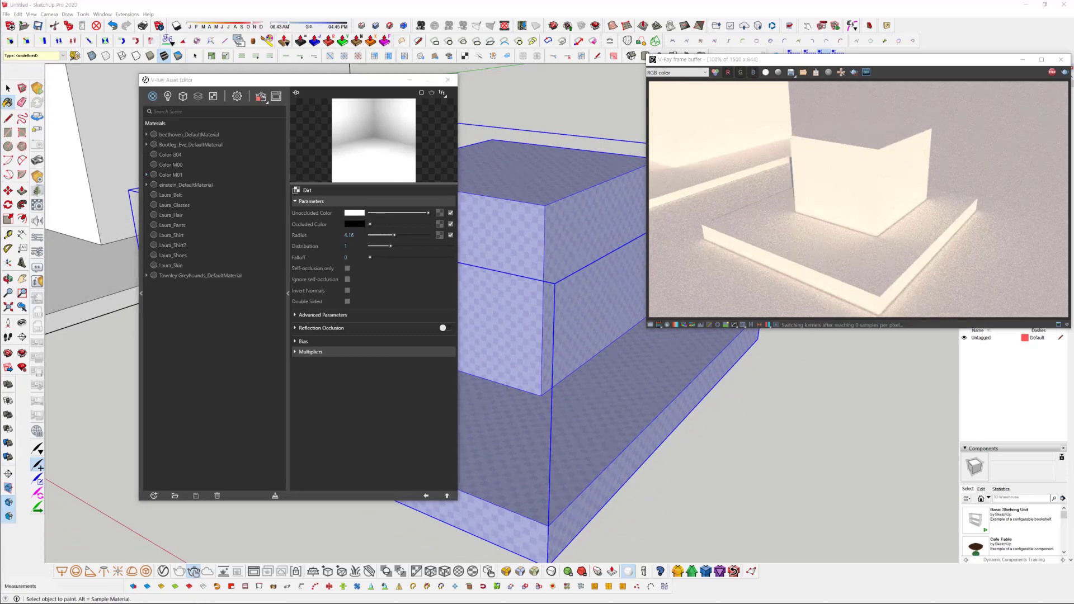
- Set the Dirt texture's unoccluded color to a light neutral grey of about 0.92
left_click(354, 213)
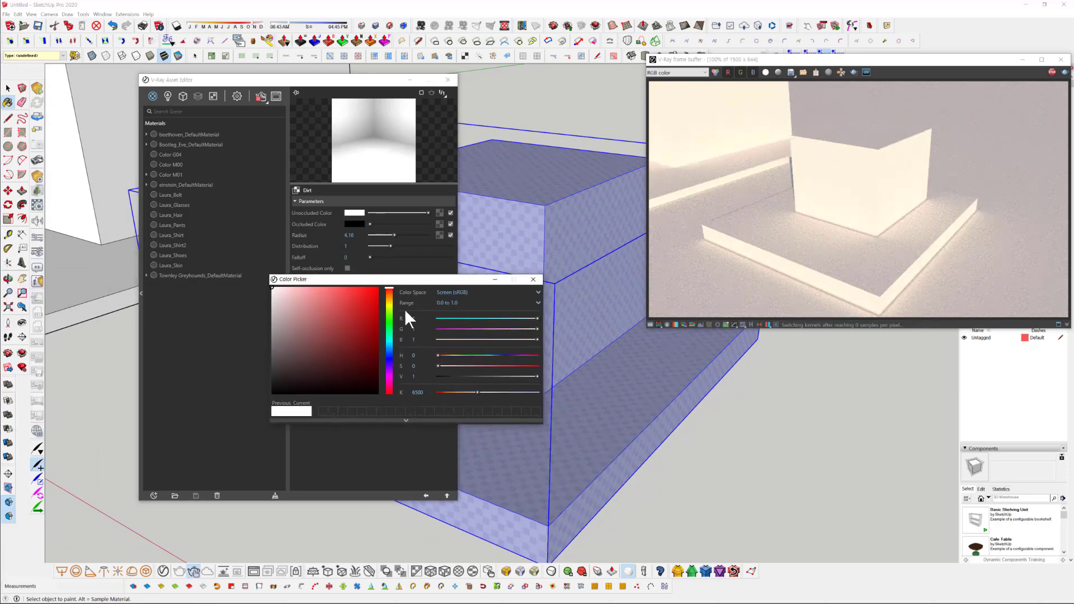
left_click(271, 329)
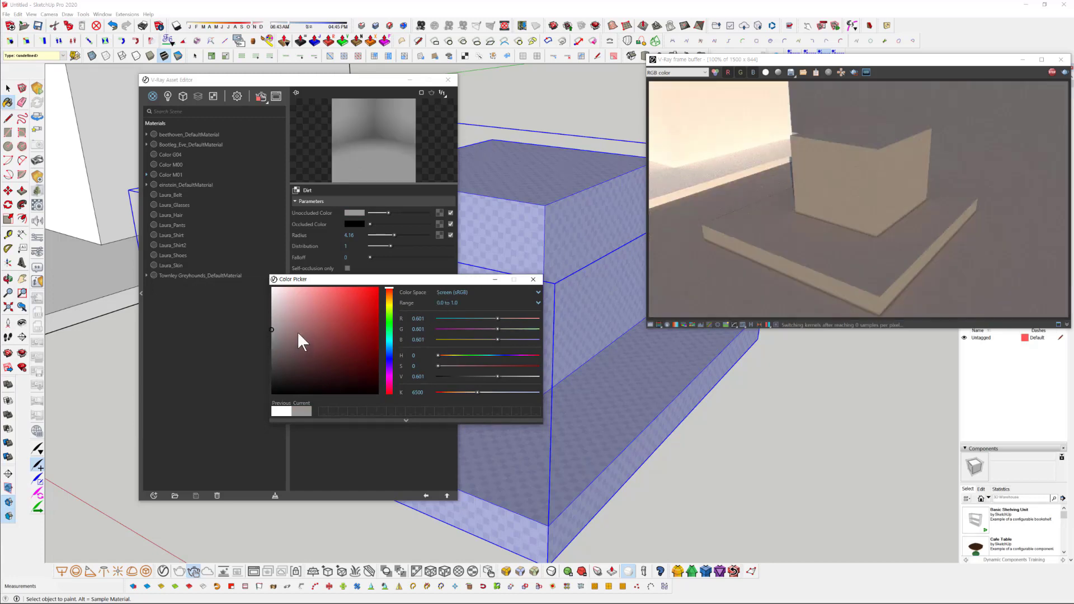
left_click_drag(300, 305, 250, 294)
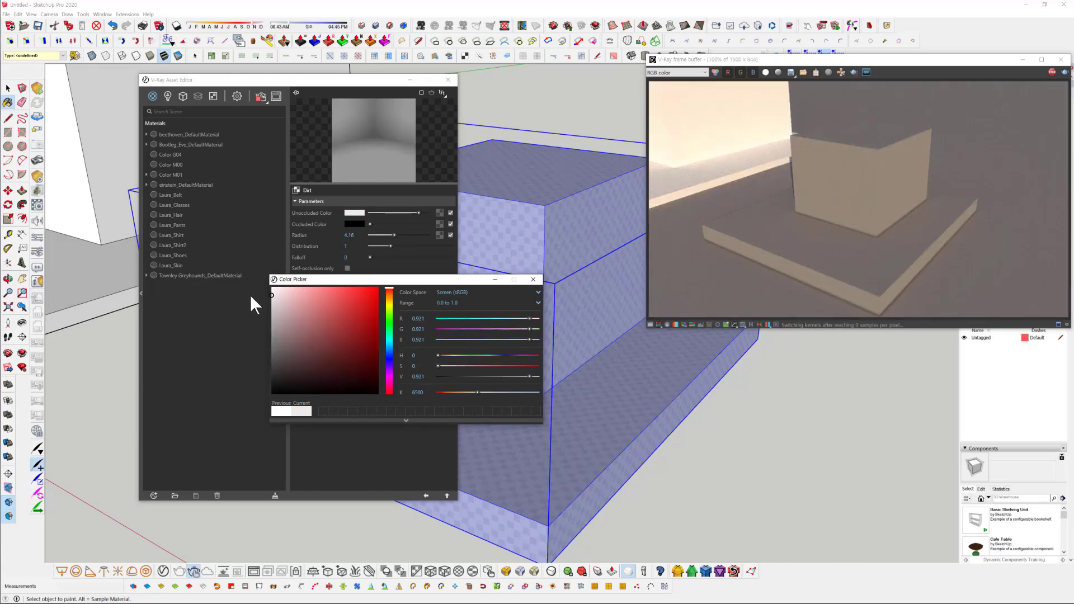
left_click(389, 295)
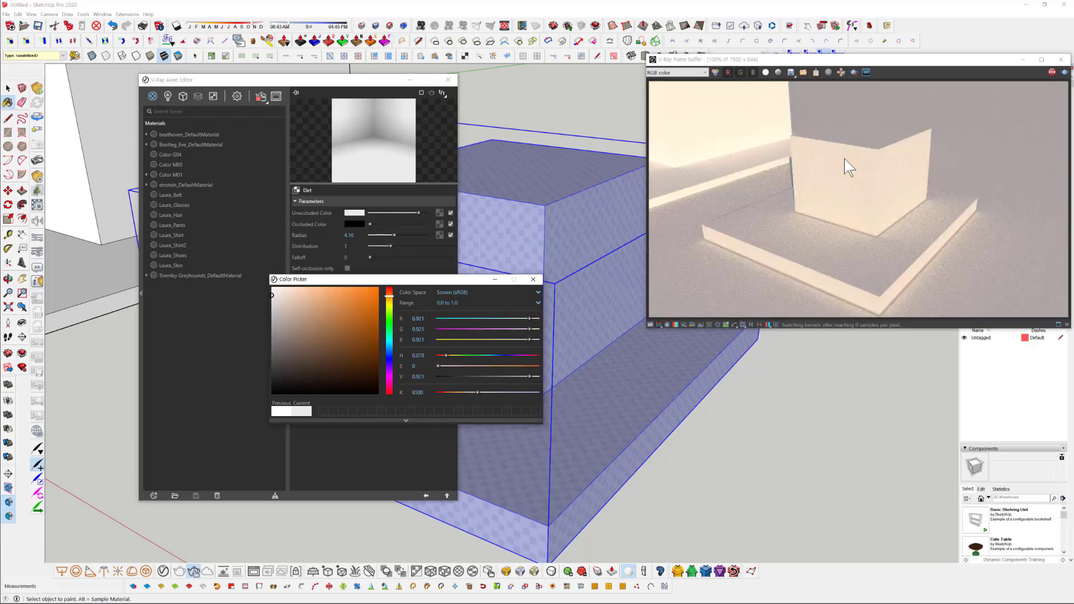
left_click_drag(287, 290, 251, 290)
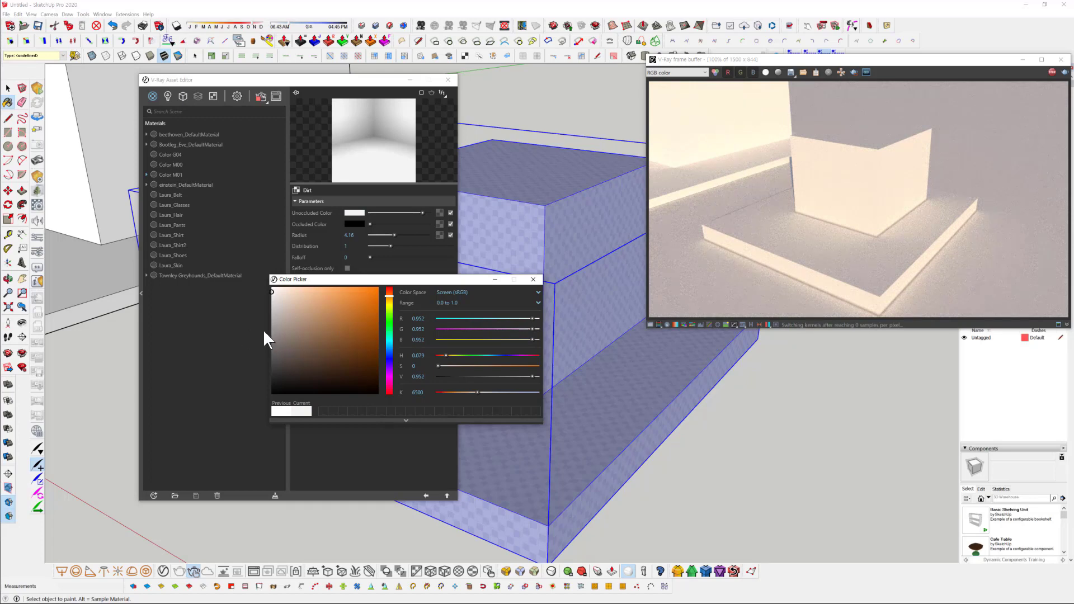
left_click_drag(278, 298, 258, 293)
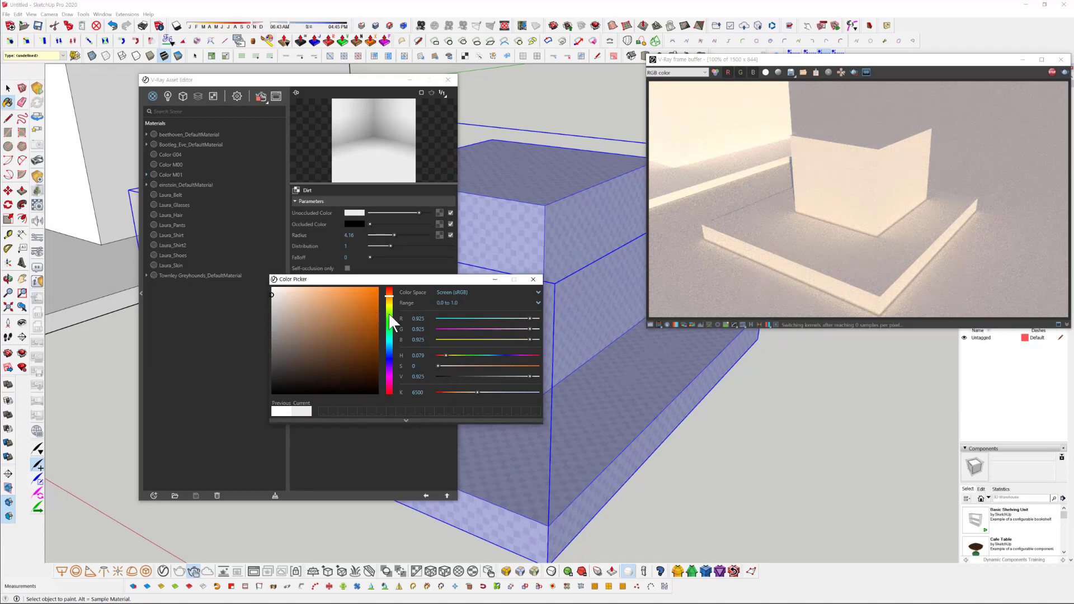
left_click(533, 279)
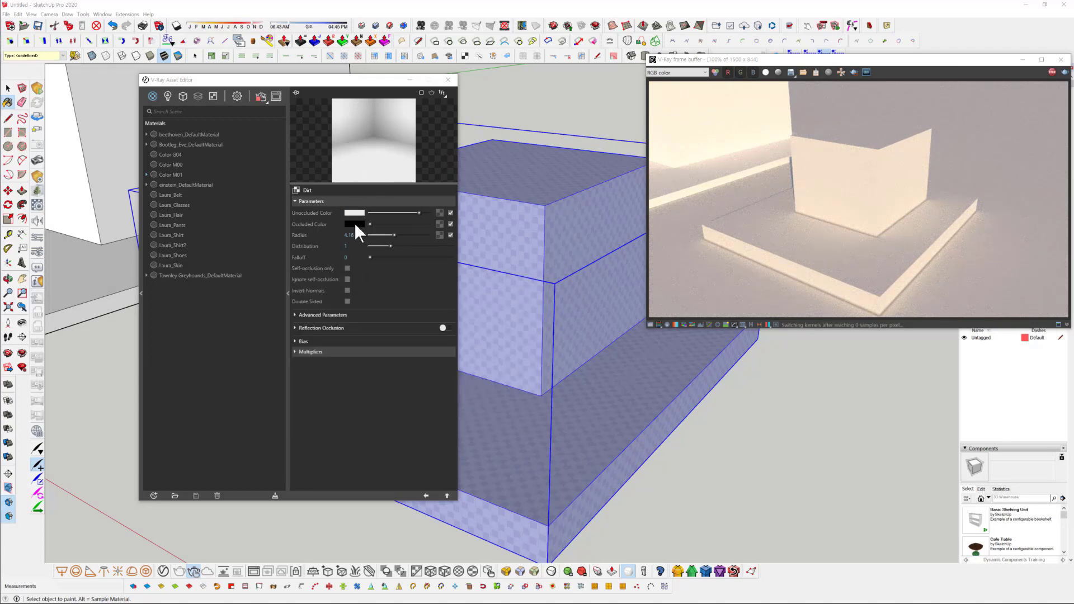
- Try bright red as the Dirt texture's occluded color and restore it to black
left_click(355, 224)
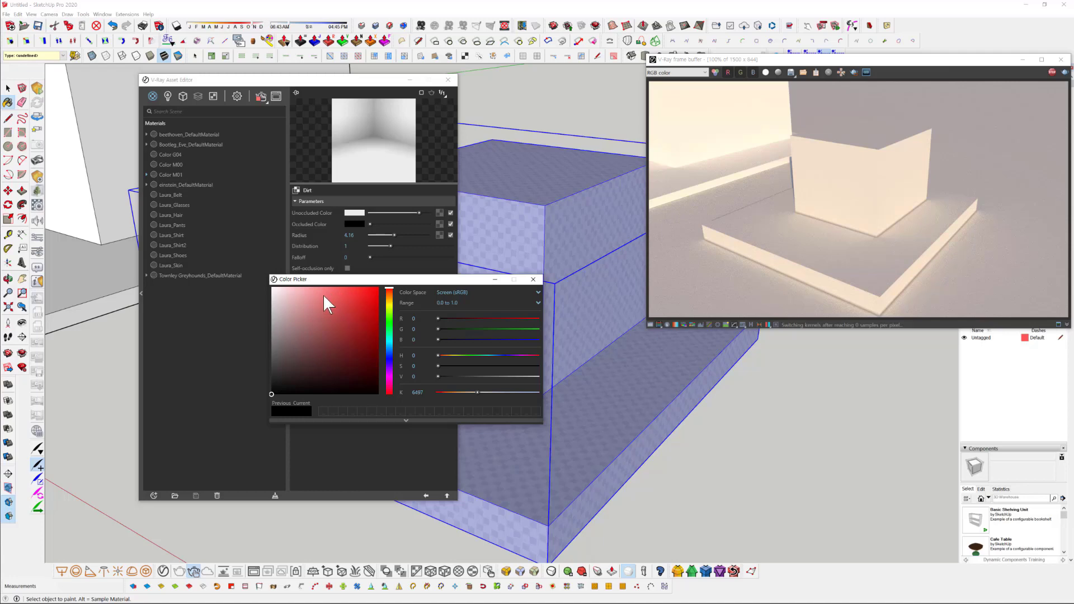
left_click_drag(324, 295, 372, 287)
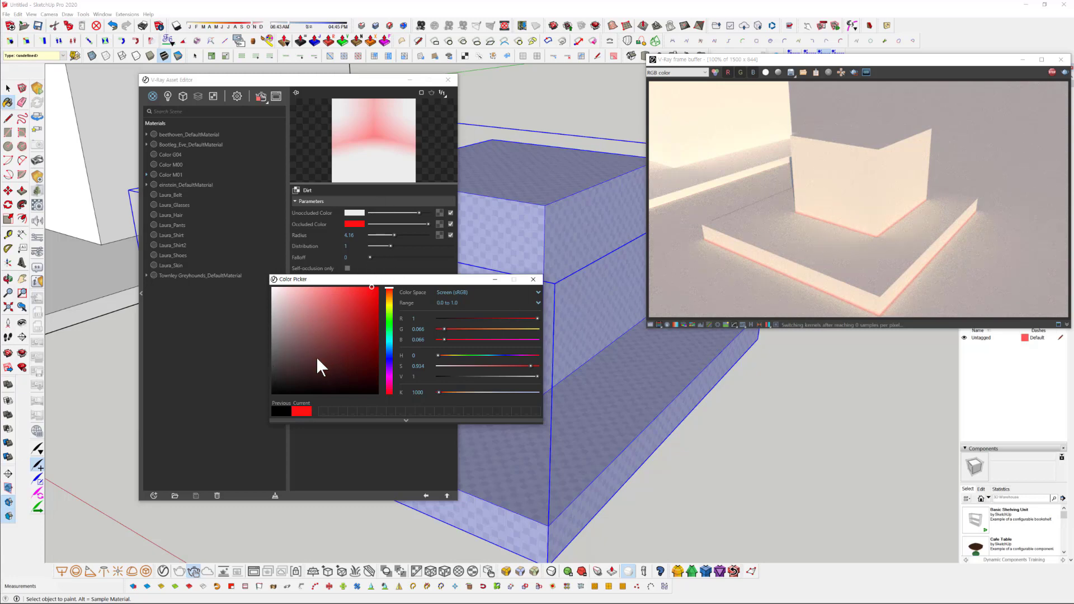
left_click_drag(316, 357, 225, 401)
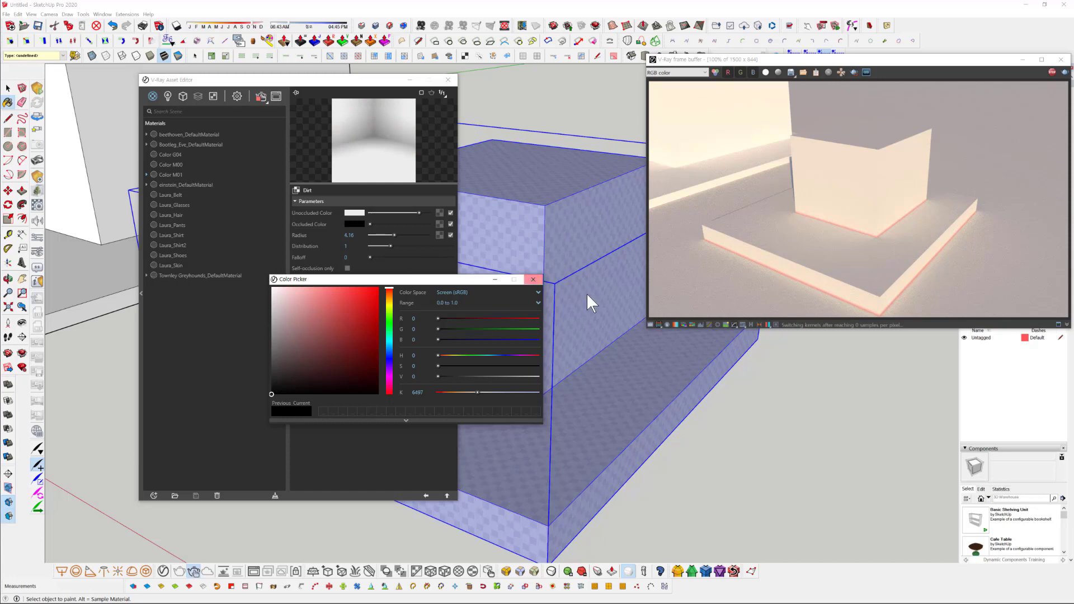
left_click(533, 279)
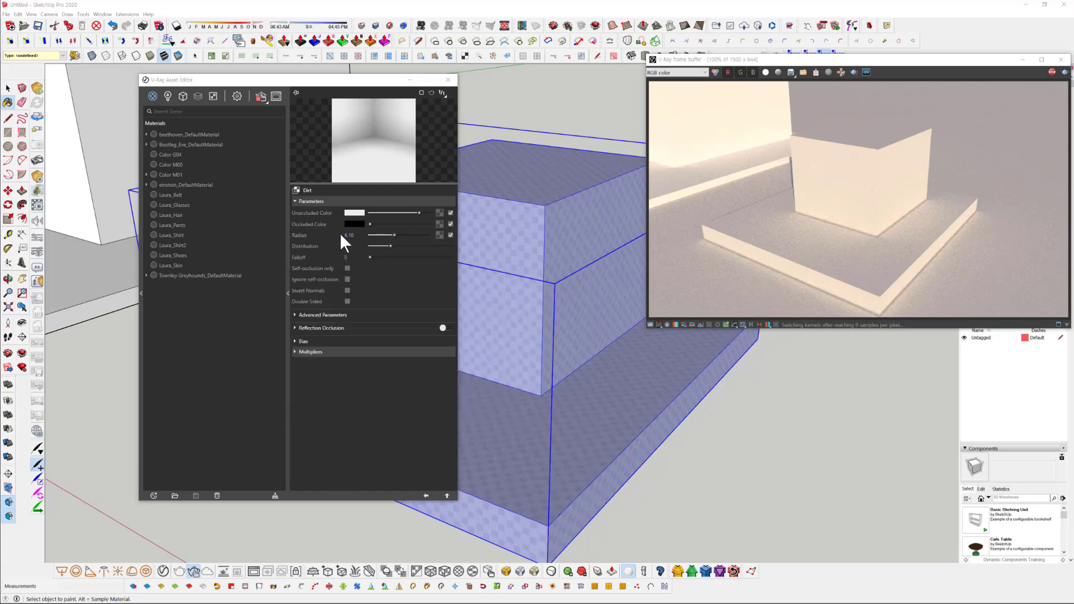
- Try several Dirt radius and distribution combinations, finishing with radius 3.37 and distribution 0.25
mouse_move(394, 235)
left_mouse_down()
mouse_move(374, 234)
mouse_move(404, 232)
mouse_move(390, 235)
left_mouse_up()
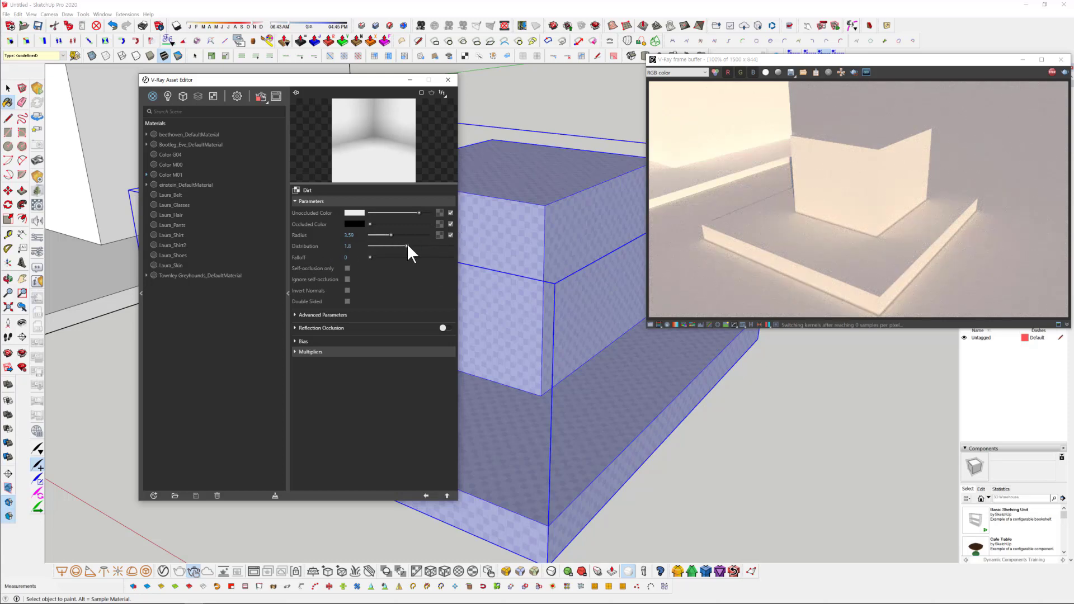
left_click_drag(407, 246, 379, 236)
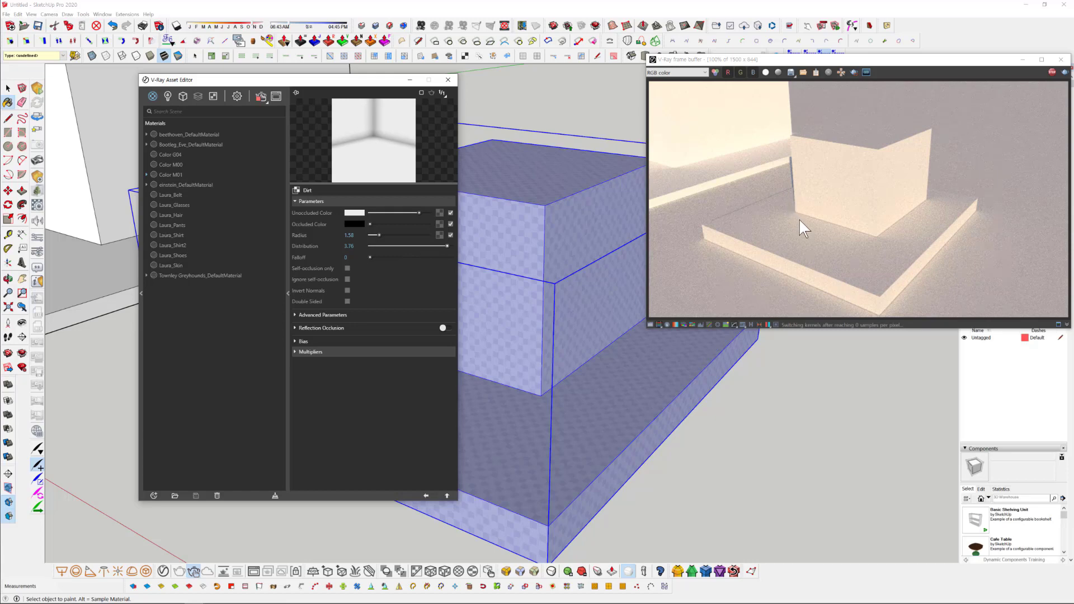
left_click(375, 245)
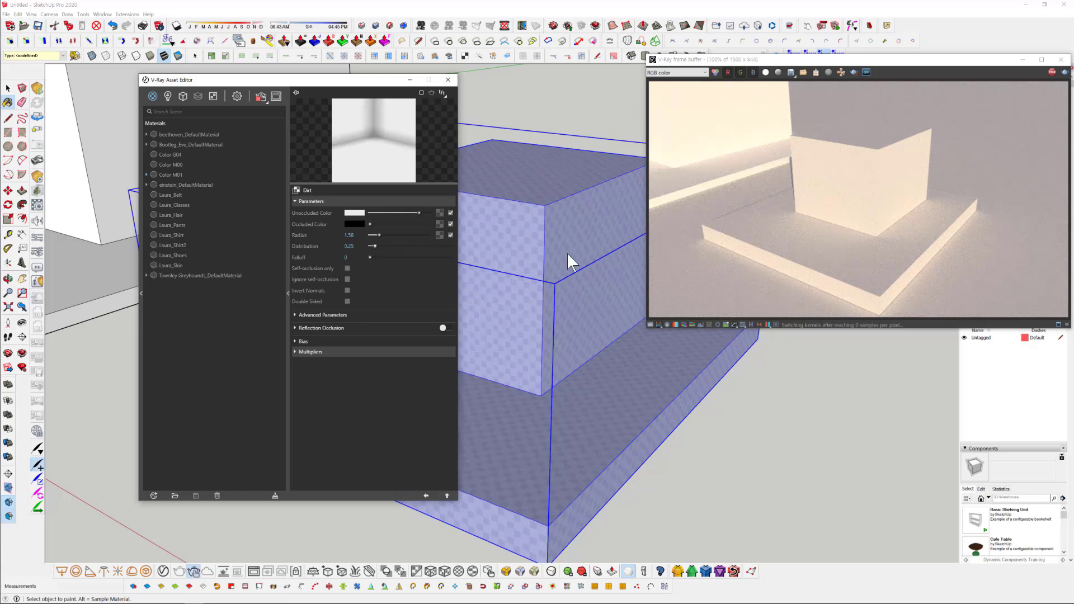
left_click_drag(376, 235, 390, 235)
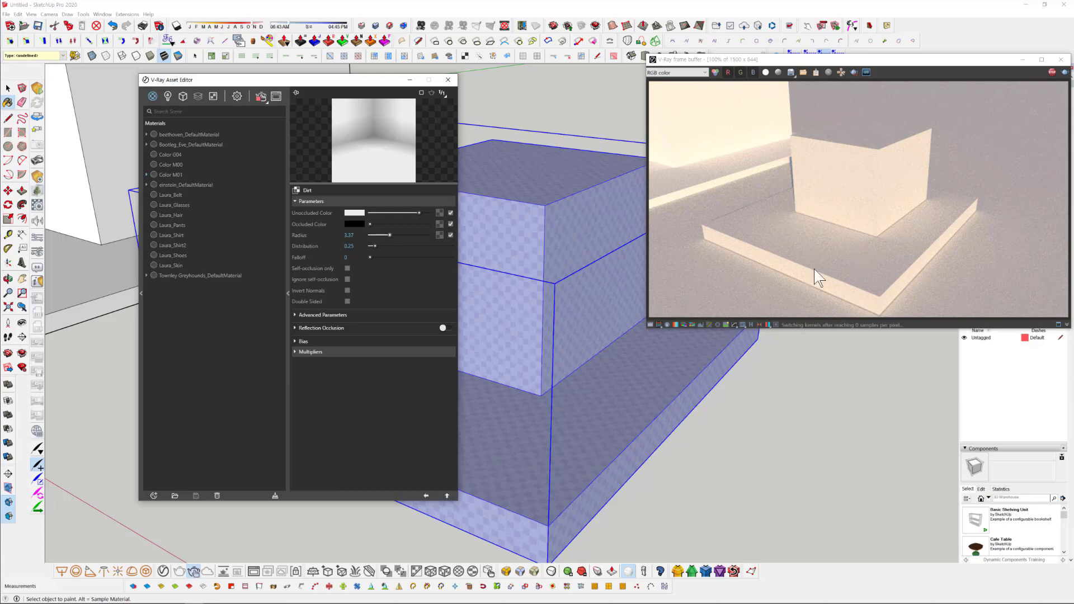
- Compare Dirt distribution values of 1.78, 0.35 and 1.96 in the interactive render
mouse_move(618, 475)
middle_mouse_down()
mouse_move(695, 478)
mouse_move(671, 464)
middle_mouse_up()
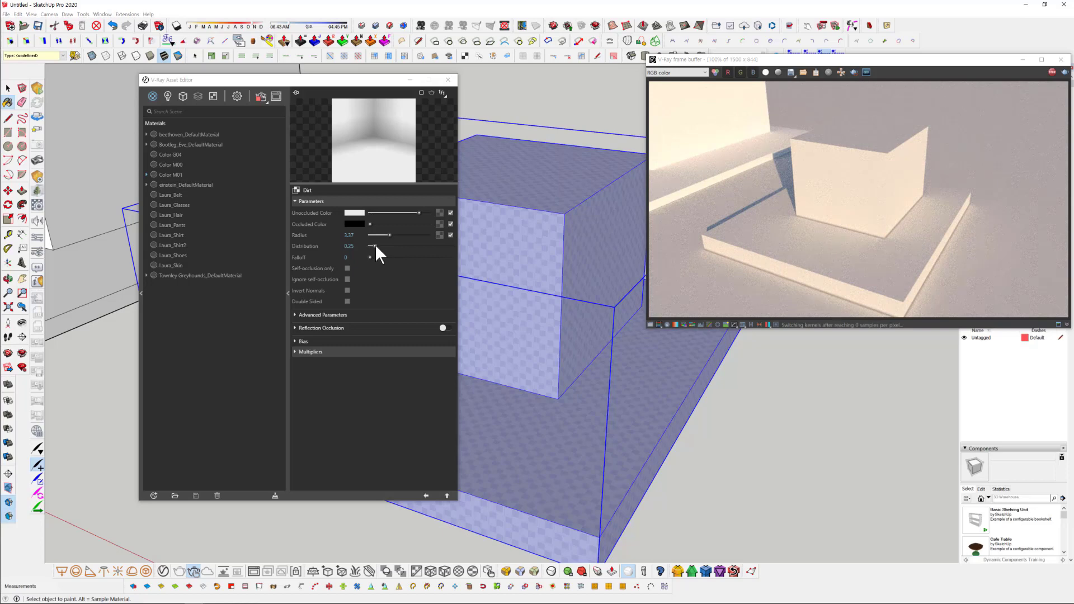
left_click_drag(374, 246, 407, 246)
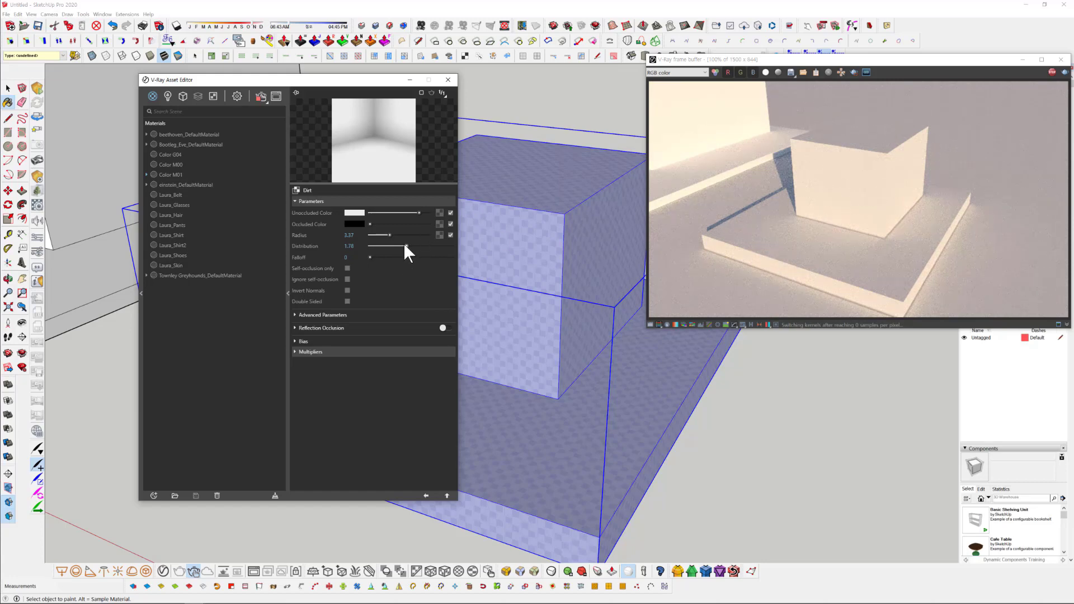
left_click_drag(391, 246, 377, 246)
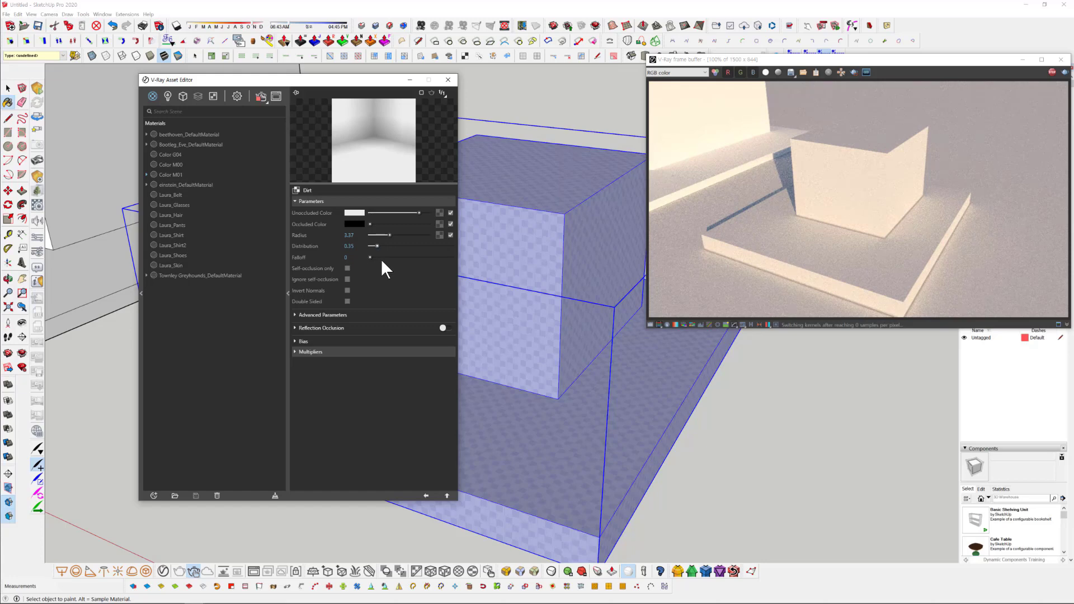
left_click_drag(377, 246, 410, 247)
- Try the Dirt texture at radius 0.93, and set its distribution to 1.1 and radius to 3.23
left_click(375, 235)
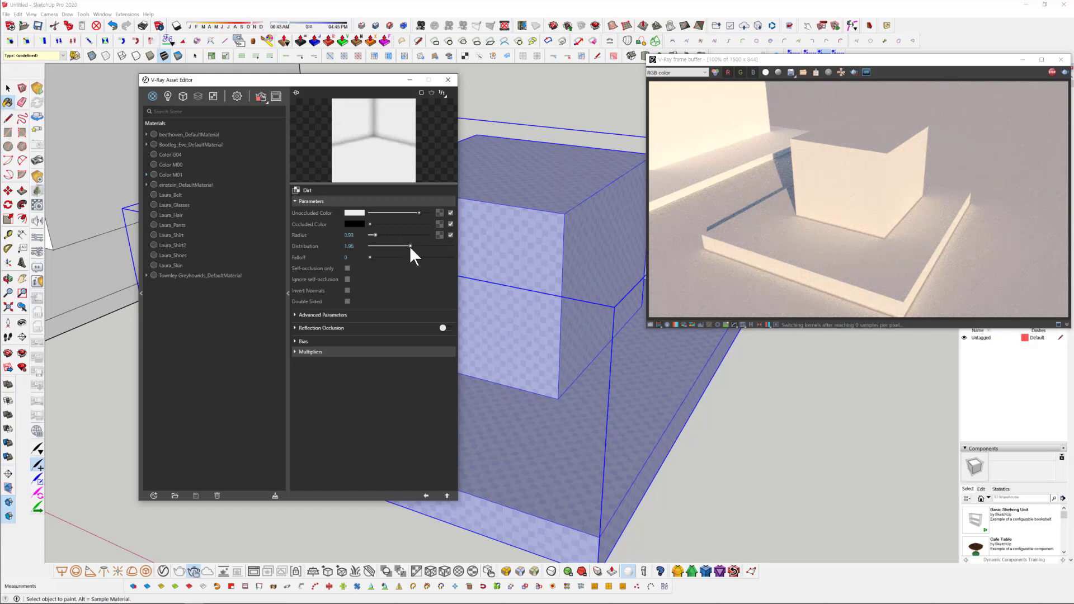
left_click_drag(383, 246, 375, 246)
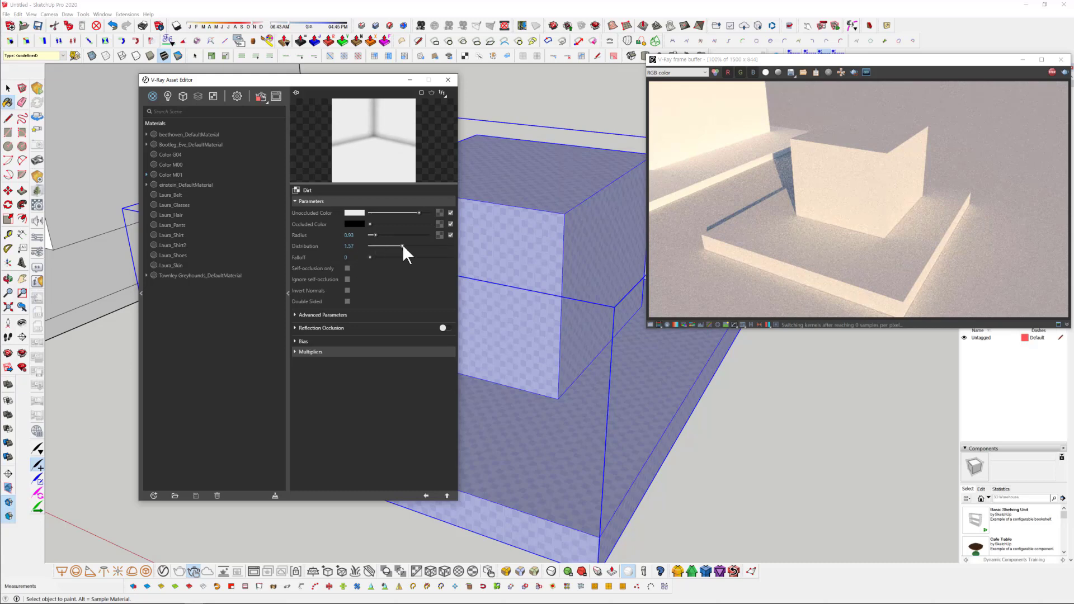
left_click(420, 247)
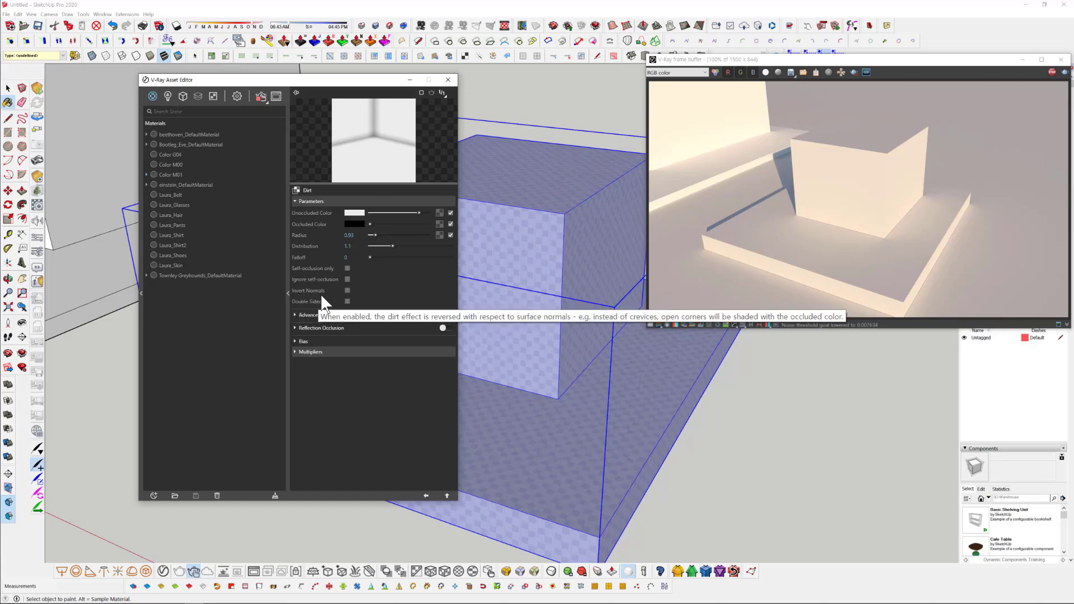
left_click(390, 236)
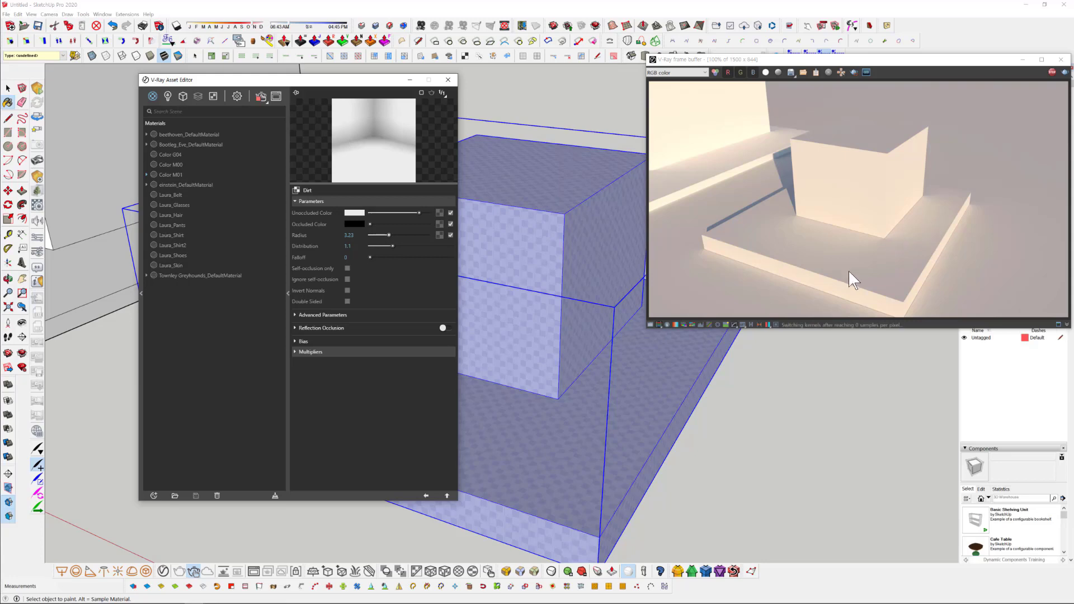
mouse_move(673, 412)
middle_mouse_down()
mouse_move(645, 405)
mouse_move(635, 384)
mouse_move(743, 294)
middle_mouse_up()
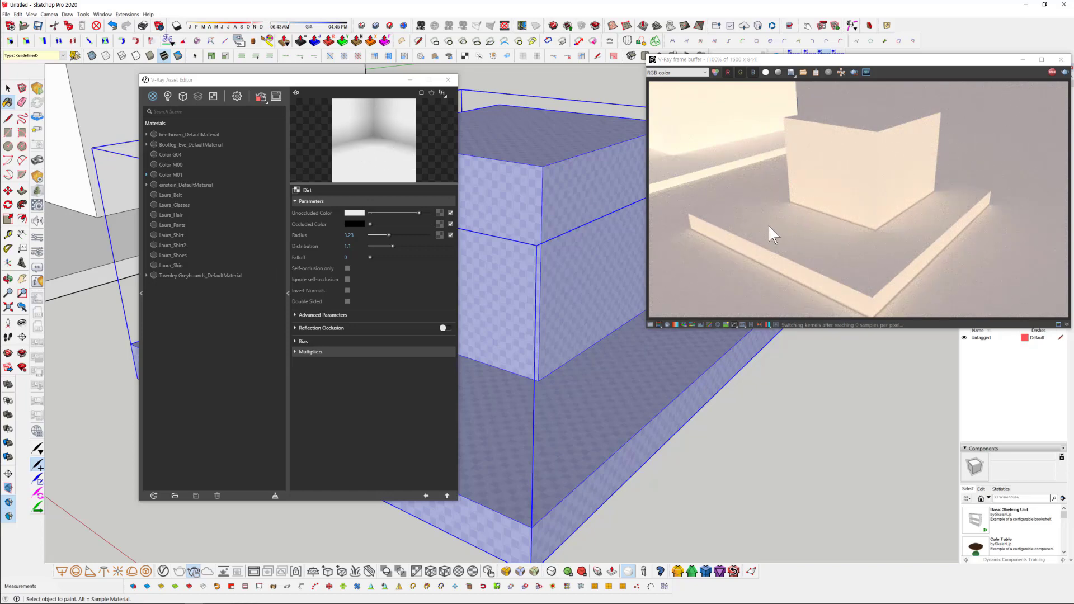
key("ctrl")
left_click_drag(821, 216, 821, 161)
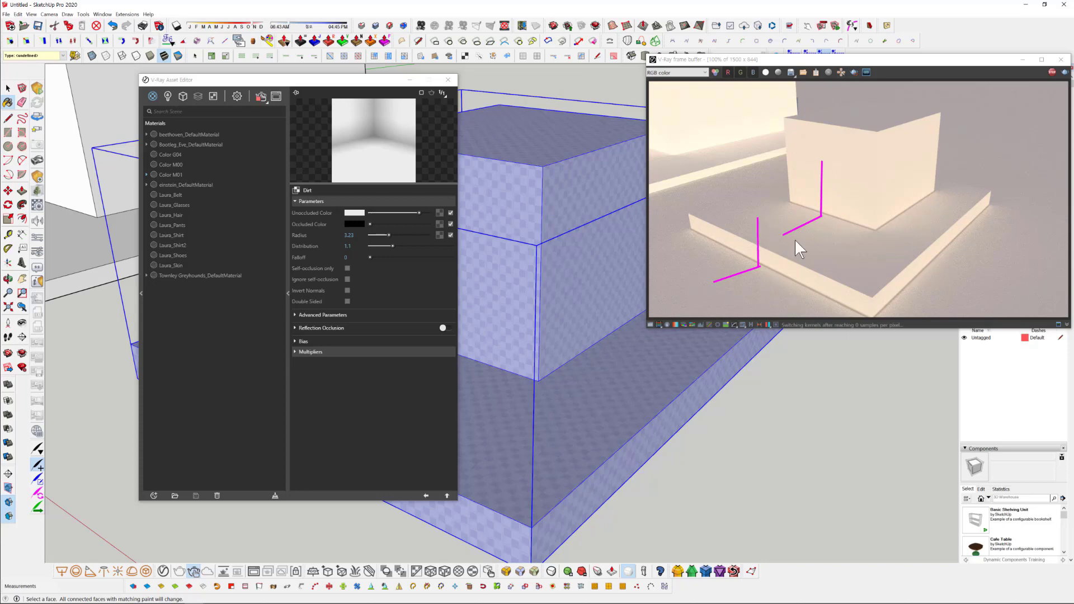
left_click_drag(798, 245, 775, 253)
key("Escape")
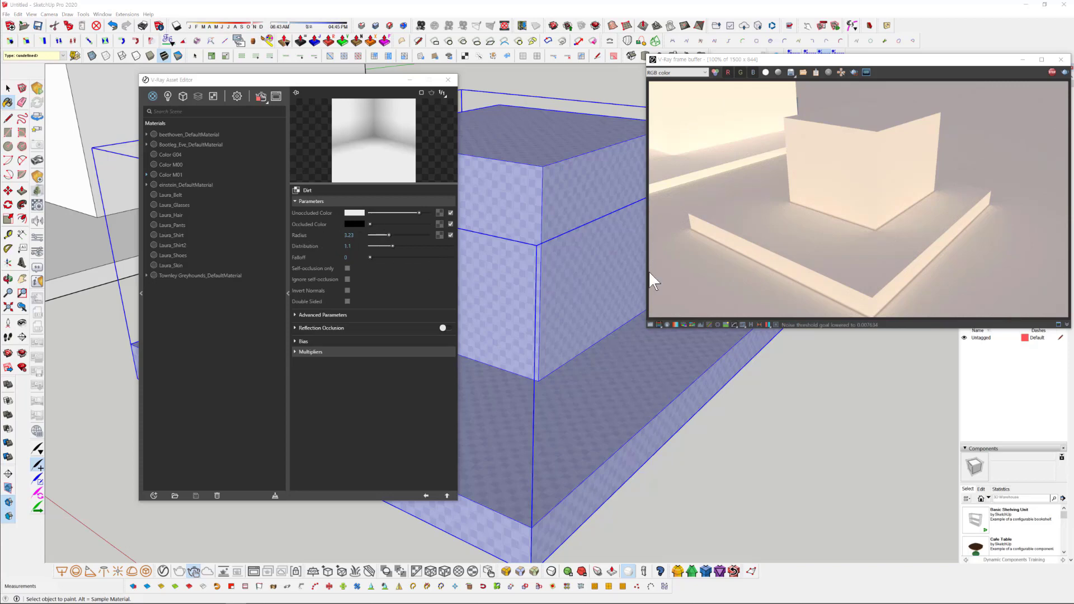
- Enable Invert Normals on the Dirt texture so the dirt effect shades the open corners
left_click(347, 290)
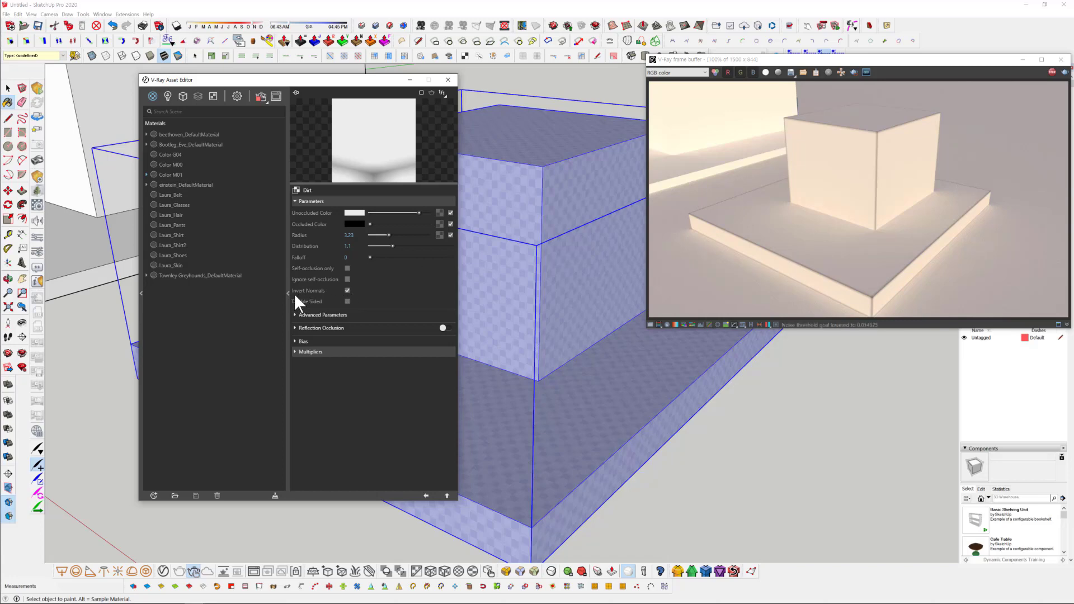
left_click_drag(372, 297, 378, 297)
key("Escape")
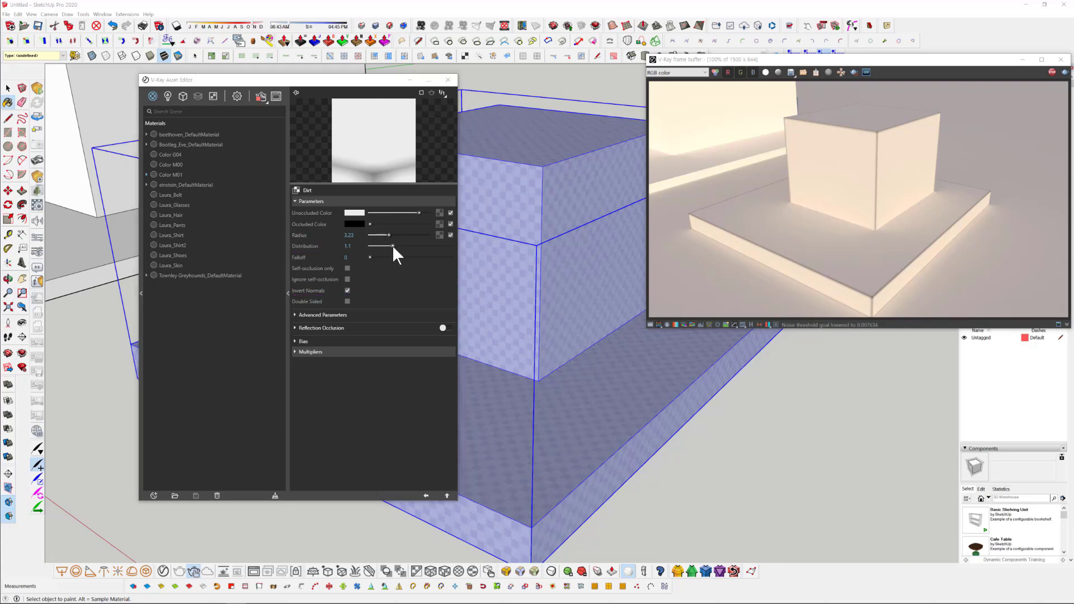
- Set the Dirt texture's radius to 4.88 and its distribution to 1.43
left_click_drag(393, 246, 385, 246)
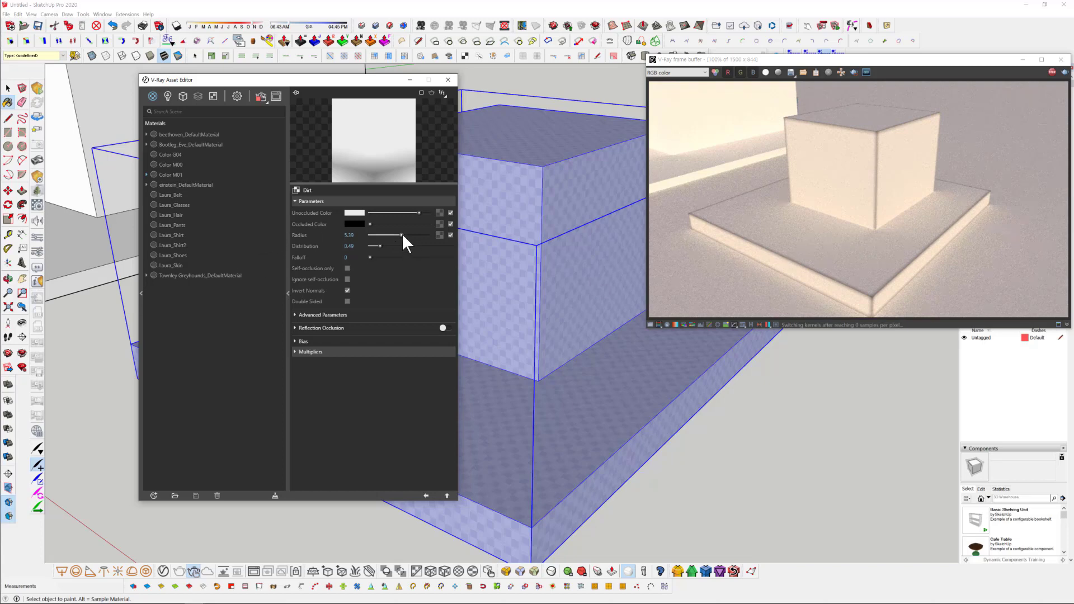
left_click_drag(380, 234, 378, 235)
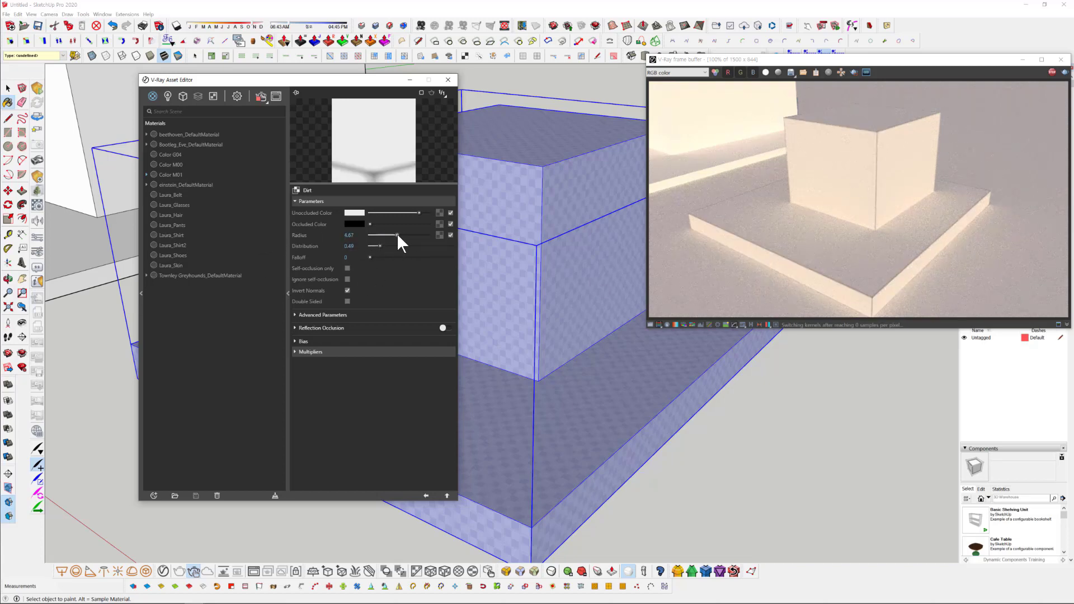
left_click_drag(397, 235, 400, 246)
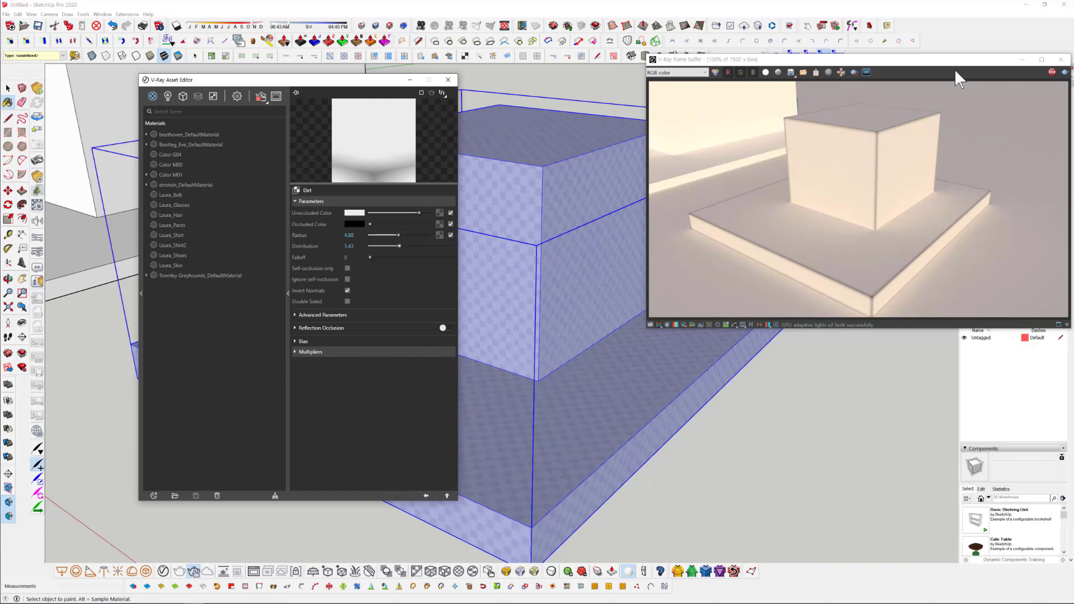
- Return to the Color M01 material and try a lighter refraction color, bringing it back to black
left_click(425, 495)
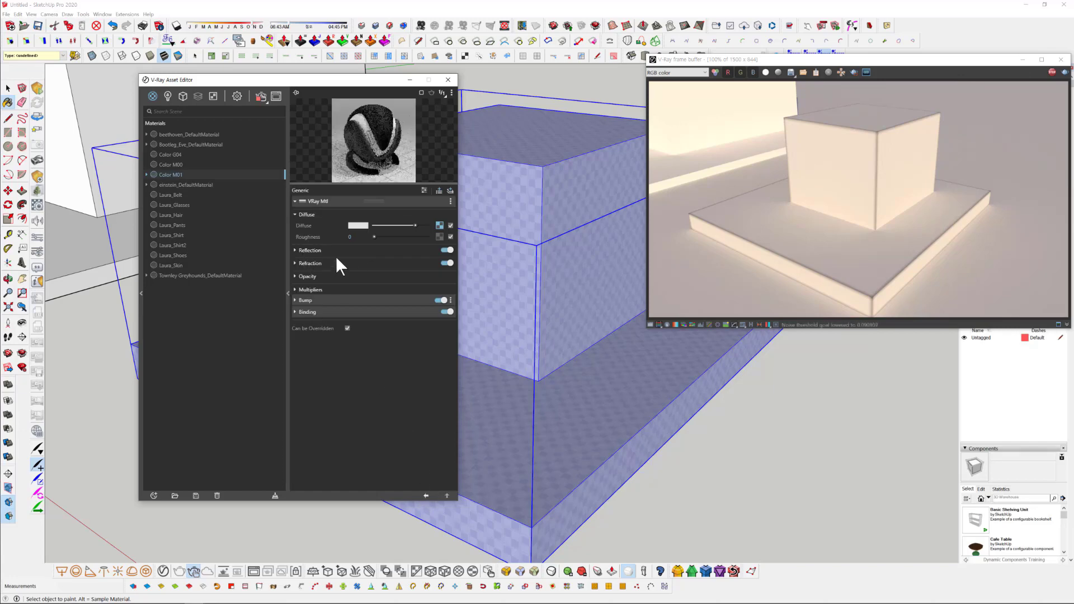
left_click(355, 263)
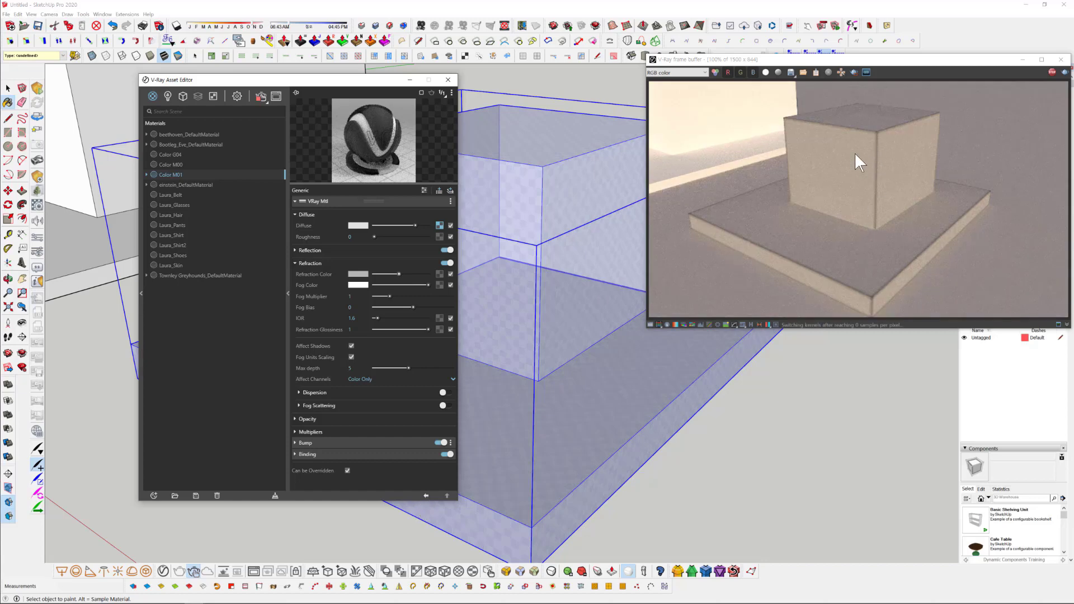
left_click_drag(400, 274, 410, 274)
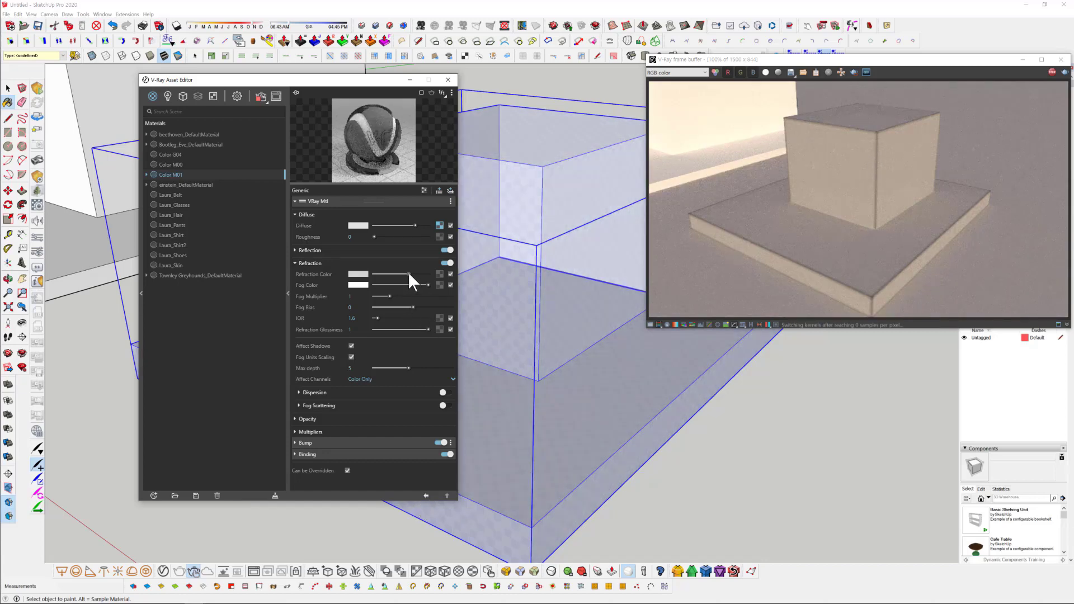
left_click_drag(408, 273, 382, 274)
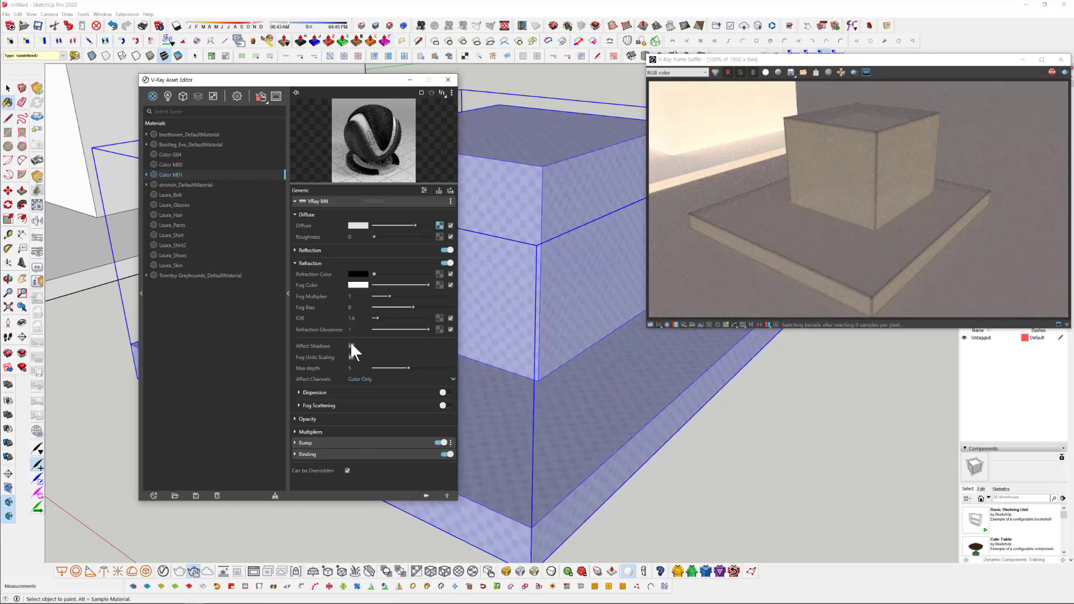
- Try the Color M01 material at an opacity of 0.39, bringing it back to 1
left_click(322, 419)
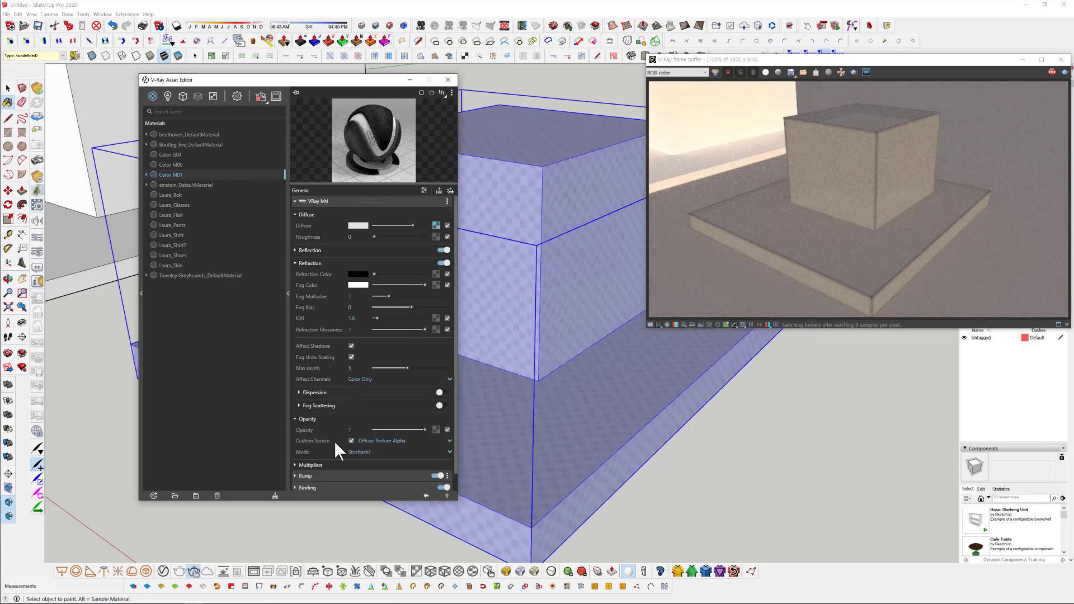
left_click_drag(417, 430, 400, 431)
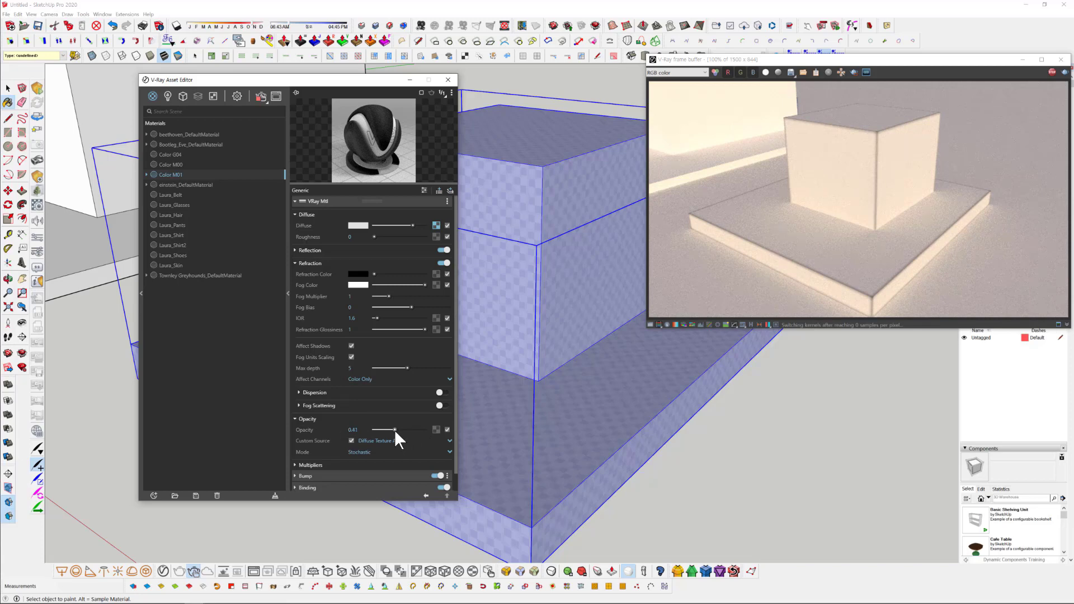
middle_click_drag(693, 417, 709, 424)
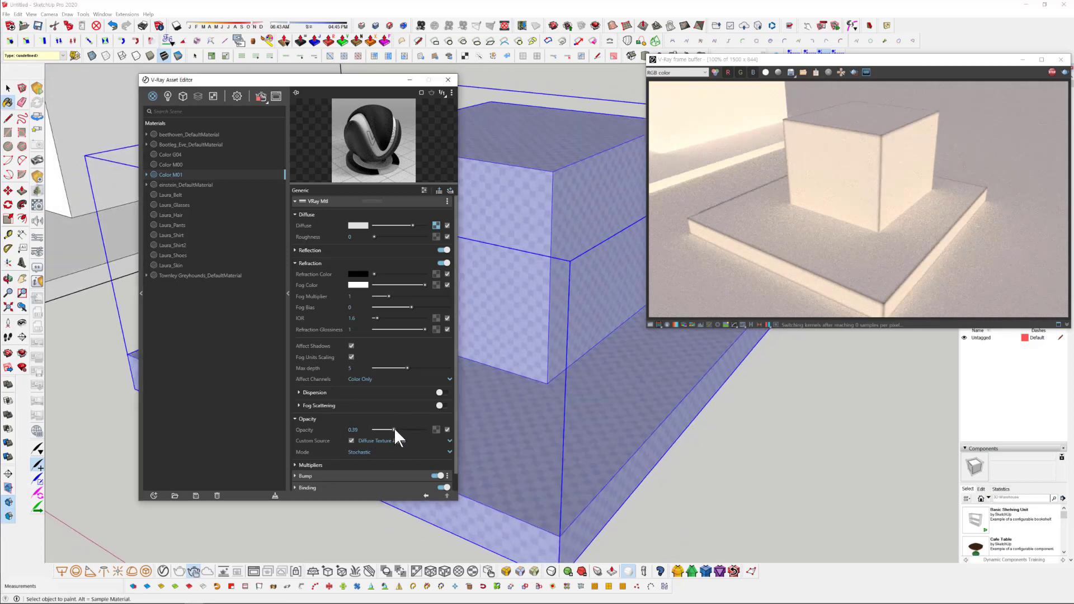
left_click_drag(394, 429, 428, 430)
- Try a nearly white refraction color on the Color M01 material and open its reflection settings
left_click_drag(391, 274, 423, 275)
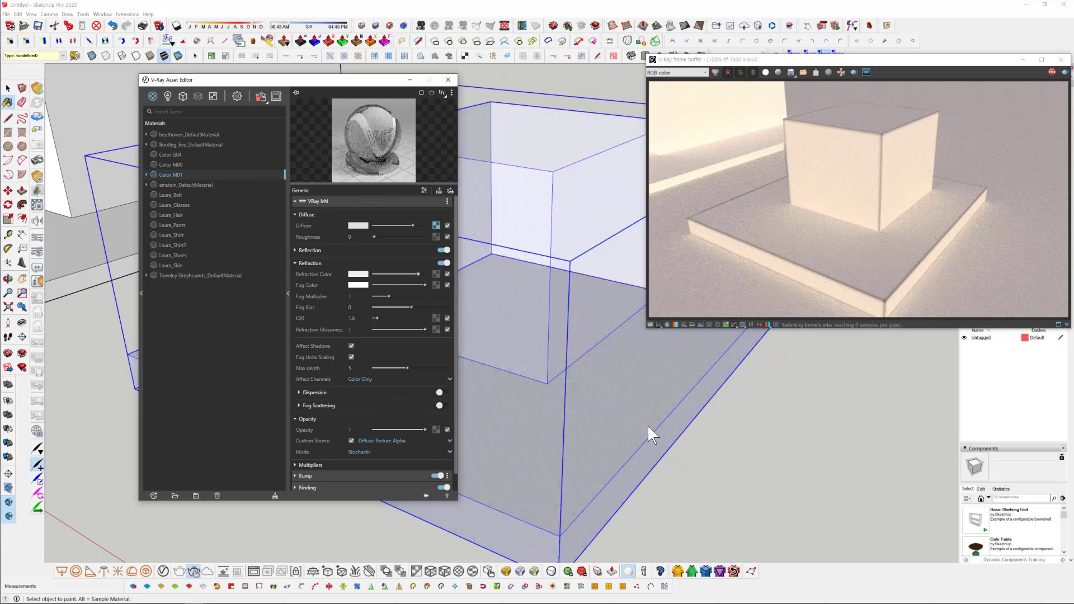
middle_click_drag(645, 418, 637, 416)
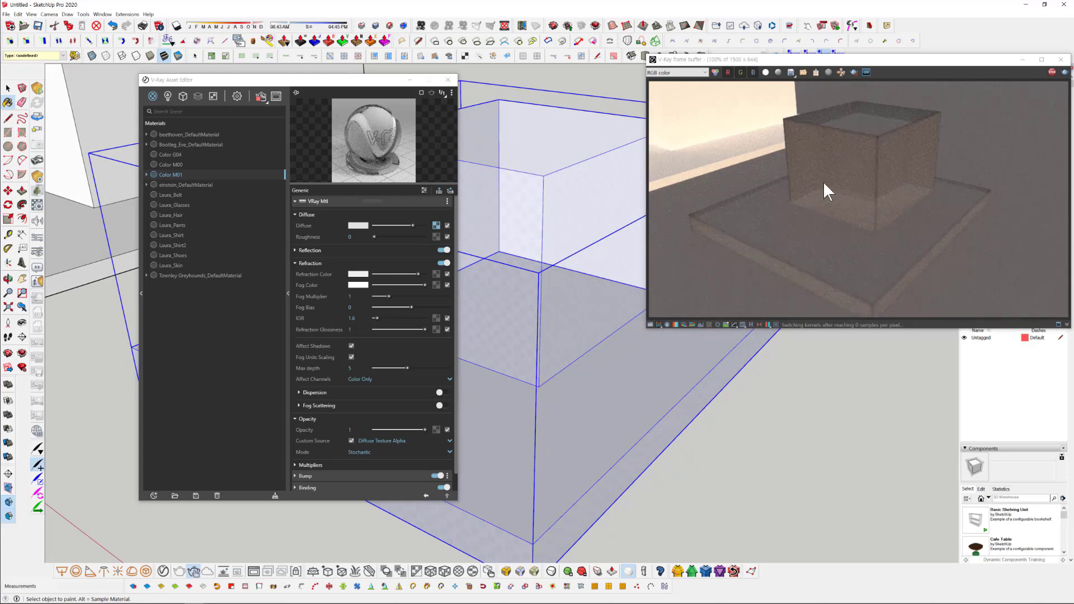
left_click(348, 250)
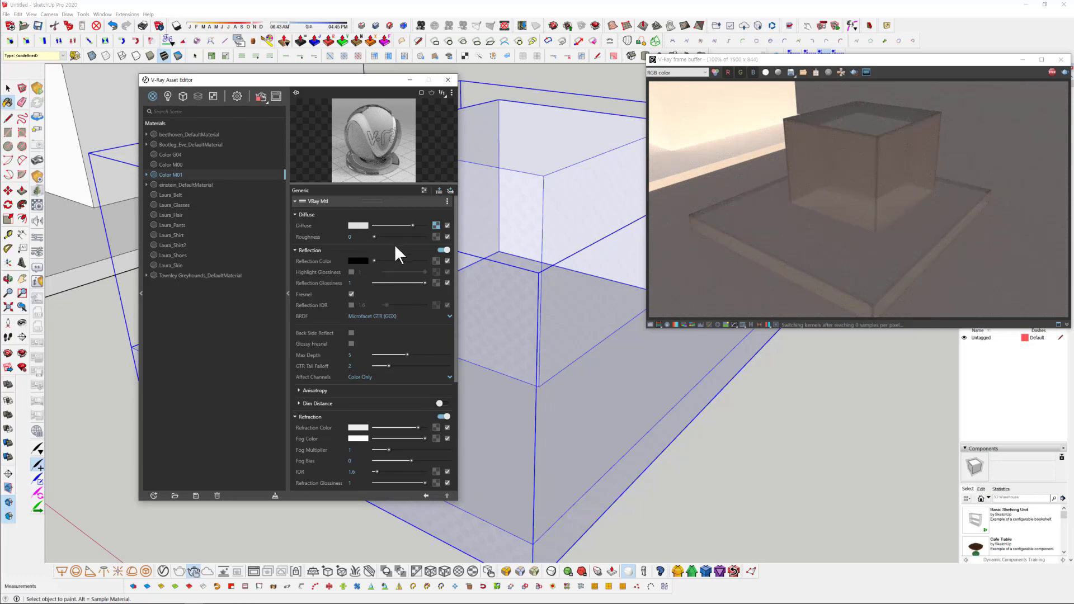
- Disable Double Sided on the diffuse Dirt texture, and switch its Invert Normals off and on again to compare the render
left_click(432, 225)
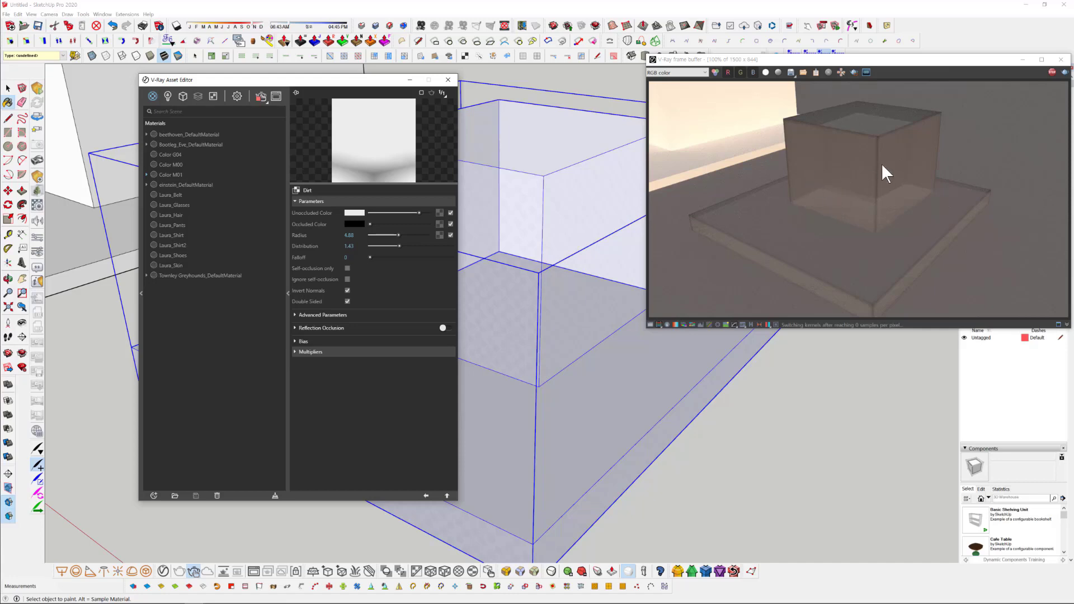
left_click(731, 220)
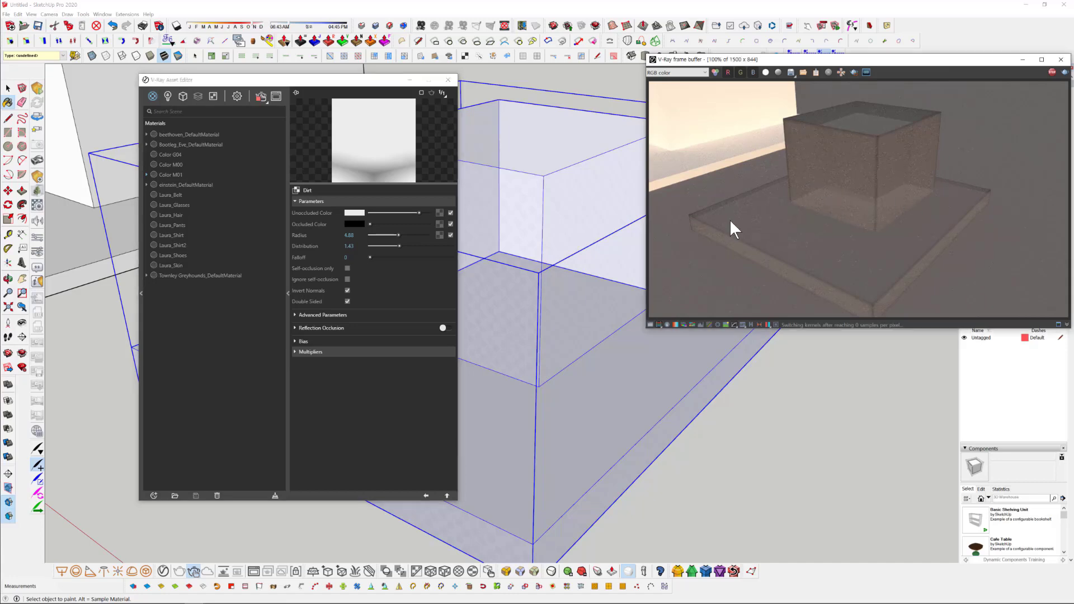
left_click(347, 290)
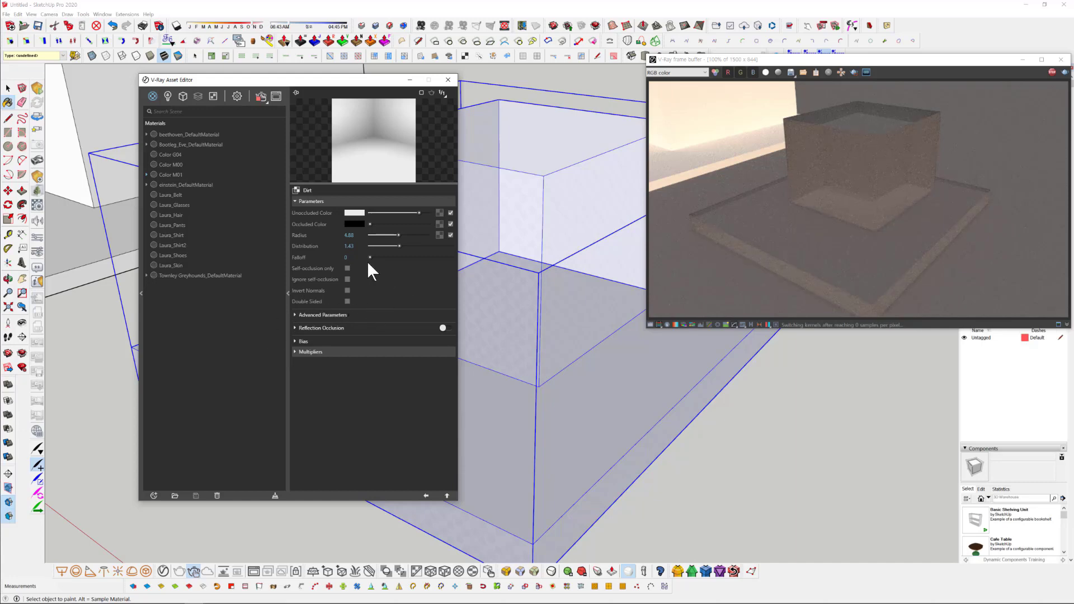
left_click(347, 290)
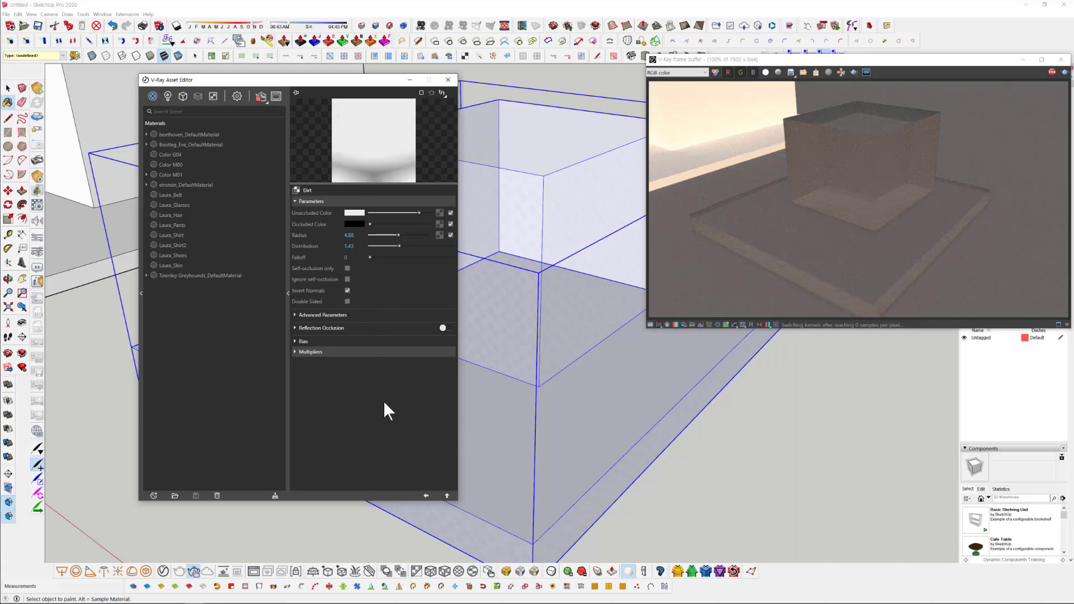
- Return to the Color M01 material and undo the refraction color change
left_click(426, 495)
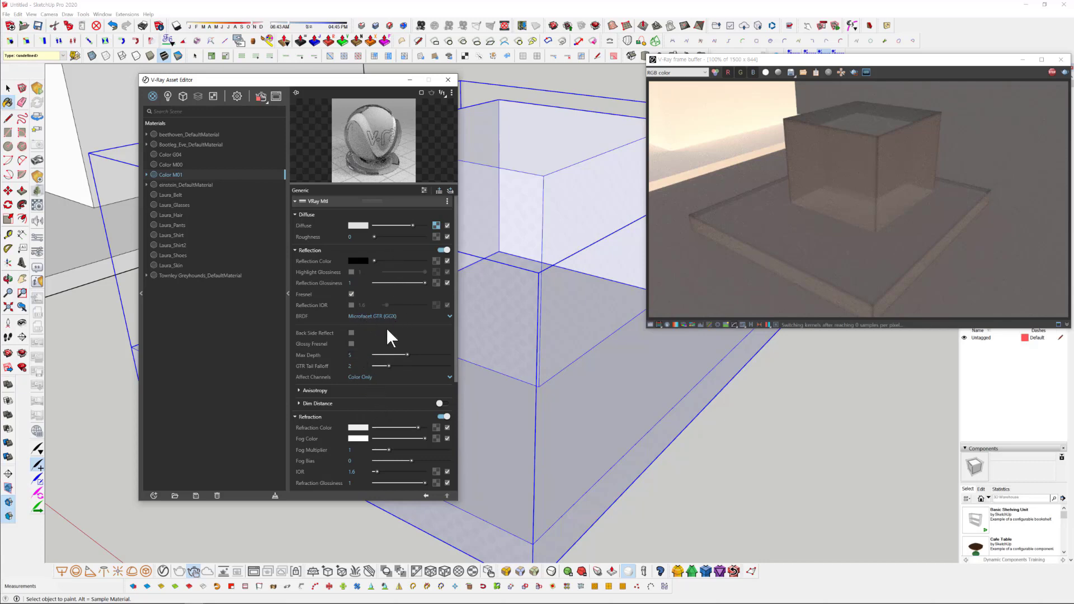
left_click(329, 251)
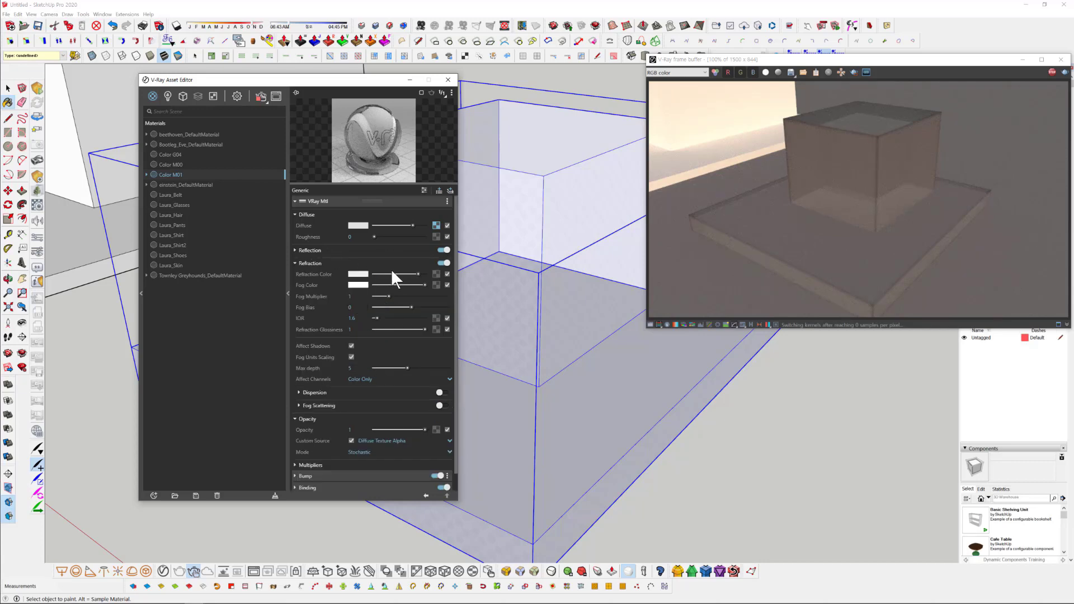
key("ctrl+z")
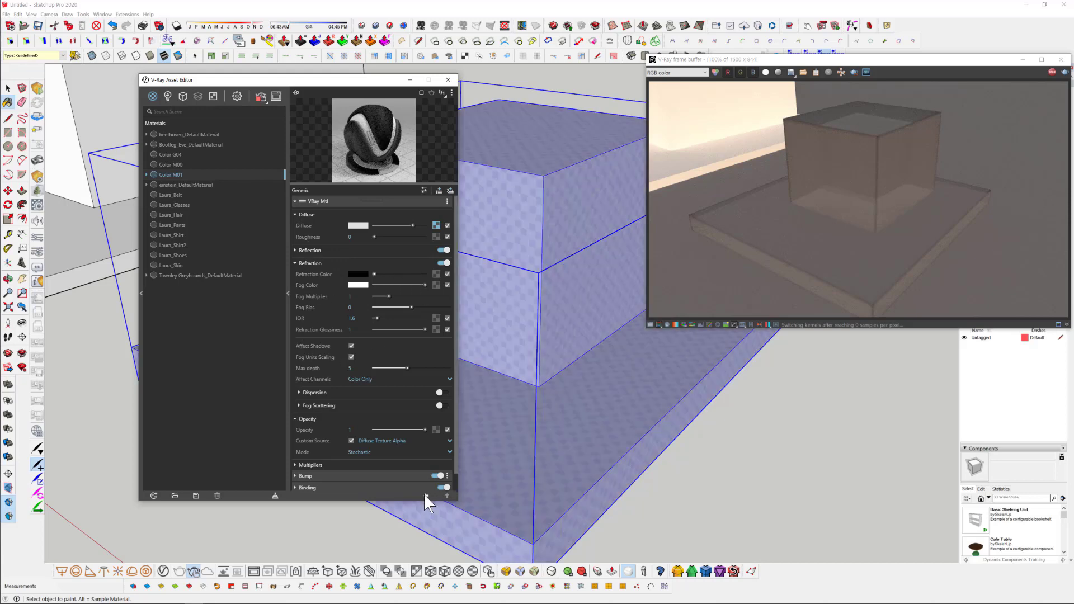
- Move the render window further over the viewport and sample the Color M01 material from the box
middle_click_drag(684, 469, 683, 435)
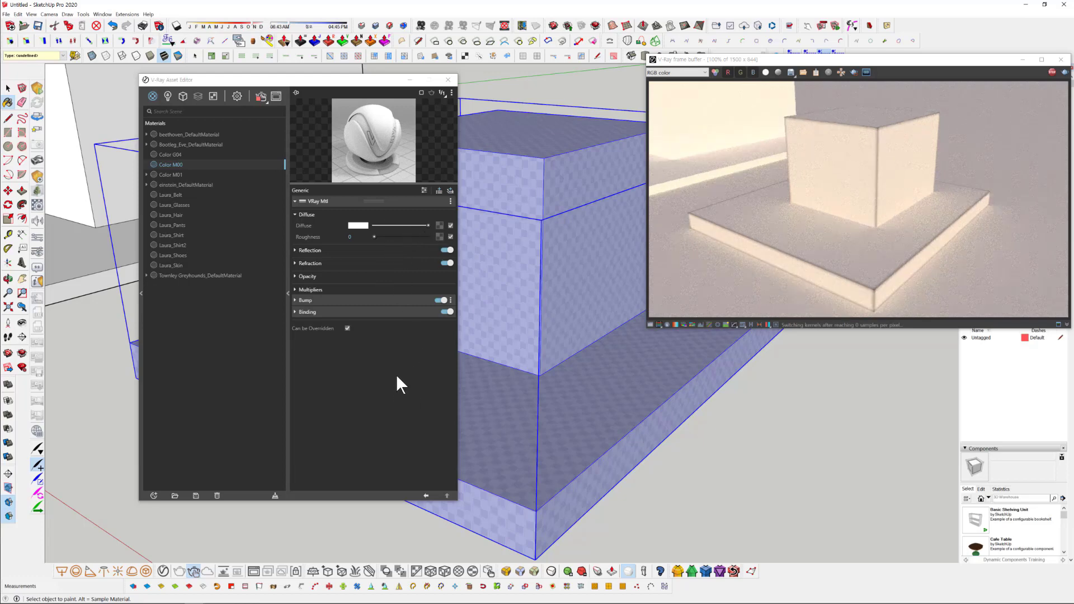
mouse_move(579, 374)
middle_mouse_down()
mouse_move(588, 393)
mouse_move(601, 364)
middle_mouse_up()
left_click_drag(996, 59, 916, 85)
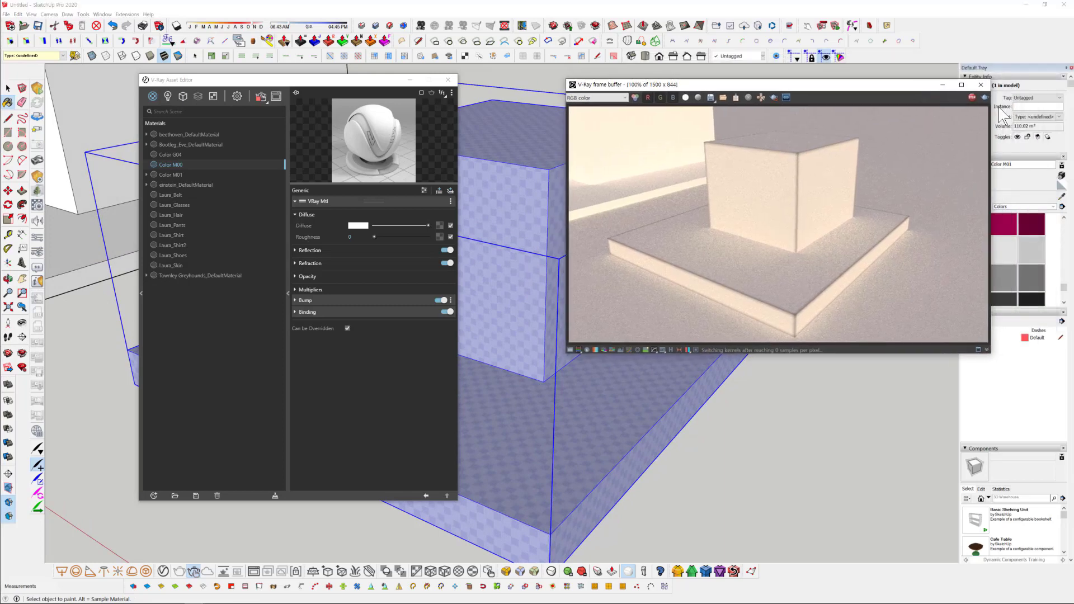
left_click(495, 210, "alt")
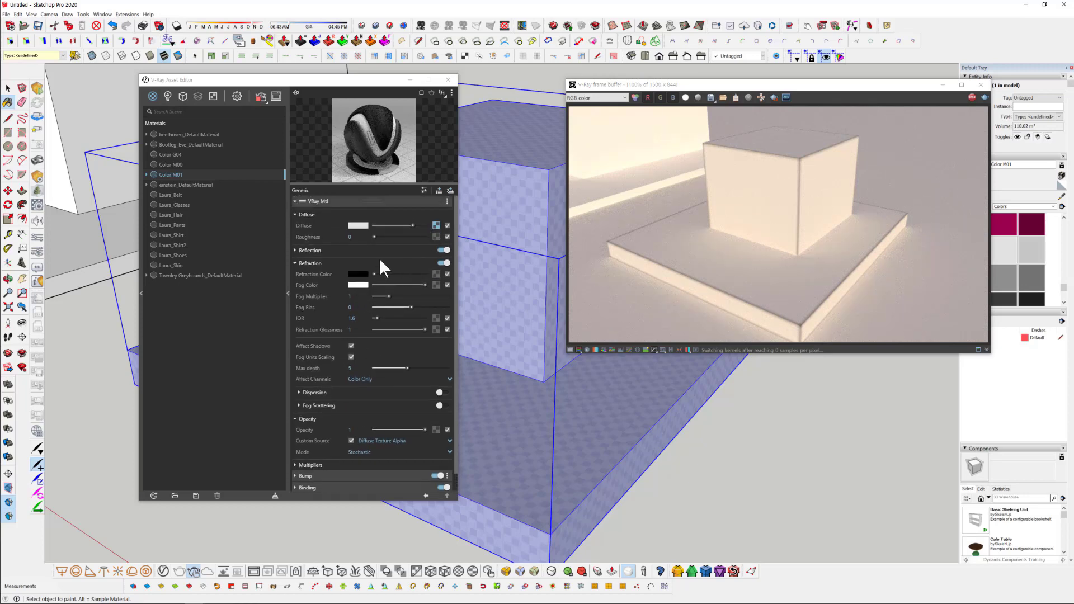
- Disable Use Transparency in the Dirt texture's advanced parameters, testing it with a lighter refraction color that is brought back to black
left_click(437, 226)
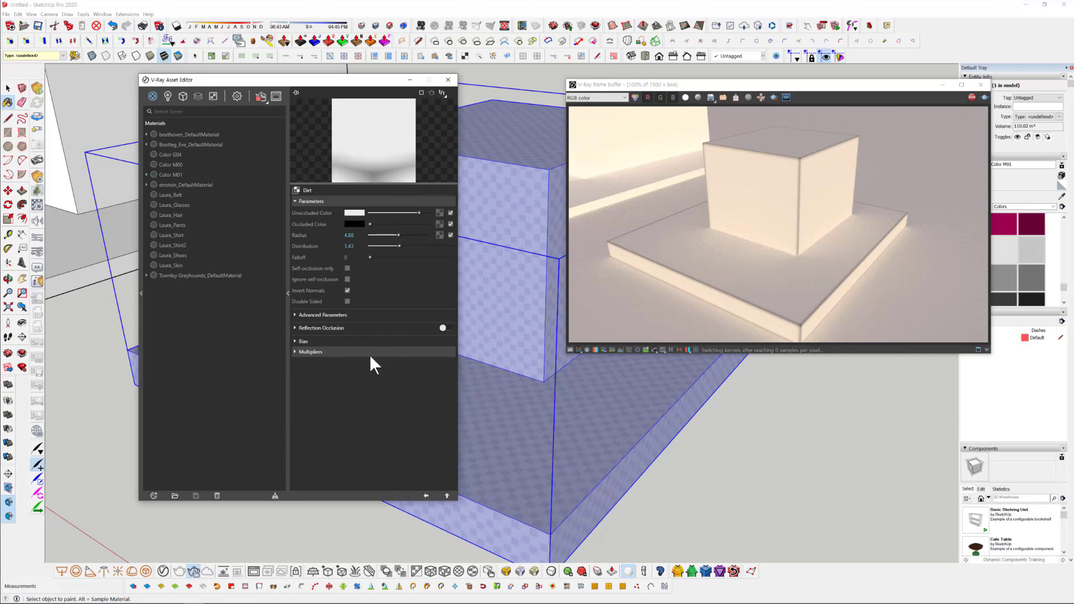
left_click(323, 315)
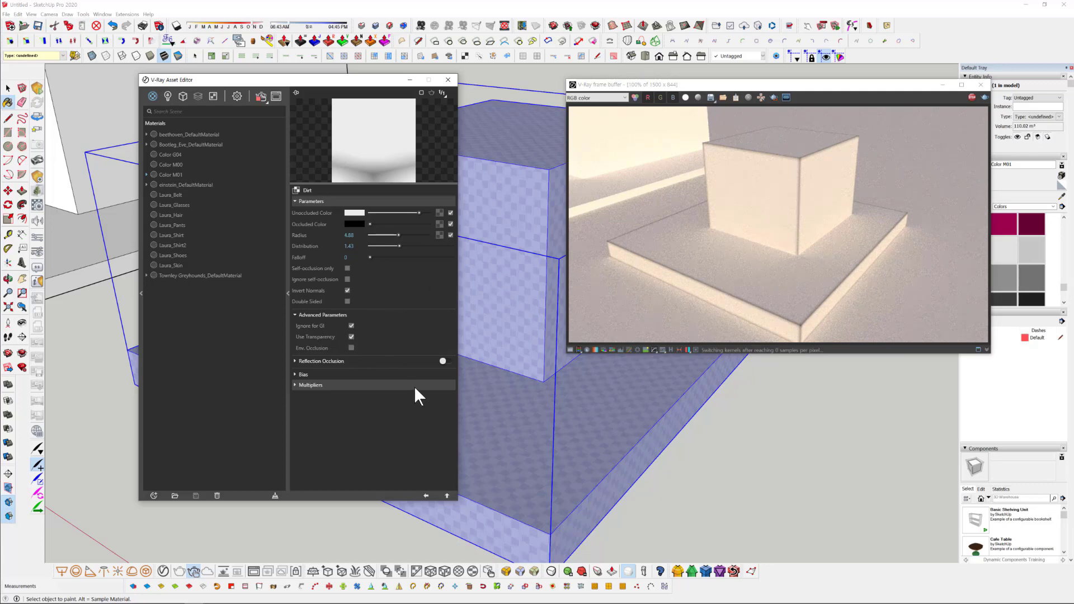
left_click(423, 495)
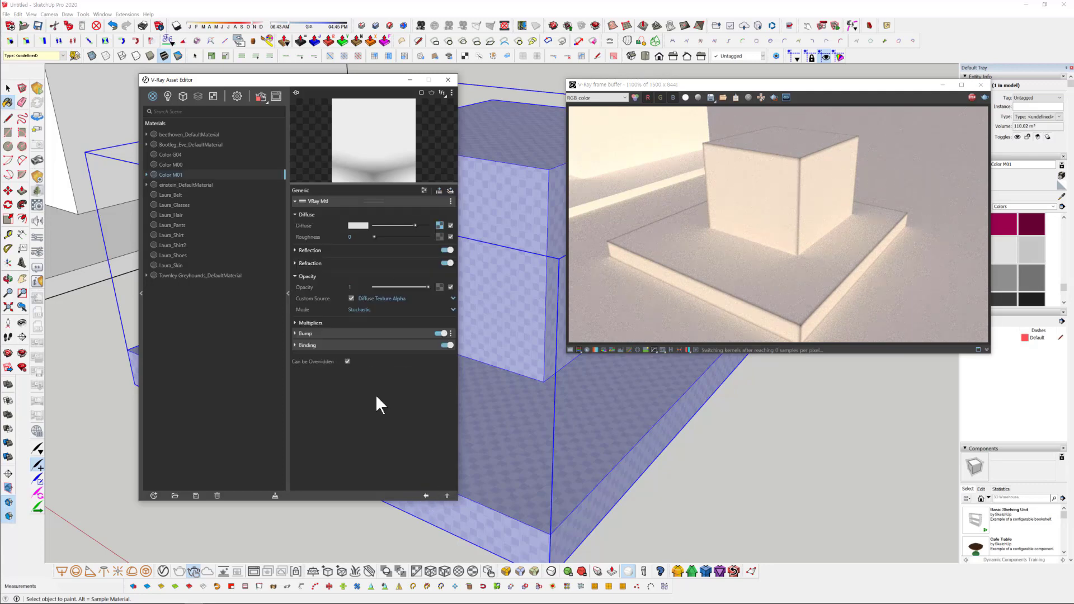
left_click(324, 261)
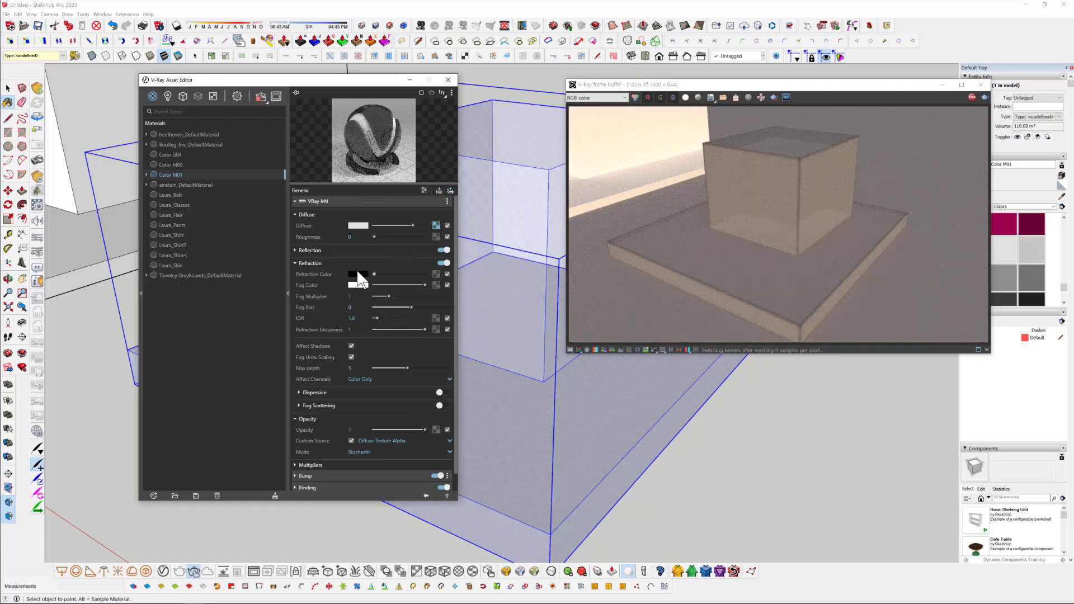
left_click(436, 225)
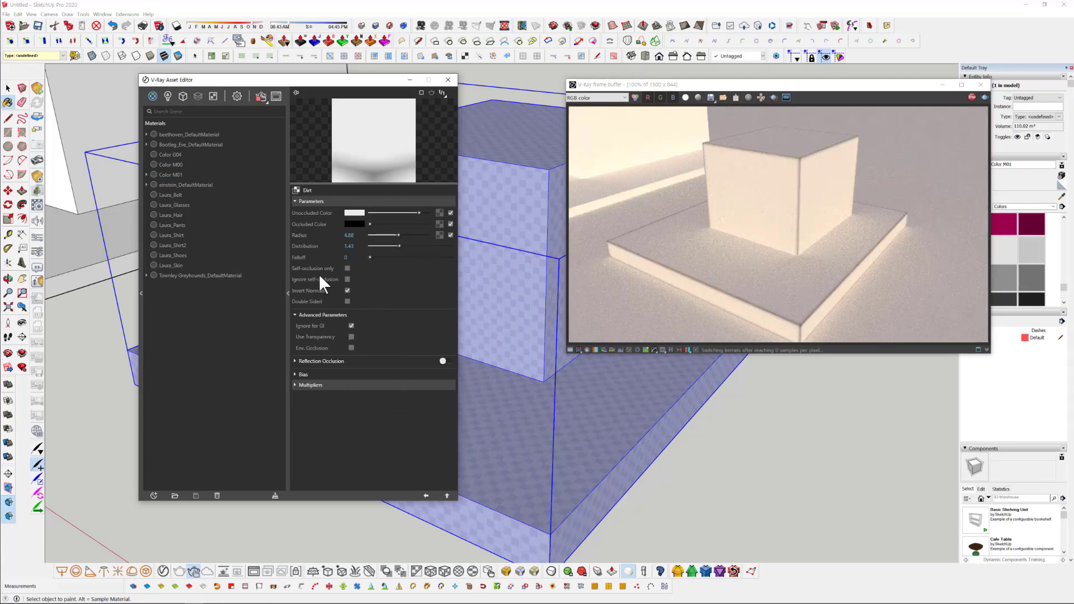
- Enable Reflection Occlusion on the Dirt texture, keeping the Reflection Occlusion (Phong) BRDF
left_click(330, 360)
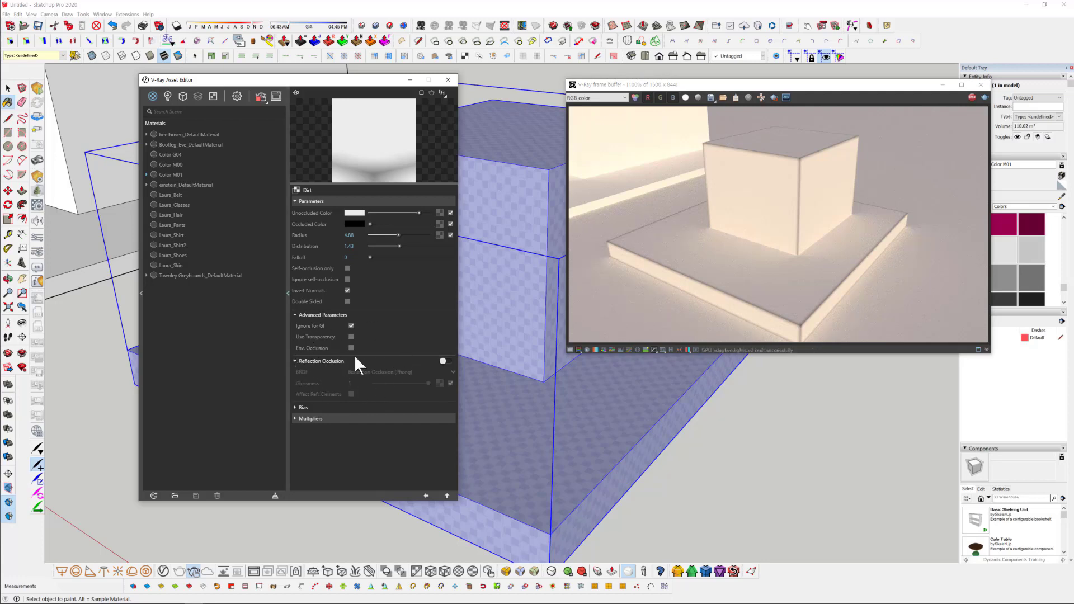
left_click(448, 360)
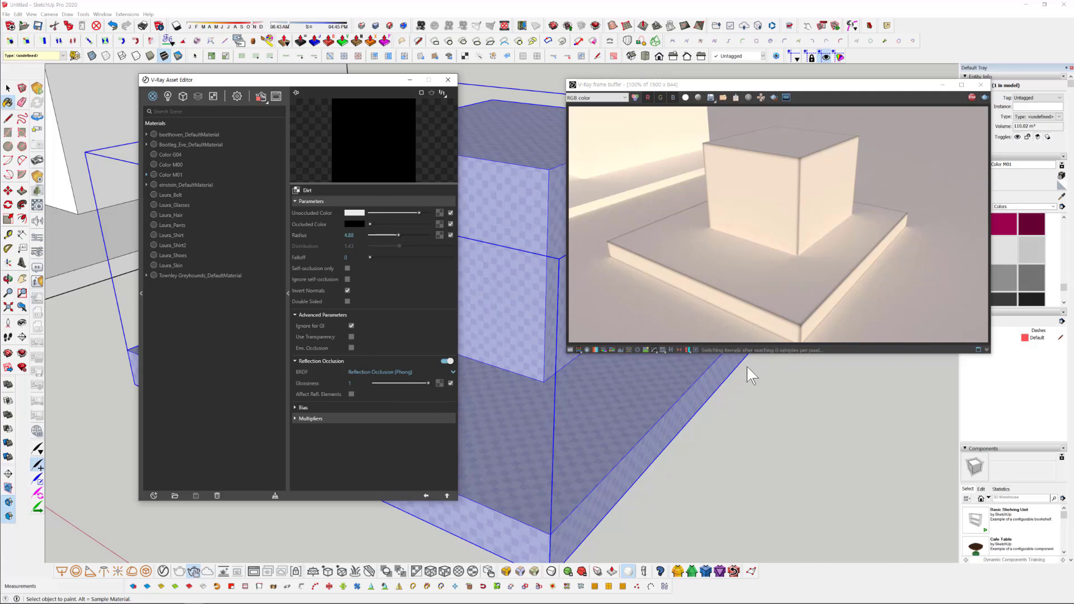
mouse_move(718, 447)
middle_mouse_down()
mouse_move(683, 458)
mouse_move(663, 450)
middle_mouse_up()
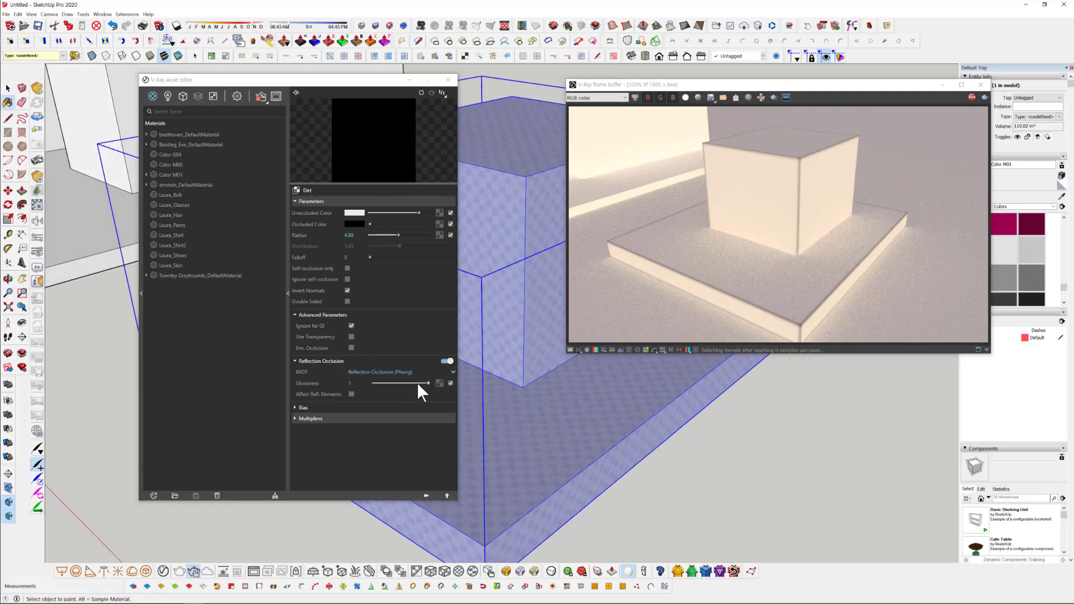
mouse_move(674, 407)
middle_mouse_down()
mouse_move(772, 460)
mouse_move(738, 465)
mouse_move(863, 467)
mouse_move(743, 475)
mouse_move(808, 486)
mouse_move(555, 183)
middle_mouse_up()
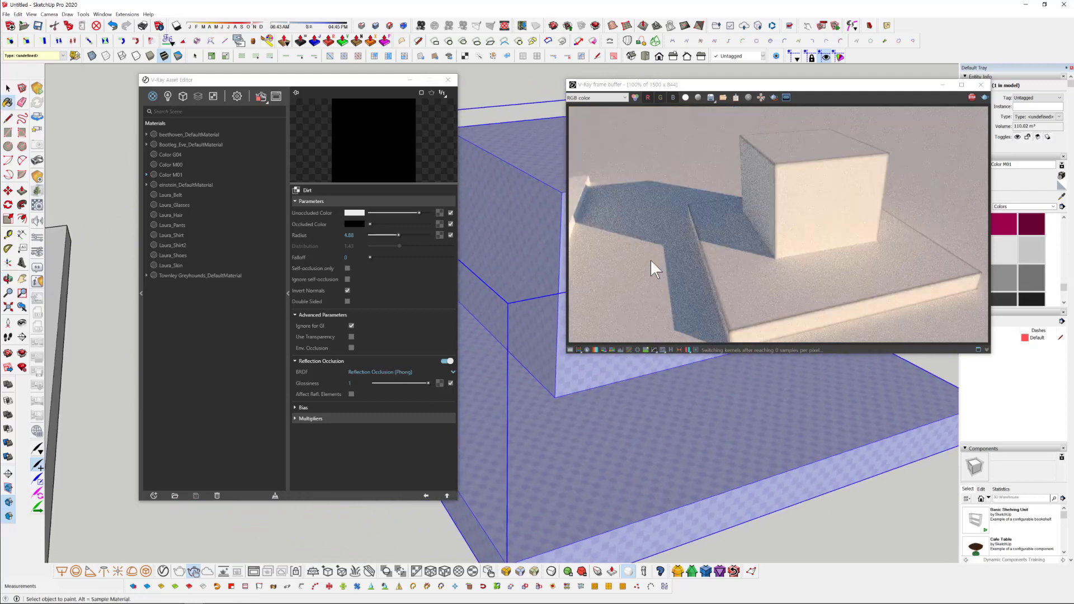
mouse_move(537, 442)
middle_mouse_down()
mouse_move(676, 465)
mouse_move(612, 478)
middle_mouse_up()
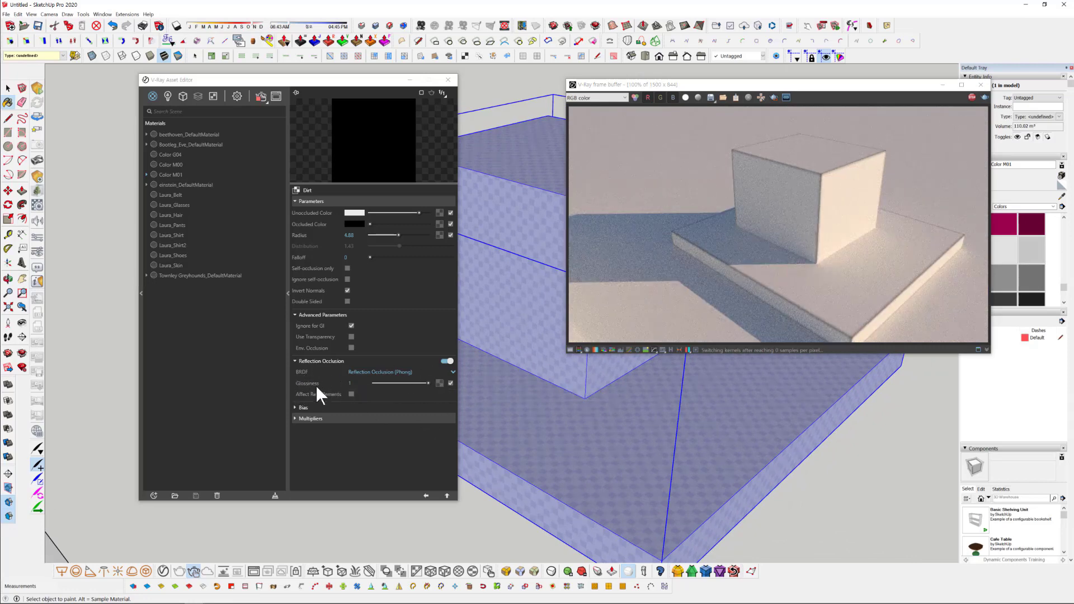
left_click(445, 369)
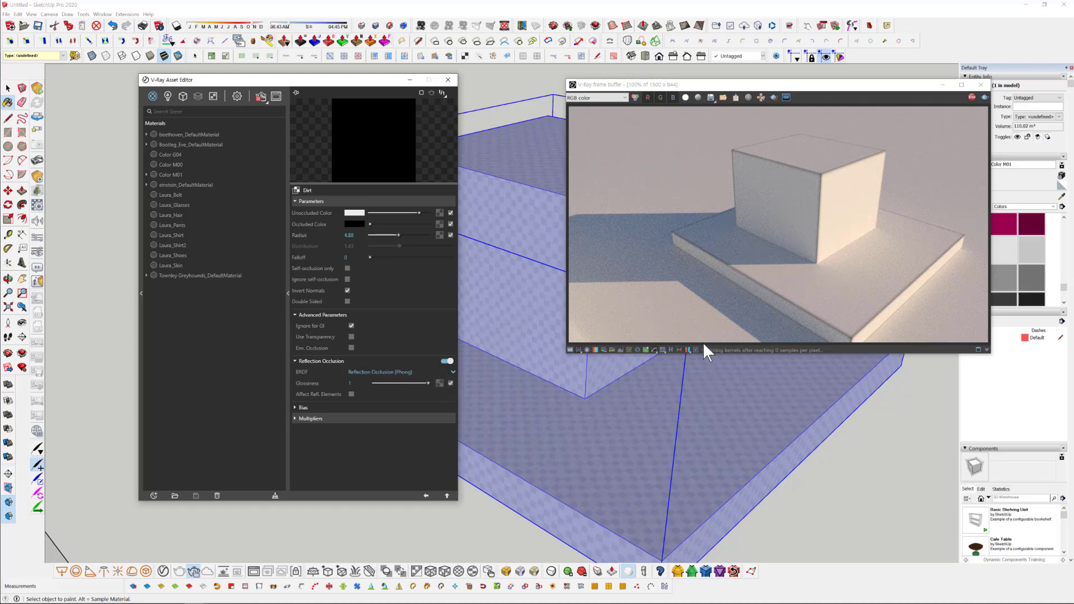
- Copy the Dirt texture from the material's Diffuse slot and paste it into the Reflection Color slot
left_click(426, 496)
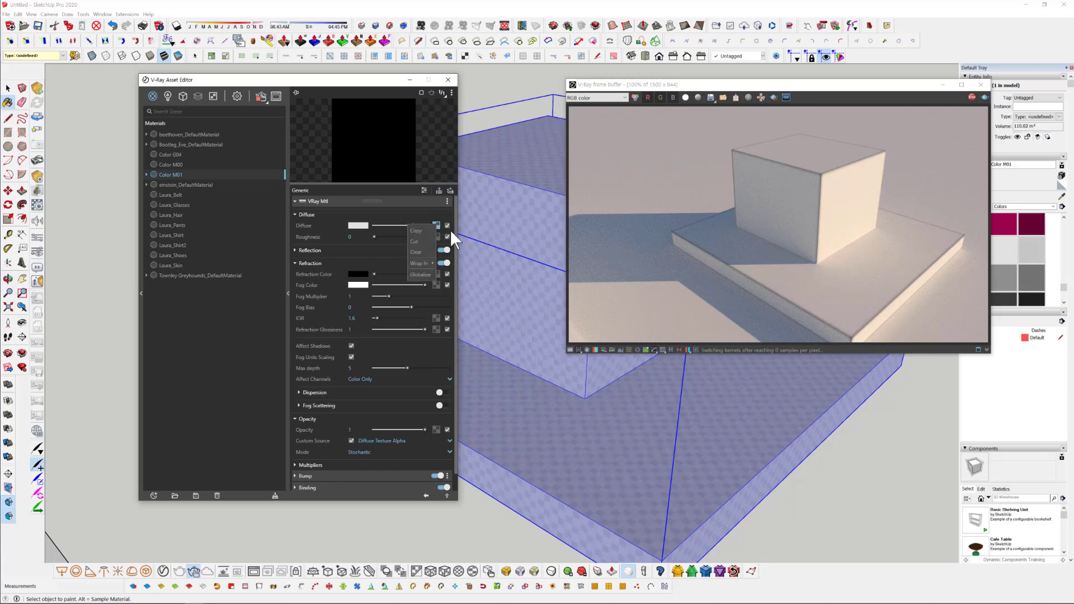
left_click(420, 230)
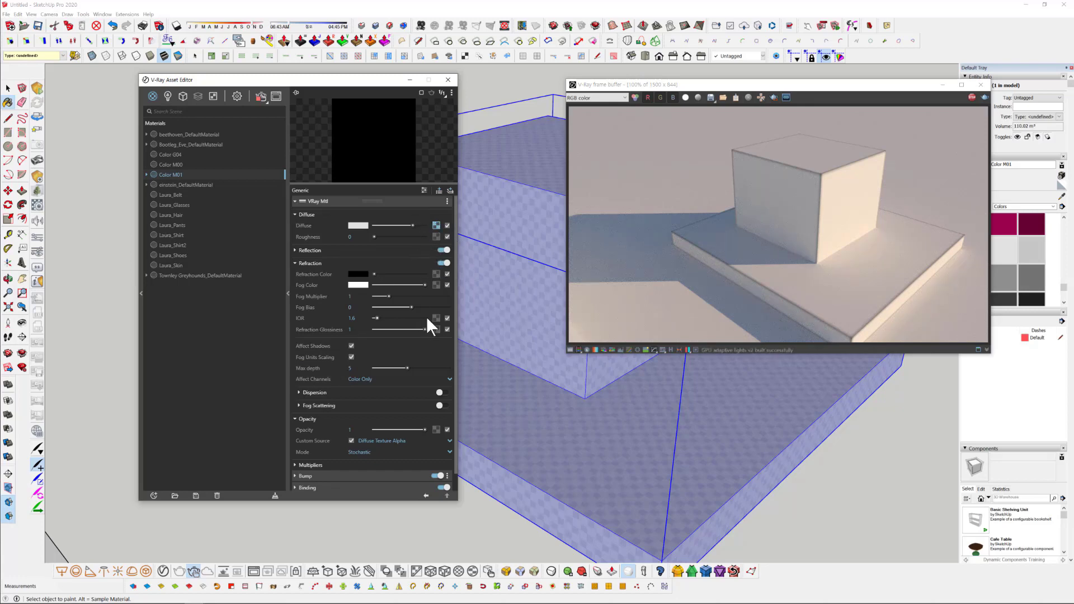
left_click(433, 252)
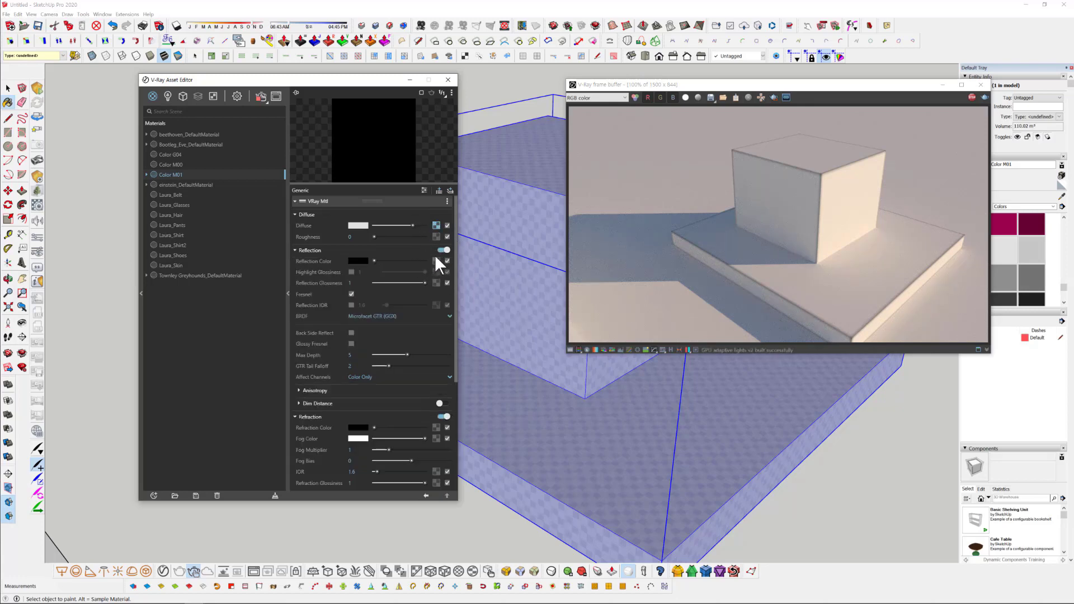
right_click(435, 259)
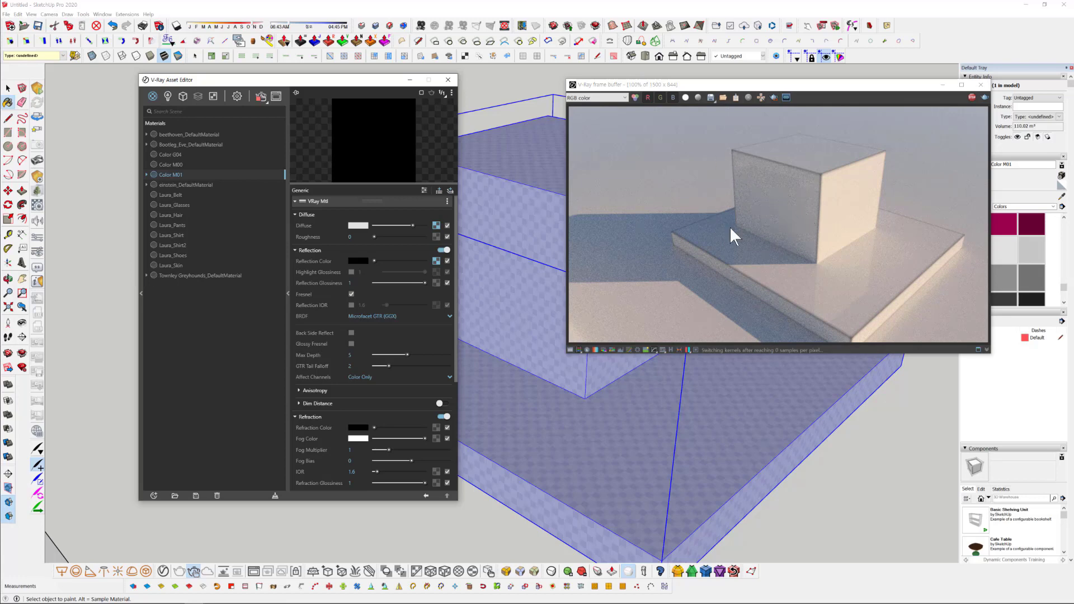
- Check the box's reflections from several angles and clear the Dirt texture from the Reflection Color slot
mouse_move(734, 463)
middle_mouse_down()
mouse_move(657, 447)
mouse_move(673, 435)
mouse_move(722, 452)
mouse_move(563, 444)
mouse_move(642, 438)
mouse_move(621, 414)
middle_mouse_up()
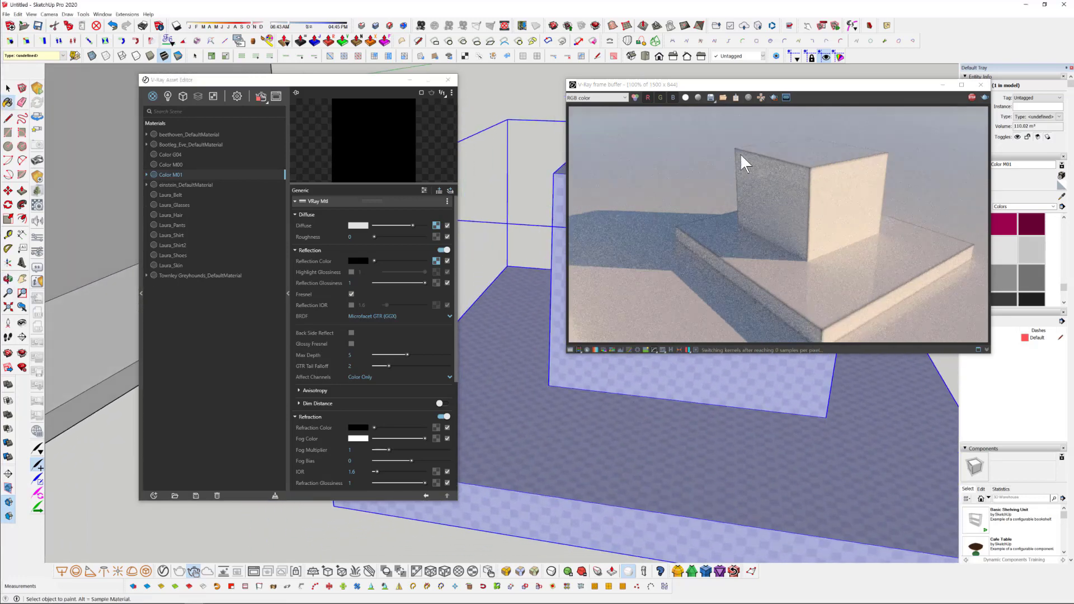
middle_click_drag(751, 460, 689, 407)
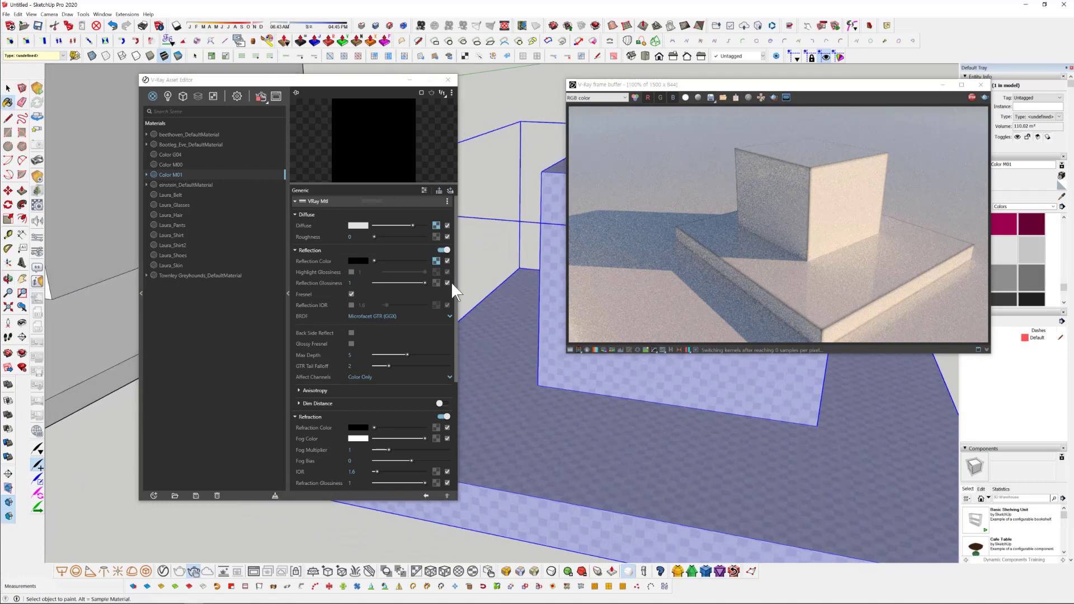
mouse_move(759, 381)
middle_mouse_down()
mouse_move(706, 425)
mouse_move(659, 428)
mouse_move(669, 408)
mouse_move(679, 428)
mouse_move(603, 419)
mouse_move(641, 445)
mouse_move(586, 404)
middle_mouse_up()
scroll(602, 480, "down", 5)
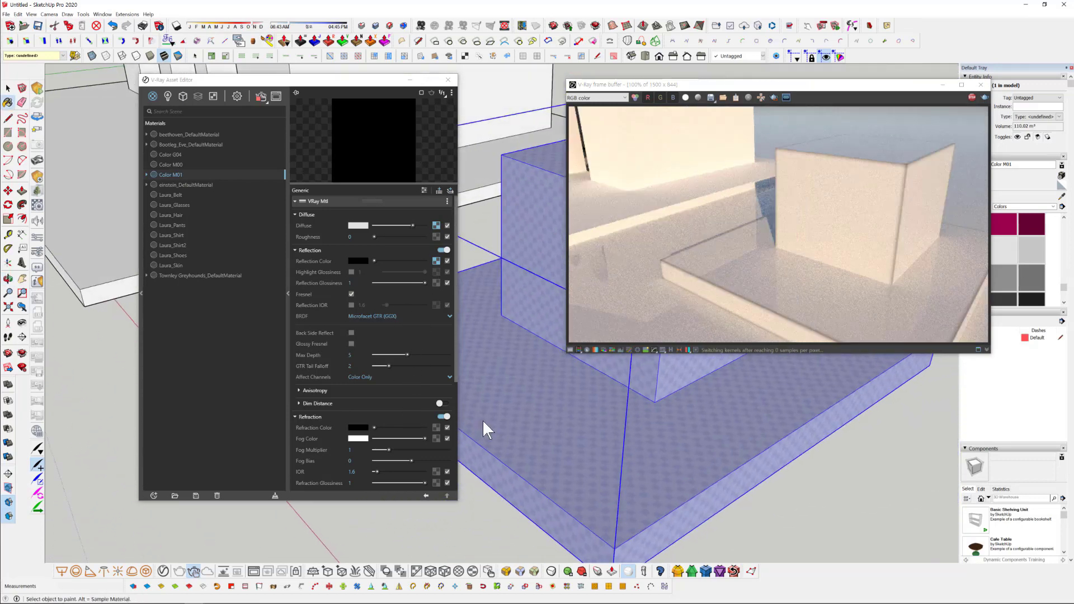
right_click(436, 260)
left_click(414, 299)
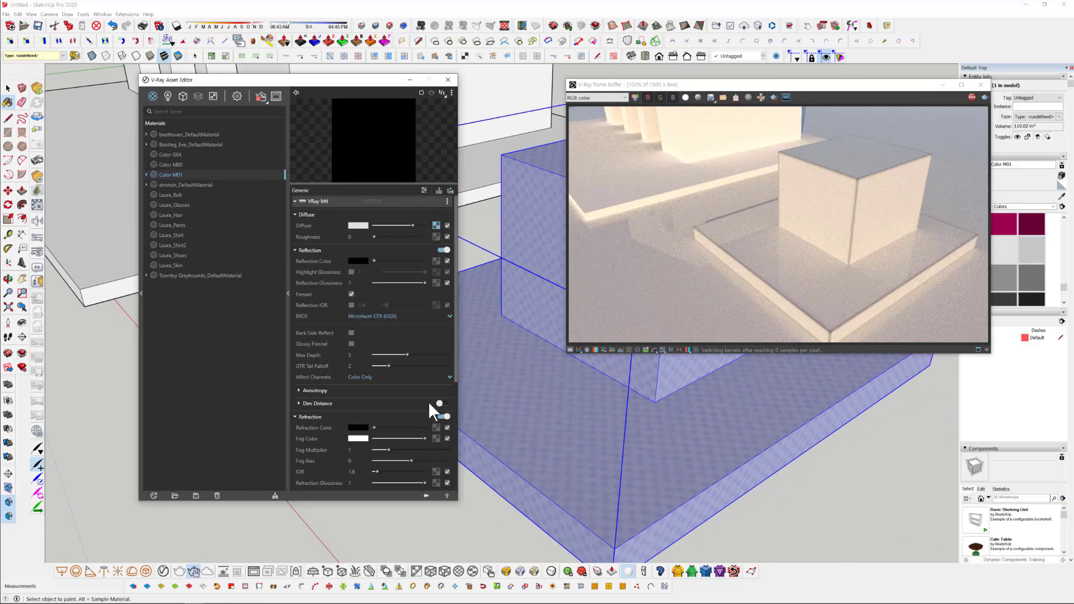
- Disable Reflection Occlusion on the Dirt texture in the material's Diffuse slot and inspect the box in the render
left_click(436, 226)
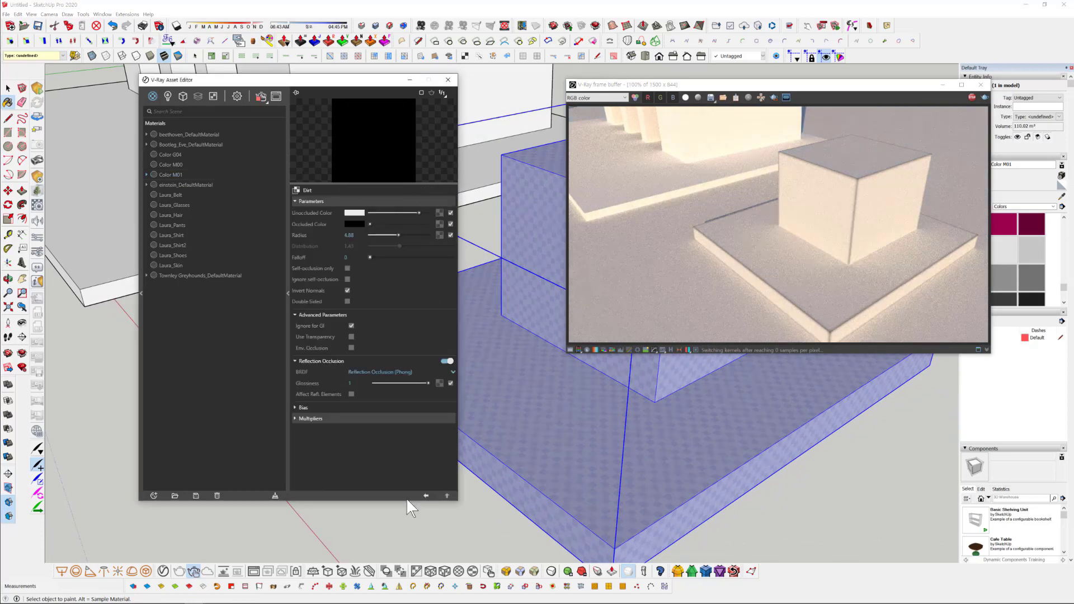
left_click(447, 362)
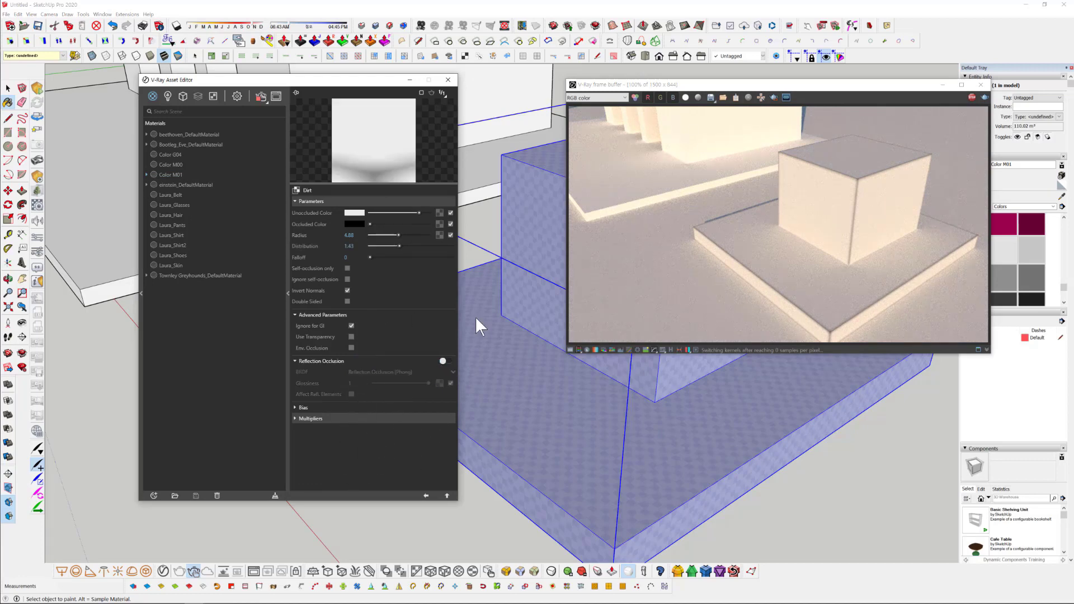
mouse_move(761, 522)
middle_mouse_down()
mouse_move(784, 468)
mouse_move(563, 321)
middle_mouse_up()
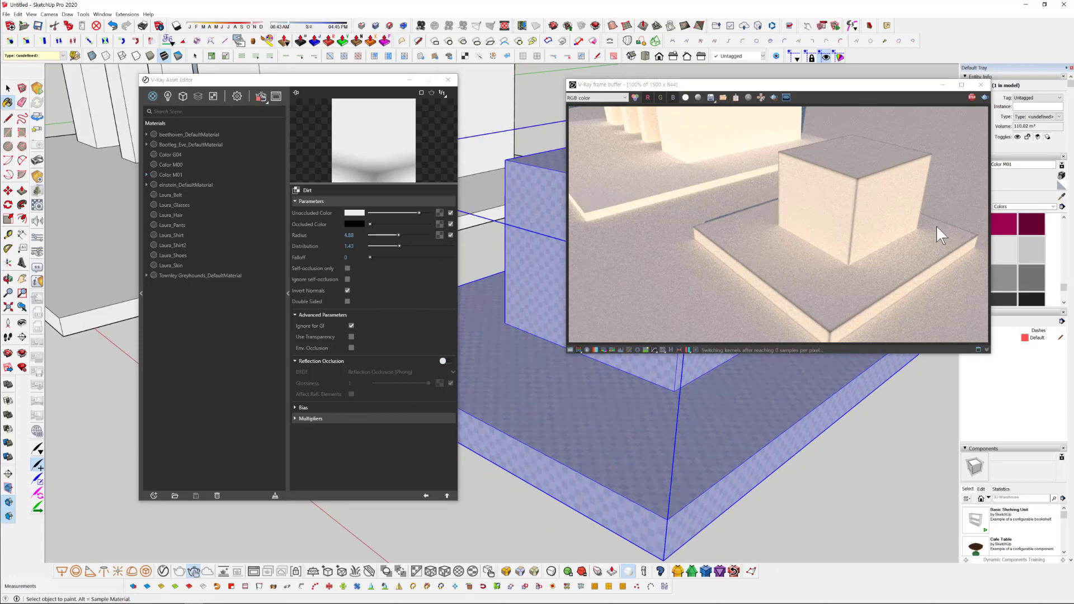
mouse_move(528, 548)
middle_mouse_down()
mouse_move(565, 499)
mouse_move(424, 374)
middle_mouse_up()
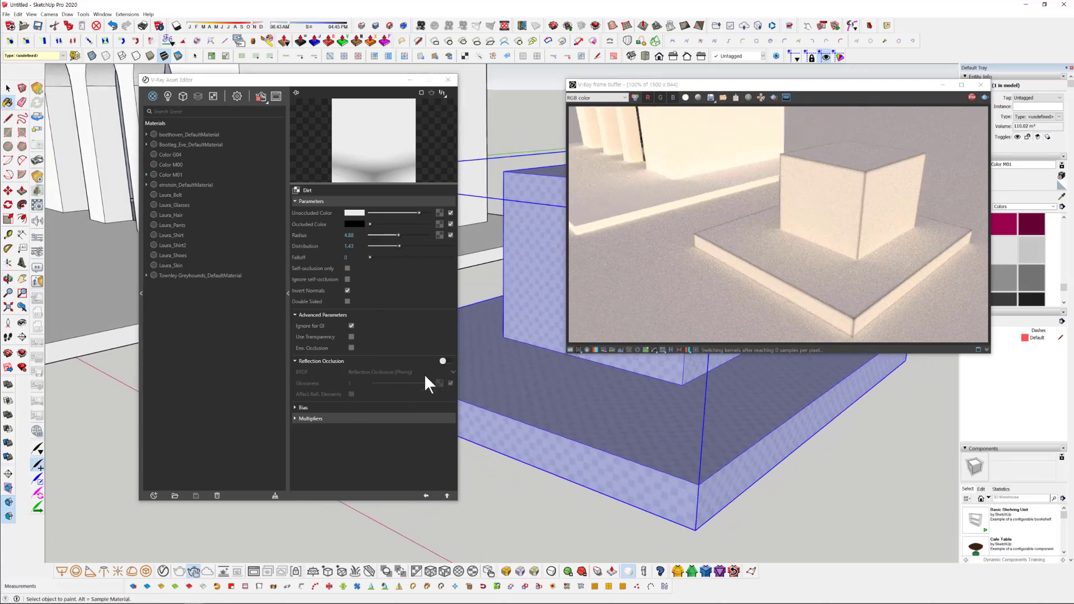
- Change the Dirt texture's Occluded Color to a dark gray of about 0.3, trying a lighter gray of 0.609 first
left_click(360, 223)
left_click(279, 323)
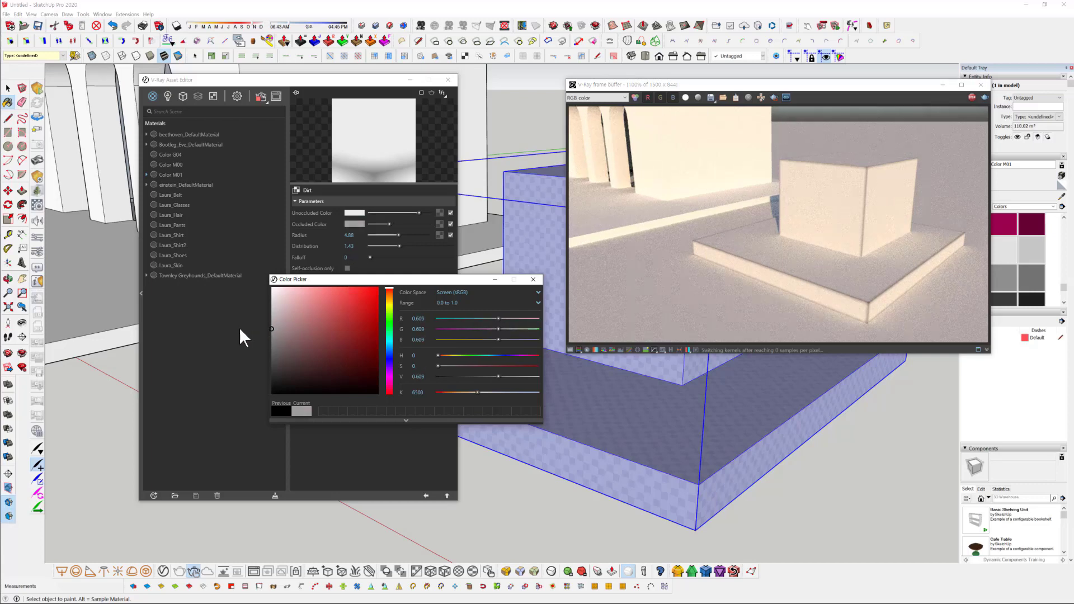
left_click(234, 328)
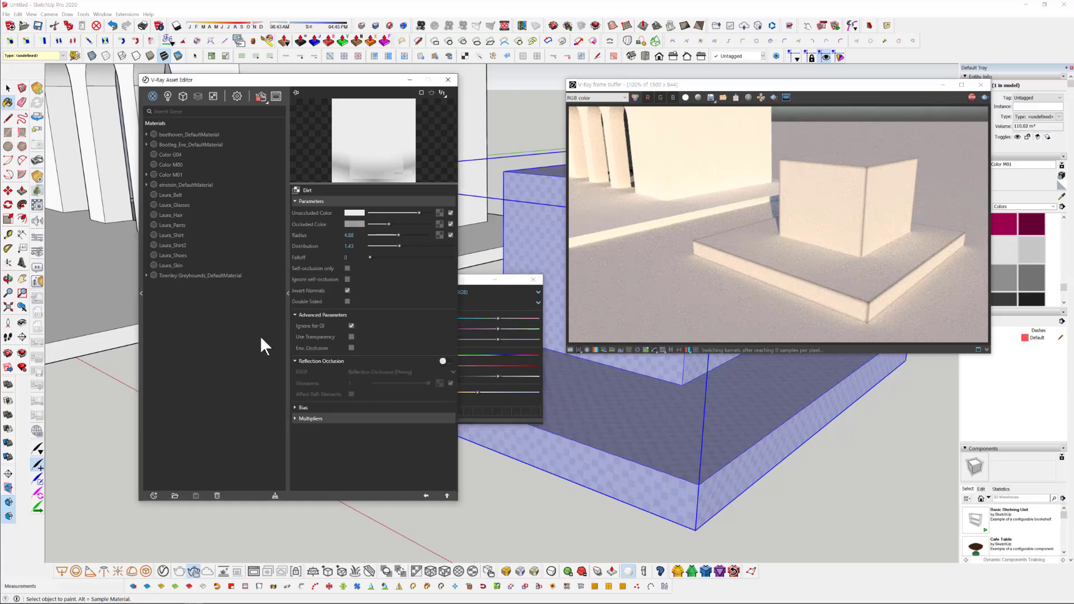
left_click(358, 224)
left_click_drag(307, 331, 265, 358)
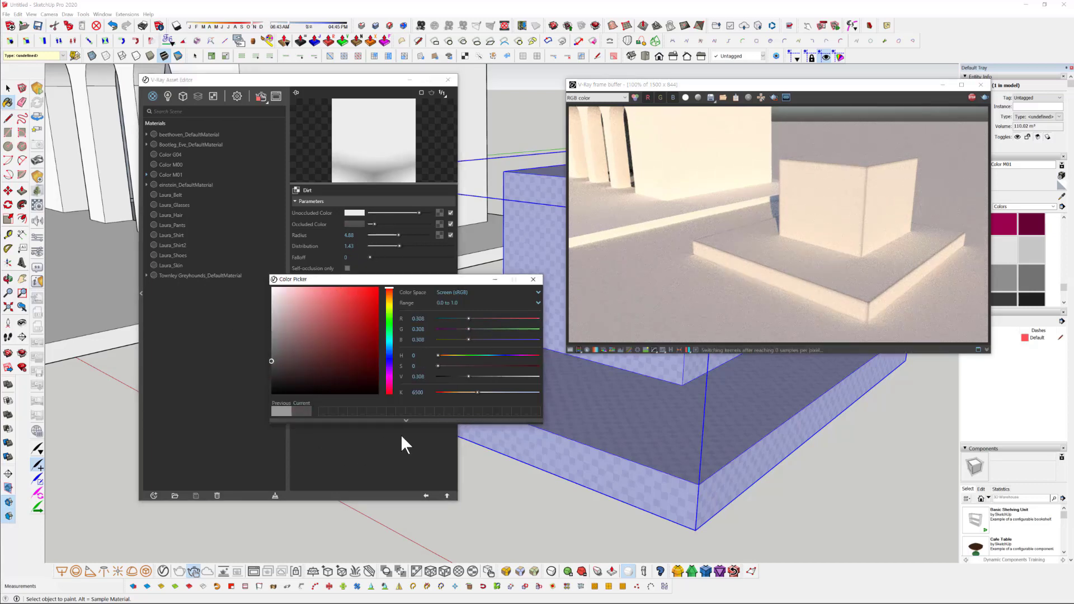
left_click(363, 437)
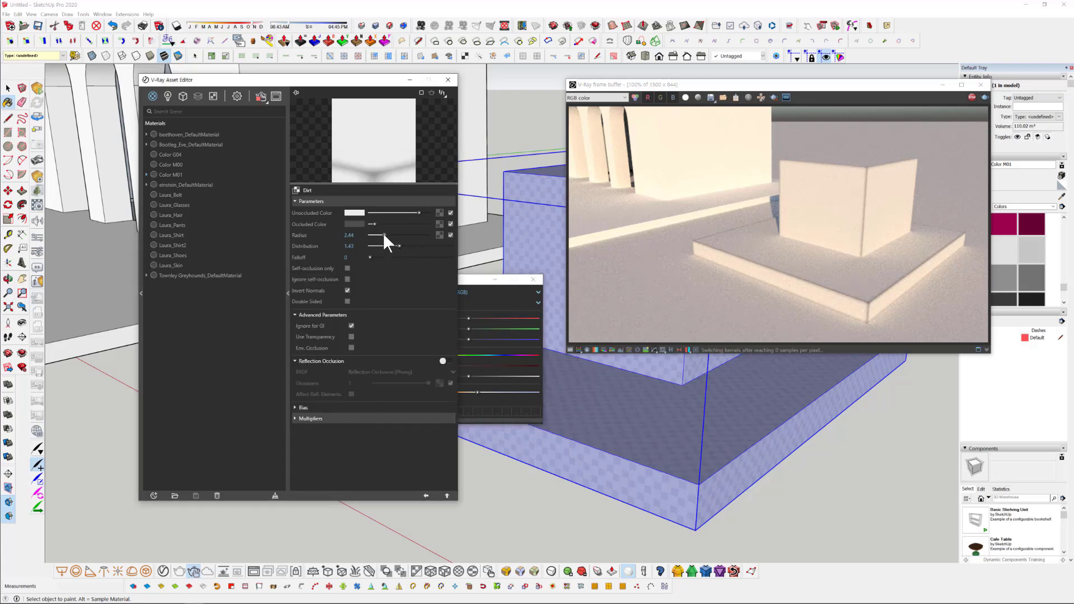
- Reduce the Dirt radius to about 0.93 and raise the distribution to 2.07, checking the box's edges from another angle
left_click_drag(375, 234, 374, 234)
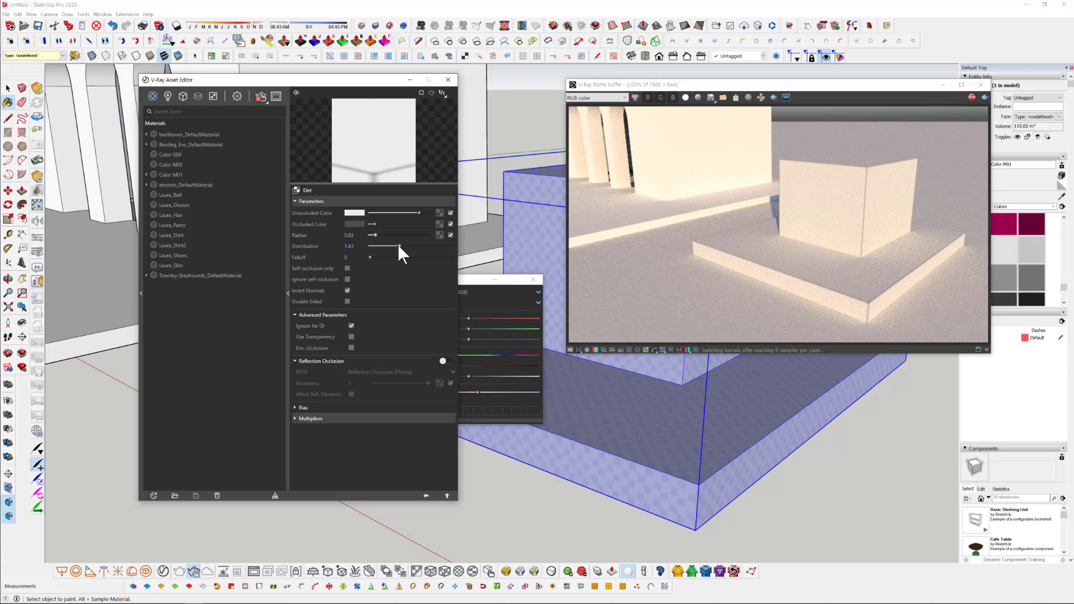
mouse_move(879, 363)
middle_mouse_down()
mouse_move(844, 508)
mouse_move(864, 209)
middle_mouse_up()
mouse_move(723, 435)
middle_mouse_down()
mouse_move(634, 466)
mouse_move(793, 369)
middle_mouse_up()
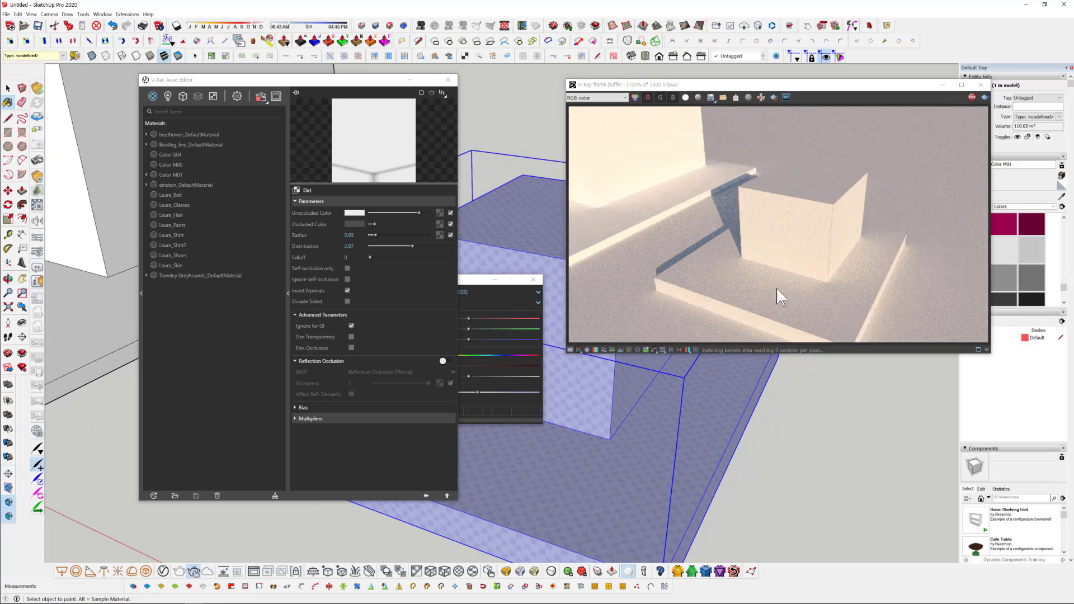
- Lighten the Dirt texture's Occluded Color slightly and set its radius to 1.29
left_click_drag(373, 224, 377, 223)
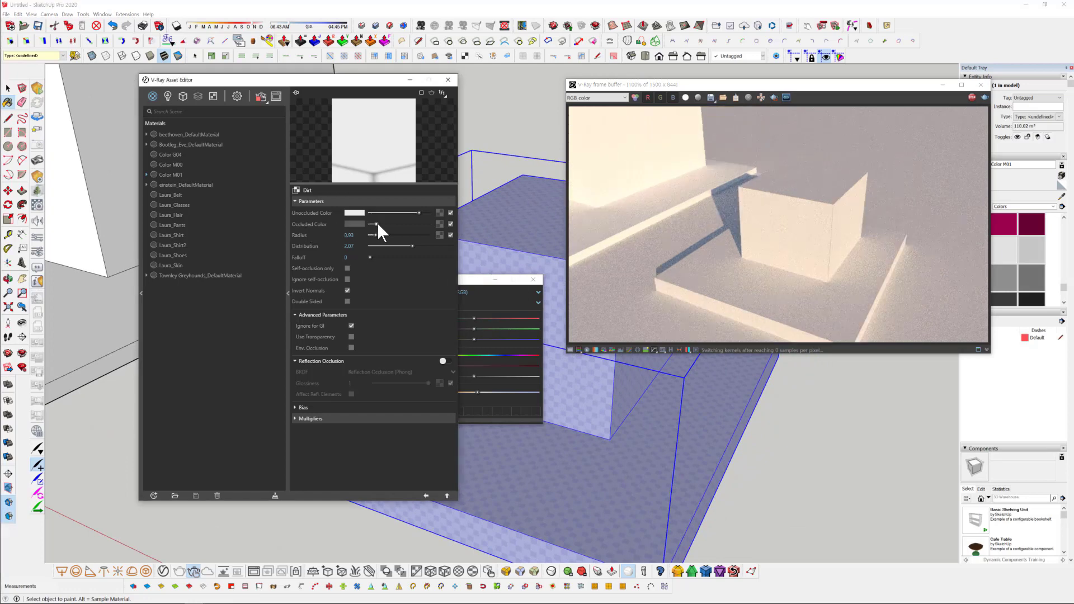
middle_click_drag(595, 472, 786, 451)
left_click_drag(375, 234, 377, 234)
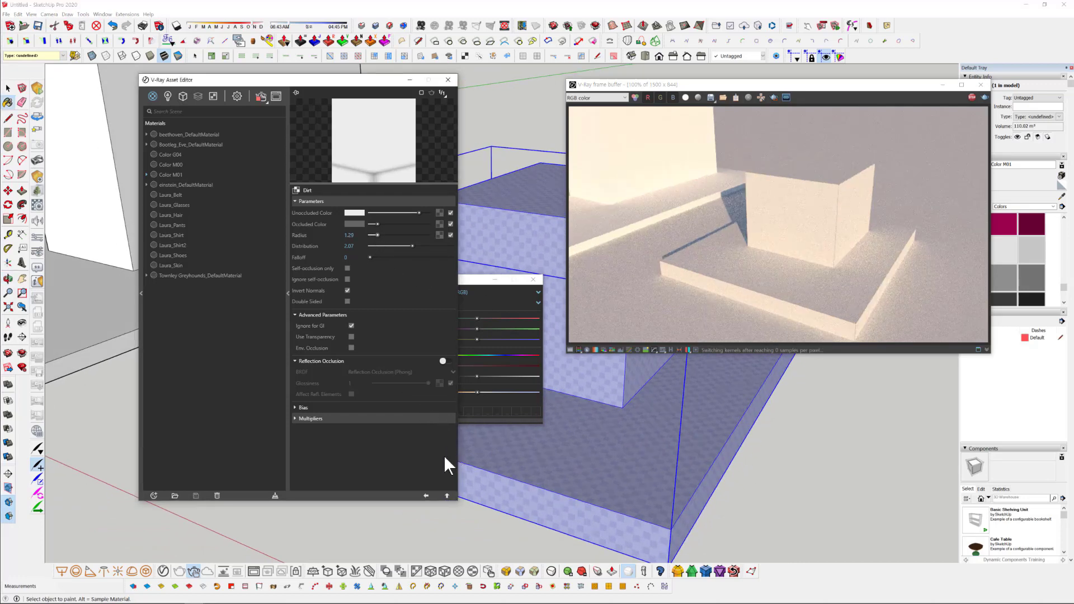
- Show the Dirt texture's multiplier settings and close the color picker
left_click(338, 421)
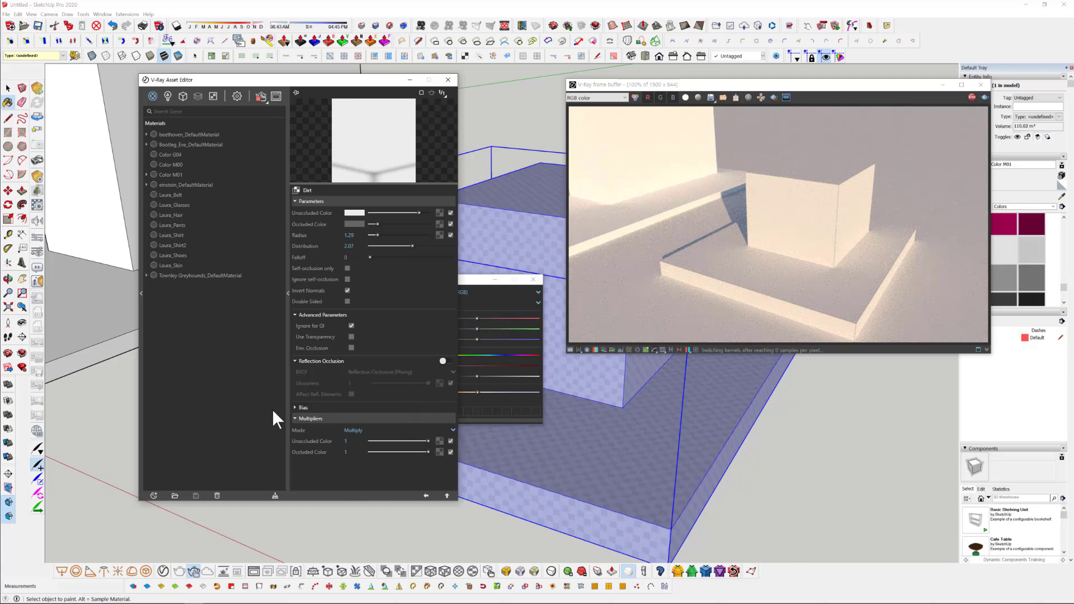
middle_click_drag(649, 431, 677, 447)
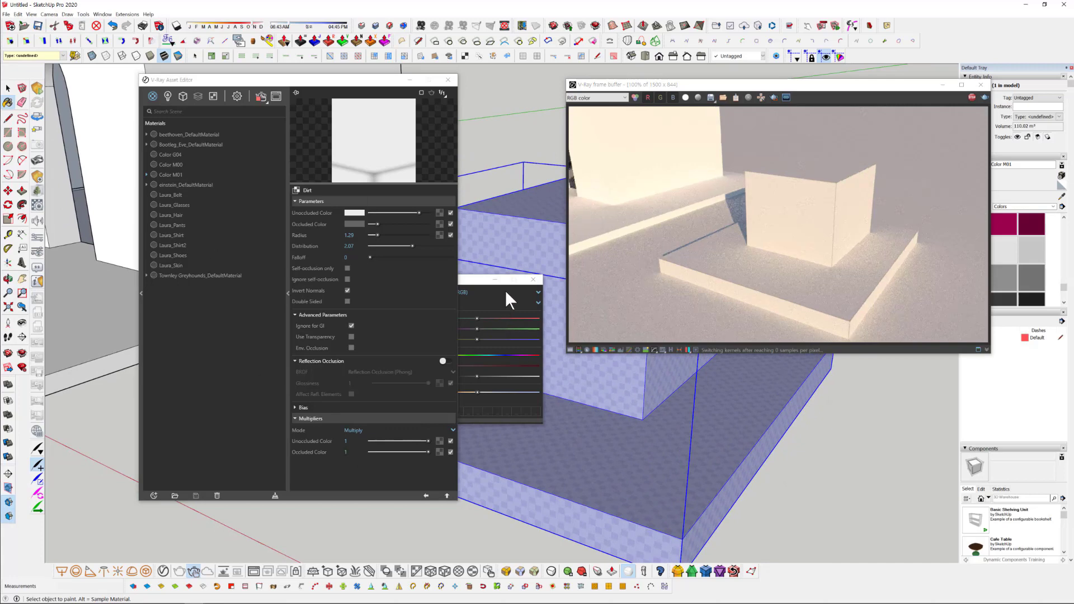
left_click(533, 280)
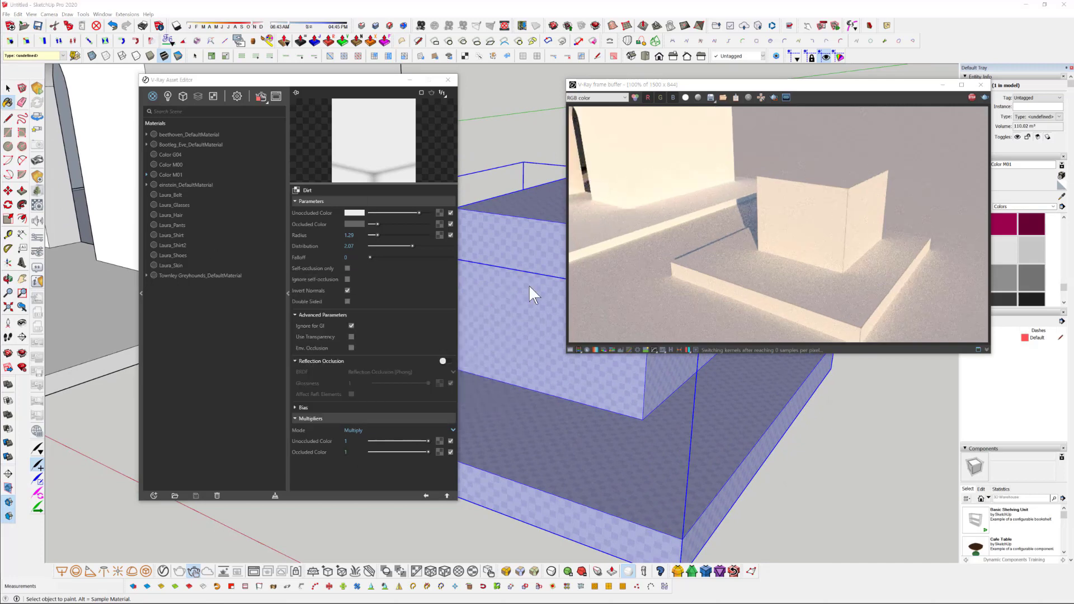
- Return to the material's settings, minimize the Asset Editor and bring the arched building into view beside the frame buffer
left_click(426, 495)
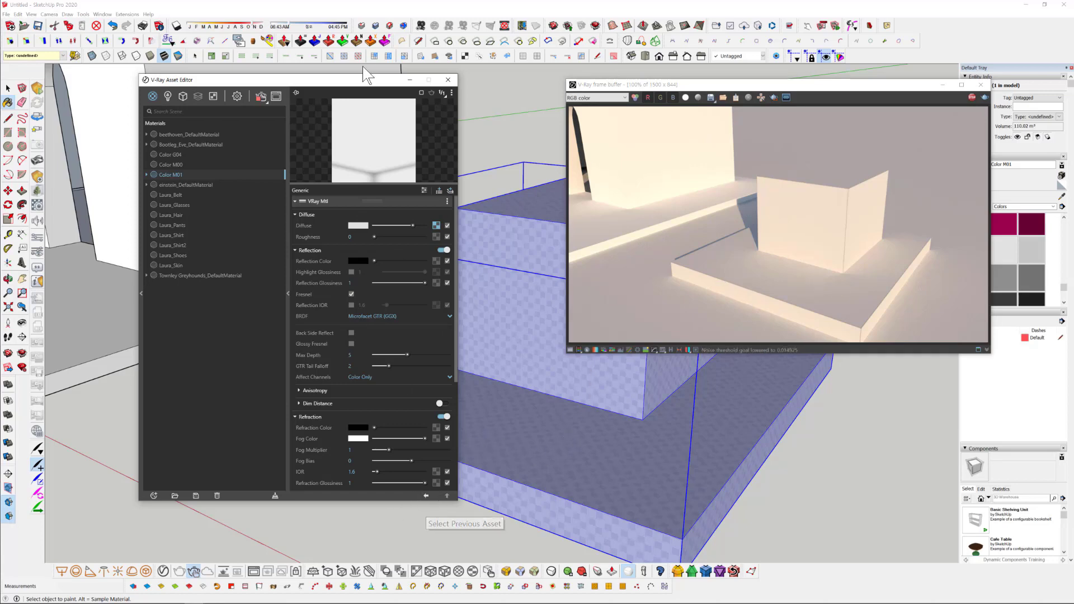
left_click(410, 79)
mouse_move(673, 351)
middle_mouse_down()
mouse_move(551, 431)
mouse_move(367, 504)
mouse_move(465, 430)
mouse_move(197, 314)
mouse_move(448, 338)
mouse_move(377, 388)
mouse_move(395, 331)
mouse_move(407, 336)
mouse_move(443, 444)
mouse_move(408, 436)
mouse_move(434, 441)
middle_mouse_up()
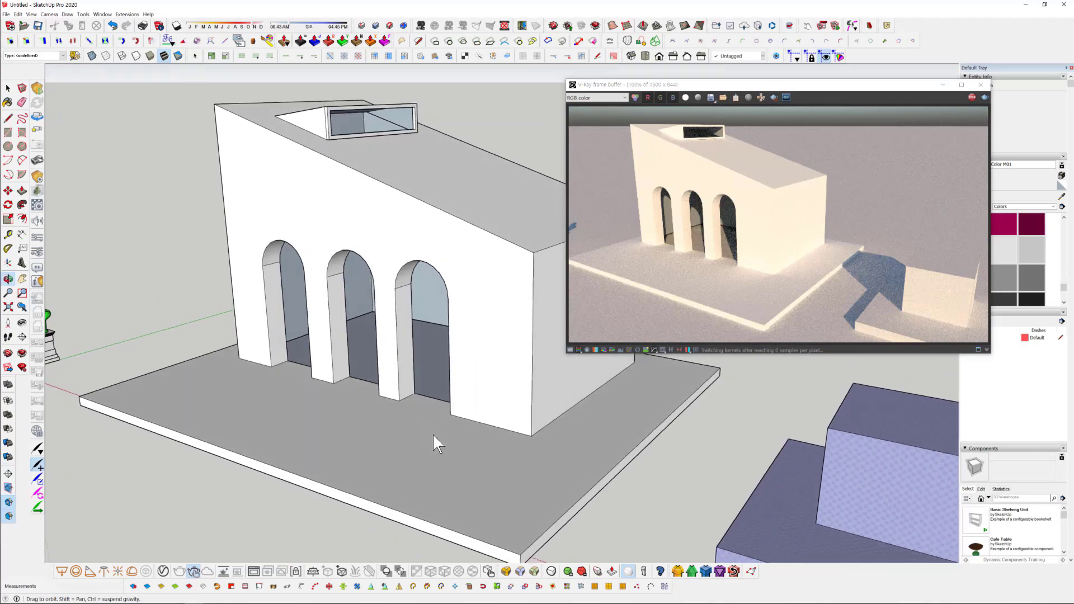
left_click_drag(910, 90, 863, 15)
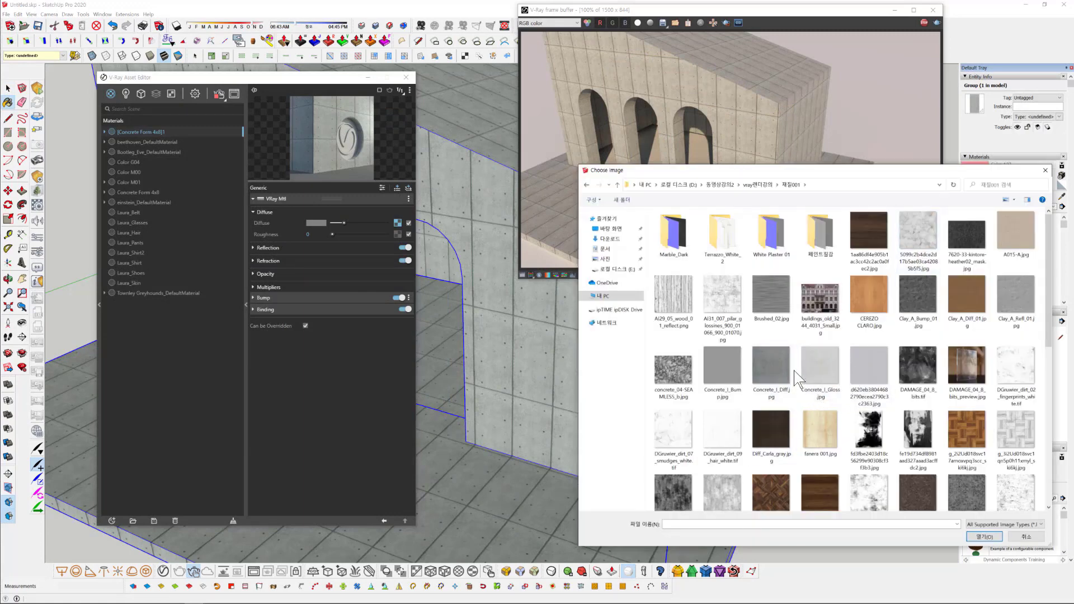
left_click(821, 381)
left_click(778, 383)
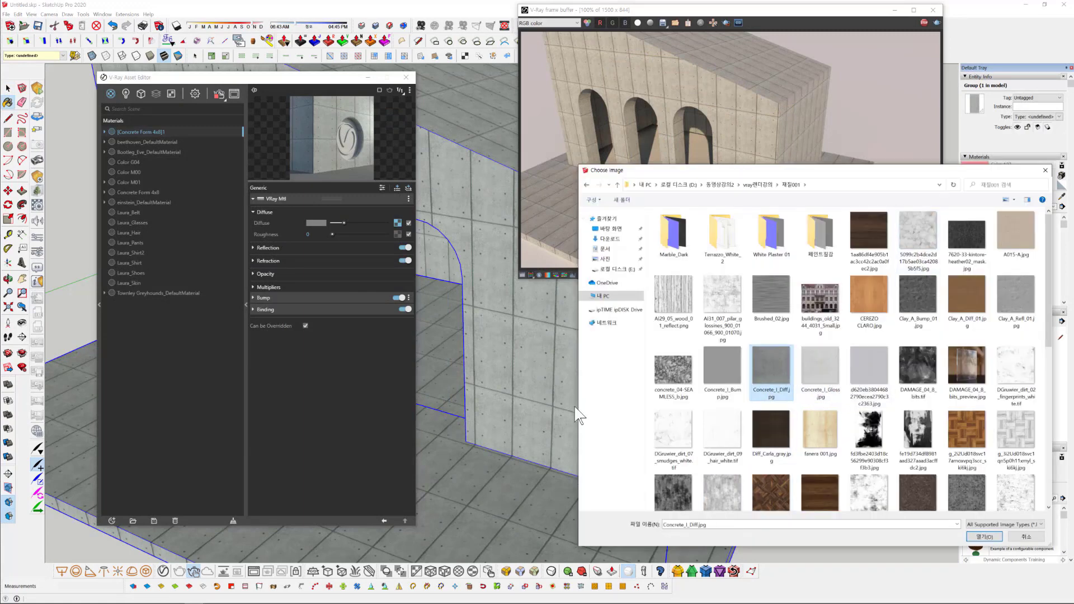
left_click(985, 537)
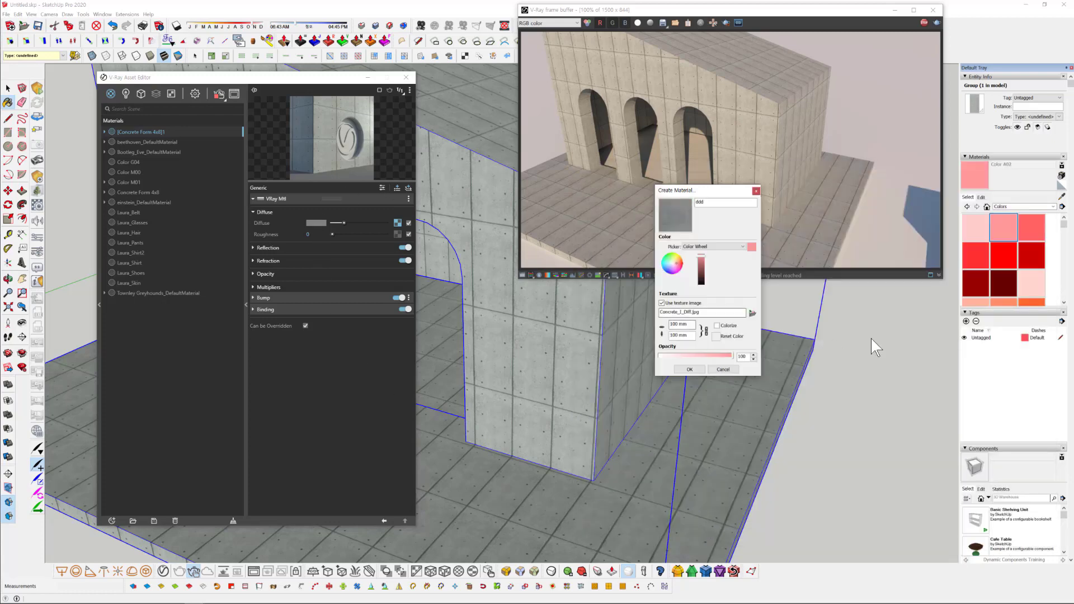
left_click(723, 369)
left_click(730, 350)
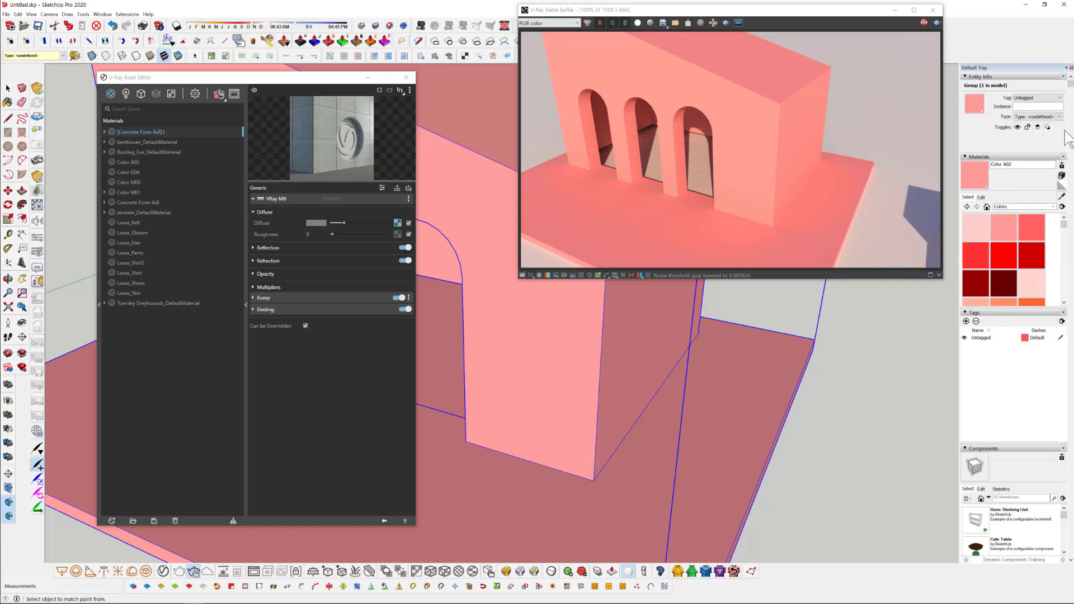
- Create a new material named yyy, apply it to the arched building and select it in the V-Ray Asset Editor
left_click(1061, 176)
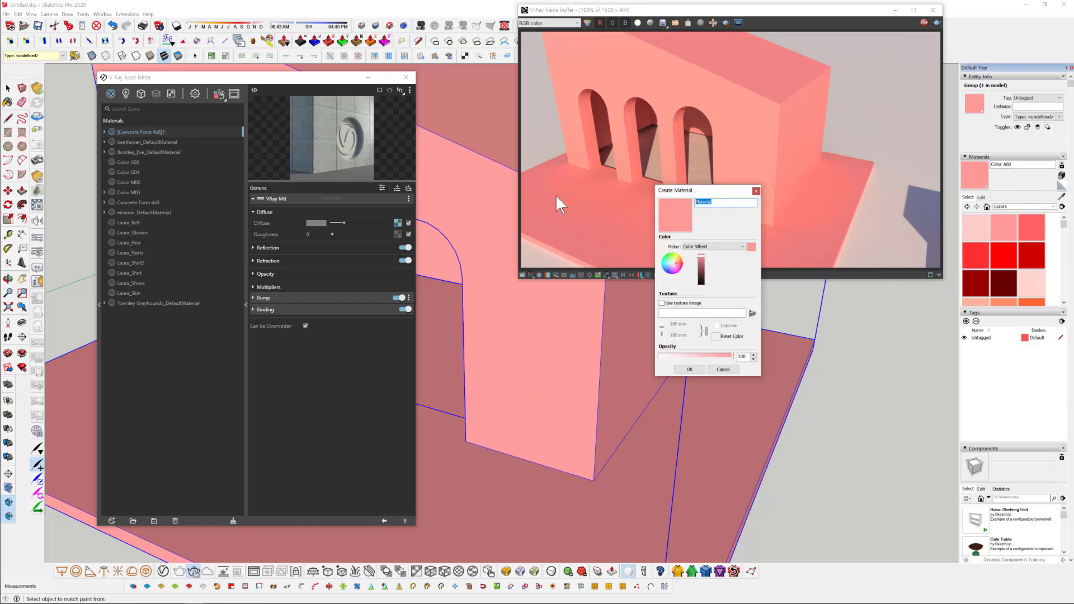
type("V")
type("yyy")
left_click(699, 368)
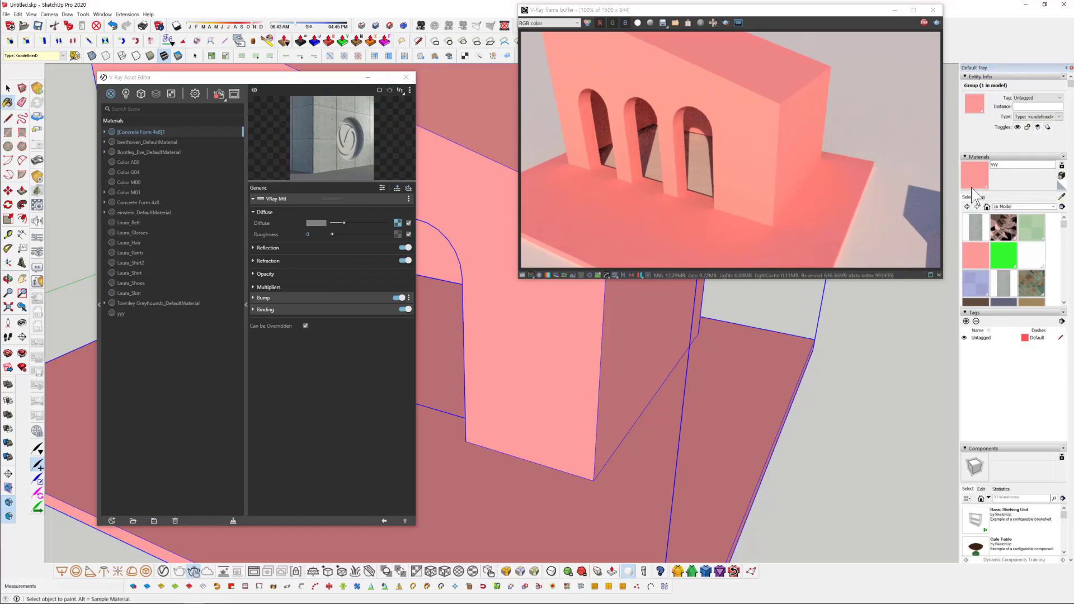
key("alt")
left_click(559, 394, "alt")
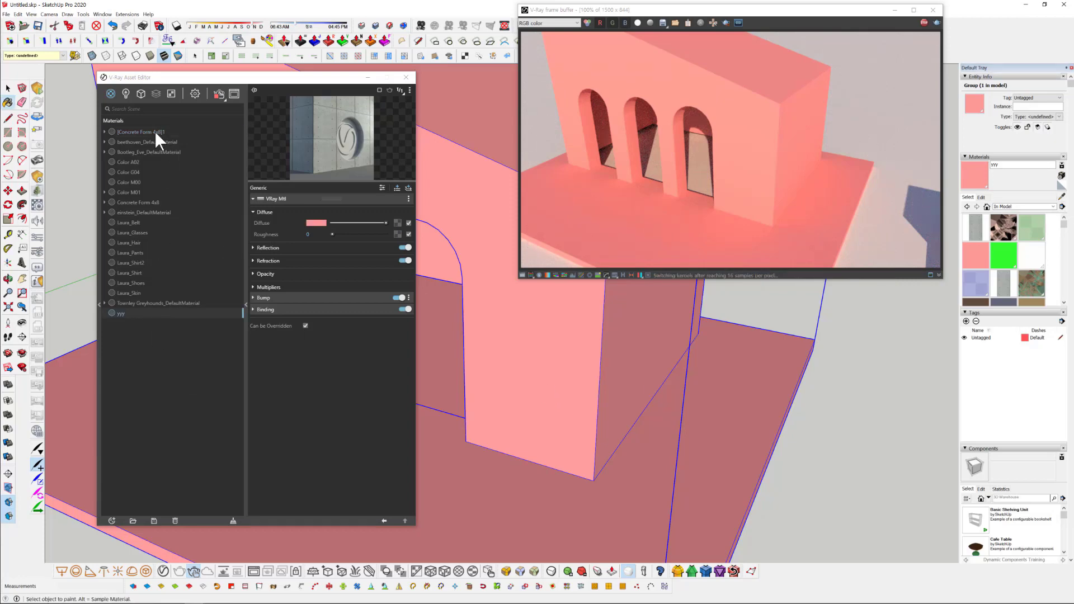
- Switch the material preview to Wall Closeup and assign a Dirt texture to the yyy material's Diffuse slot
left_click(410, 91)
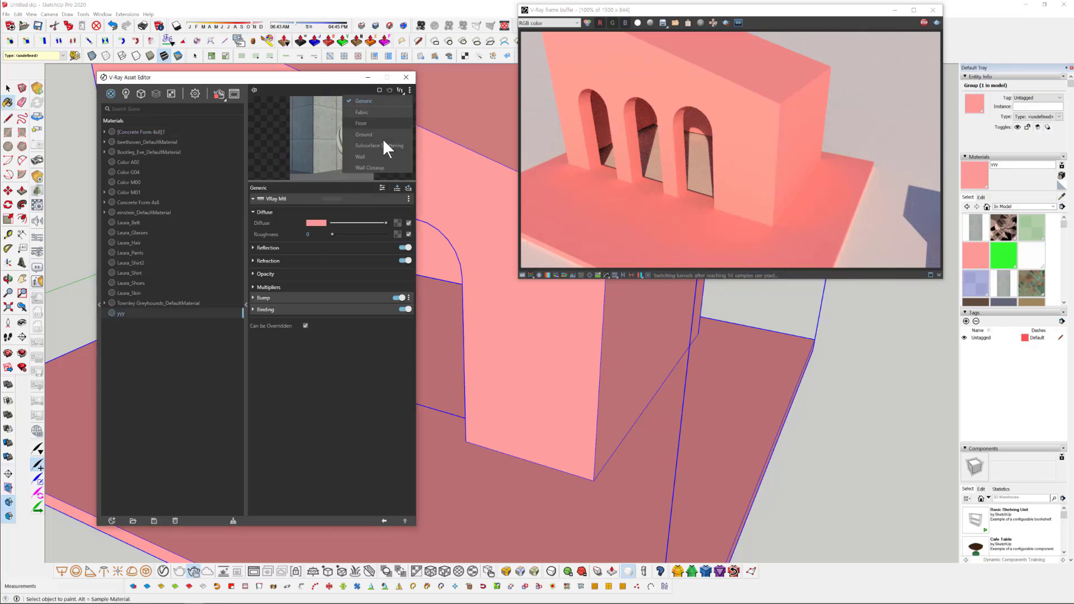
left_click(386, 166)
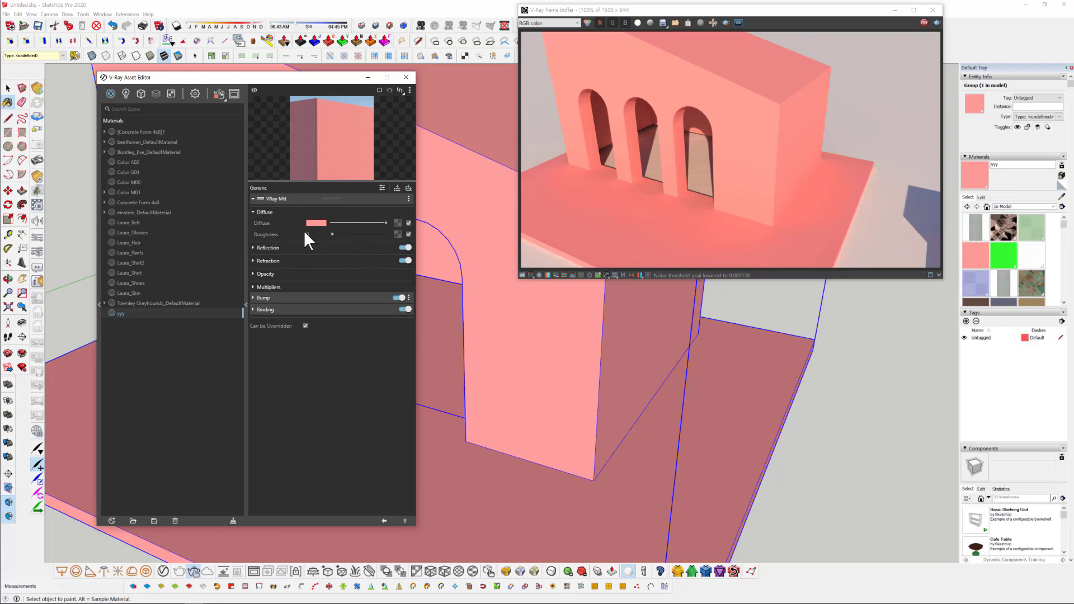
left_click(397, 221)
scroll(378, 475, "down", 3)
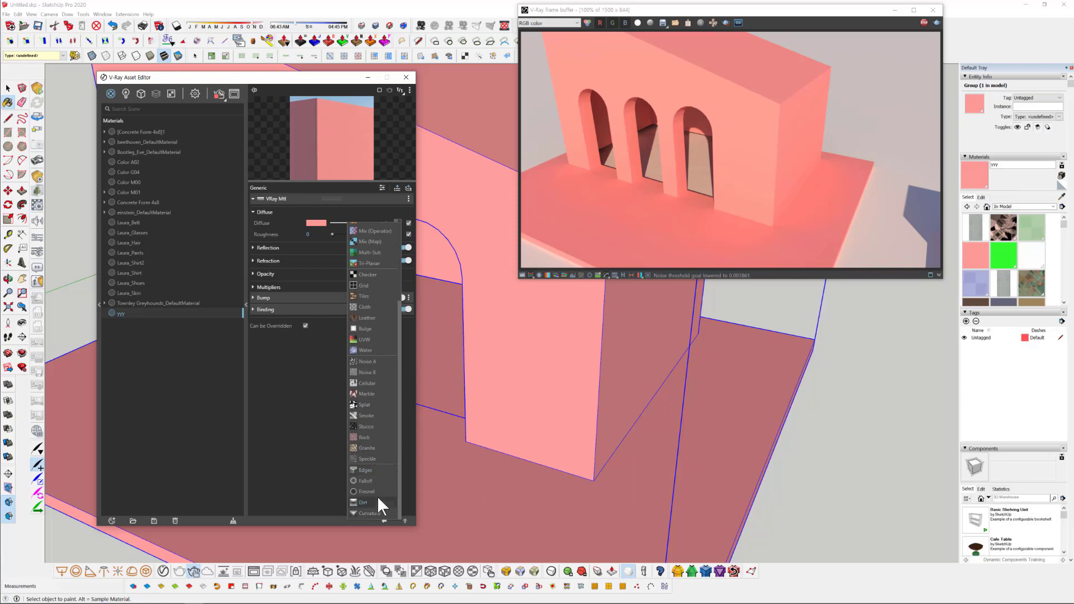
left_click(374, 498)
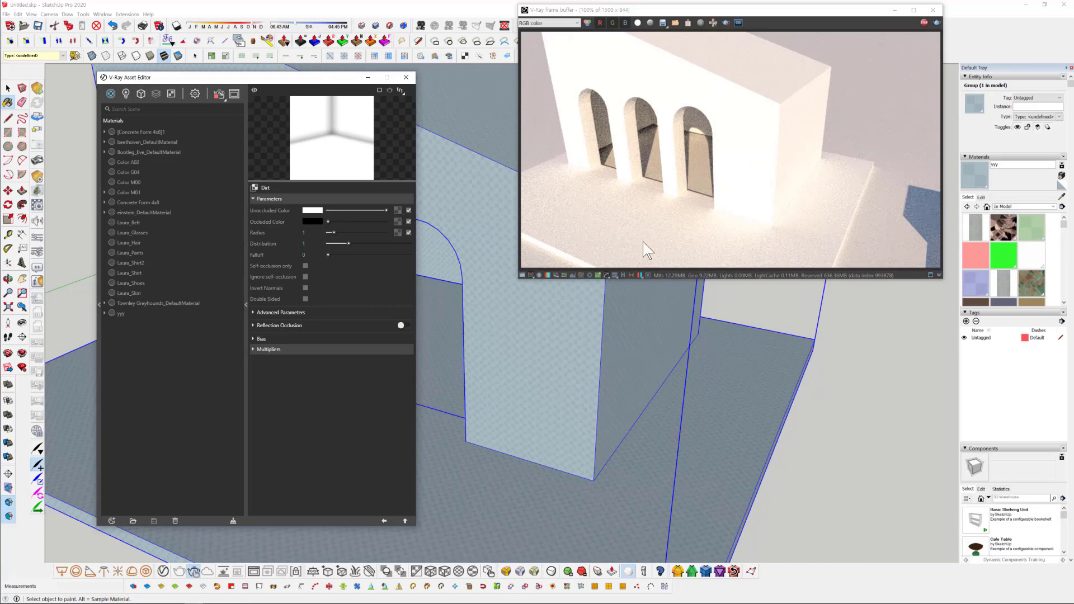
- Enable Invert Normals on the new Dirt texture, comparing it on and off, and increase the radius to 5.31
left_click(305, 287)
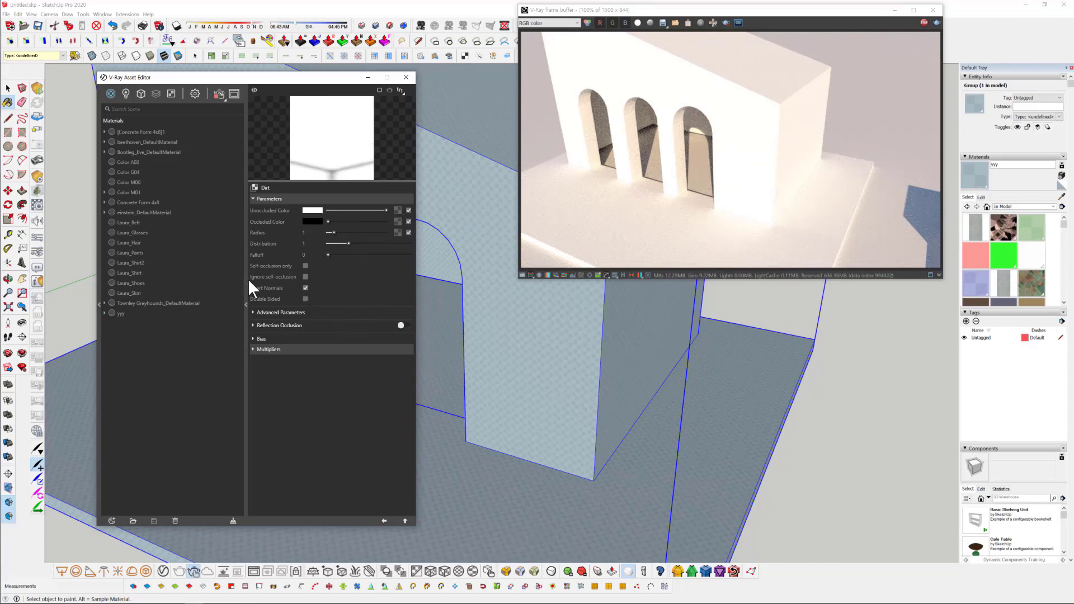
left_click(304, 287)
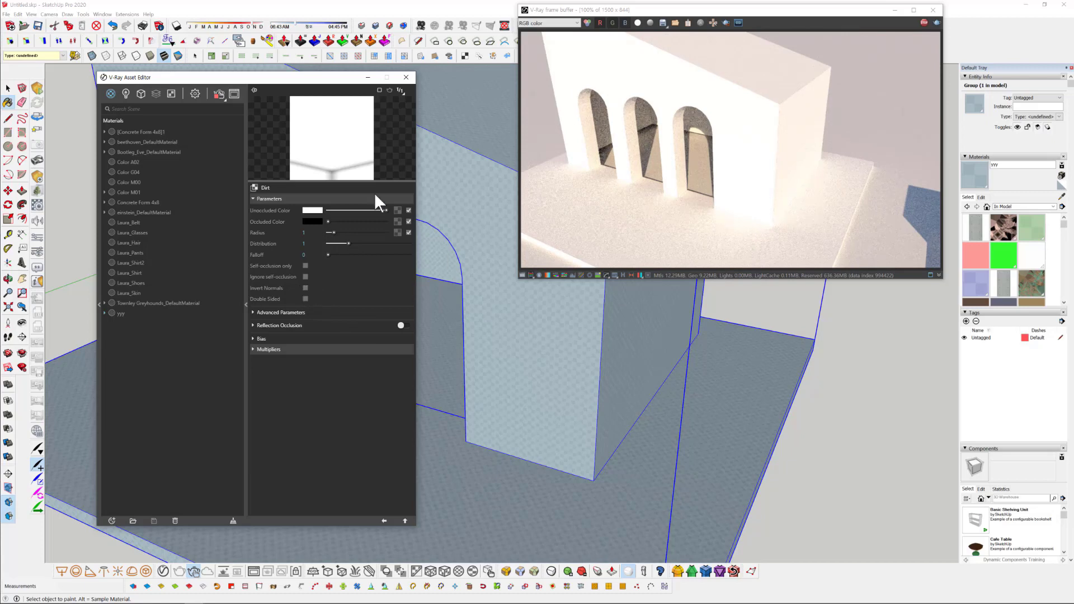
left_click(306, 287)
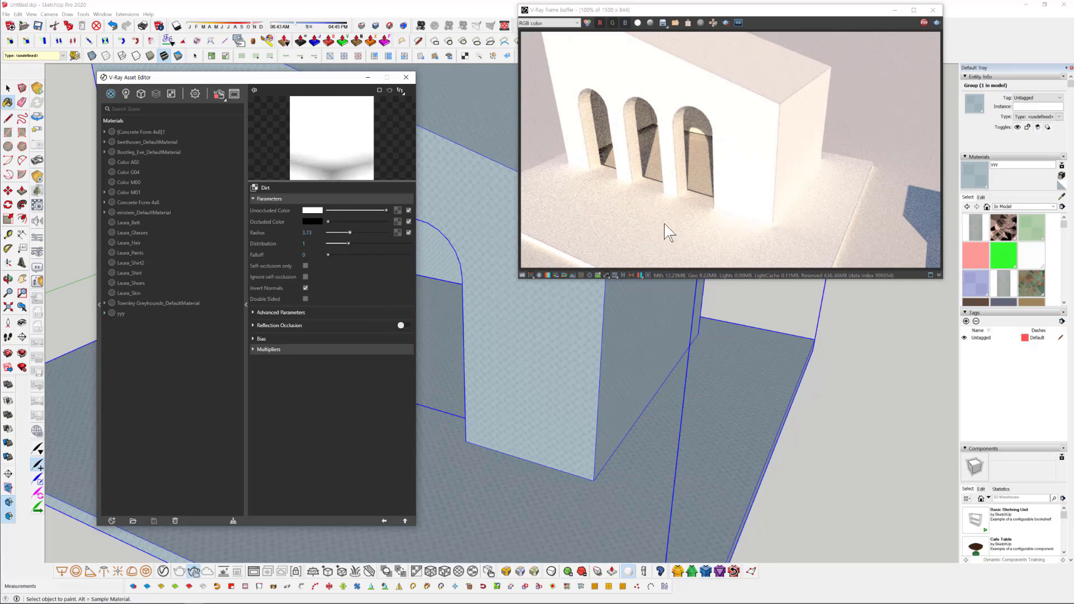
left_click_drag(351, 232, 360, 232)
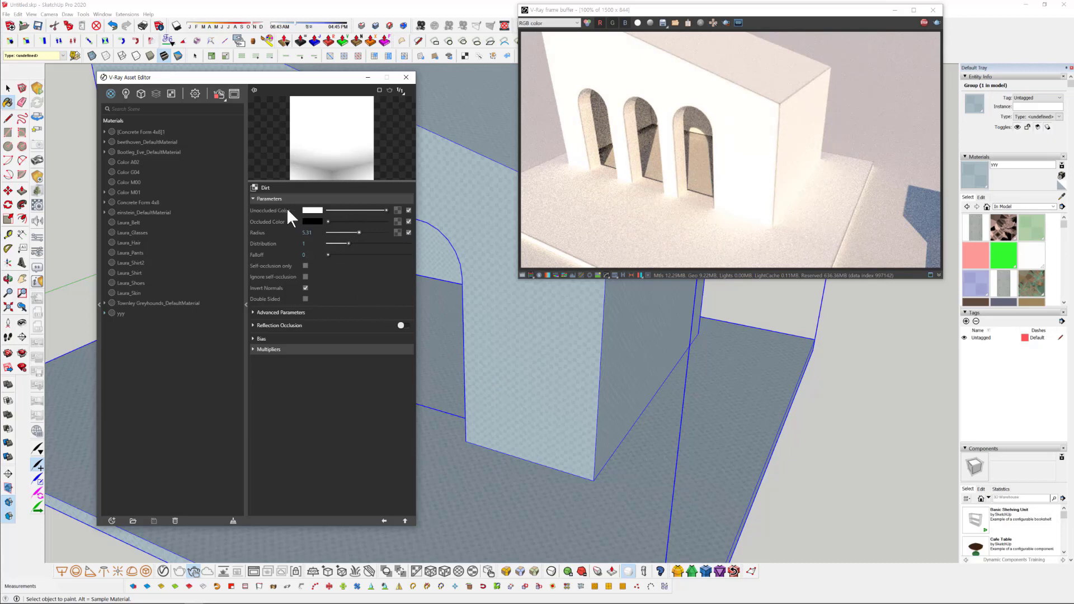
- Assign the Concrete_I_Diff.jpg bitmap to the Dirt texture's Unoccluded Color and return to the Dirt settings
left_click(398, 210)
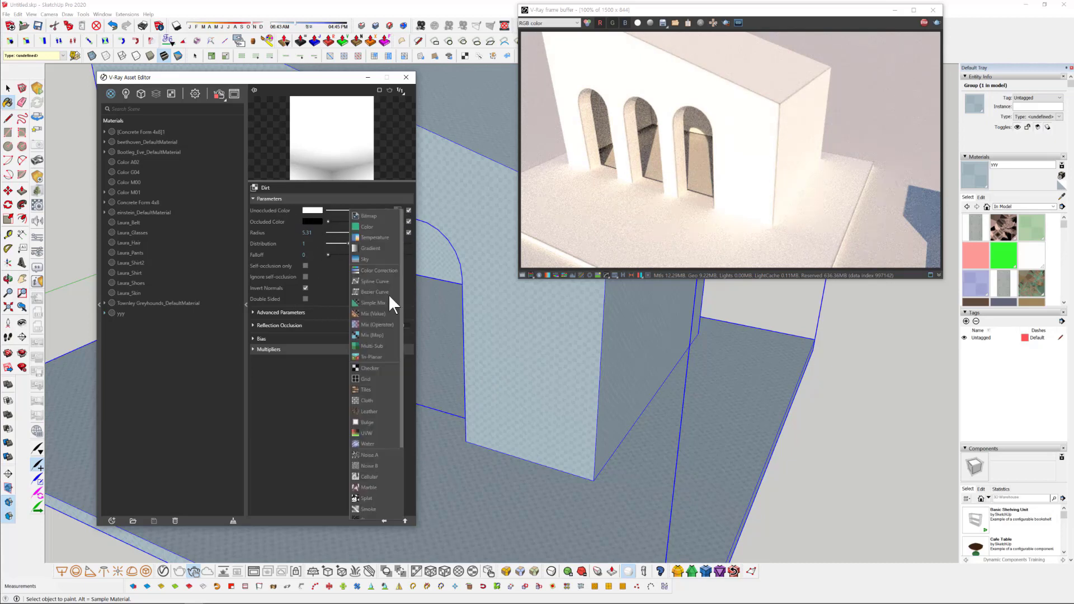
left_click(372, 215)
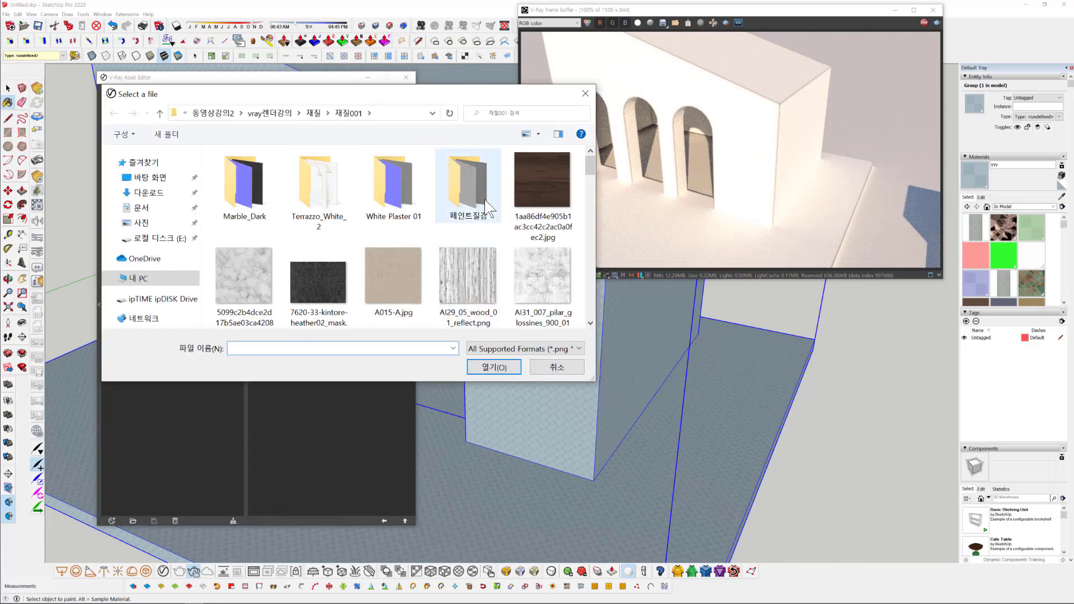
scroll(482, 209, "down", 1)
scroll(482, 210, "down", 3)
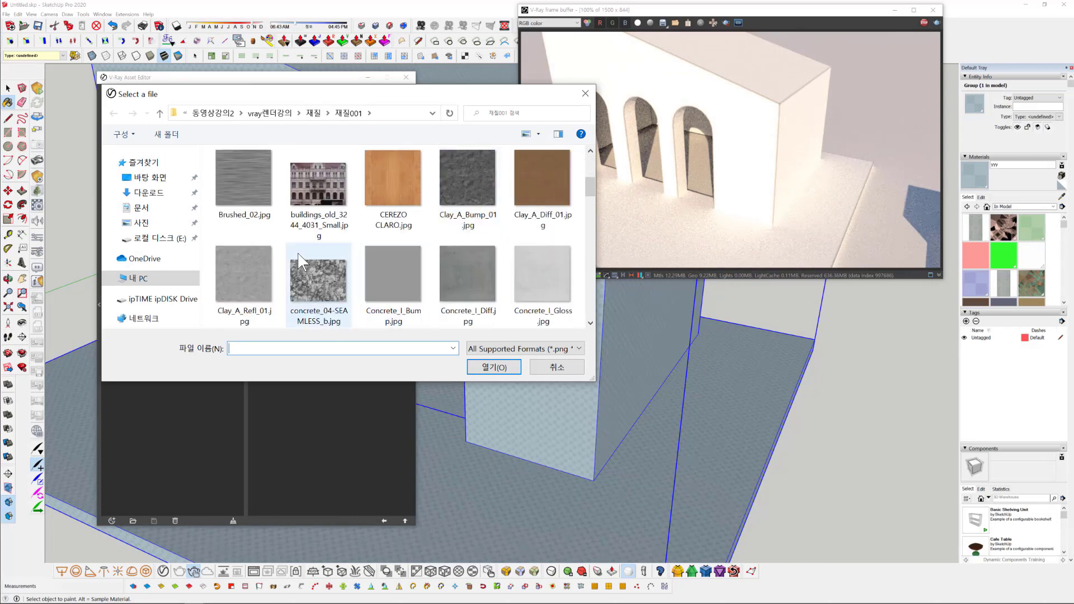
left_click(490, 295)
left_click(494, 367)
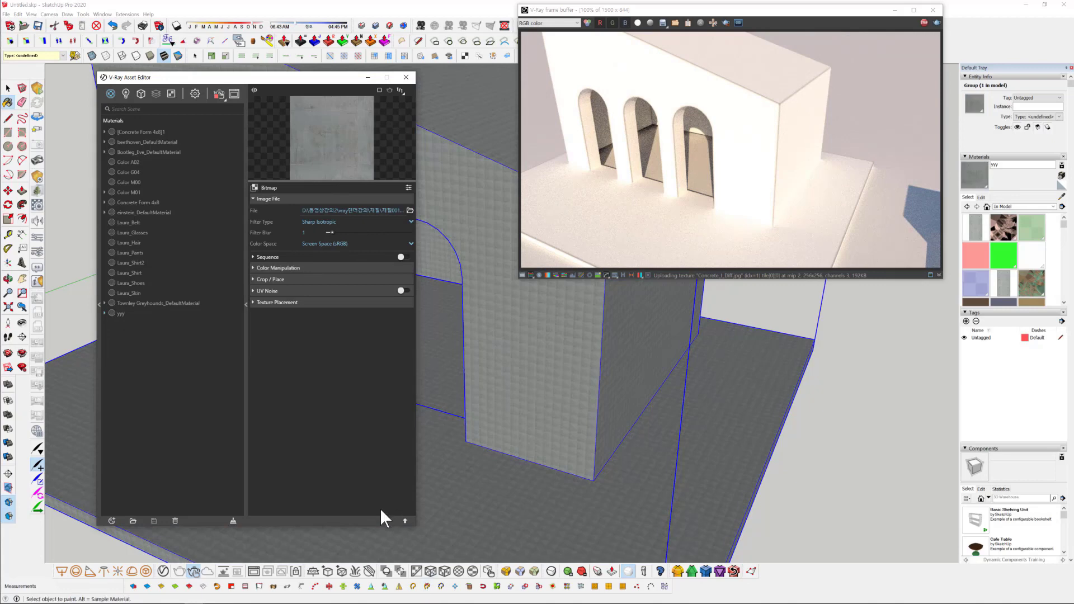
left_click(384, 520)
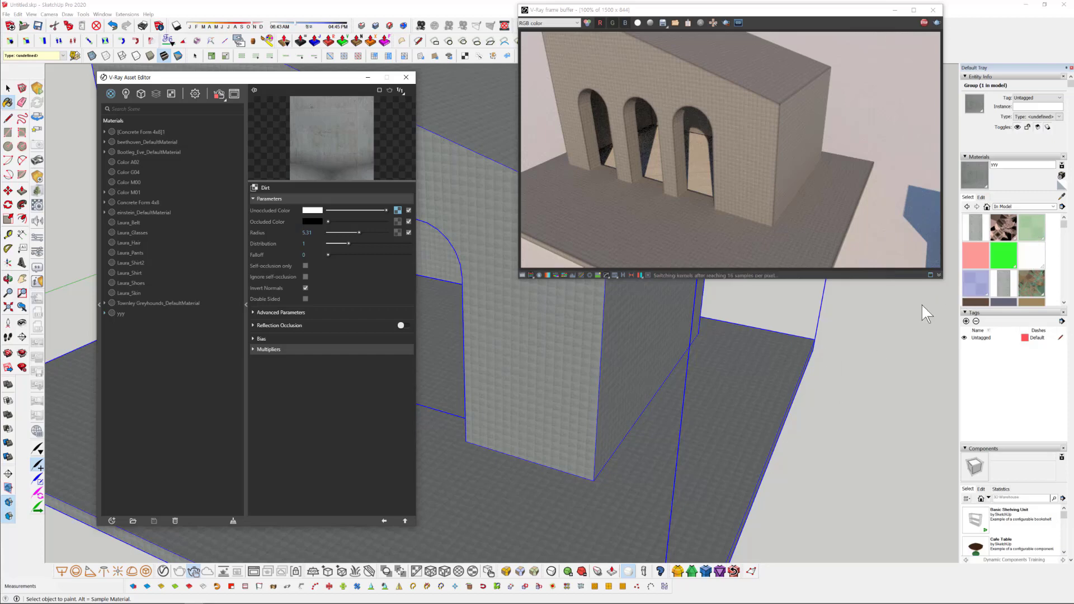
- Enlarge the yyy material's concrete texture in SketchUp, trying a size of 1000 mm and settling on 5000 mm
left_click(981, 198)
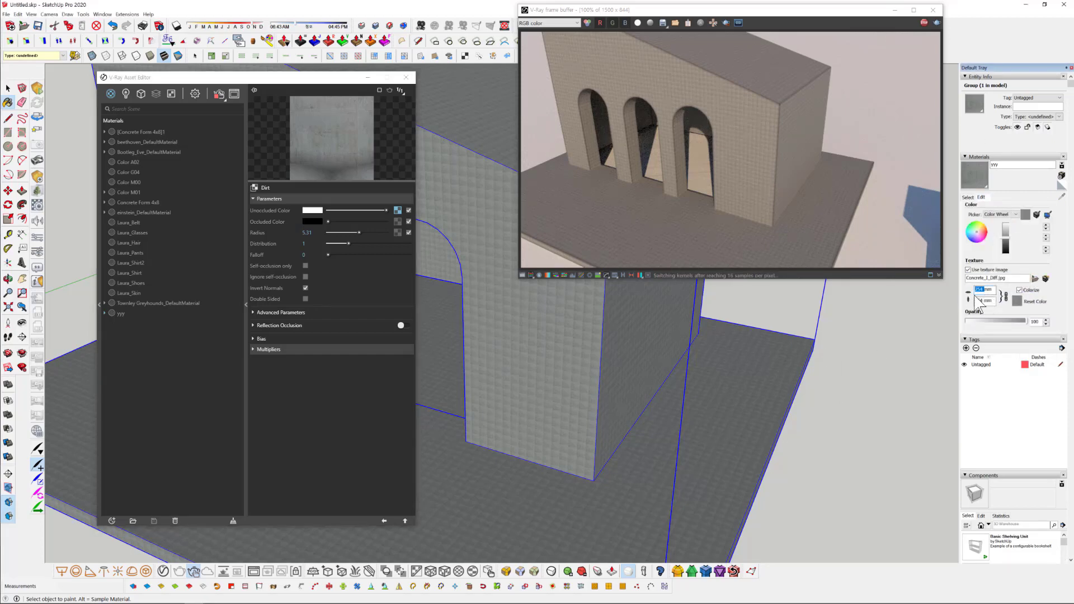
type("1000")
key("Return")
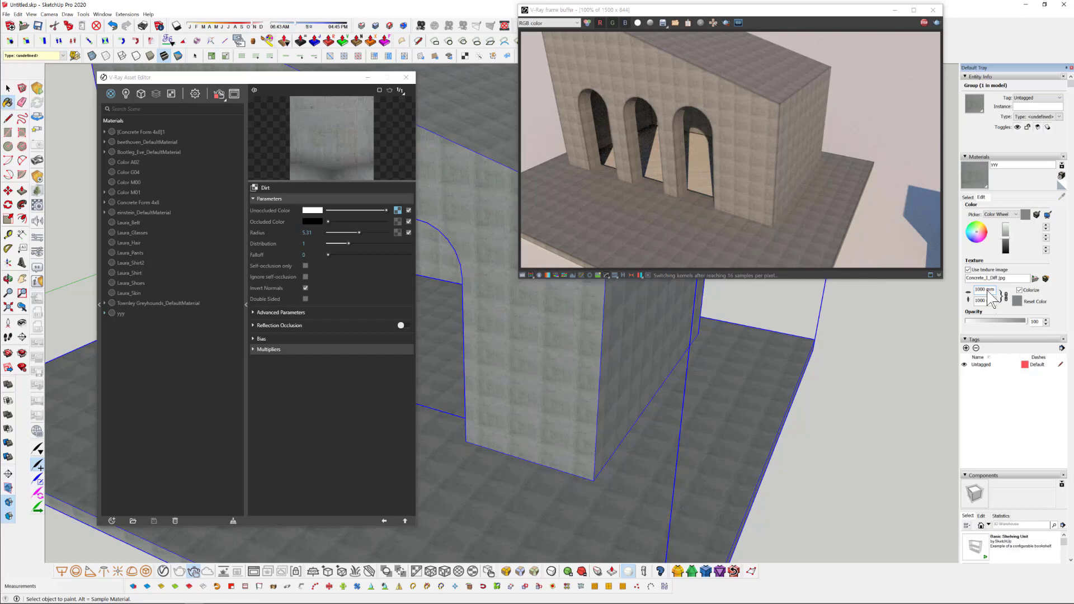
double_click(980, 289)
type("50")
key("Return")
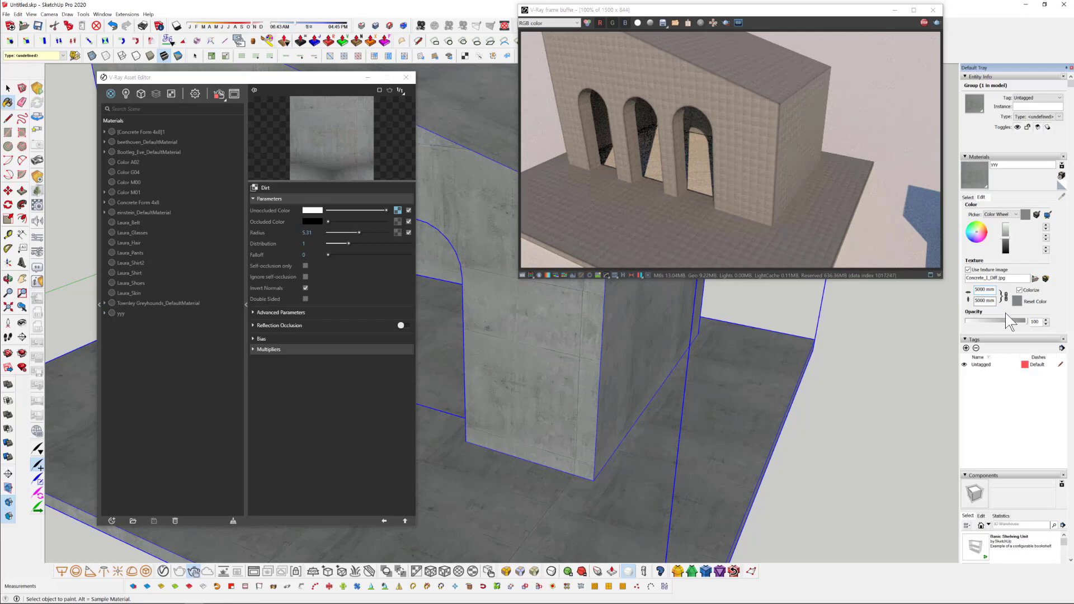
- Turn off Invert Normals on the Dirt texture and check the arched building in the interactive render
mouse_move(650, 443)
middle_mouse_down()
mouse_move(640, 424)
mouse_move(688, 489)
mouse_move(667, 471)
middle_mouse_up()
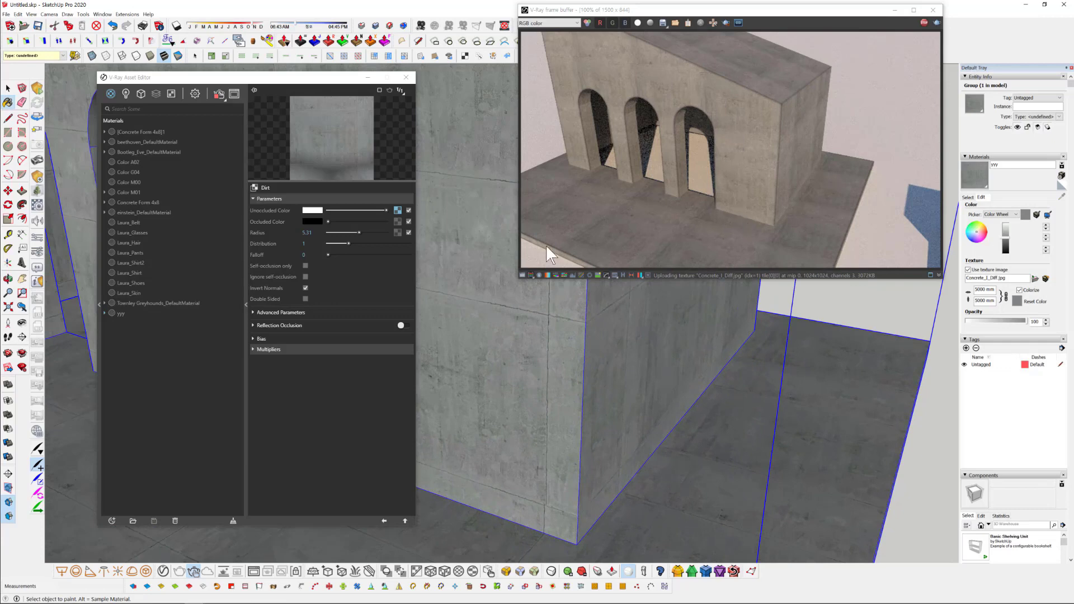
left_click(305, 287)
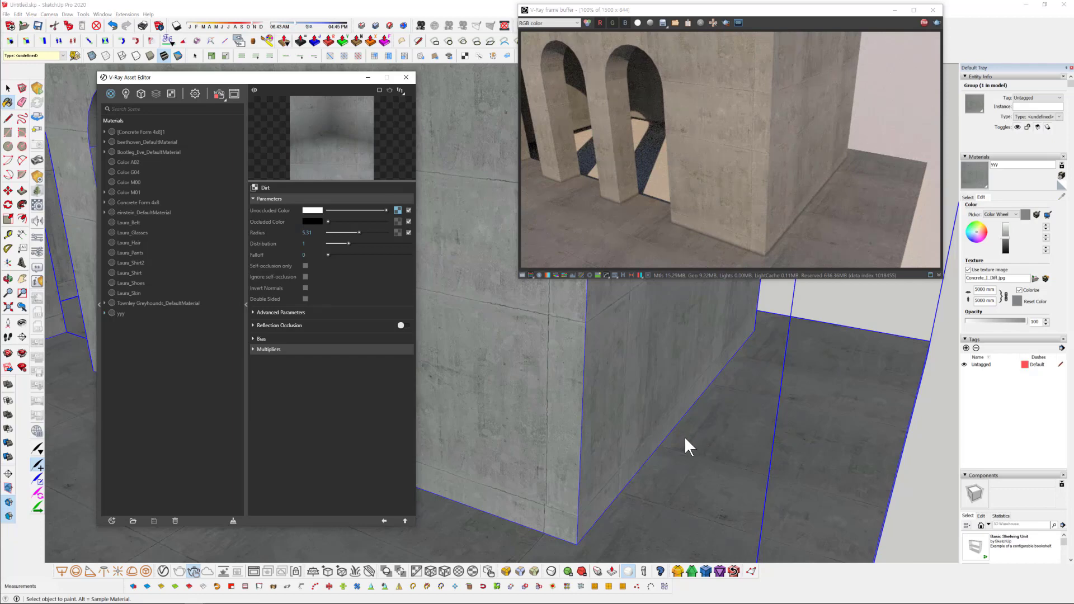
scroll(685, 440, "down", 6)
mouse_move(674, 447)
middle_mouse_down()
mouse_move(746, 484)
mouse_move(617, 492)
middle_mouse_up()
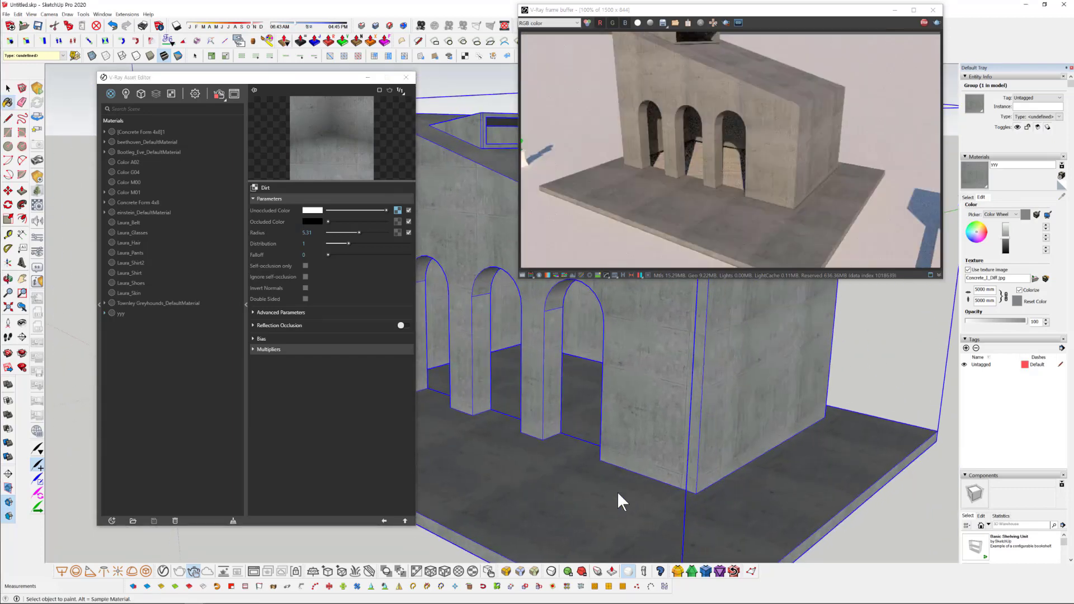
mouse_move(628, 440)
middle_mouse_down()
mouse_move(599, 455)
mouse_move(525, 426)
mouse_move(640, 465)
middle_mouse_up()
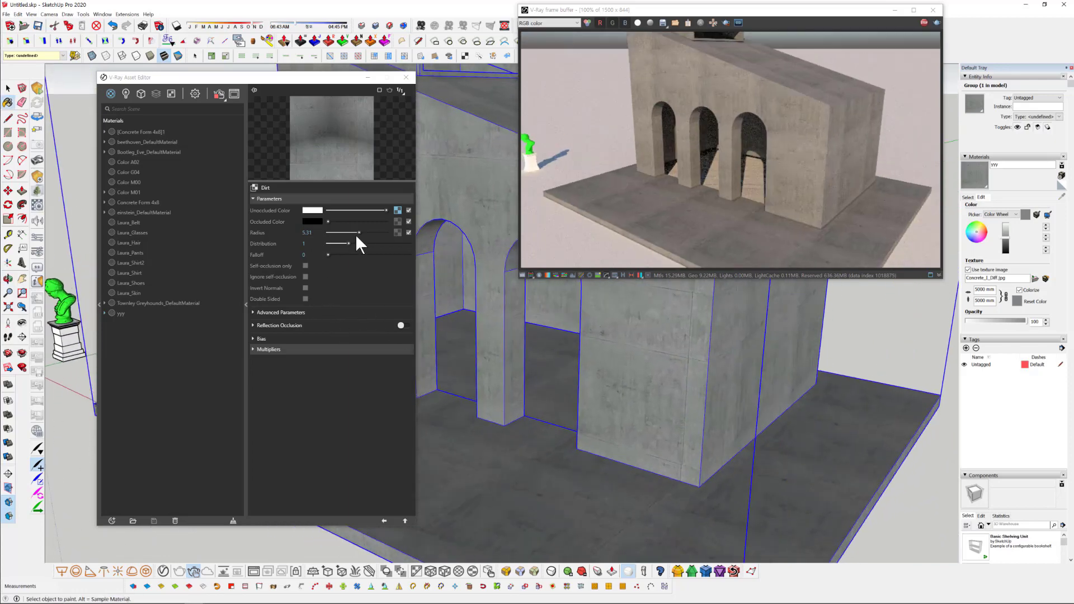
- Set the Dirt distribution to 1.74 and the radius to 4.52, checking the shading where the walls meet the floor
left_click_drag(359, 232, 357, 245)
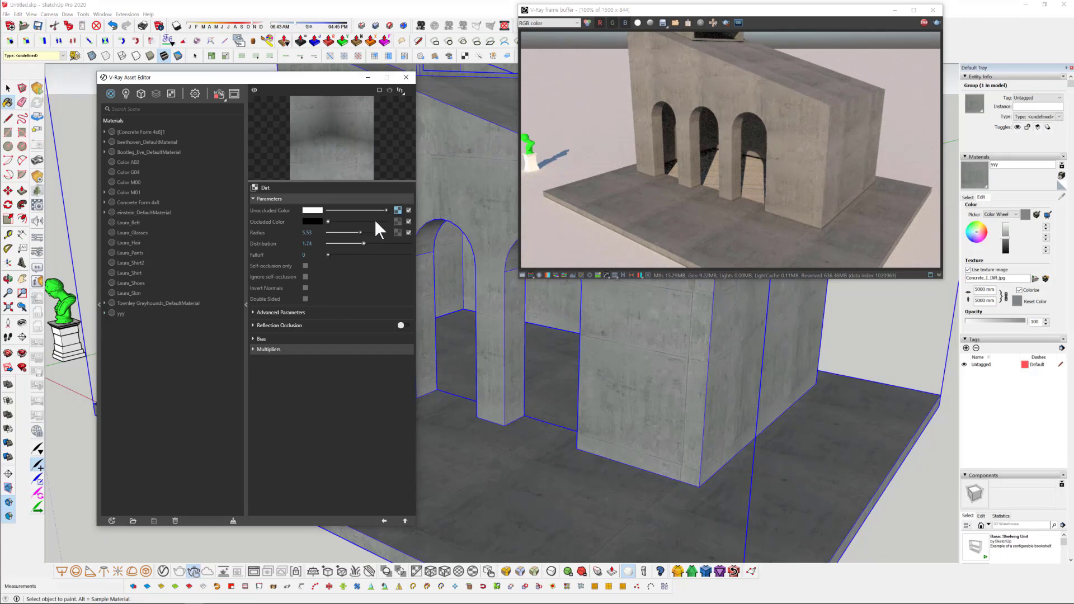
mouse_move(702, 453)
middle_mouse_down()
mouse_move(678, 428)
mouse_move(387, 266)
middle_mouse_up()
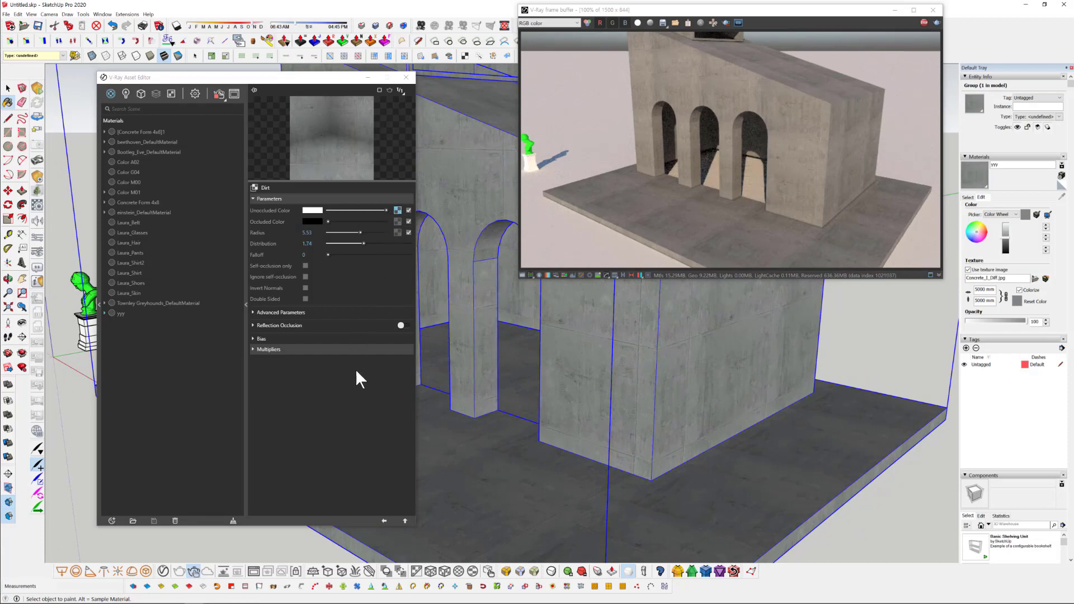
left_click_drag(356, 231, 307, 233)
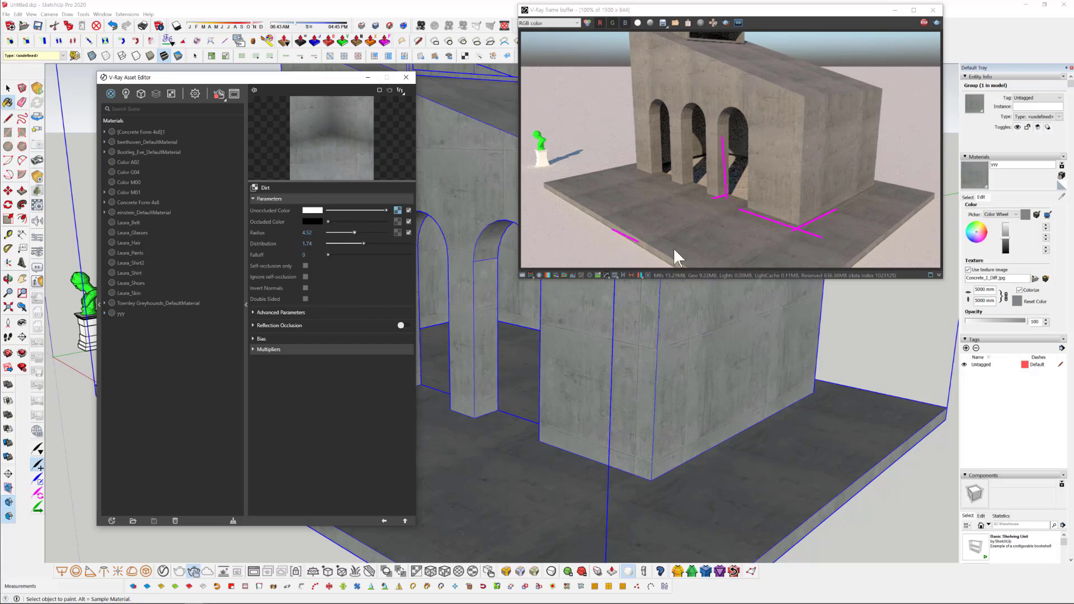
left_click(803, 179)
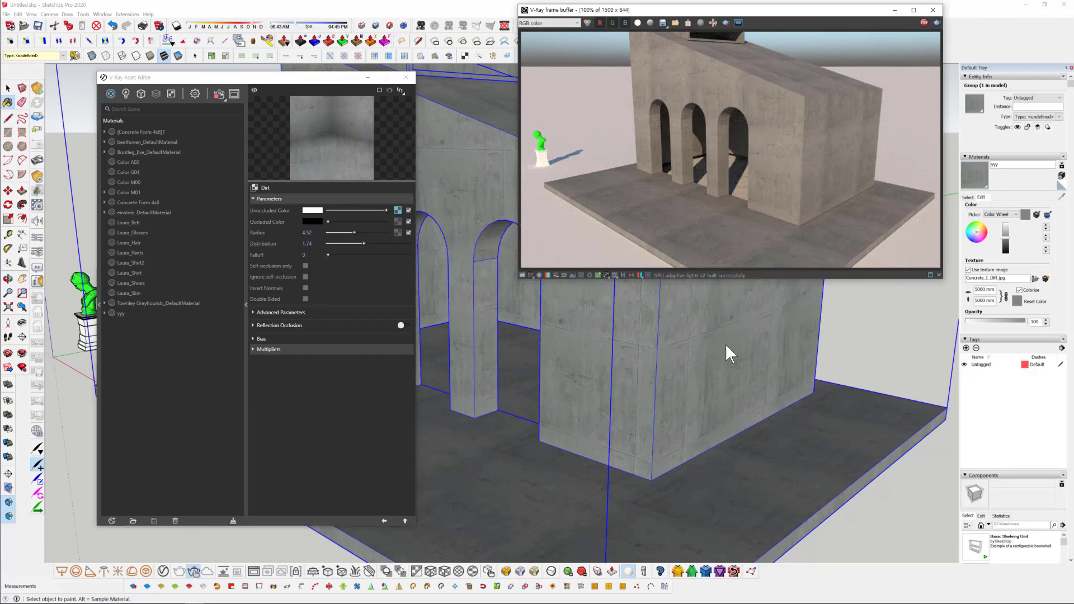
mouse_move(725, 343)
middle_mouse_down()
mouse_move(746, 417)
mouse_move(723, 392)
middle_mouse_up()
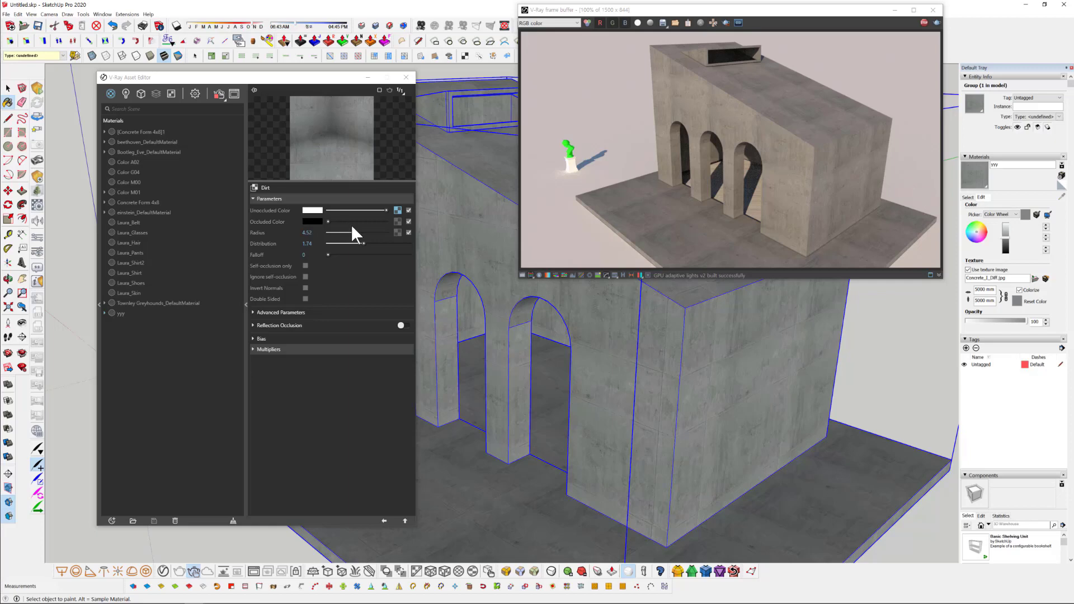
- Assign the dark grunge bitmap g_3i2Ud018svckfc00s2k04ig_ski6kj.jpg to the Dirt texture's Occluded Color and return to the Dirt settings
left_click(396, 220)
key("Escape")
left_click(397, 232)
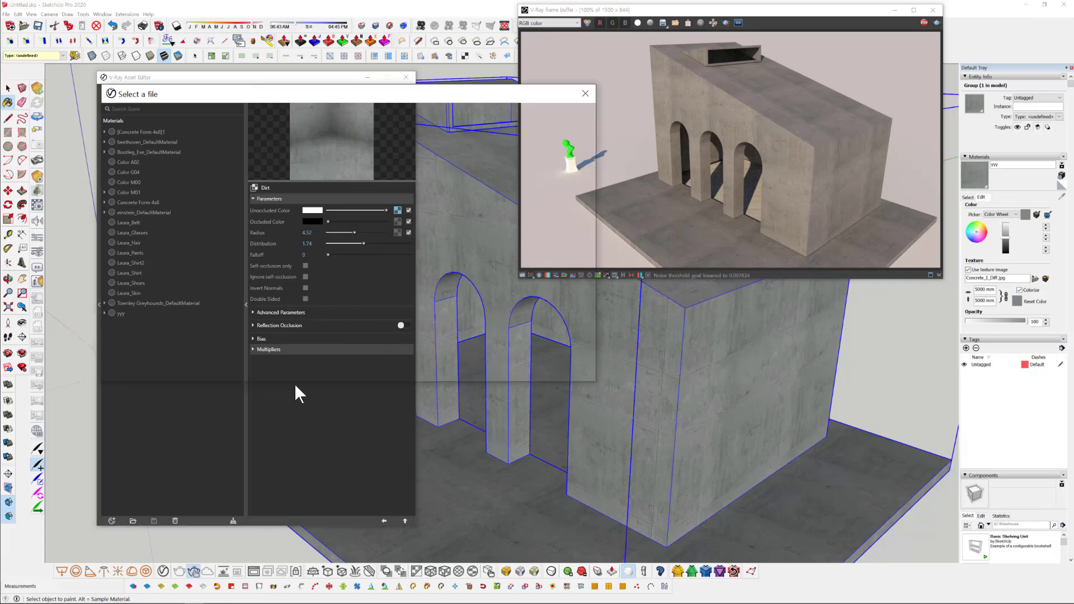
left_click(294, 384)
scroll(392, 232, "down", 5)
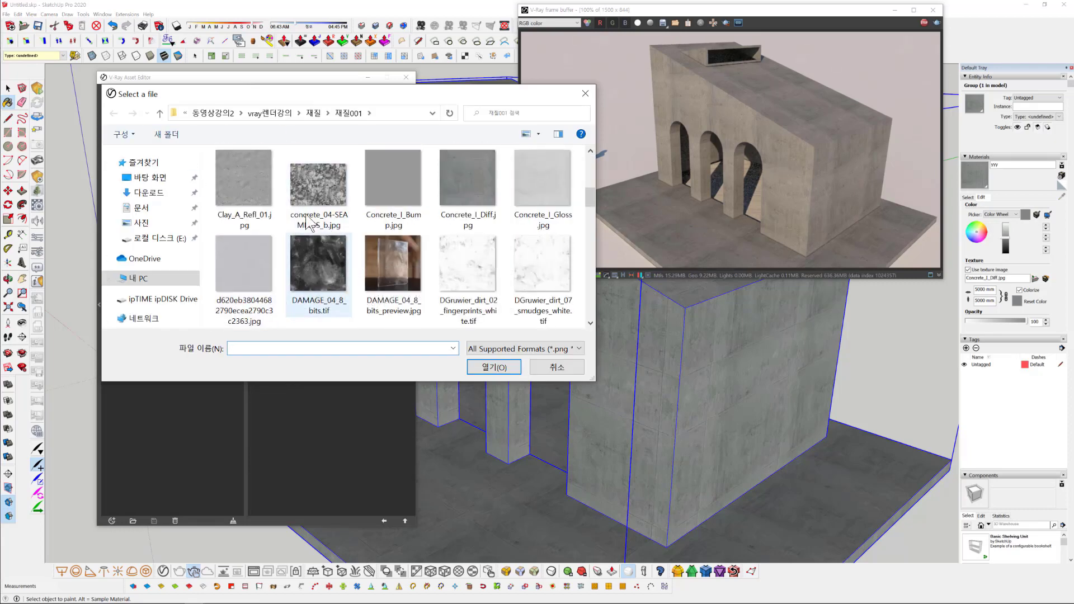
scroll(335, 268, "down", 5)
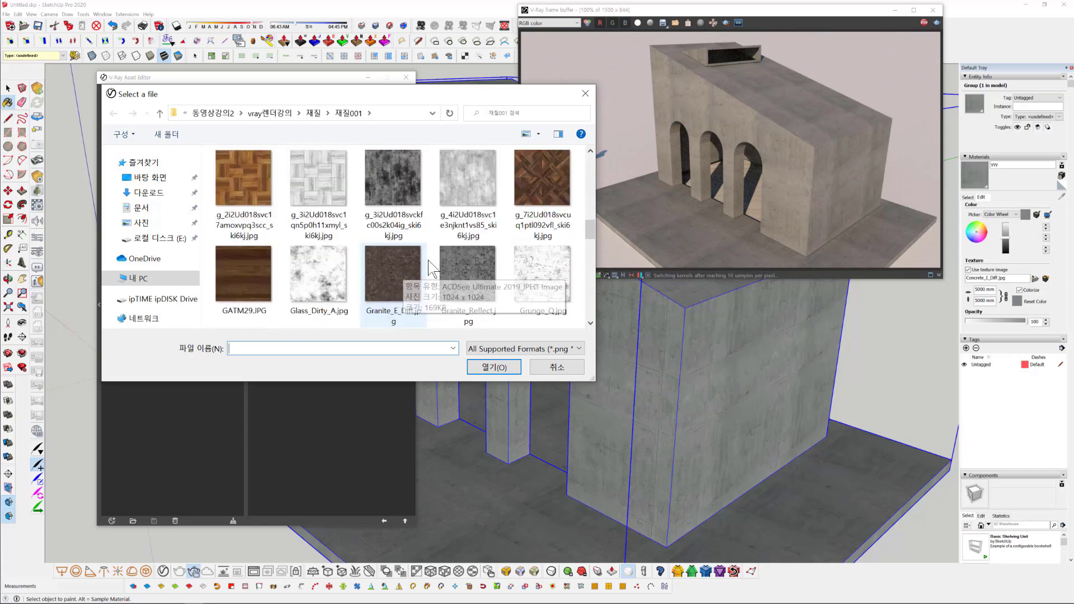
left_click(395, 186)
left_click(493, 367)
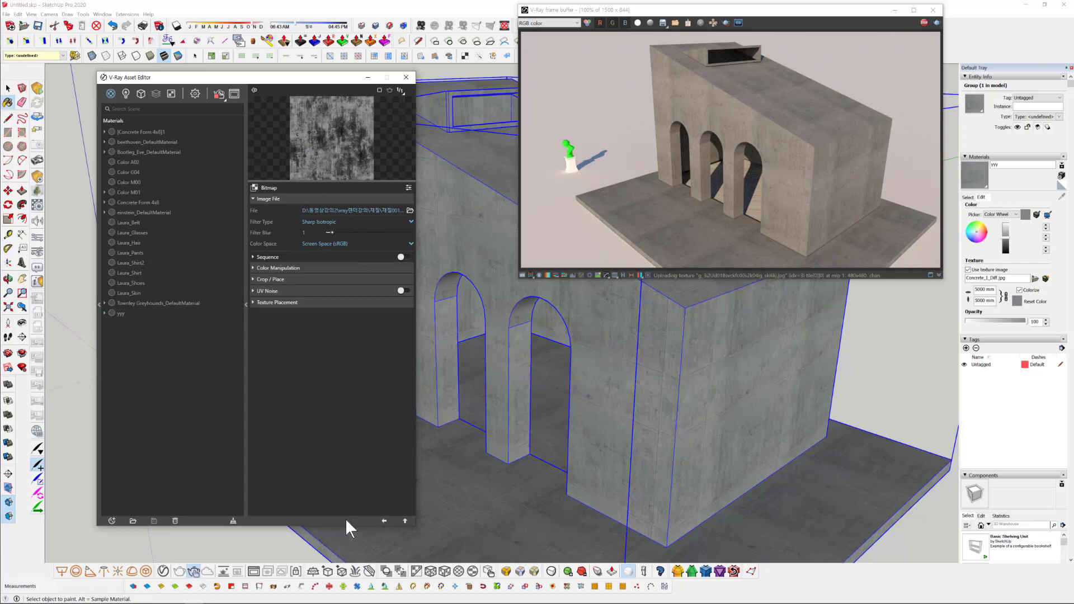
left_click(384, 520)
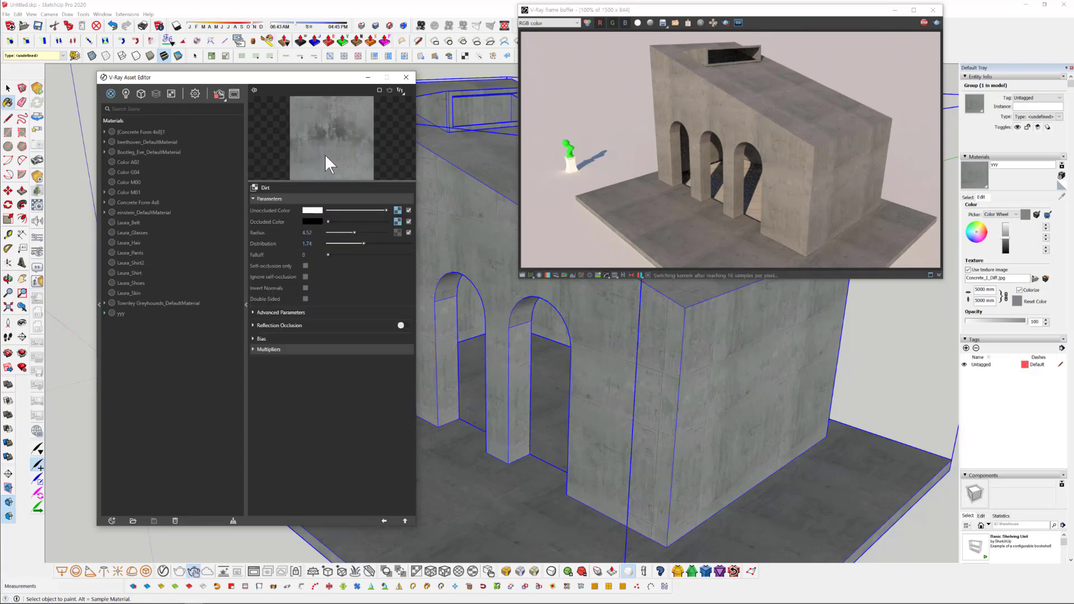
- Set the Dirt radius to 20 and inspect the base of the building's corner up close
mouse_move(722, 425)
middle_mouse_down()
mouse_move(680, 469)
mouse_move(667, 428)
mouse_move(415, 236)
middle_mouse_up()
left_click(317, 232)
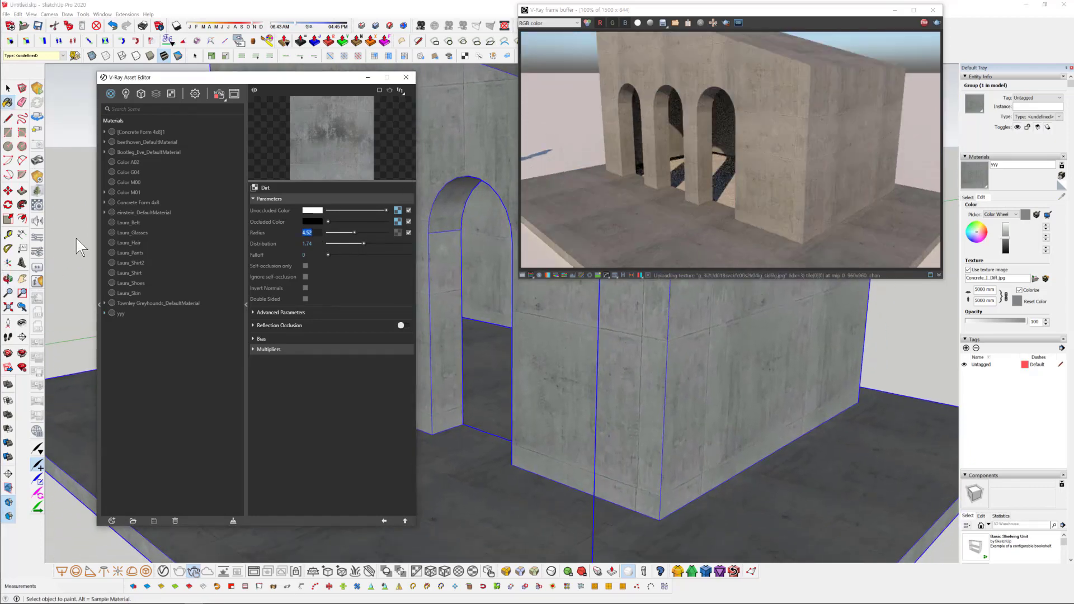
type("20")
key("Return")
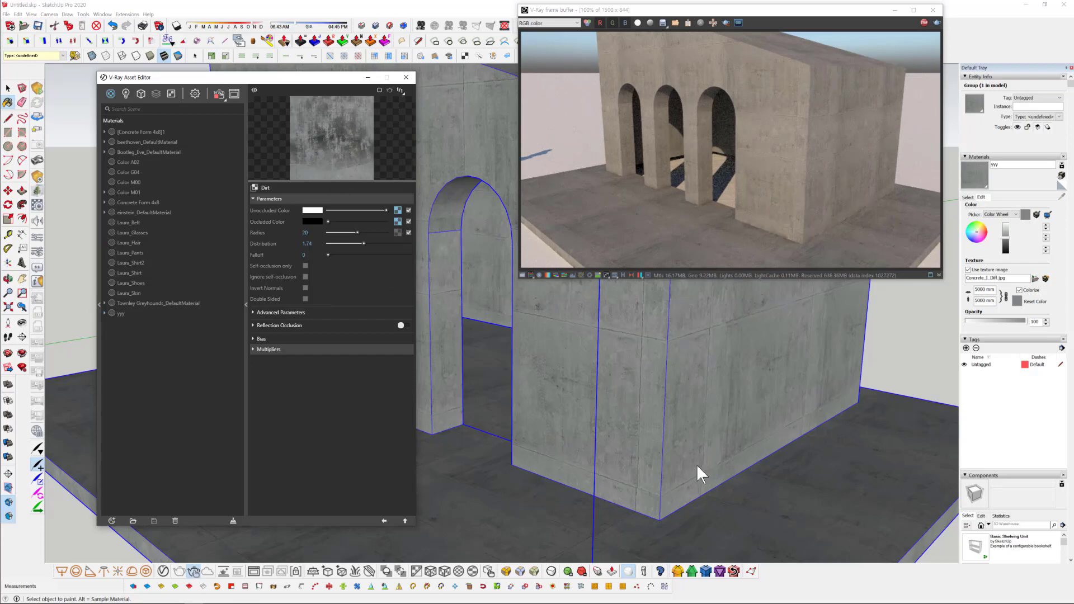
scroll(635, 495, "up", 5)
middle_click_drag(636, 511, 643, 437)
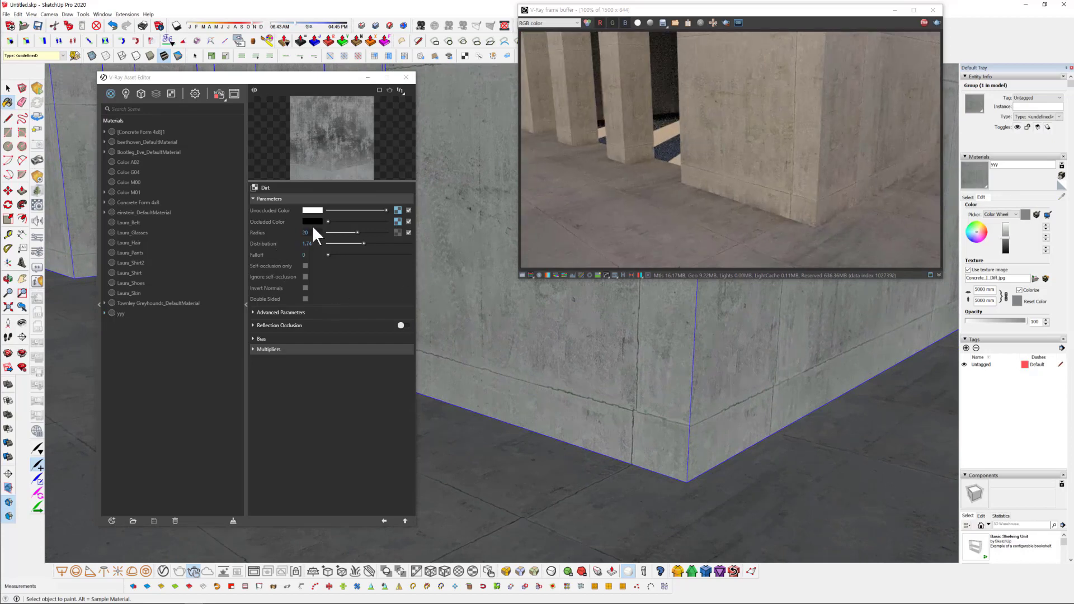
- Set the Dirt radius to 100 and the distribution to 1.37, comparing higher distribution values on the building's corner
left_click_drag(362, 243, 384, 245)
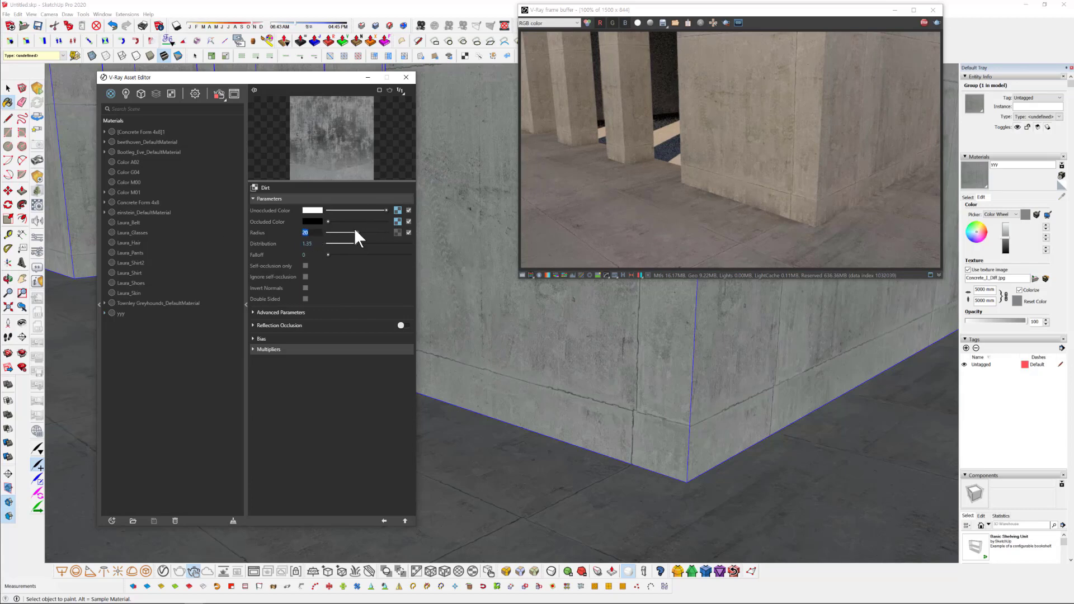
type("100")
key("Return")
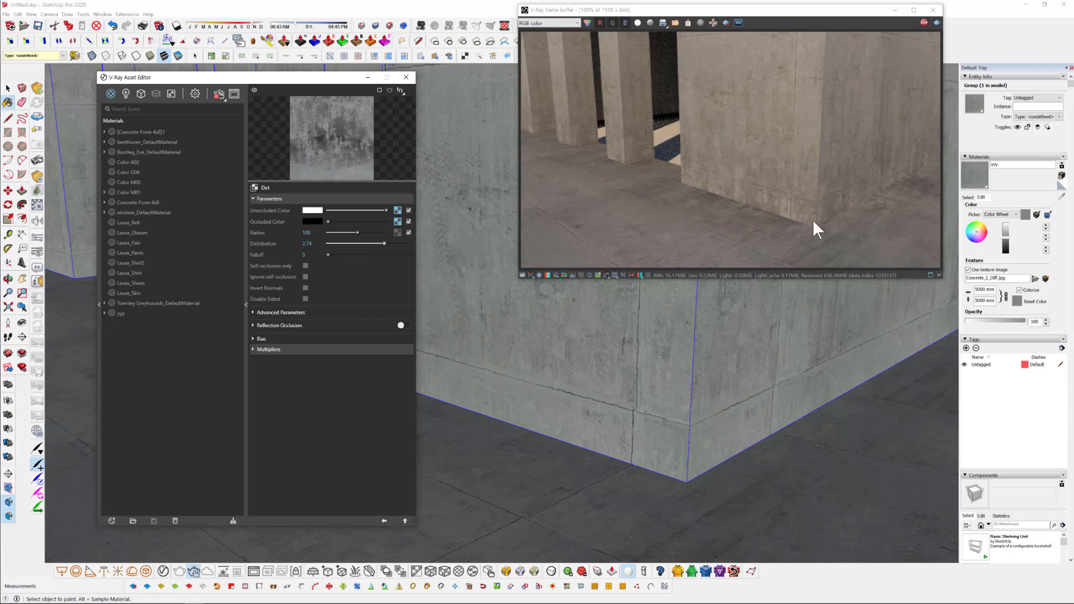
mouse_move(805, 442)
middle_mouse_down()
mouse_move(779, 453)
mouse_move(763, 485)
mouse_move(402, 267)
middle_mouse_up()
left_click_drag(374, 243, 348, 243)
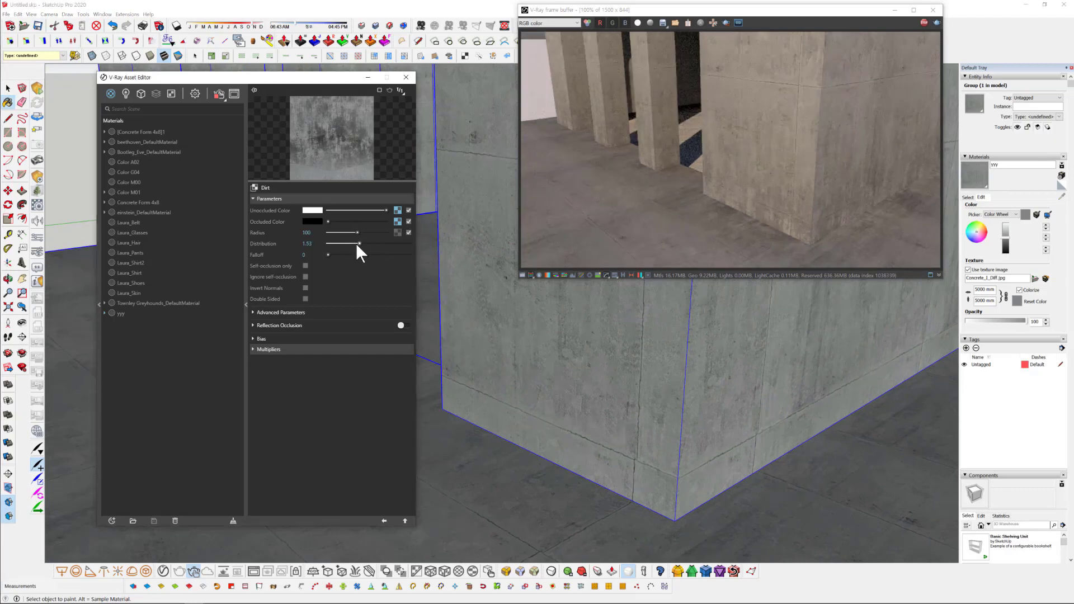
scroll(740, 414, "down", 4)
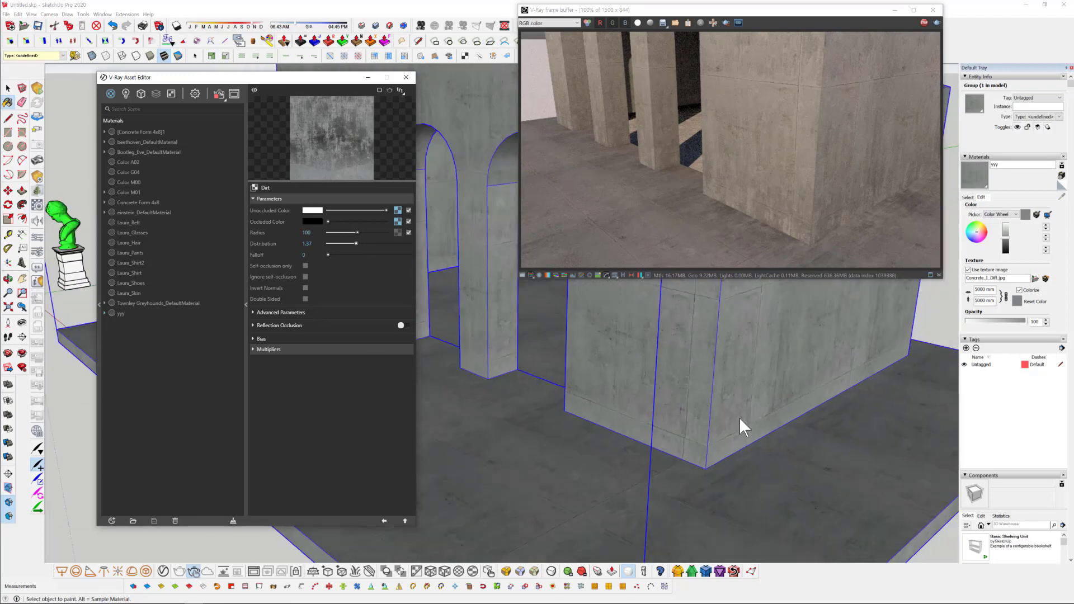
mouse_move(739, 417)
middle_mouse_down()
mouse_move(719, 423)
mouse_move(698, 456)
middle_mouse_up()
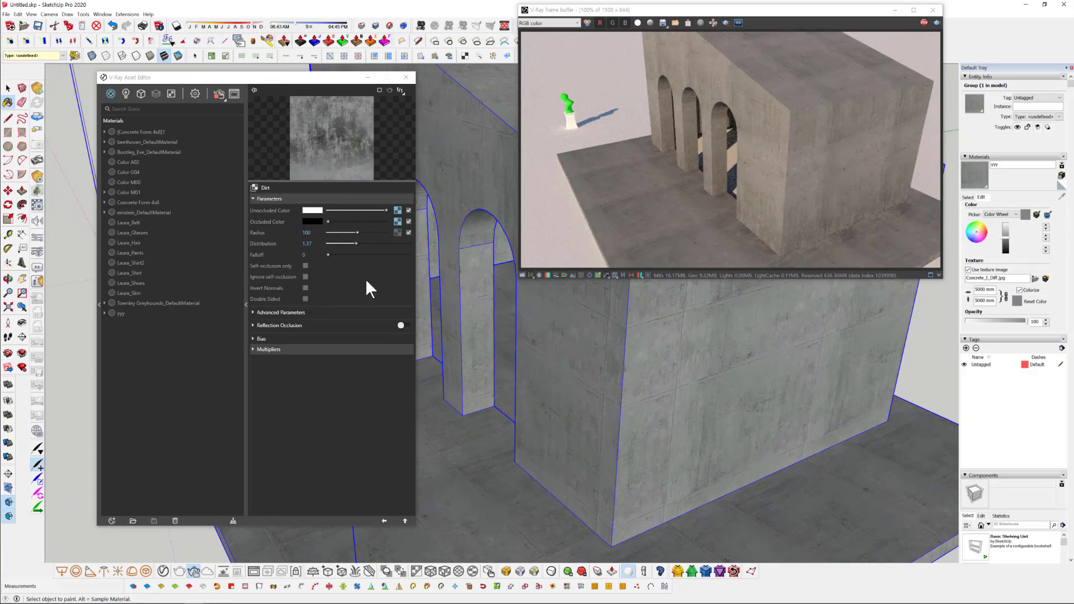
middle_click_drag(642, 416, 495, 311)
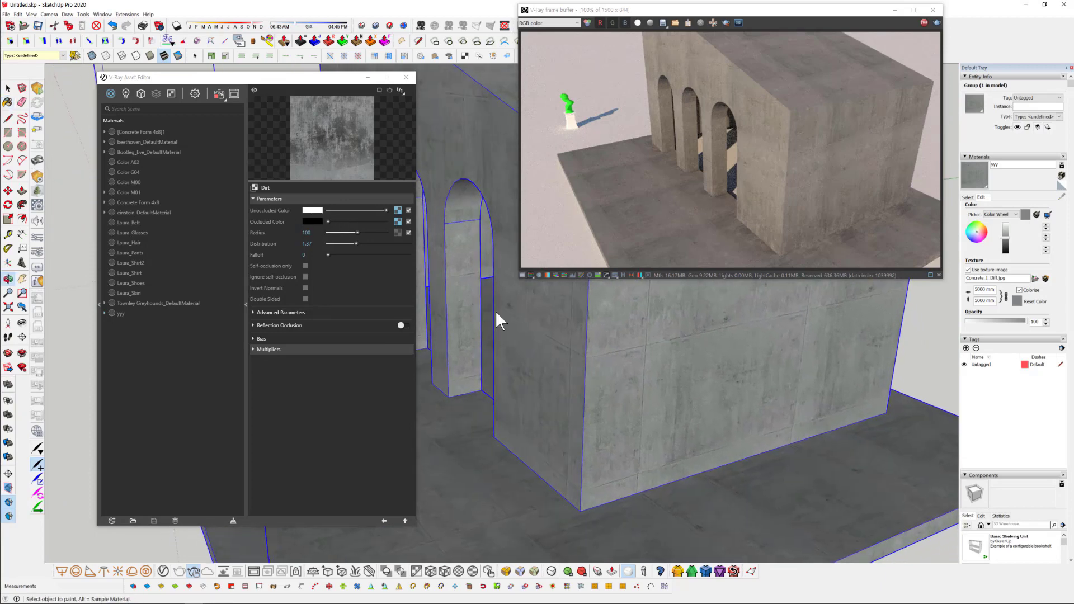
- Disable the Occluded Color texture and lower the Dirt radius to about 85
right_click(394, 219)
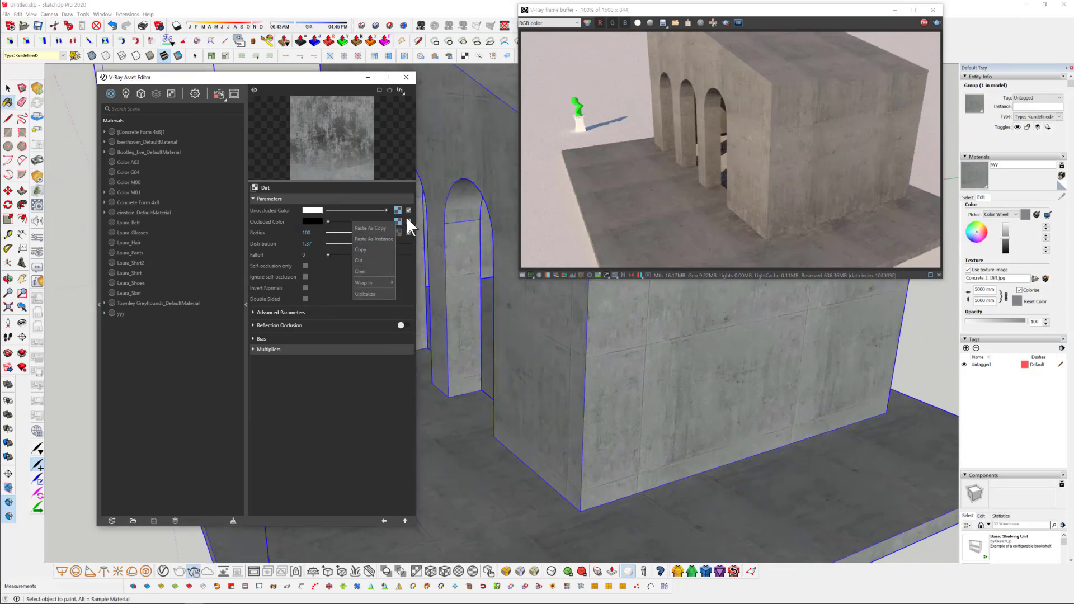
left_click(407, 221)
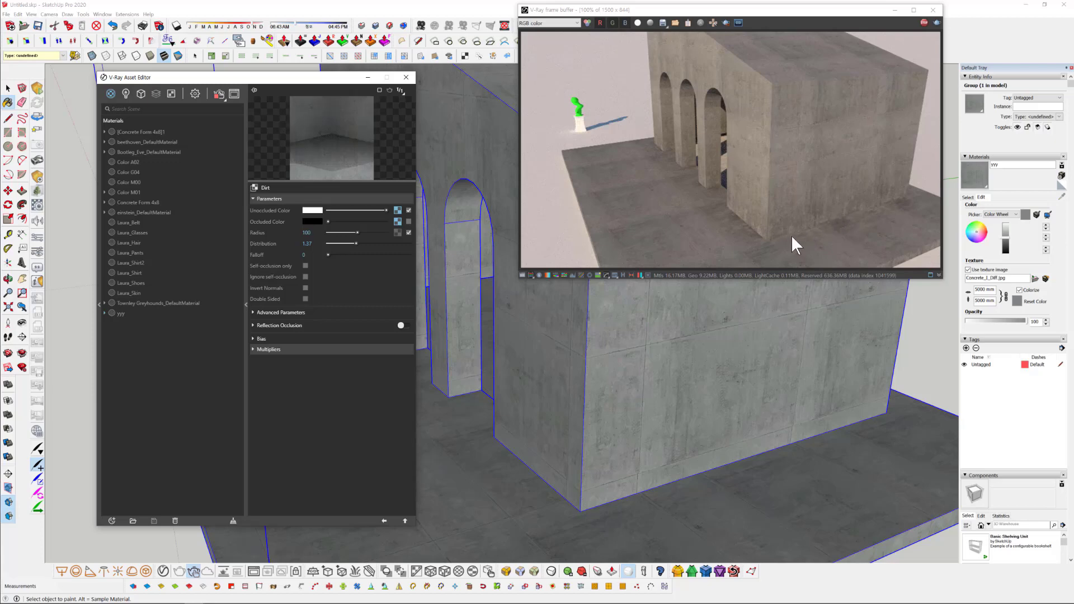
middle_click_drag(787, 363, 755, 395)
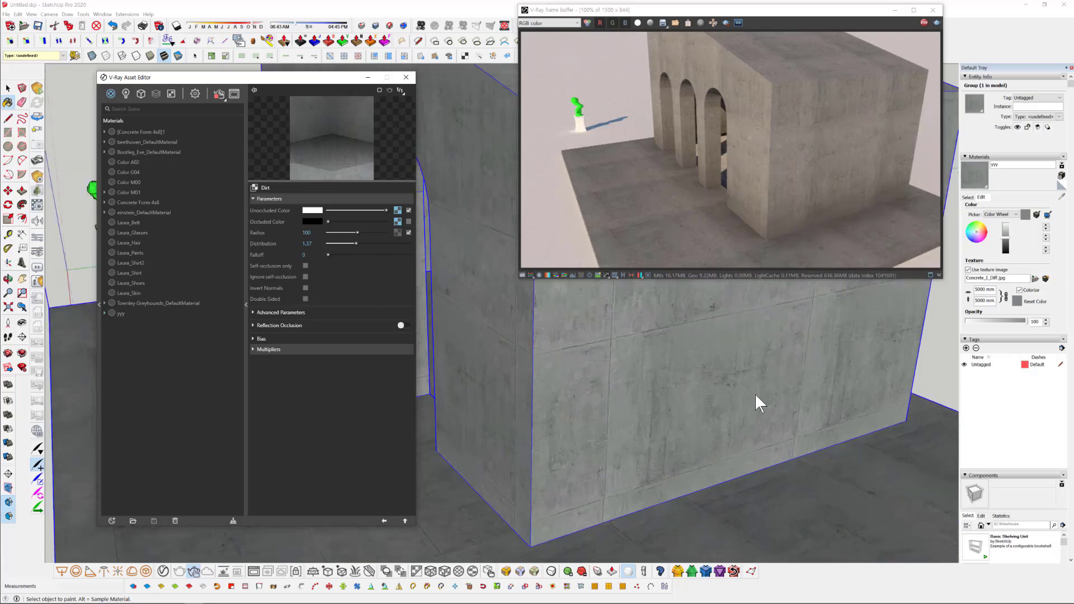
left_click_drag(359, 232, 353, 233)
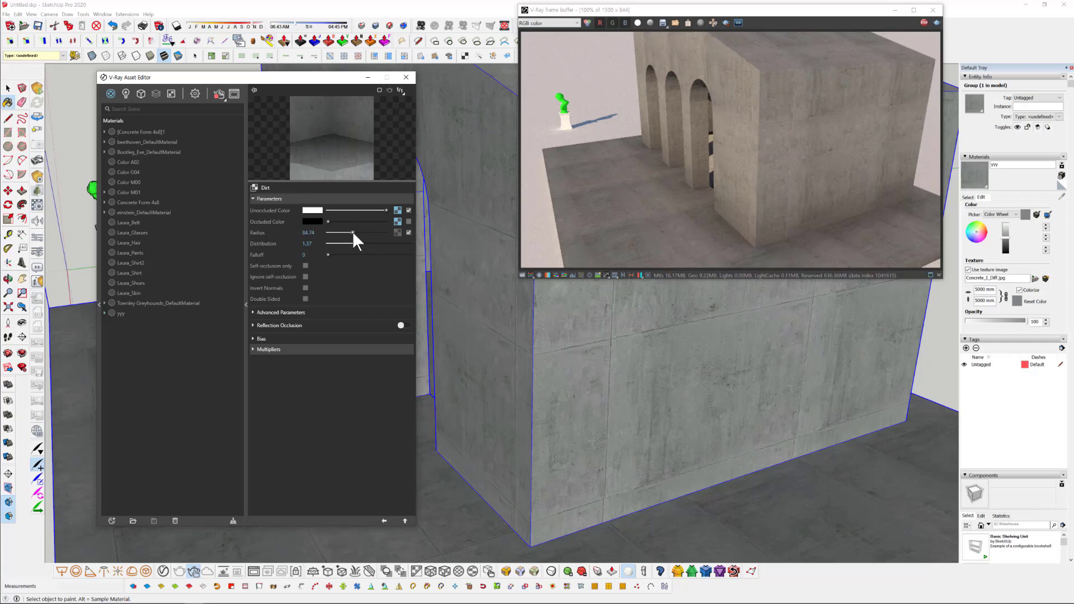
- Re-enable the texture on the Dirt's Occluded Color and inspect the base of the building's corner
left_click(409, 232)
left_click(409, 222)
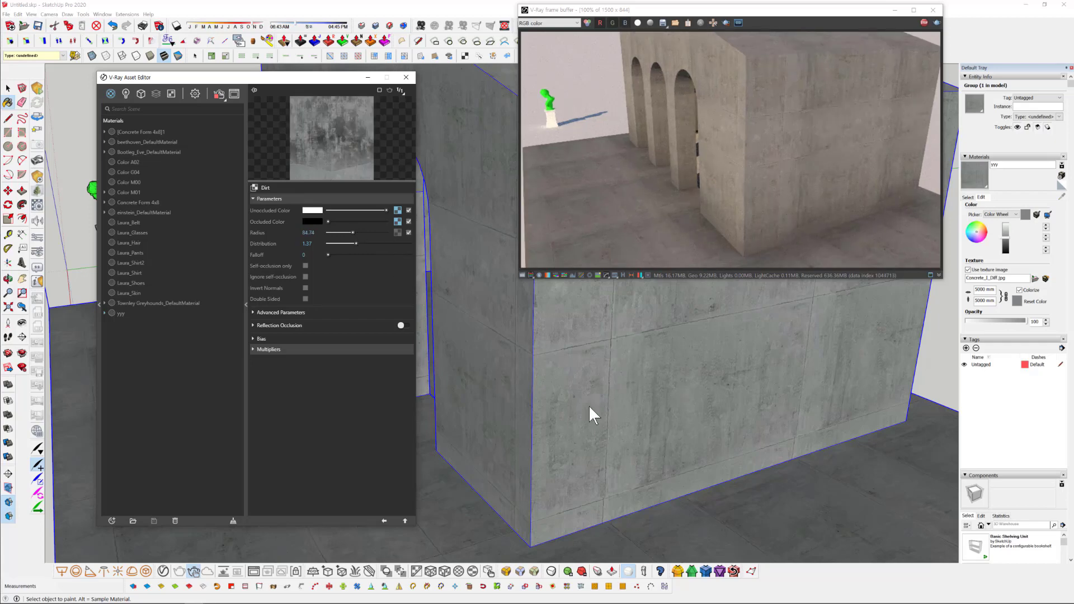
mouse_move(576, 355)
middle_mouse_down()
mouse_move(677, 393)
mouse_move(634, 374)
middle_mouse_up()
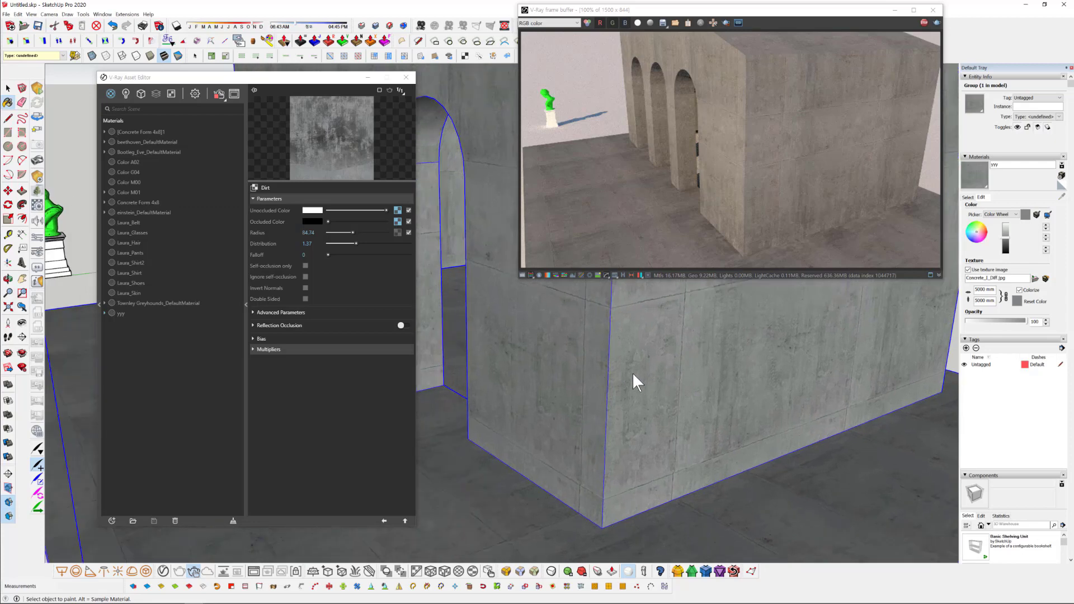
scroll(632, 371, "up", 1)
- Try Invert Normals on the Dirt texture with the distribution at 0.94, and disable the inversion again
left_click(306, 287)
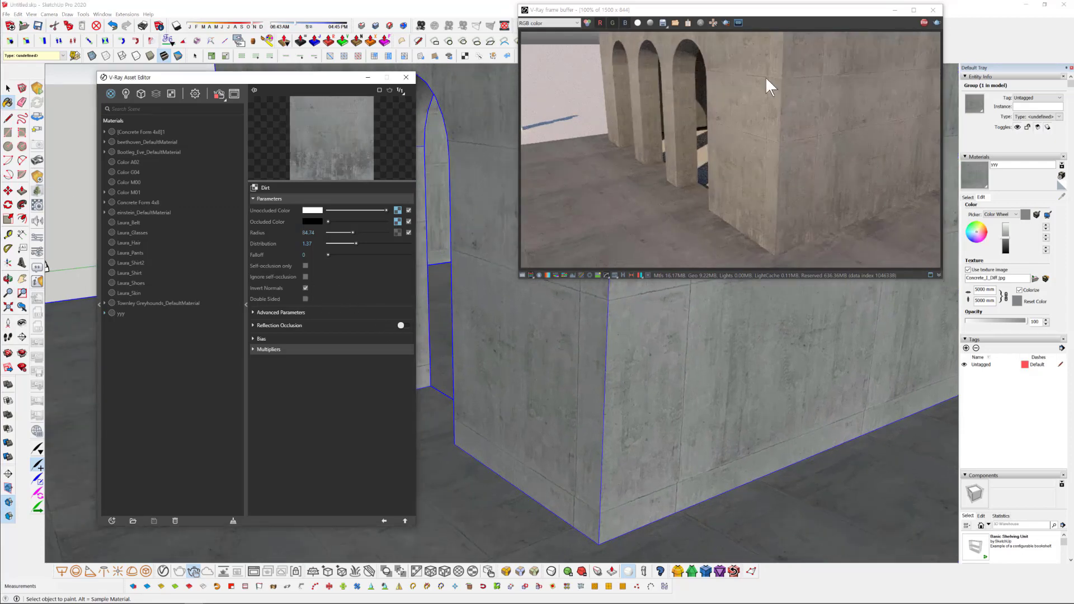
scroll(778, 400, "down", 4)
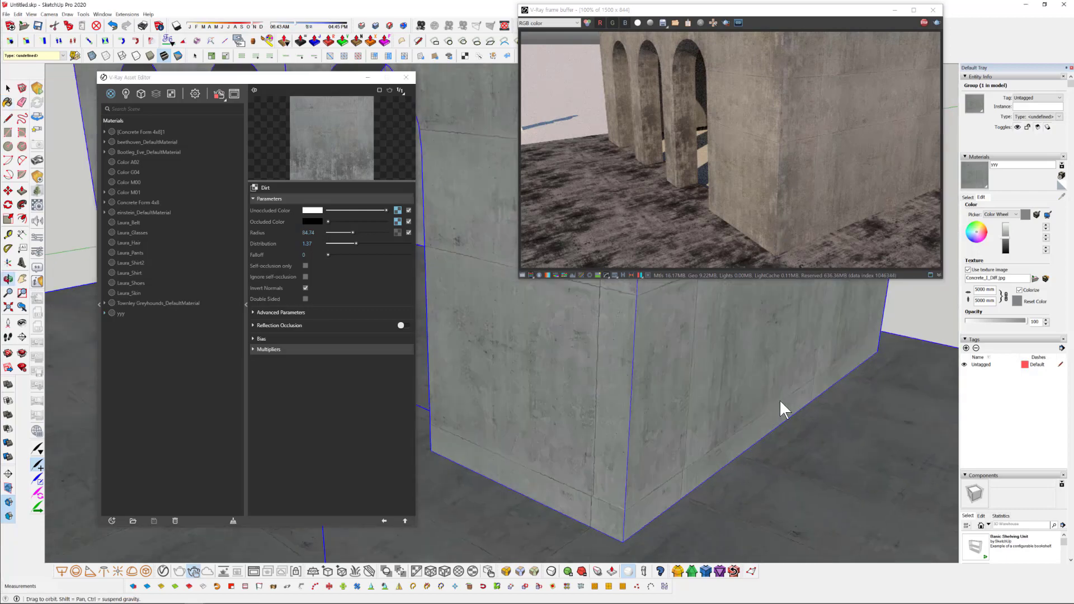
mouse_move(749, 428)
middle_mouse_down()
mouse_move(805, 453)
mouse_move(763, 430)
mouse_move(747, 442)
mouse_move(620, 420)
mouse_move(666, 438)
middle_mouse_up()
left_click_drag(358, 244, 350, 243)
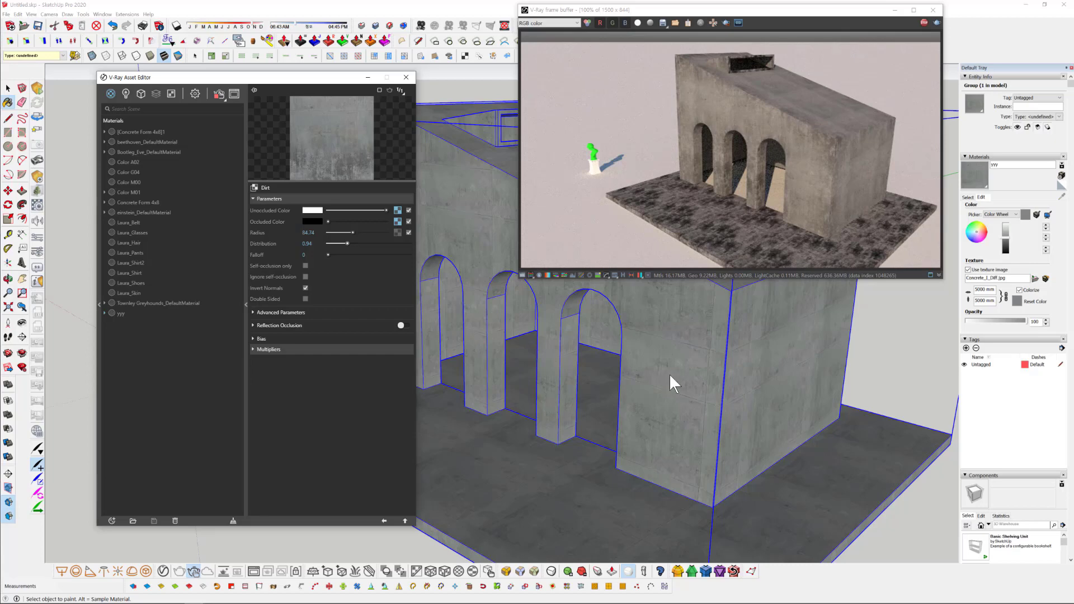
mouse_move(668, 374)
middle_mouse_down()
mouse_move(743, 393)
mouse_move(696, 375)
middle_mouse_up()
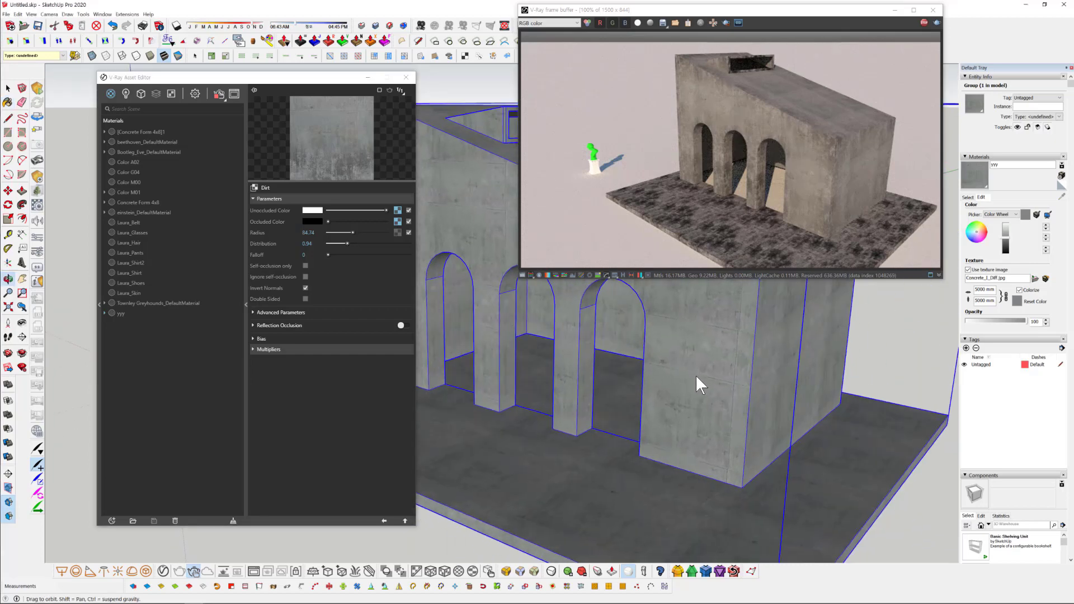
left_click(305, 287)
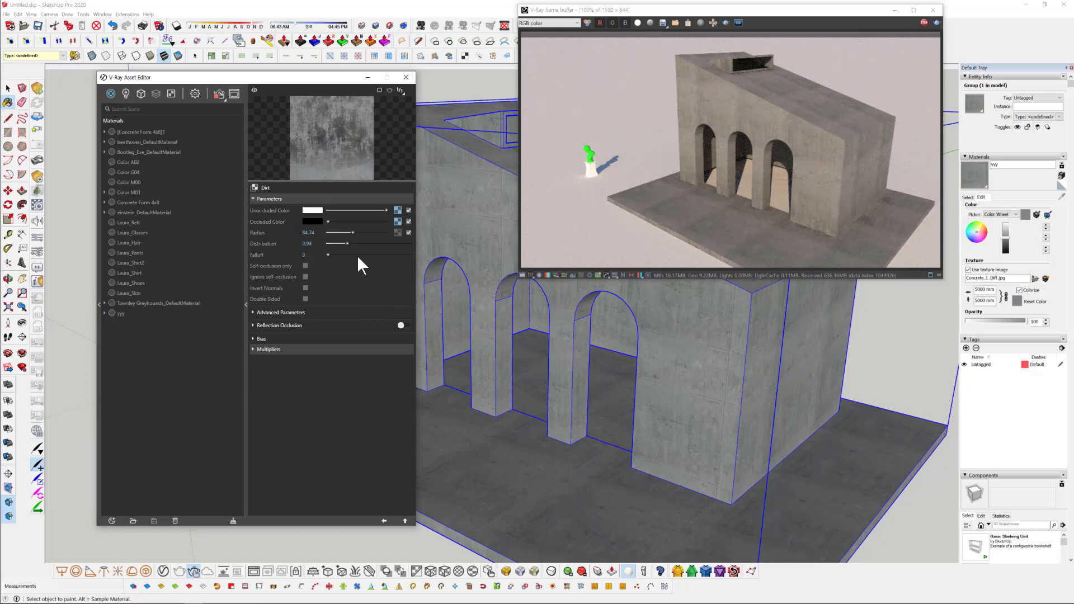
- Set the Dirt radius to 120.65 and the distribution to 1.37, and check the building's corner
left_click_drag(352, 232, 362, 231)
middle_click_drag(847, 485, 679, 422)
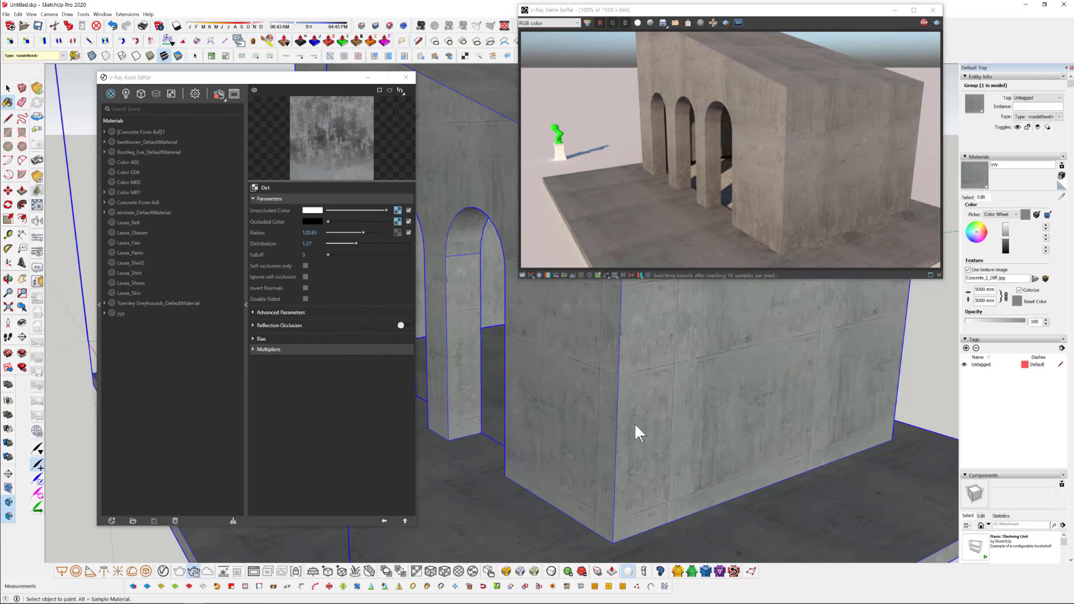
mouse_move(636, 430)
middle_mouse_down()
mouse_move(642, 424)
mouse_move(582, 414)
middle_mouse_up()
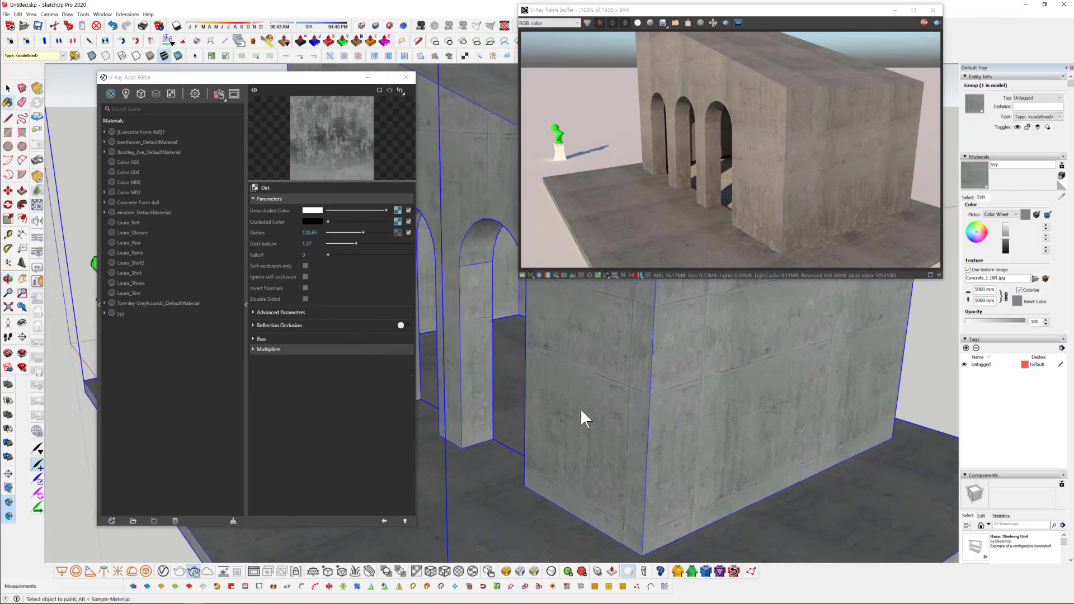
- Copy the Dirt texture from the material's Diffuse and paste it as a copy into the Reflection Color
left_click(383, 521)
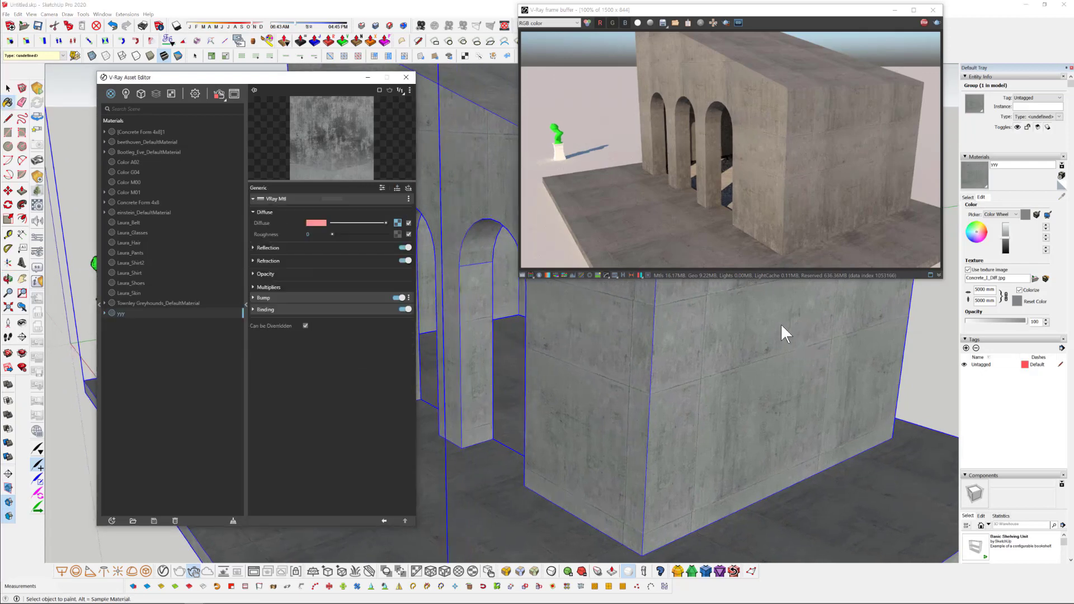
left_click(297, 244)
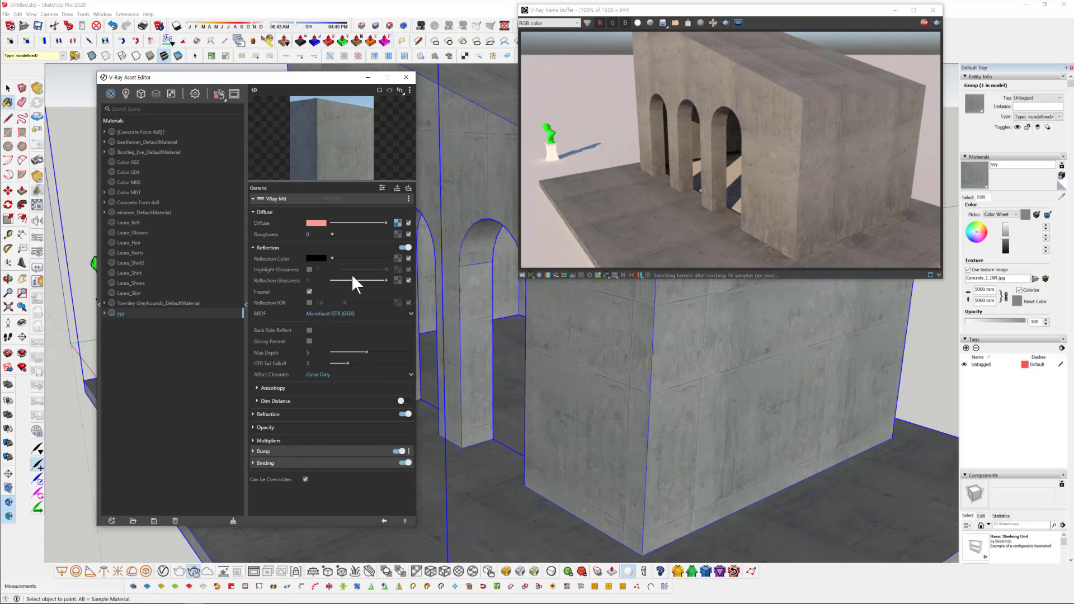
right_click(396, 223)
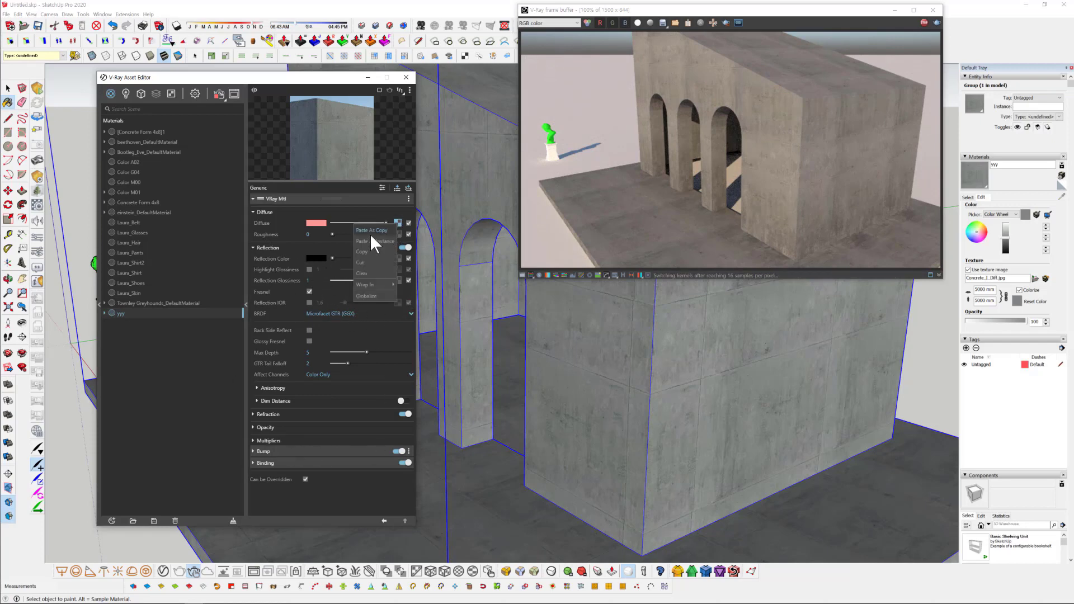
left_click(380, 252)
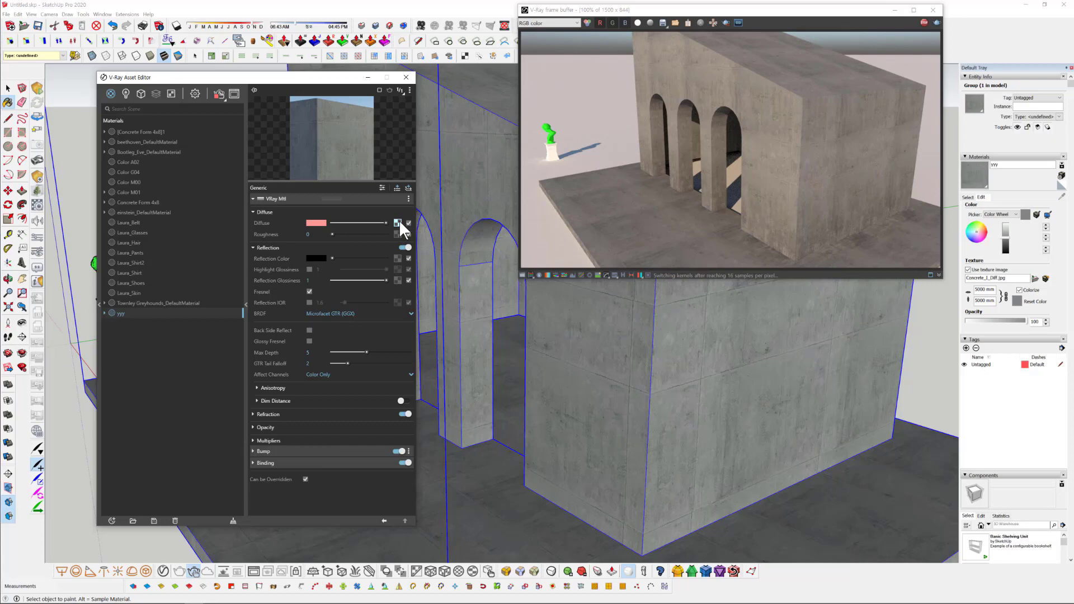
right_click(397, 257)
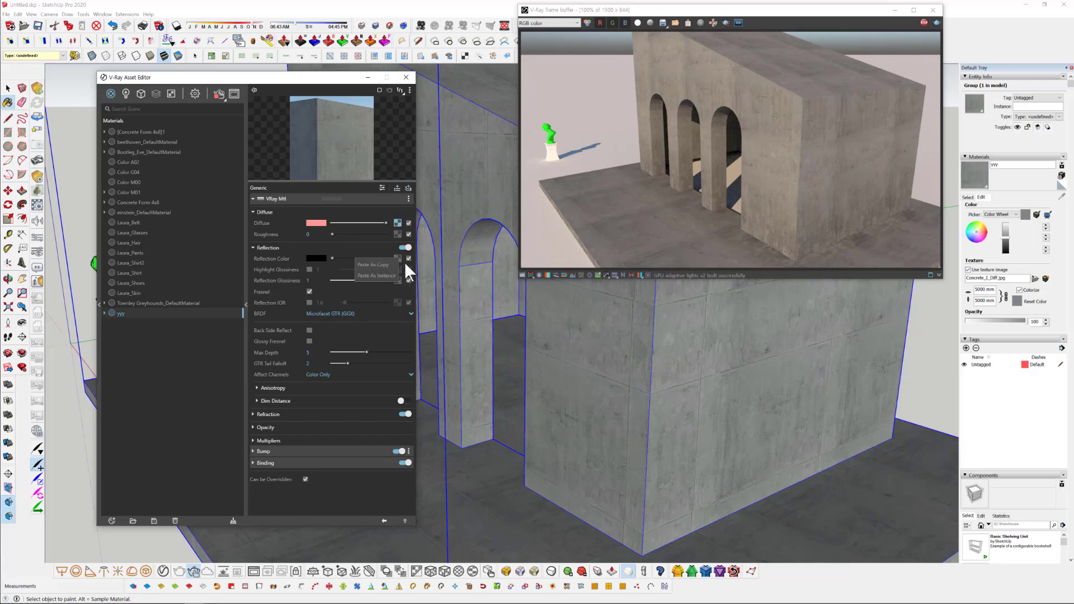
left_click(374, 265)
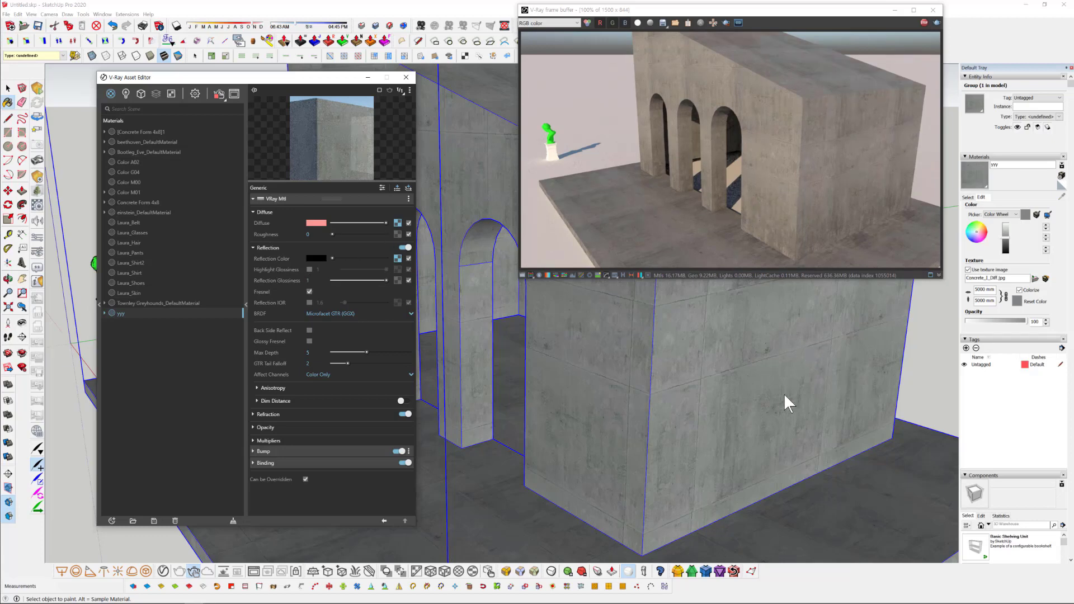
- Disable Fresnel in the material's Reflection settings and examine the reflections on the walls and floor
mouse_move(784, 394)
middle_mouse_down()
mouse_move(790, 409)
mouse_move(747, 407)
mouse_move(666, 438)
mouse_move(680, 472)
mouse_move(633, 420)
mouse_move(688, 462)
middle_mouse_up()
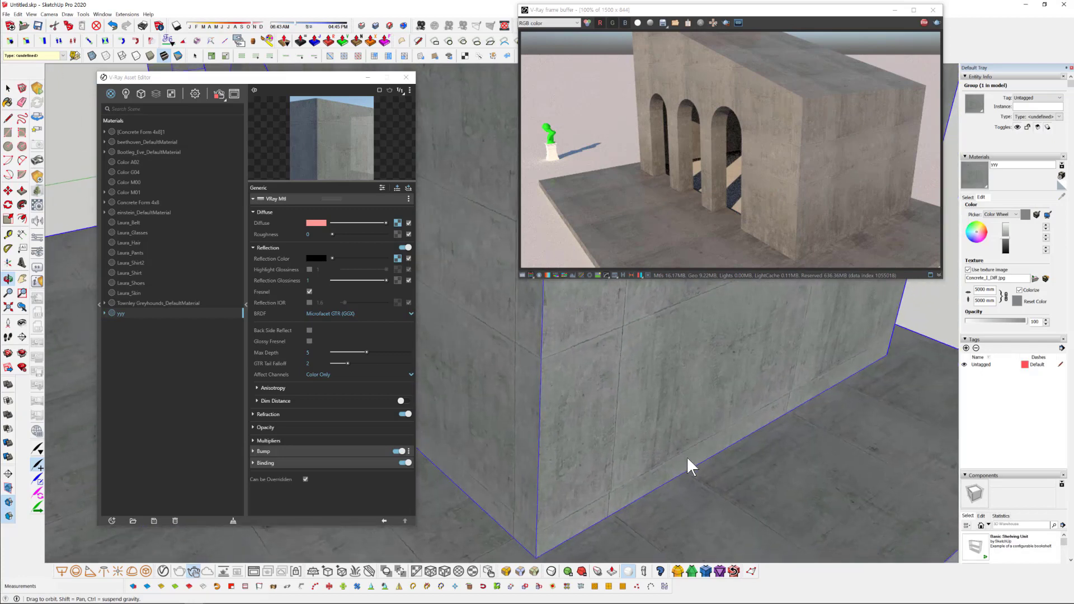
left_click(310, 292)
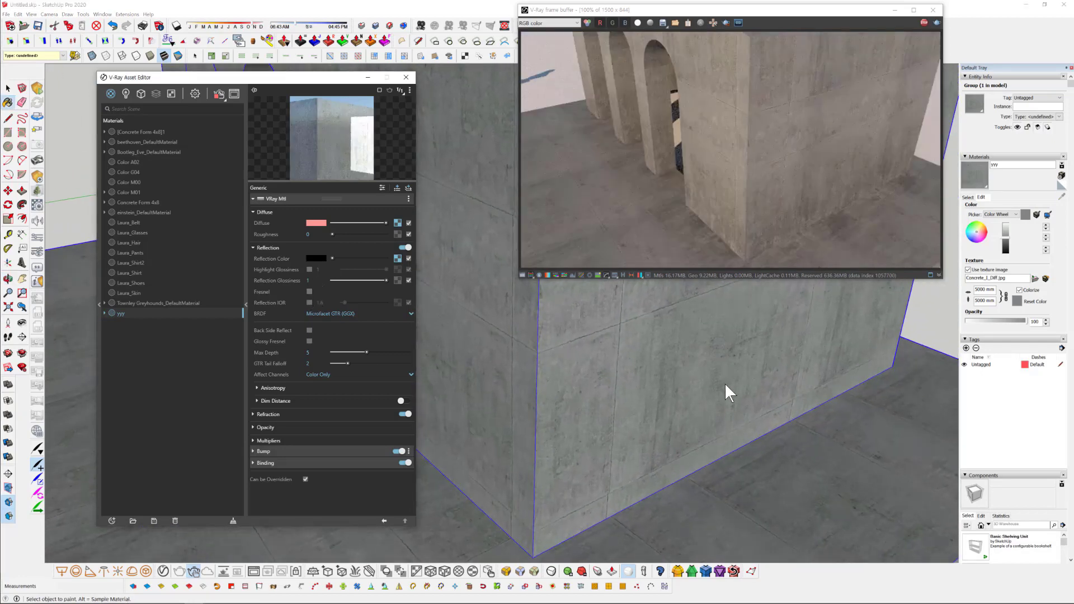
mouse_move(726, 385)
middle_mouse_down()
mouse_move(731, 324)
mouse_move(683, 384)
mouse_move(767, 394)
mouse_move(662, 407)
mouse_move(709, 406)
mouse_move(717, 448)
mouse_move(736, 424)
mouse_move(690, 459)
middle_mouse_up()
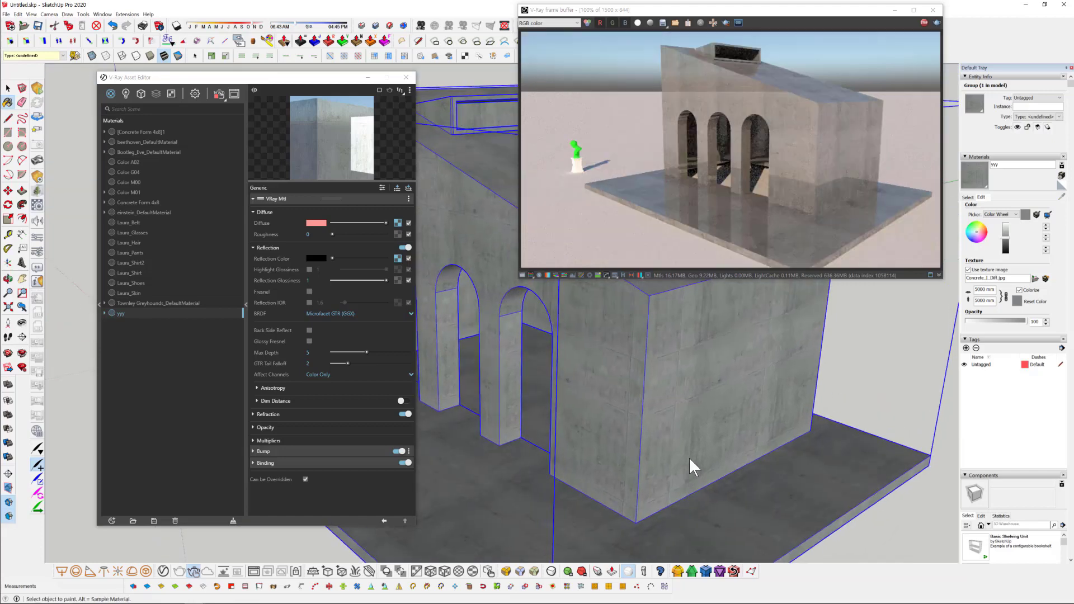
left_click(332, 247)
left_click(332, 247)
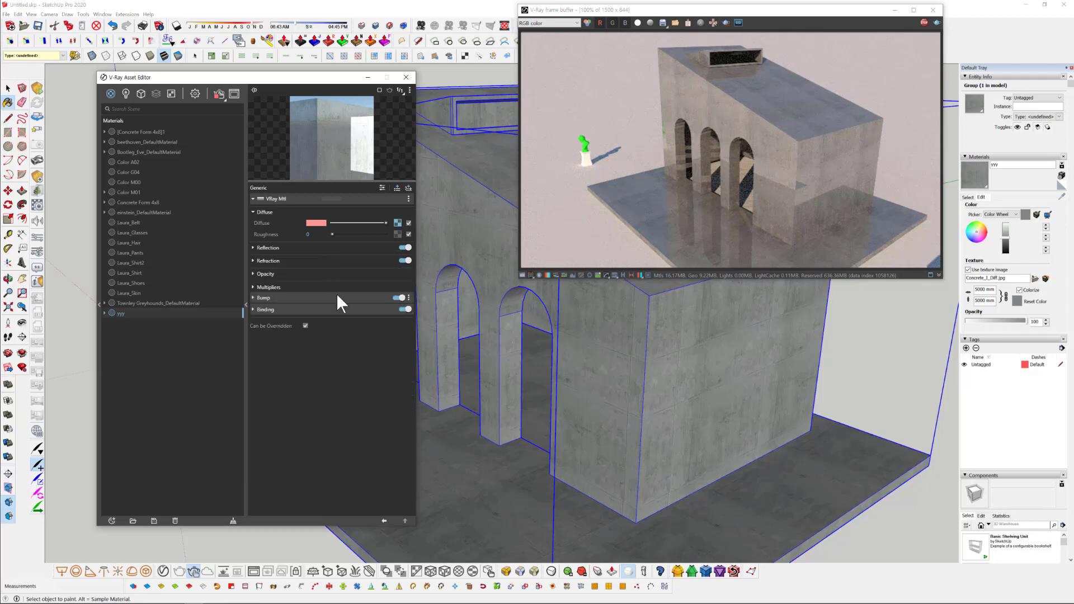
left_click(329, 246)
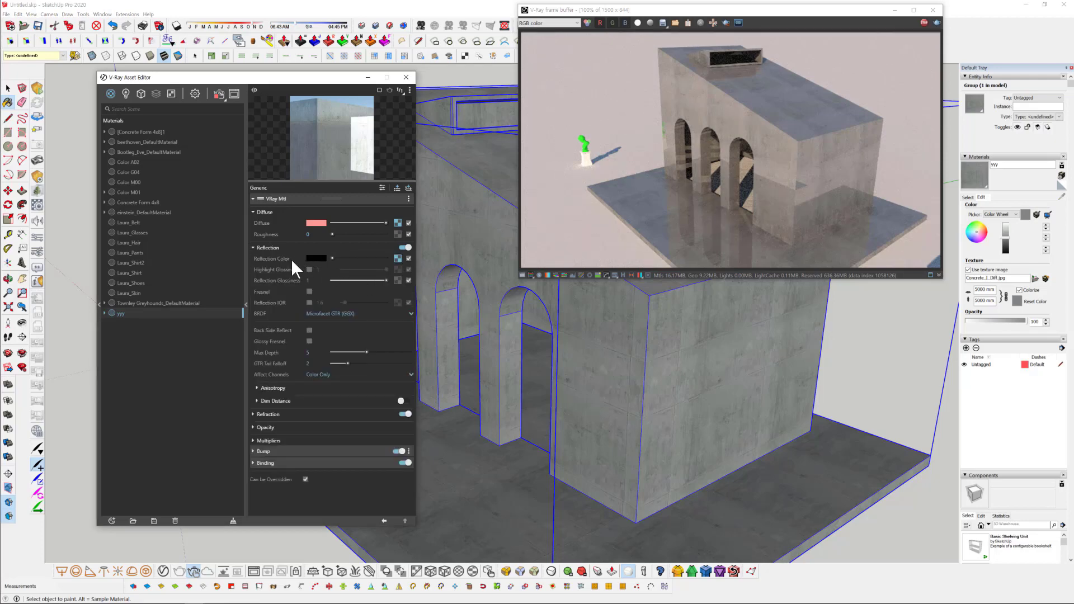
- Raise the Reflection Color from black to grey and enable Invert Normals in the reflection's Dirt texture
mouse_move(333, 258)
left_mouse_down()
mouse_move(359, 257)
mouse_move(342, 256)
left_mouse_up()
left_click(397, 258)
left_click(241, 301)
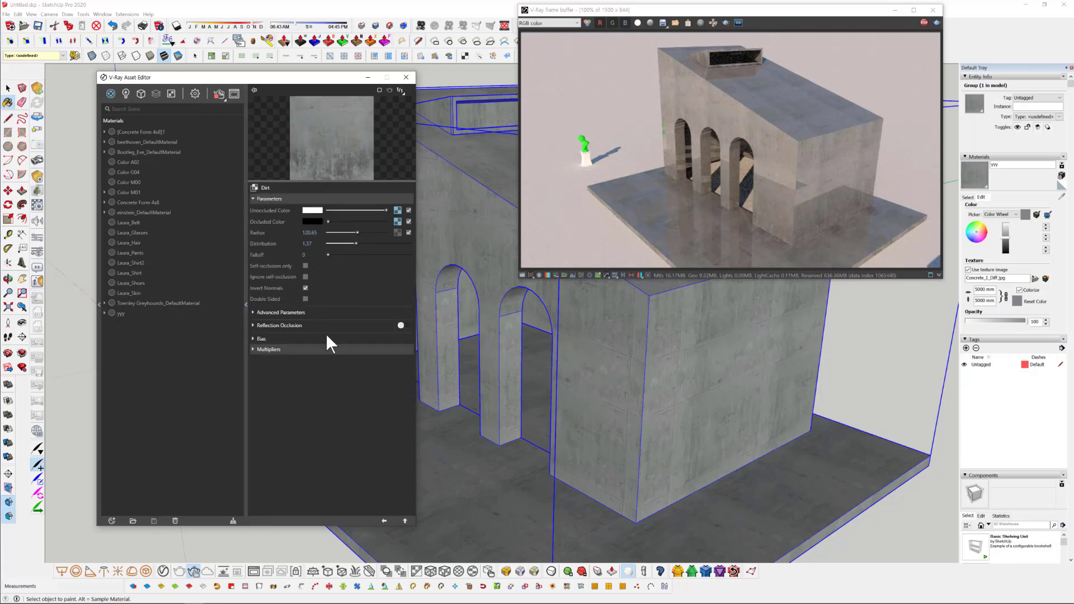
- Enable Reflection Occlusion (Phong) in the reflection's Dirt texture and inspect the building's base and floor up close
left_click(343, 326)
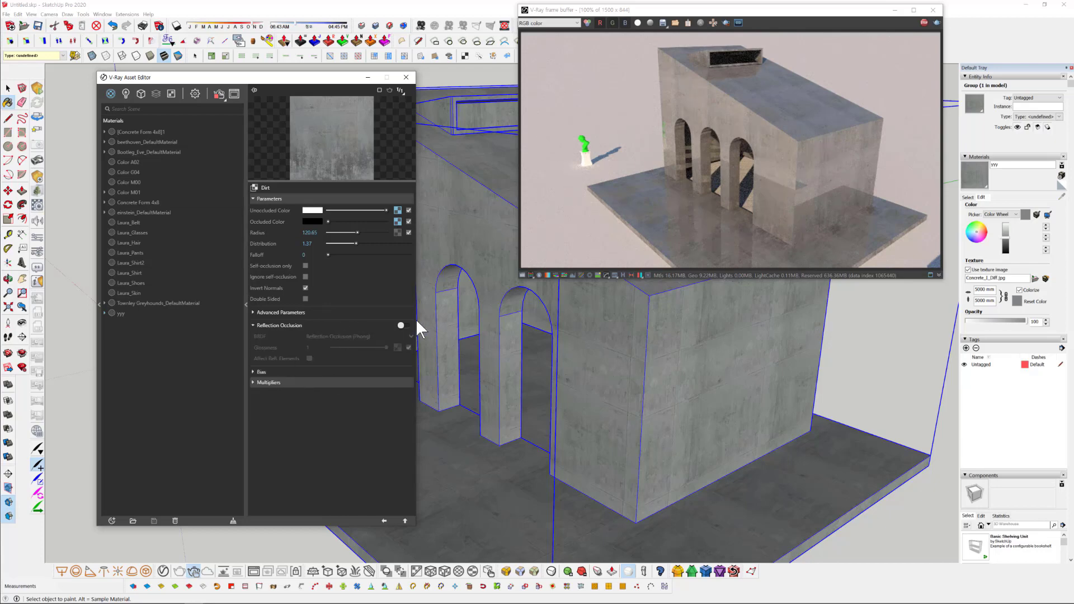
left_click(403, 325)
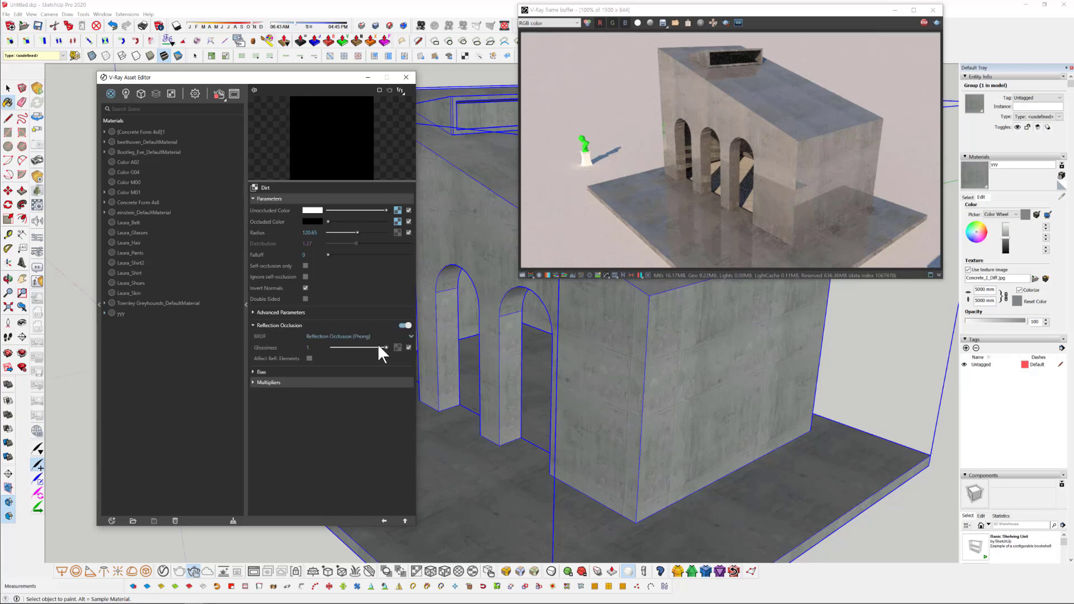
scroll(653, 394, "up", 3)
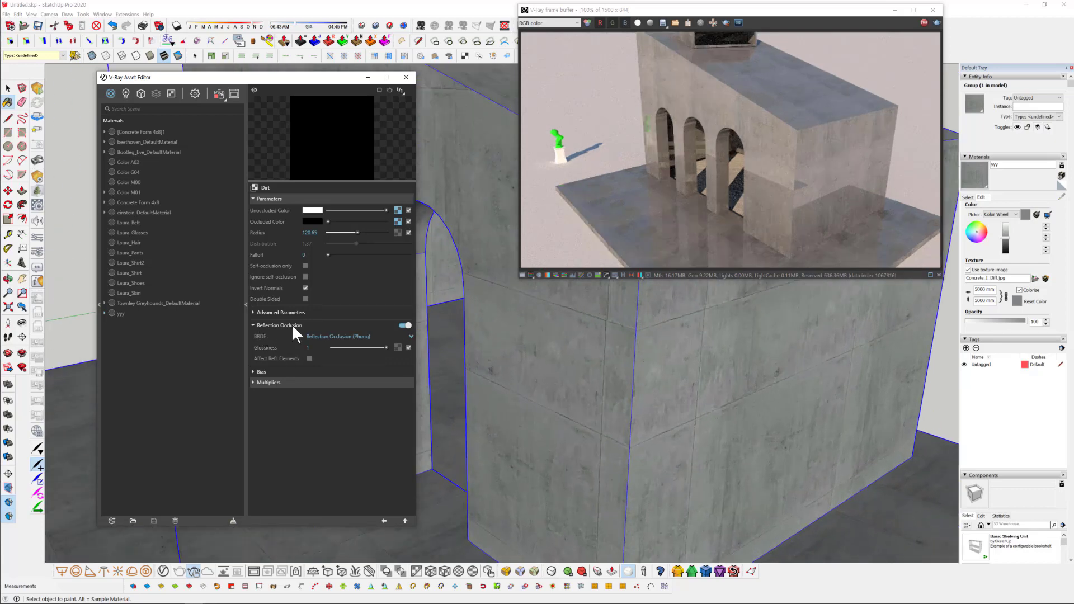
scroll(723, 429, "down", 3)
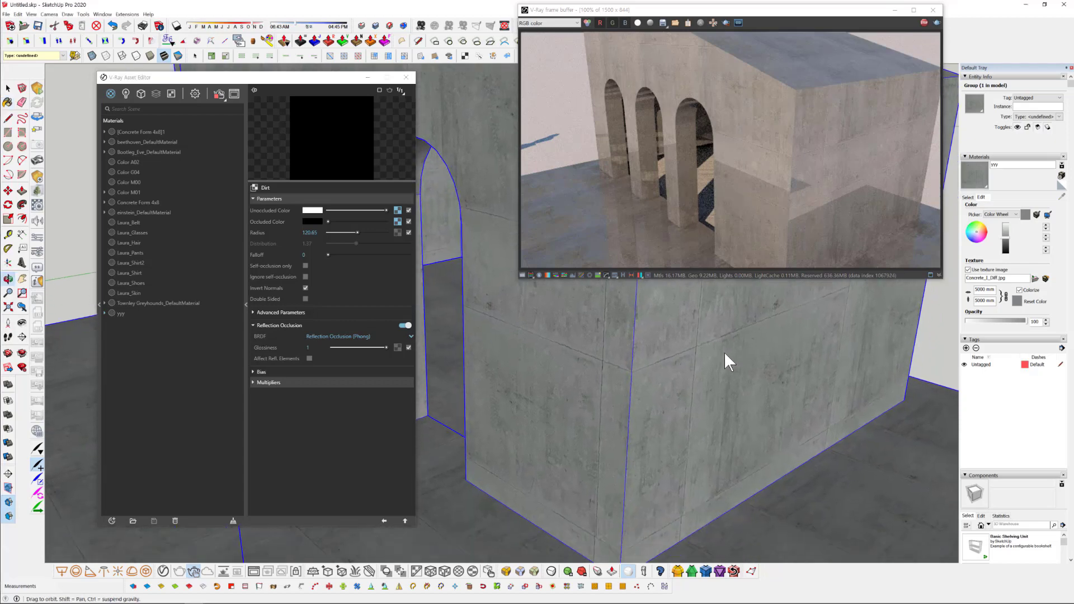
middle_click_drag(676, 447, 625, 391)
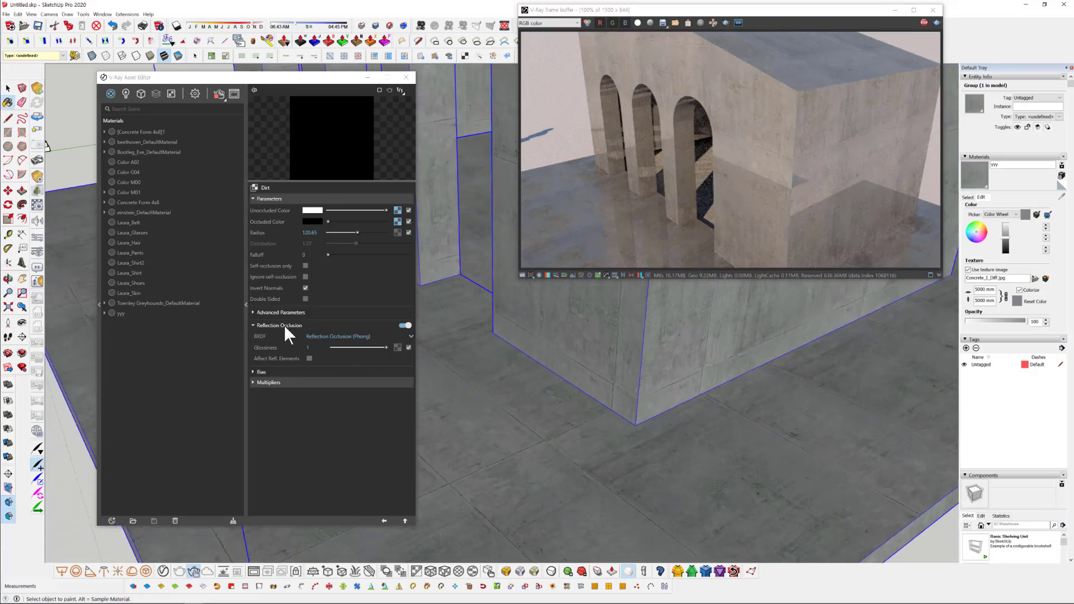
mouse_move(419, 326)
middle_mouse_down()
mouse_move(644, 391)
mouse_move(649, 351)
middle_mouse_up()
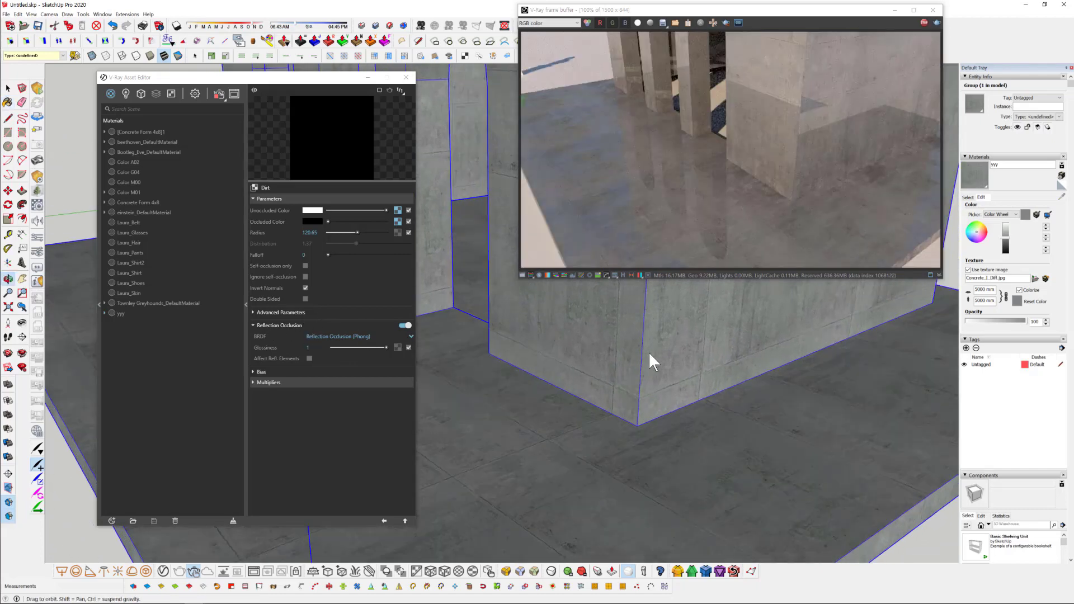
- Examine the grunge bitmap in the reflection's Dirt texture and its effect near the floor, and return to the material settings
left_click(397, 232)
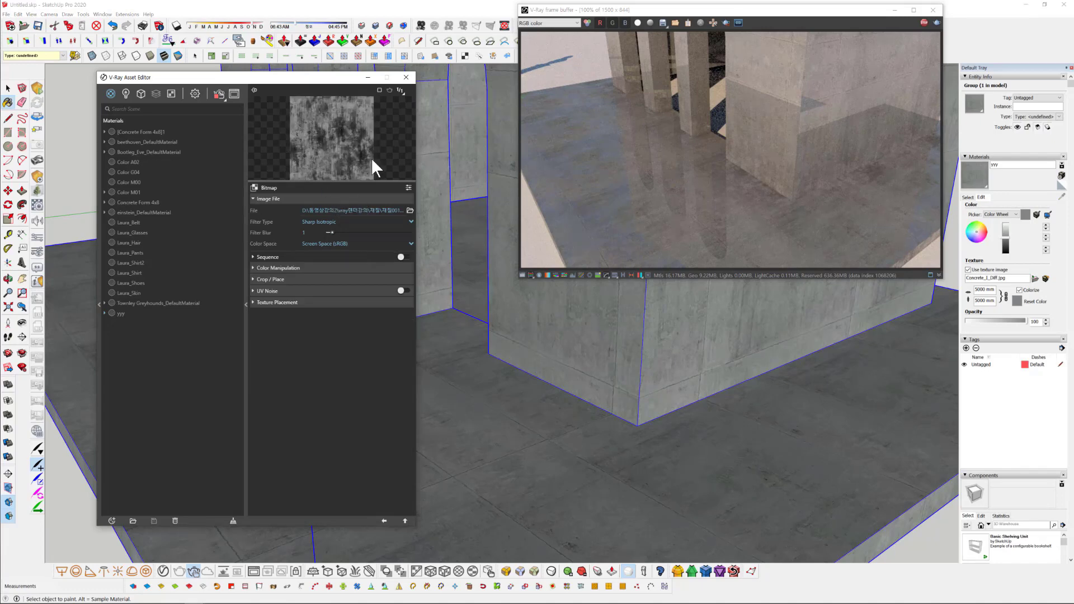
scroll(584, 364, "up", 5)
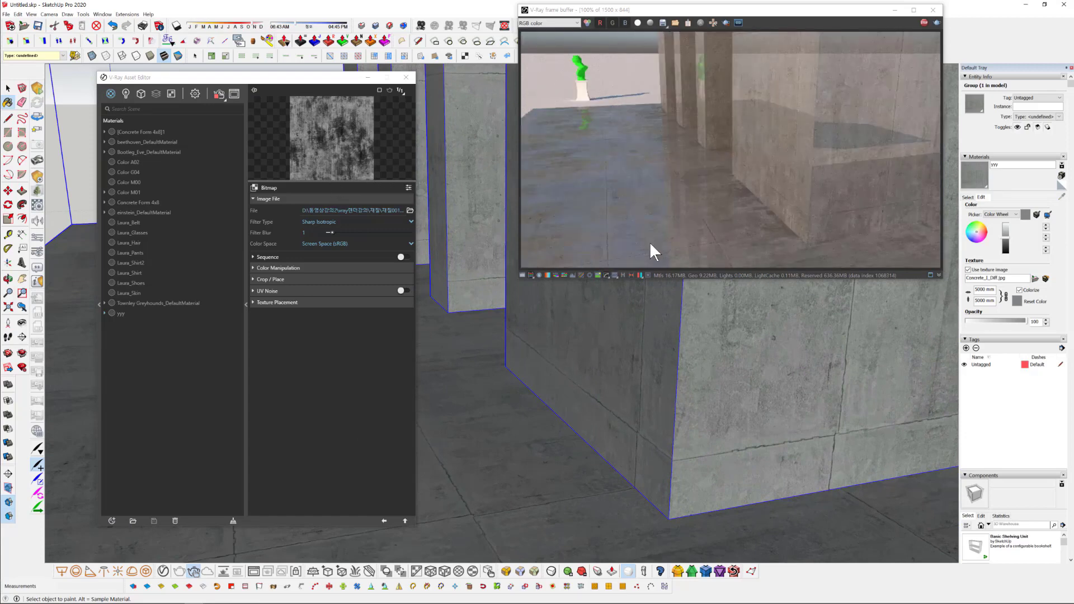
mouse_move(721, 492)
middle_mouse_down()
mouse_move(734, 506)
mouse_move(750, 479)
mouse_move(806, 464)
mouse_move(711, 455)
mouse_move(593, 420)
middle_mouse_up()
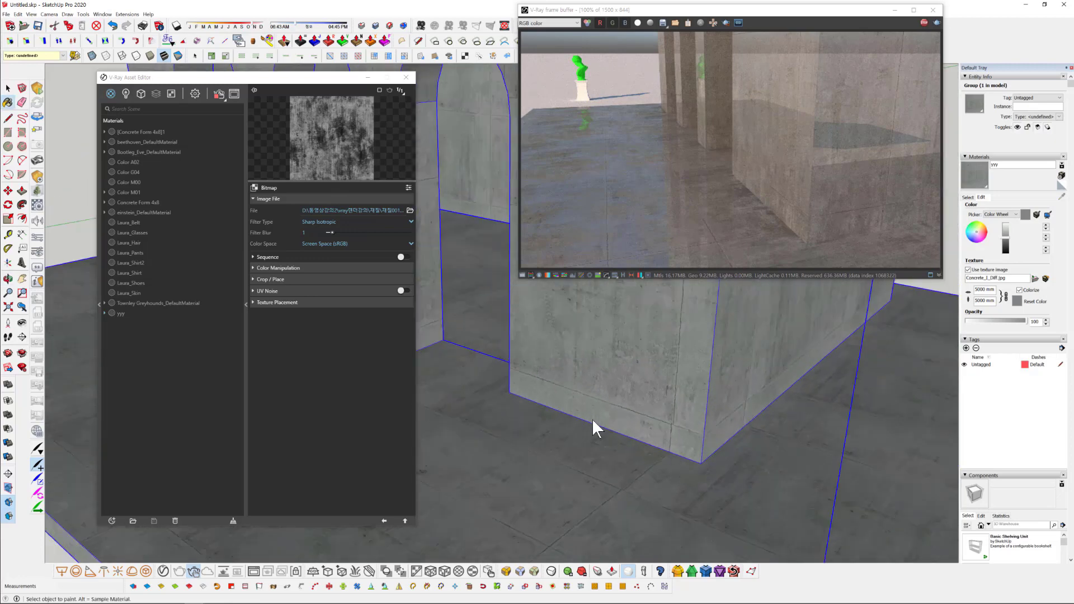
left_click(383, 520)
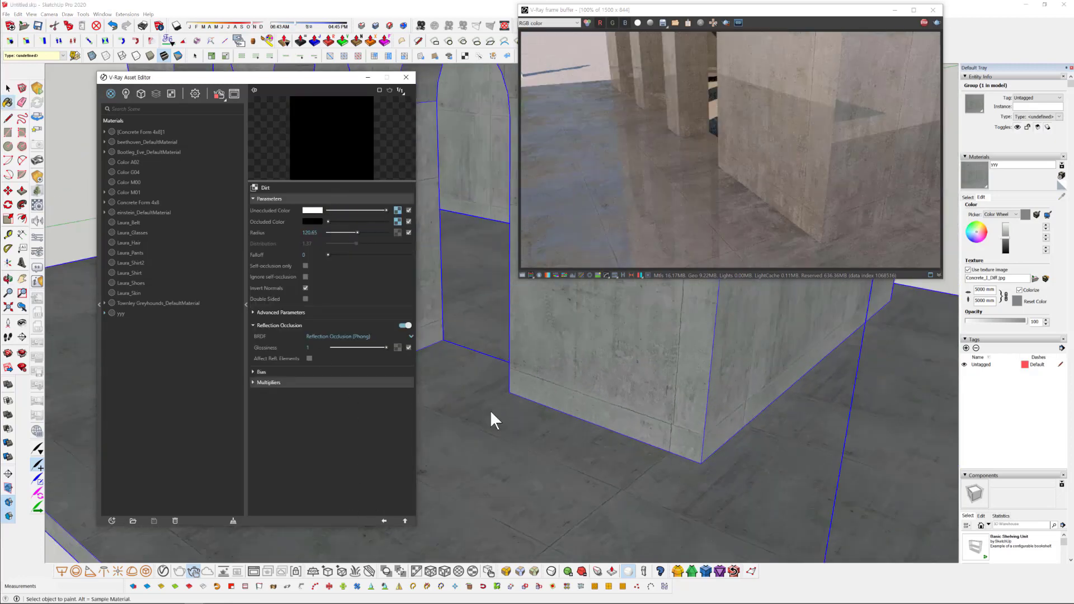
left_click(384, 520)
mouse_move(728, 452)
middle_mouse_down()
mouse_move(733, 471)
mouse_move(626, 420)
middle_mouse_up()
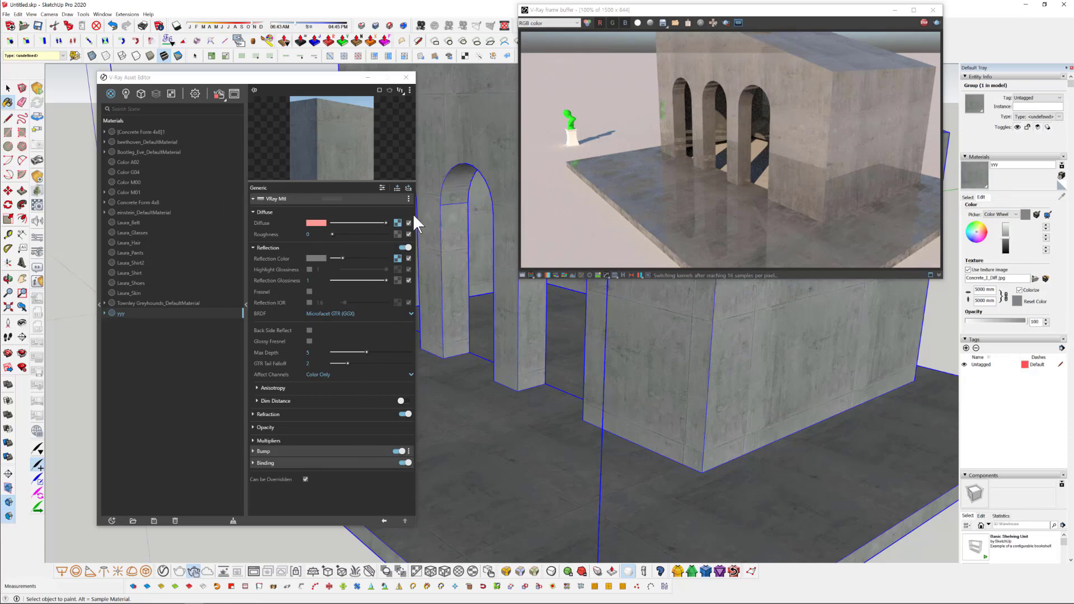
- Check the diffuse Dirt texture's Occluded Color effect and open its grunge bitmap
left_click(397, 222)
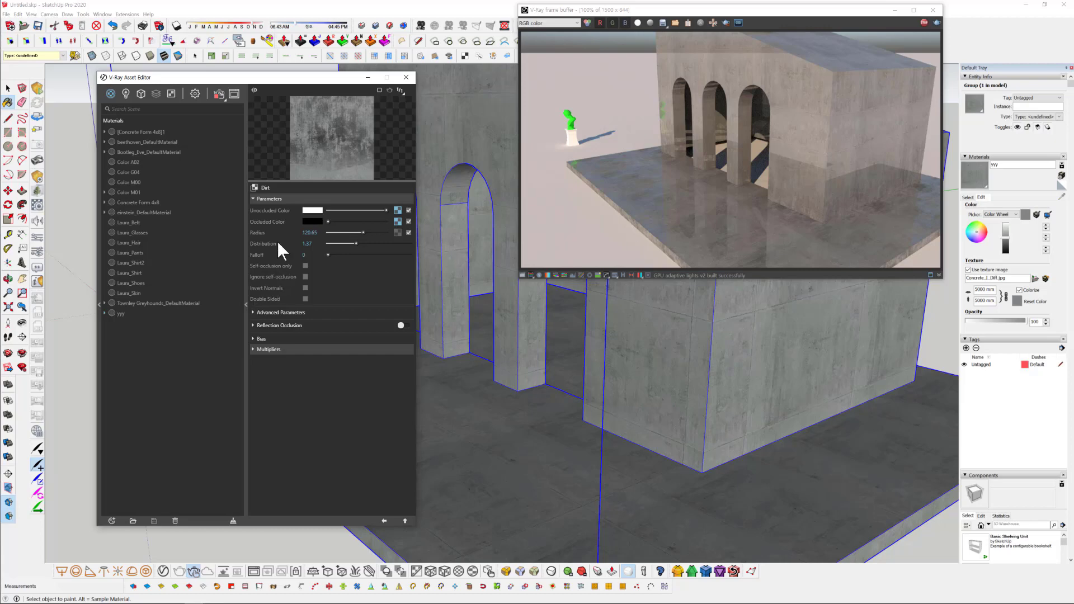
left_click(409, 221)
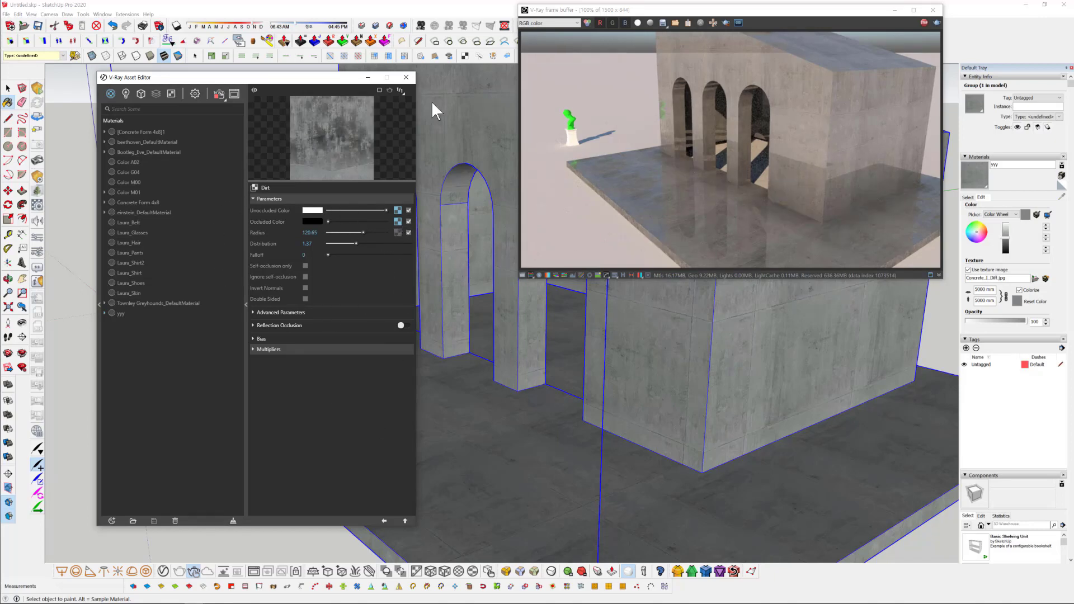
left_click(398, 222)
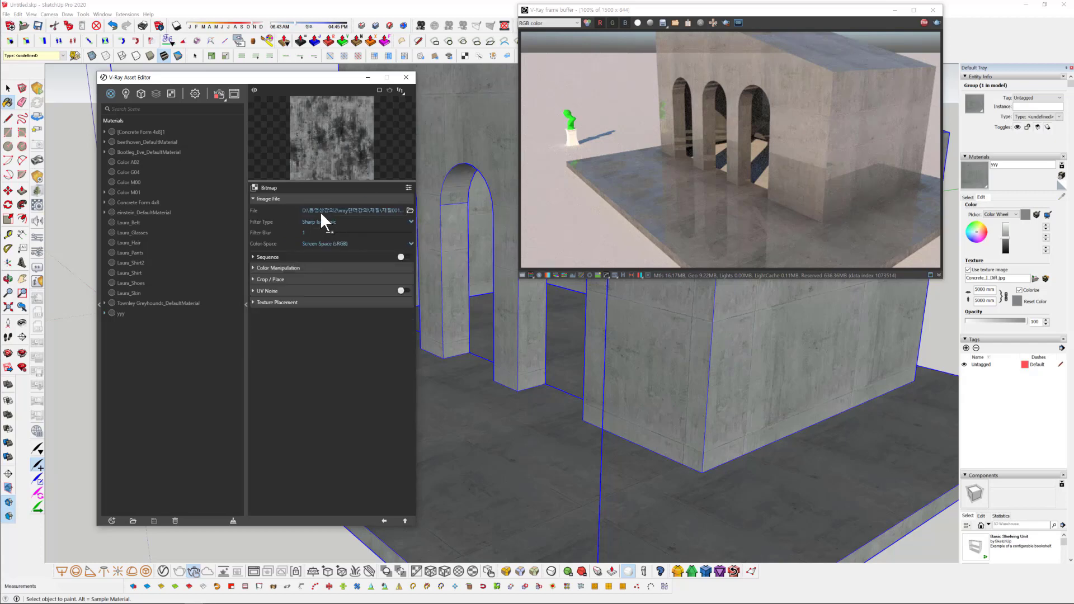
- Try DAMAGE_04_8_bits.tif as the Occluded Color bitmap of the diffuse's Dirt texture
left_click(410, 211)
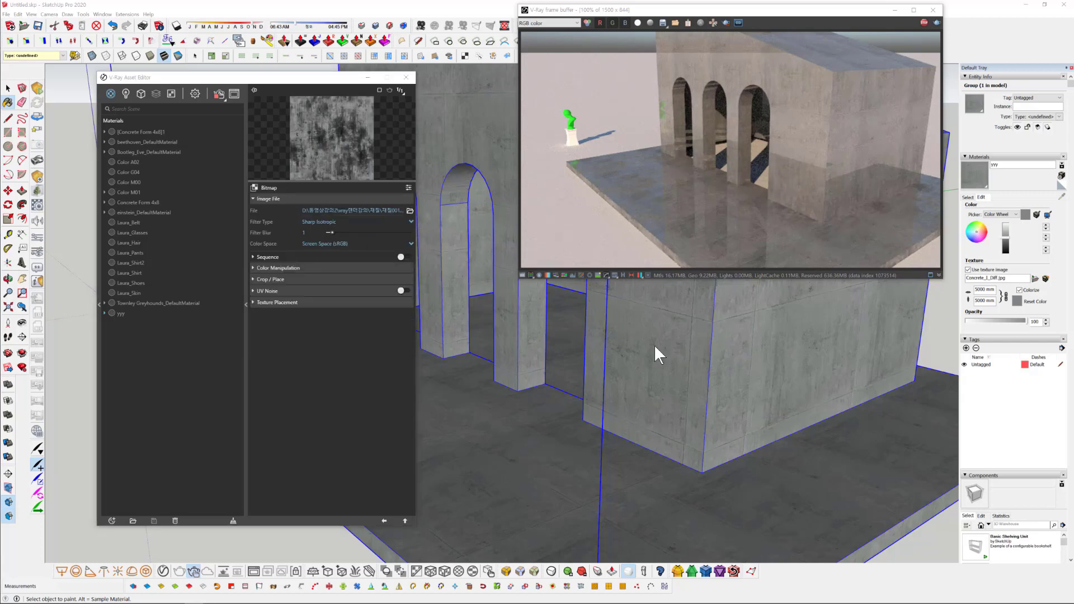
scroll(358, 246, "down", 5)
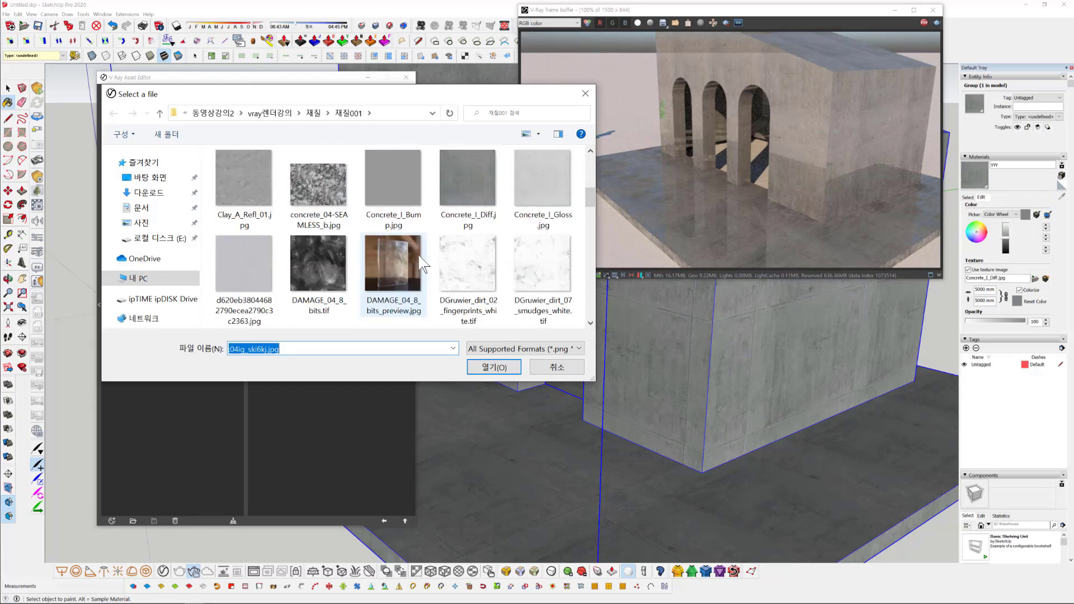
left_click(319, 269)
left_click(495, 367)
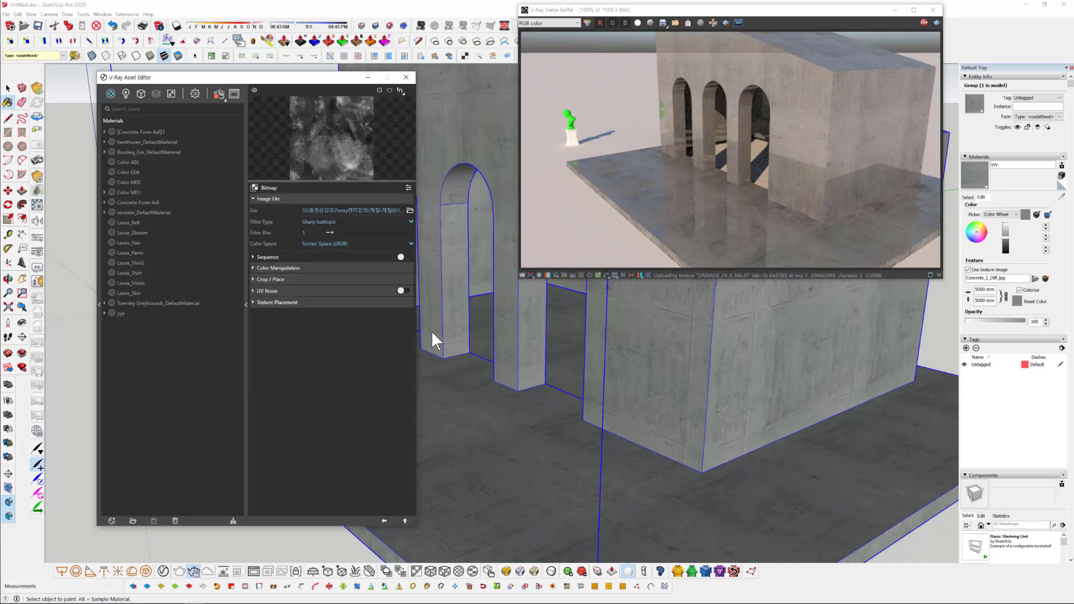
left_click(383, 519)
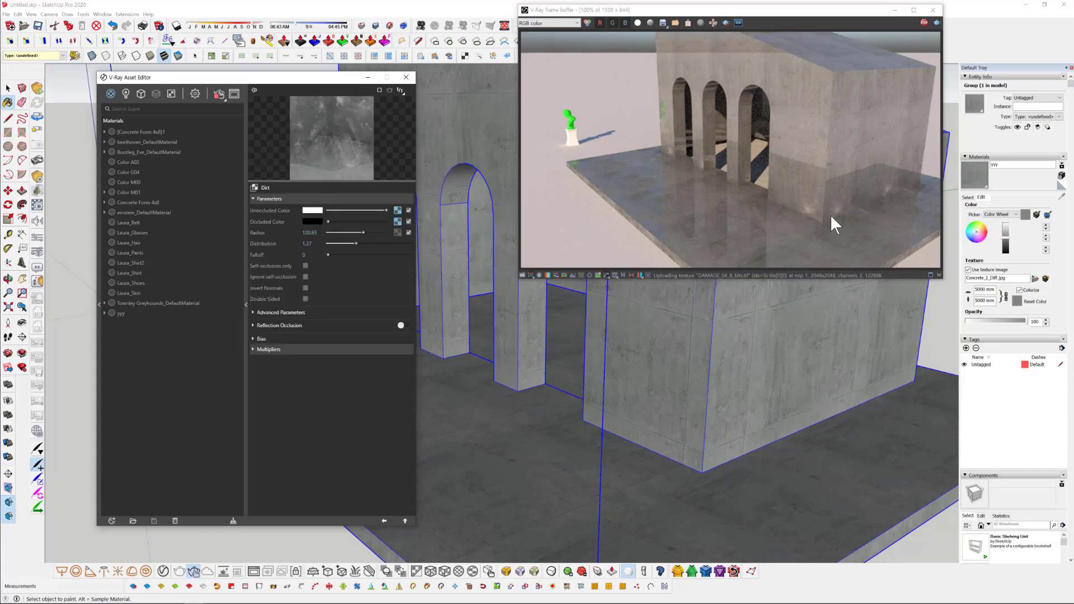
- Reload g_3i2Ud018svckfc00s2k04ig_ski6kj.jpg as the diffuse Dirt texture's Occluded Color bitmap and return to the material settings
left_click(397, 220)
left_click(410, 211)
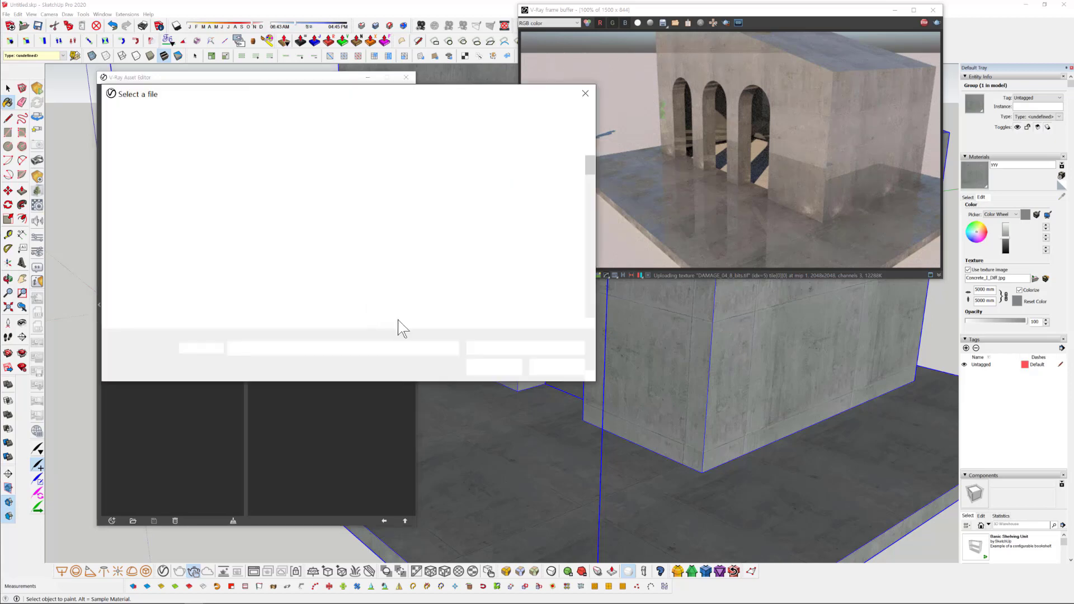
scroll(368, 264, "down", 3)
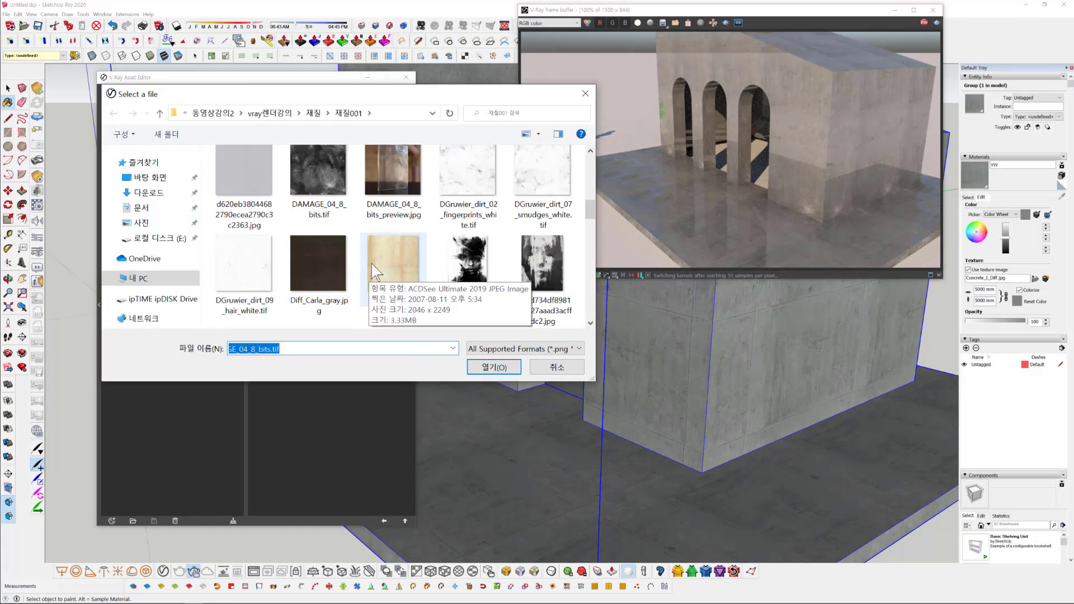
left_click(398, 189)
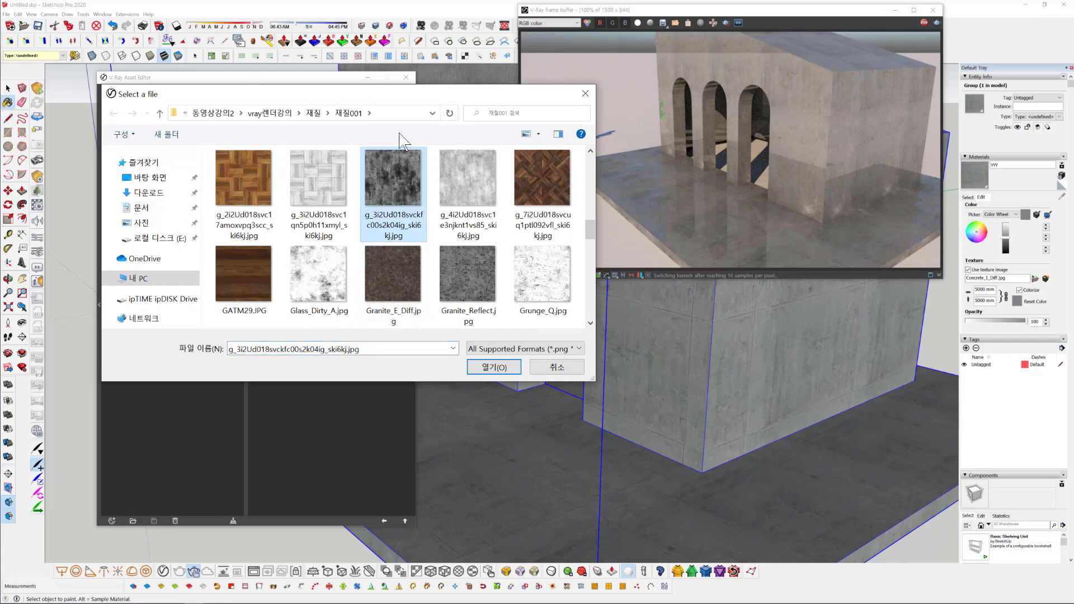
left_click(494, 367)
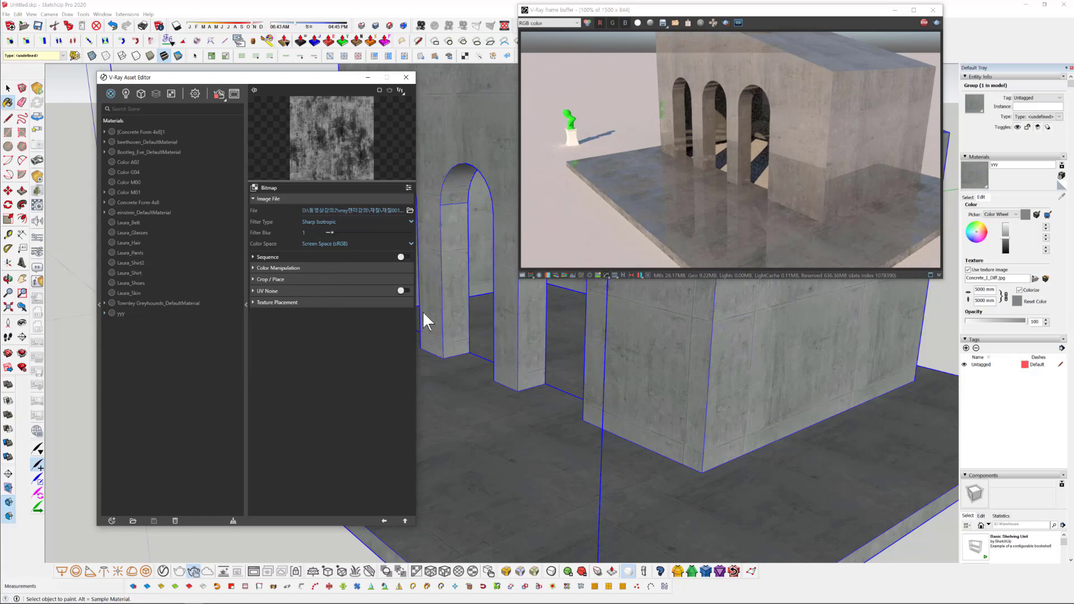
middle_click_drag(770, 420, 750, 407)
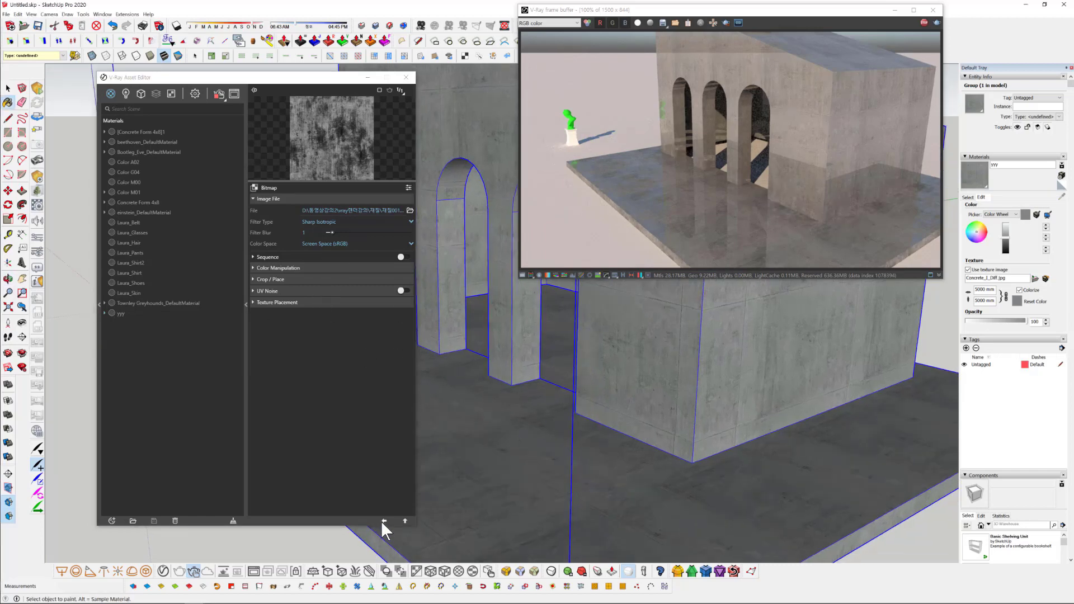
left_click(383, 521)
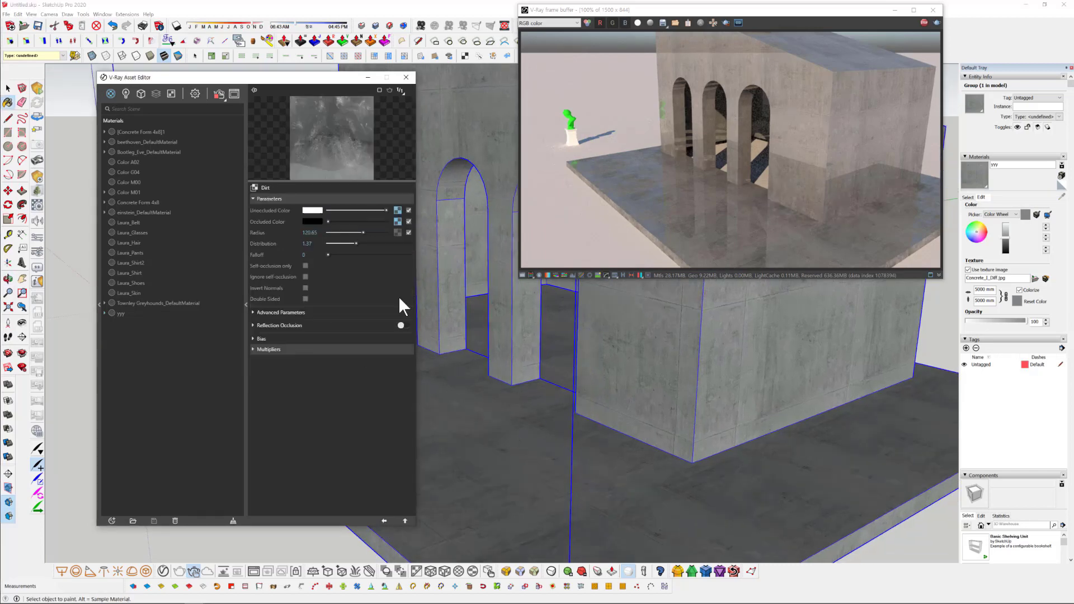
left_click(383, 520)
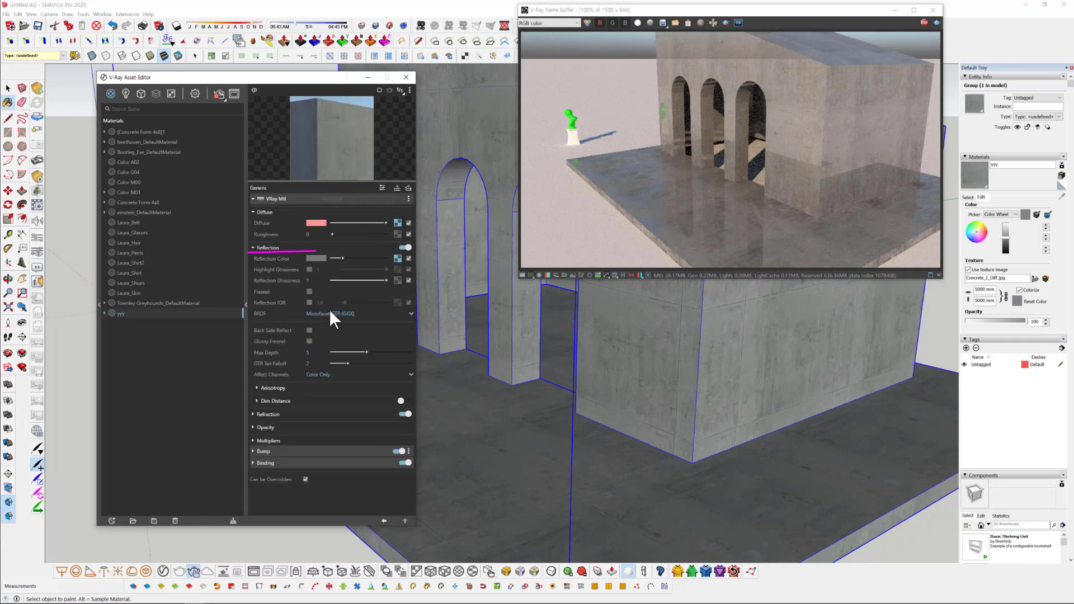
- Copy the diffuse's Dirt texture and paste it as a copy into the material's Reflection Color
right_click(395, 221)
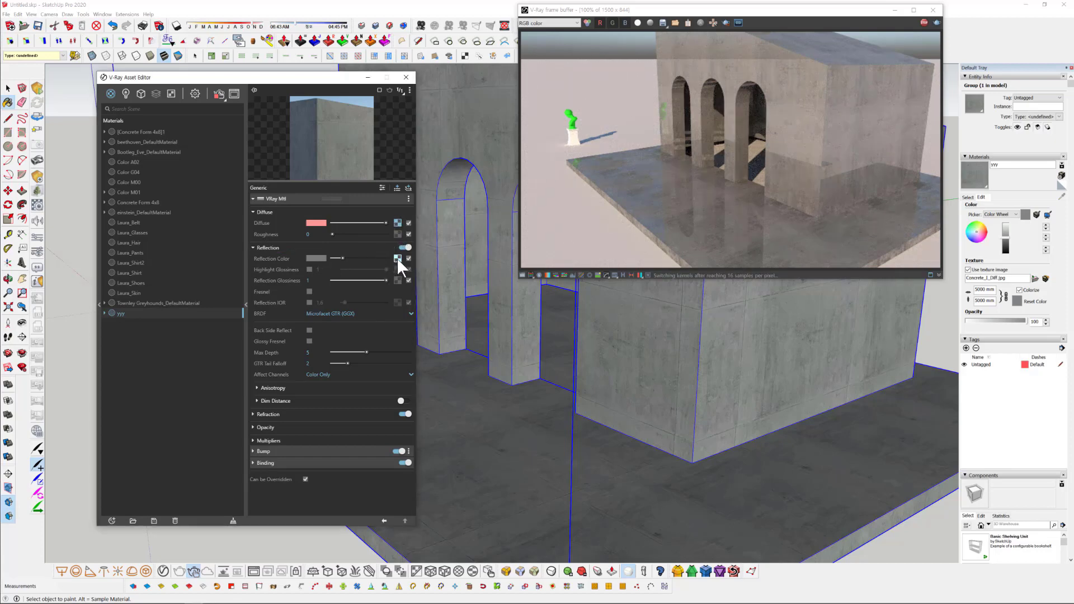
right_click(397, 258)
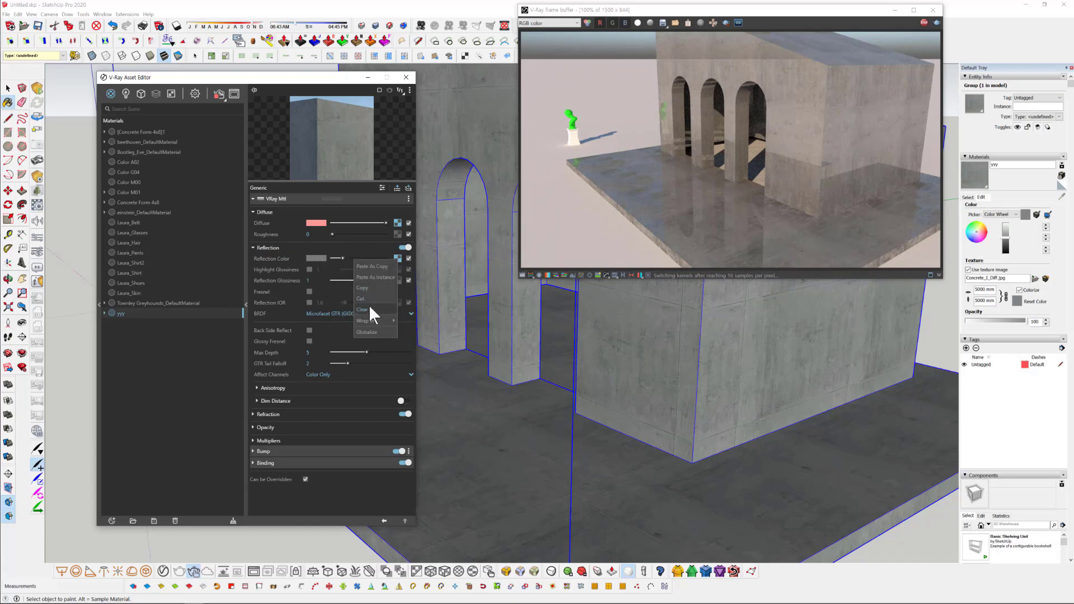
left_click(382, 267)
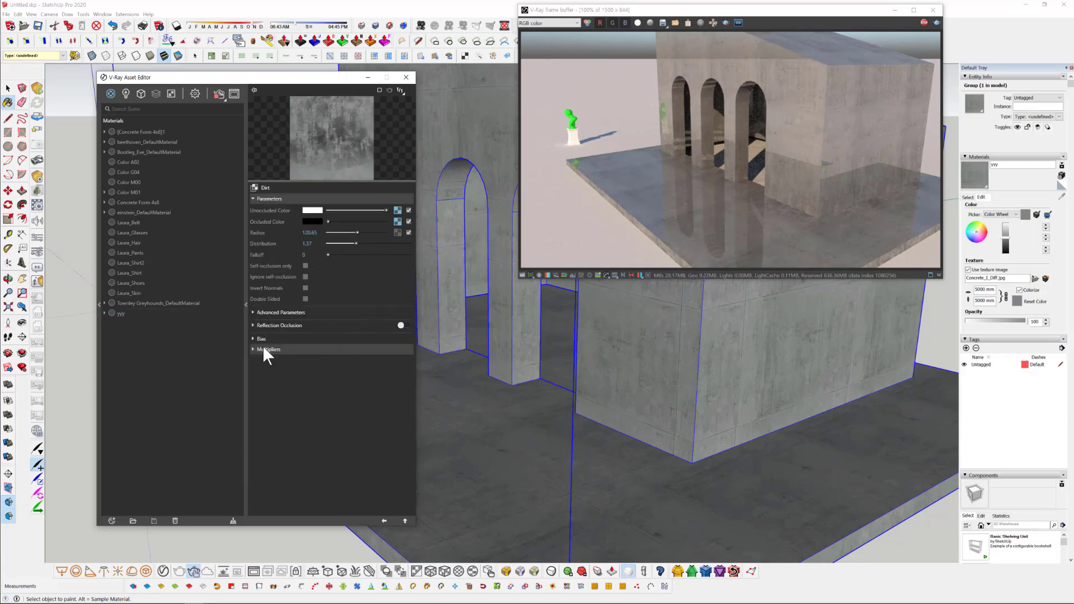
- Enable Reflection Occlusion (Phong) in the reflection's Dirt texture, set its Glossiness to 0.867, and view the building from another angle
left_click(279, 326)
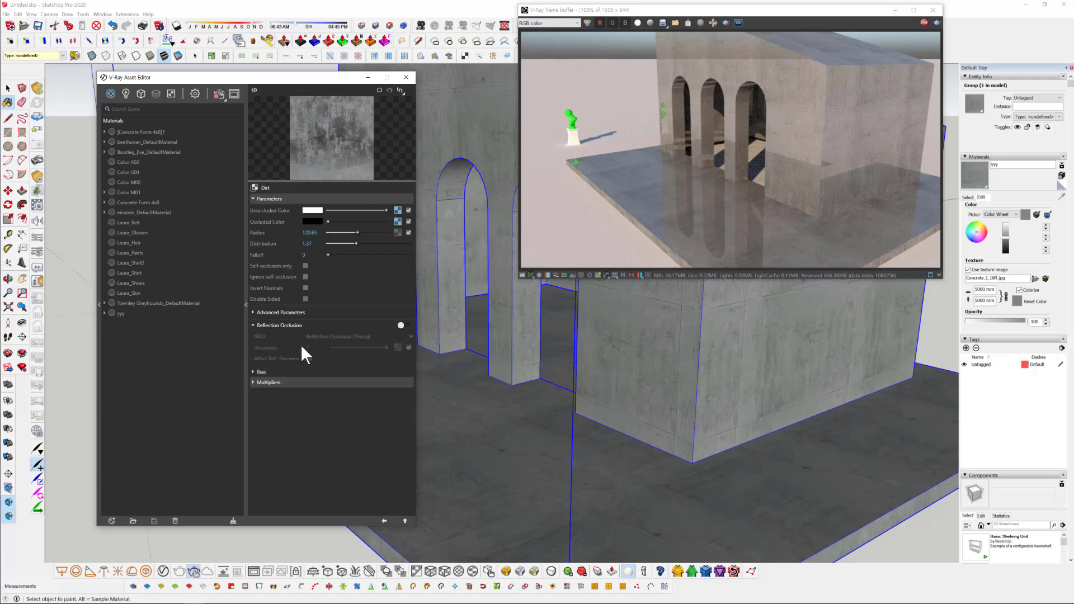
left_click(402, 325)
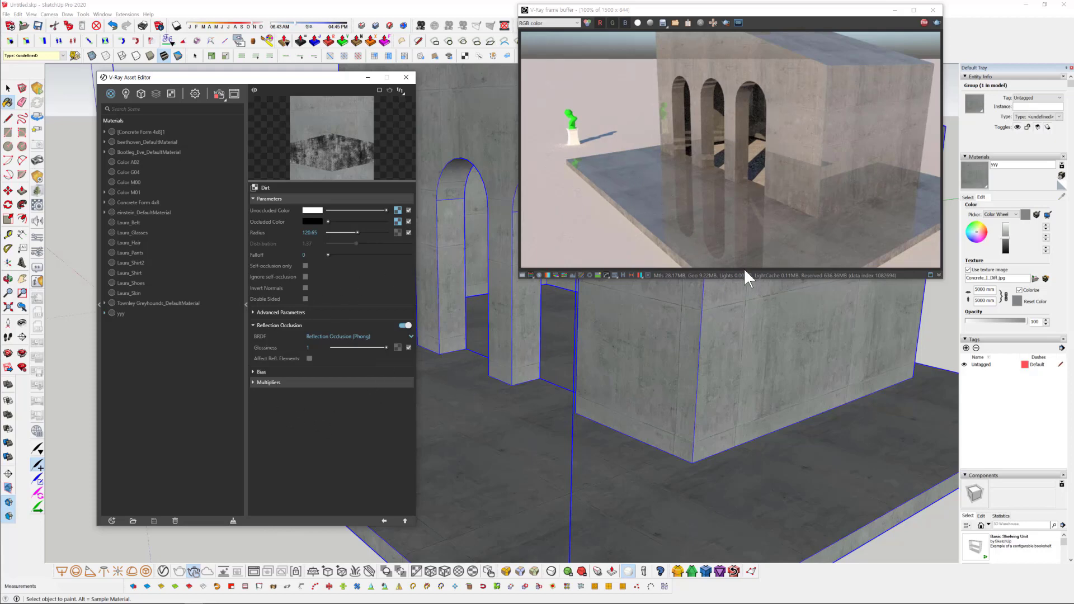
mouse_move(684, 412)
middle_mouse_down()
mouse_move(679, 437)
mouse_move(642, 445)
mouse_move(577, 412)
middle_mouse_up()
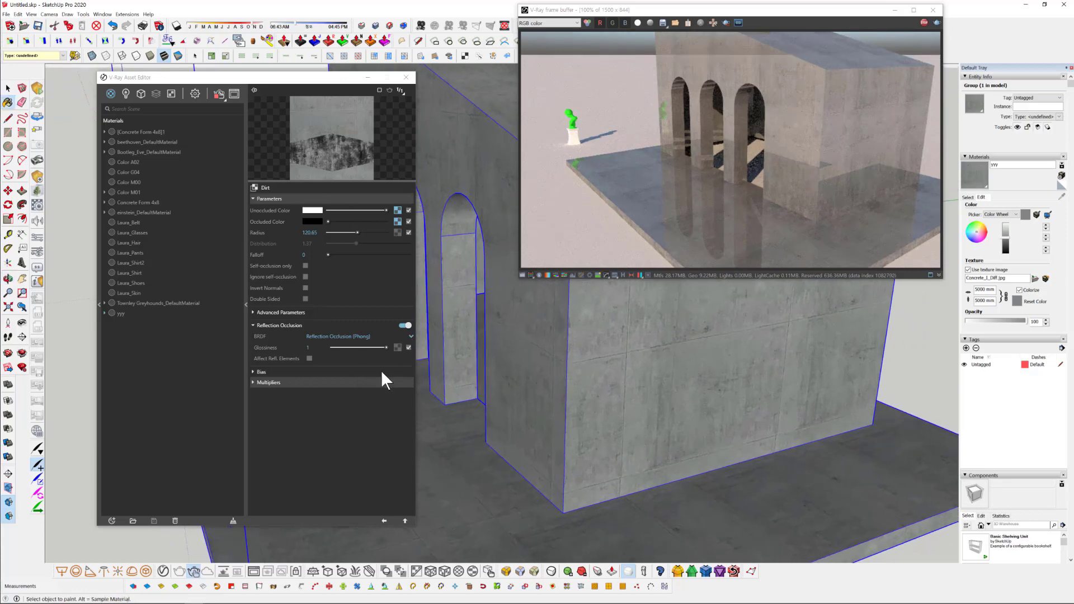
left_click(380, 348)
mouse_move(602, 351)
middle_mouse_down()
mouse_move(640, 427)
mouse_move(659, 434)
middle_mouse_up()
mouse_move(504, 492)
middle_mouse_down()
mouse_move(613, 509)
mouse_move(406, 417)
middle_mouse_up()
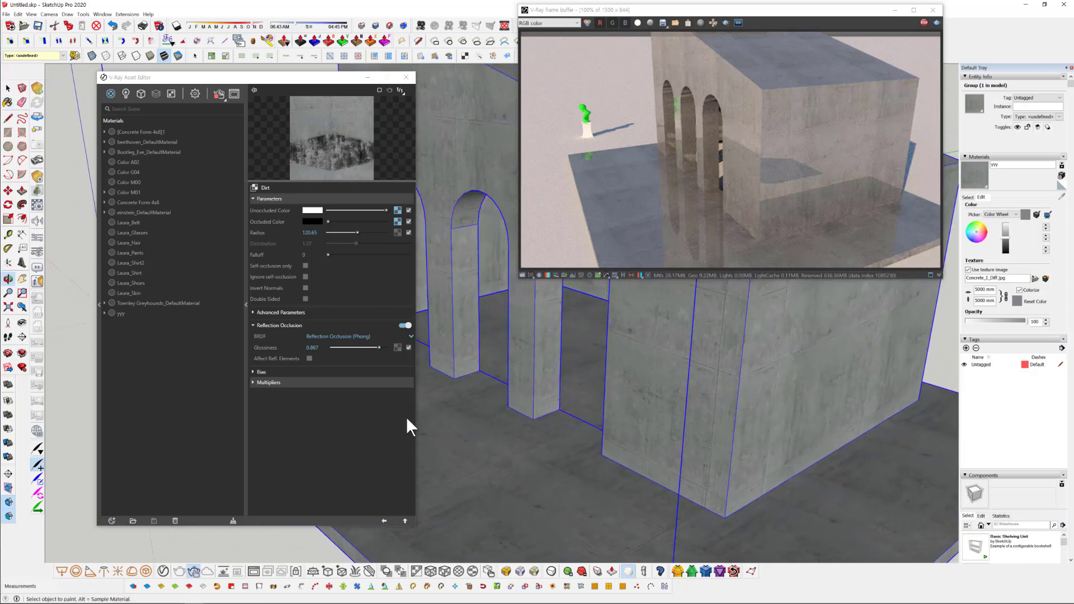
- Stop the interactive render, open the render settings, and expand the material library in the V-Ray Asset Editor
key("b")
left_click(221, 97)
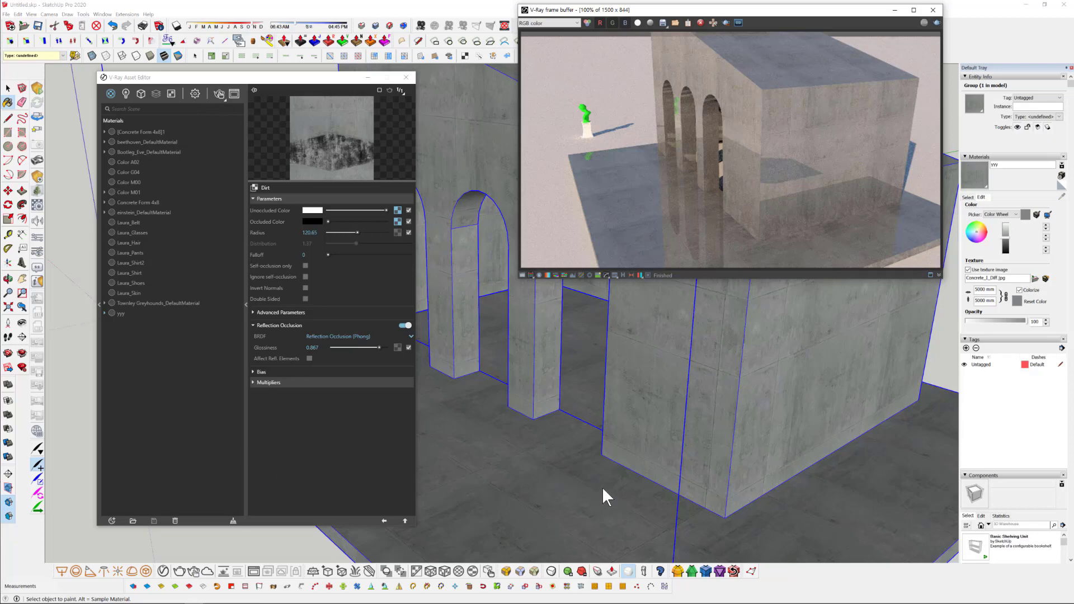
mouse_move(607, 458)
middle_mouse_down()
mouse_move(659, 486)
mouse_move(655, 450)
mouse_move(628, 441)
middle_mouse_up()
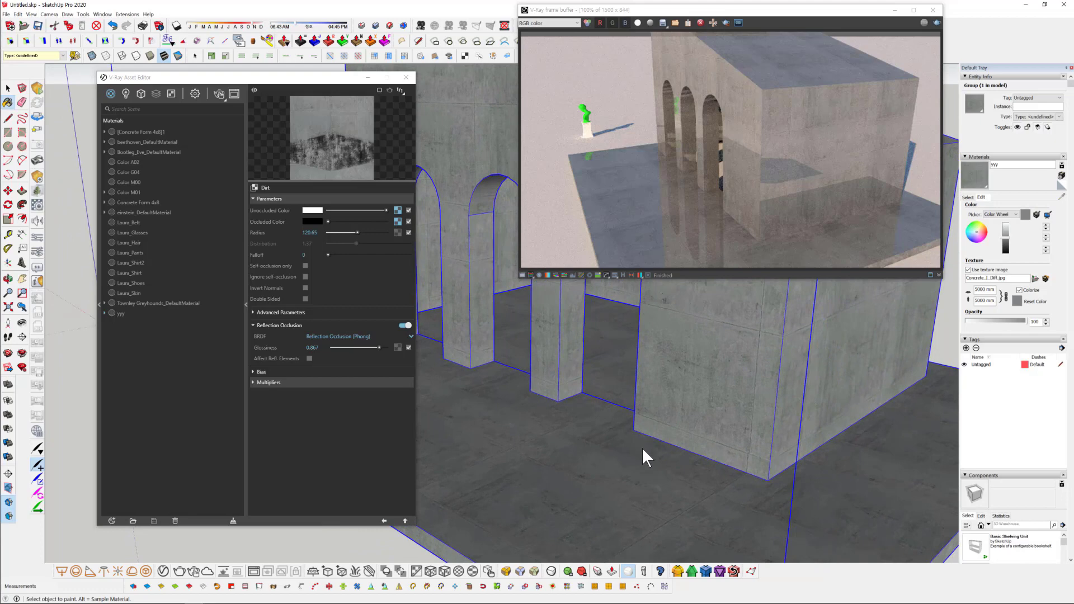
left_click(195, 93)
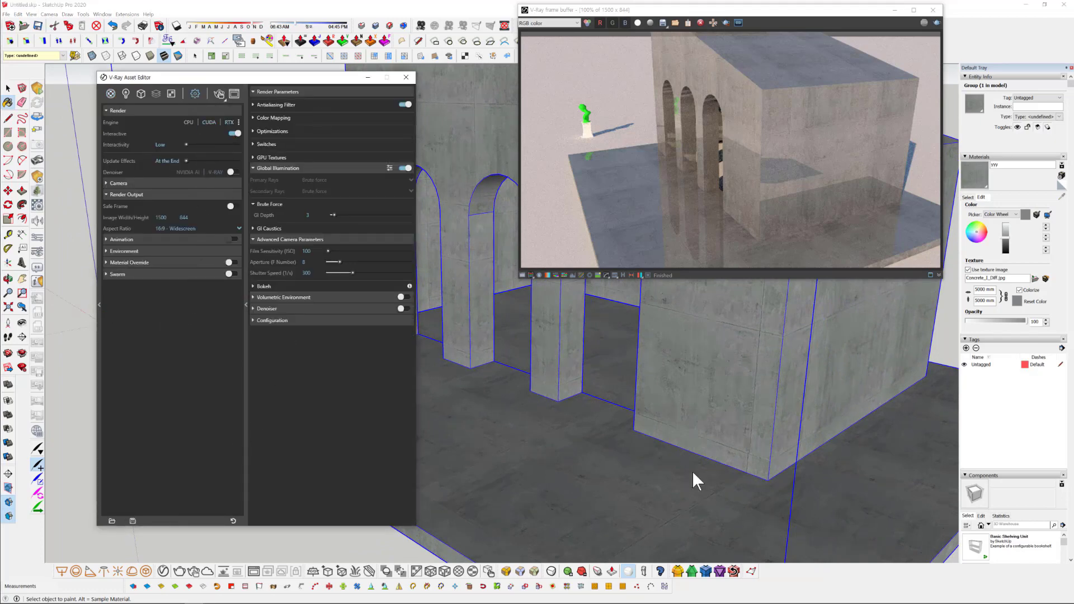
mouse_move(693, 473)
middle_mouse_down()
mouse_move(746, 453)
mouse_move(772, 458)
mouse_move(641, 463)
middle_mouse_up()
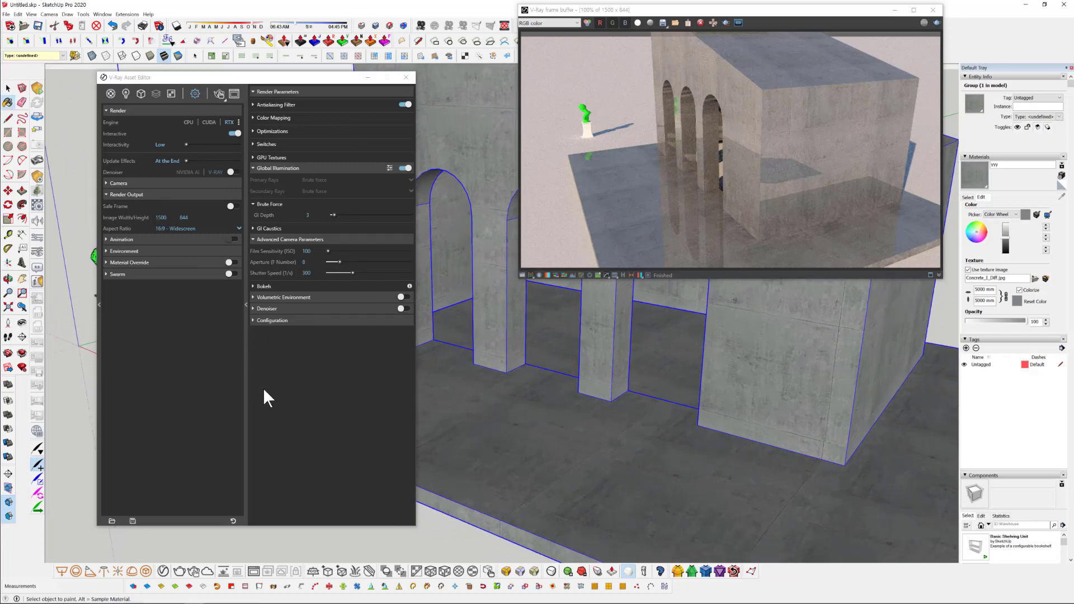
left_click(99, 303)
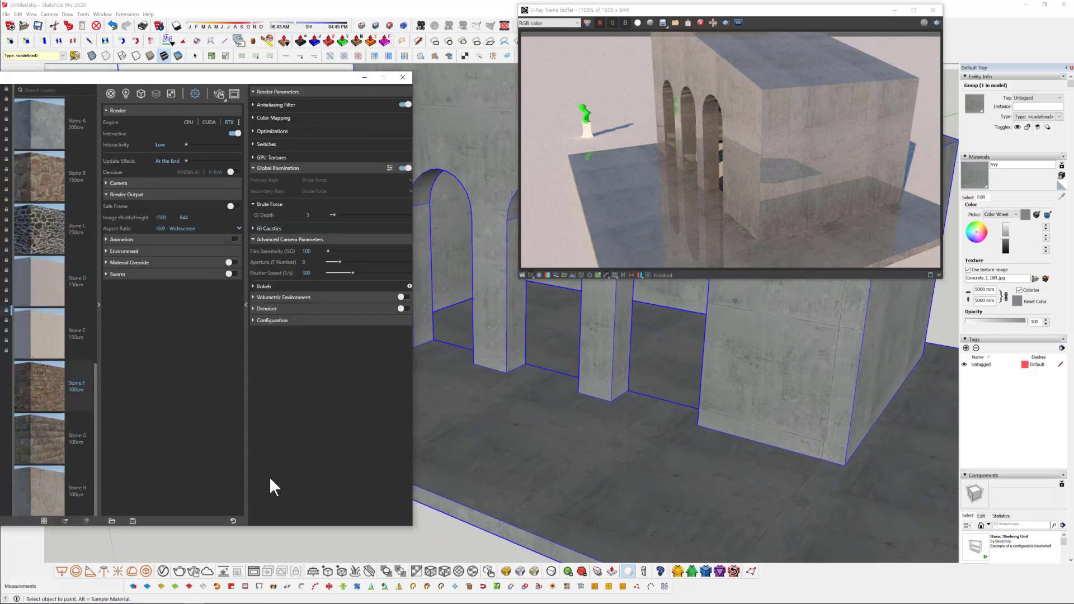
left_click_drag(281, 79, 359, 69)
- Frame the green bust on its pedestal up close and render it with V-Ray Interactive
mouse_move(597, 496)
middle_mouse_down()
mouse_move(697, 473)
mouse_move(747, 509)
mouse_move(592, 367)
middle_mouse_up()
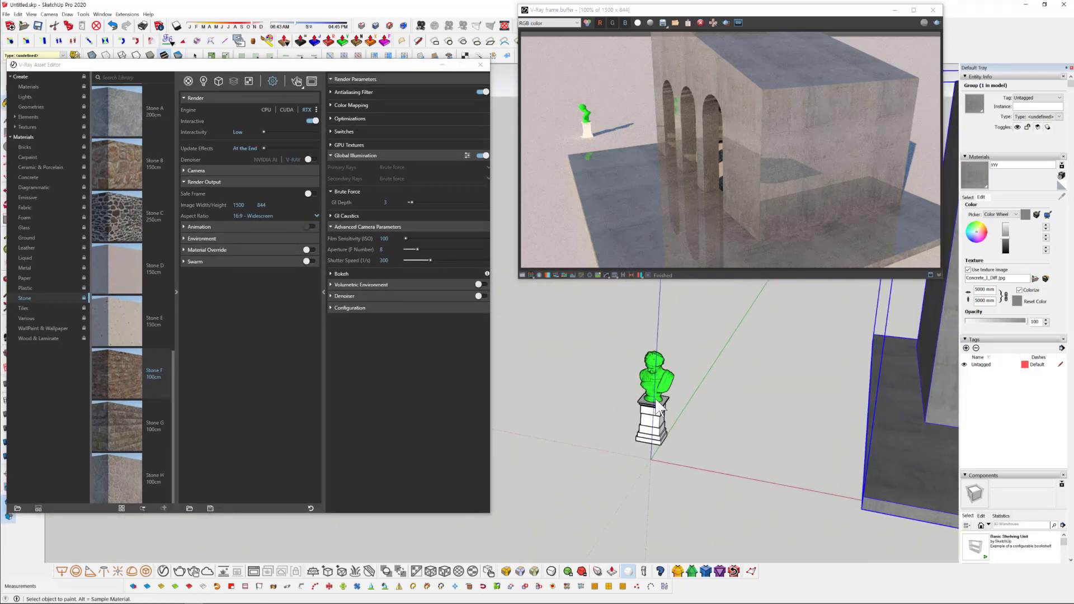
scroll(657, 415, "up", 3)
scroll(649, 398, "up", 3)
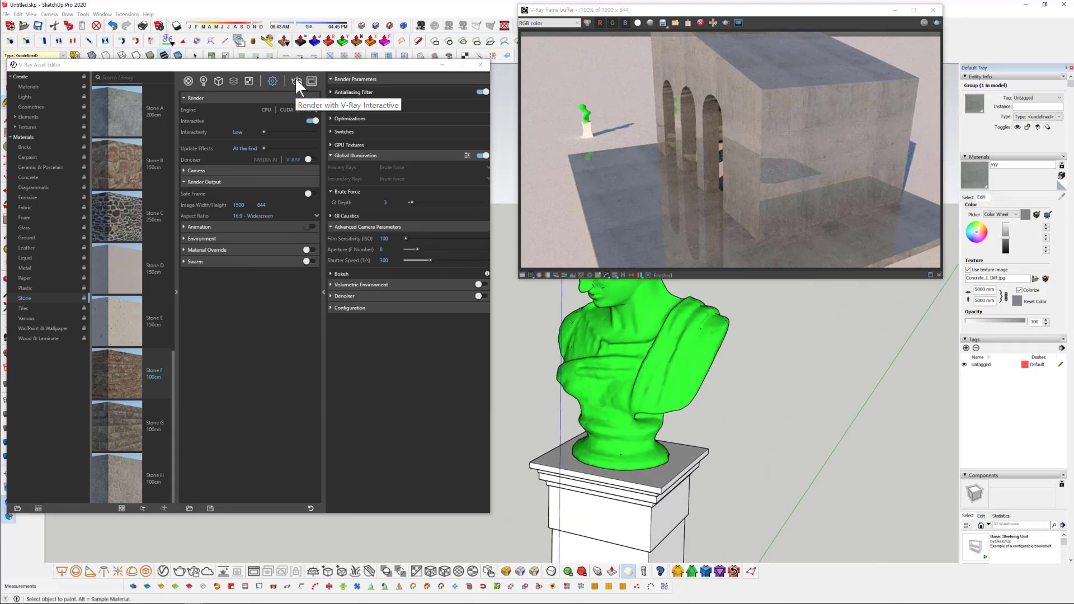
left_click(294, 78)
mouse_move(673, 468)
middle_mouse_down()
mouse_move(642, 465)
mouse_move(620, 391)
mouse_move(620, 500)
mouse_move(611, 481)
middle_mouse_up()
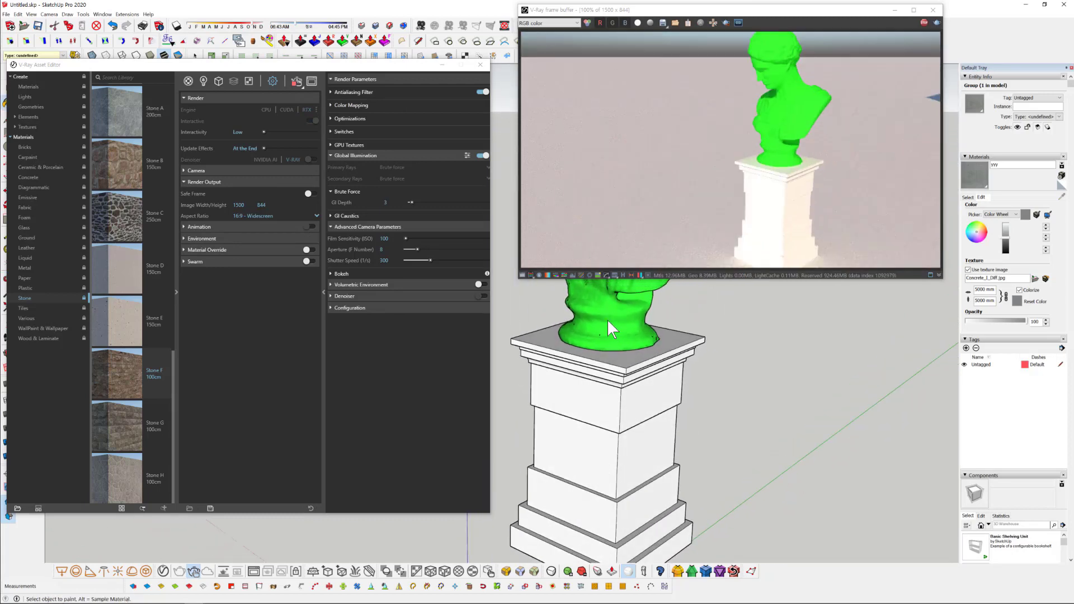
scroll(607, 319, "up", 3)
mouse_move(600, 328)
middle_mouse_down()
mouse_move(649, 421)
mouse_move(611, 521)
mouse_move(673, 470)
mouse_move(834, 431)
mouse_move(690, 487)
mouse_move(664, 359)
mouse_move(610, 463)
mouse_move(576, 472)
mouse_move(593, 492)
middle_mouse_up()
scroll(643, 459, "up", 5)
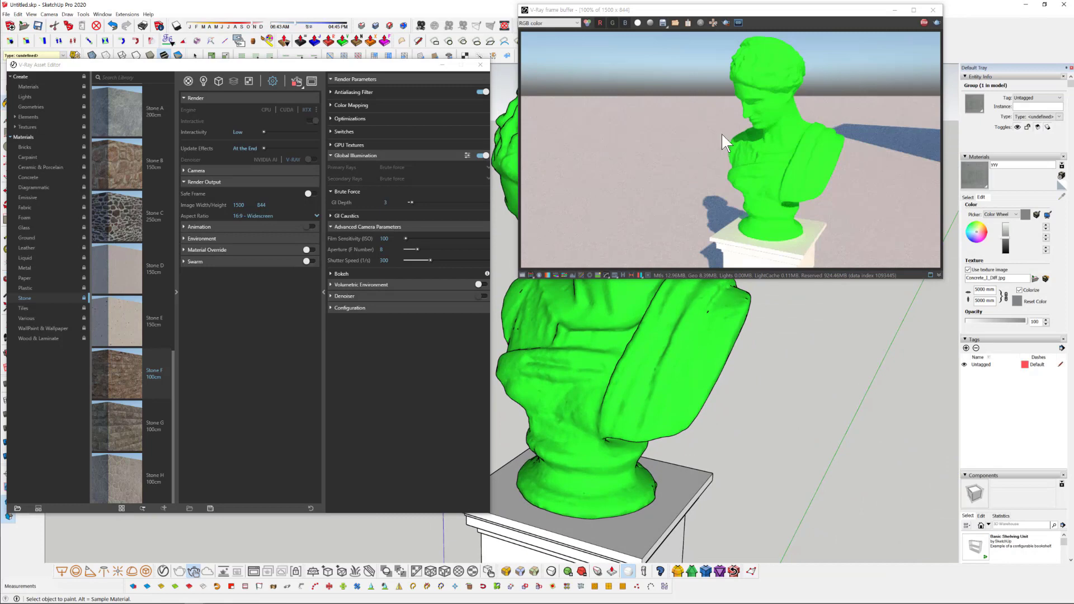
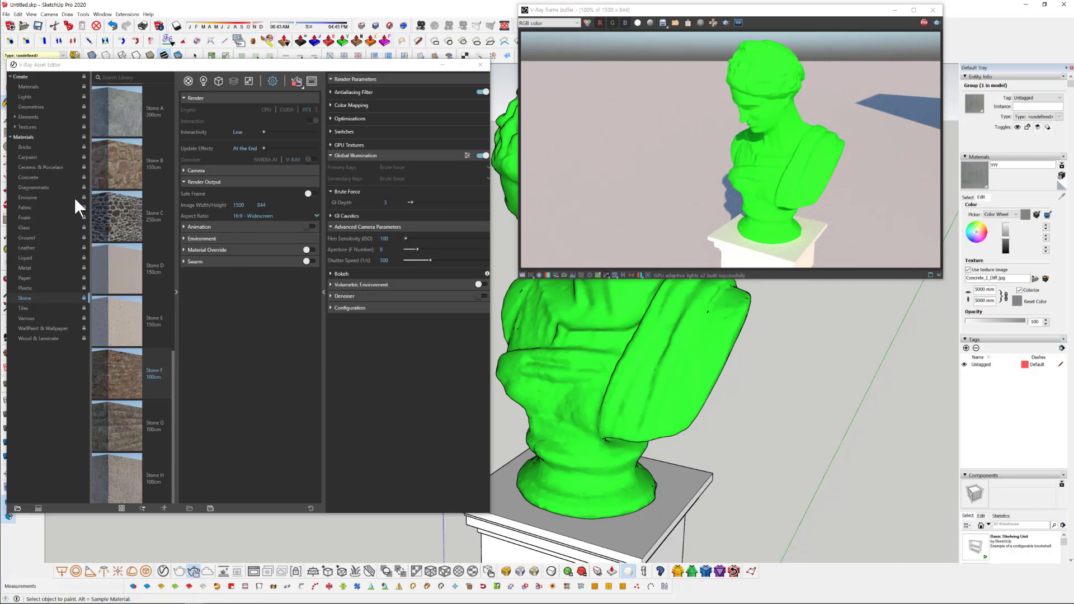
- Move the V-Ray Asset Editor aside and minimize the frame buffer so that the whole pedestal is in view
left_click_drag(297, 64, 332, 22)
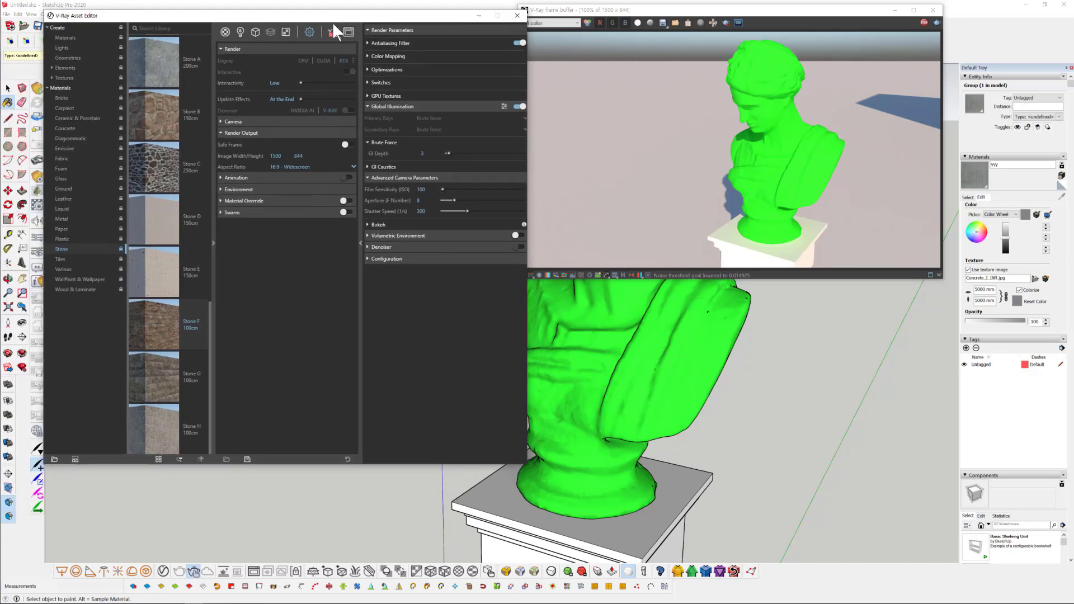
mouse_move(654, 348)
middle_mouse_down()
mouse_move(706, 410)
mouse_move(731, 302)
middle_mouse_up()
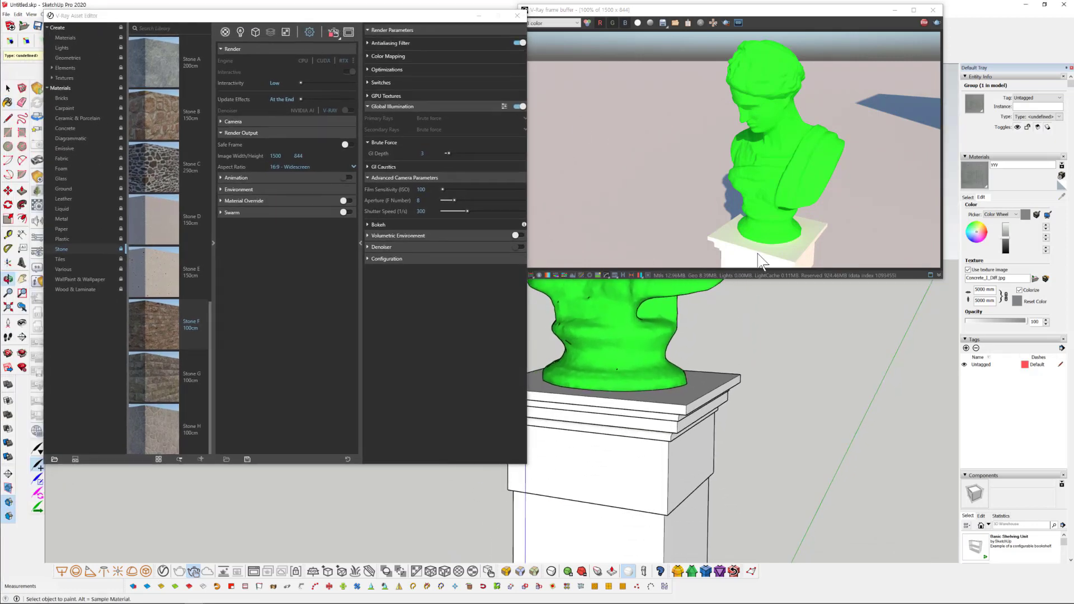
left_click(895, 11)
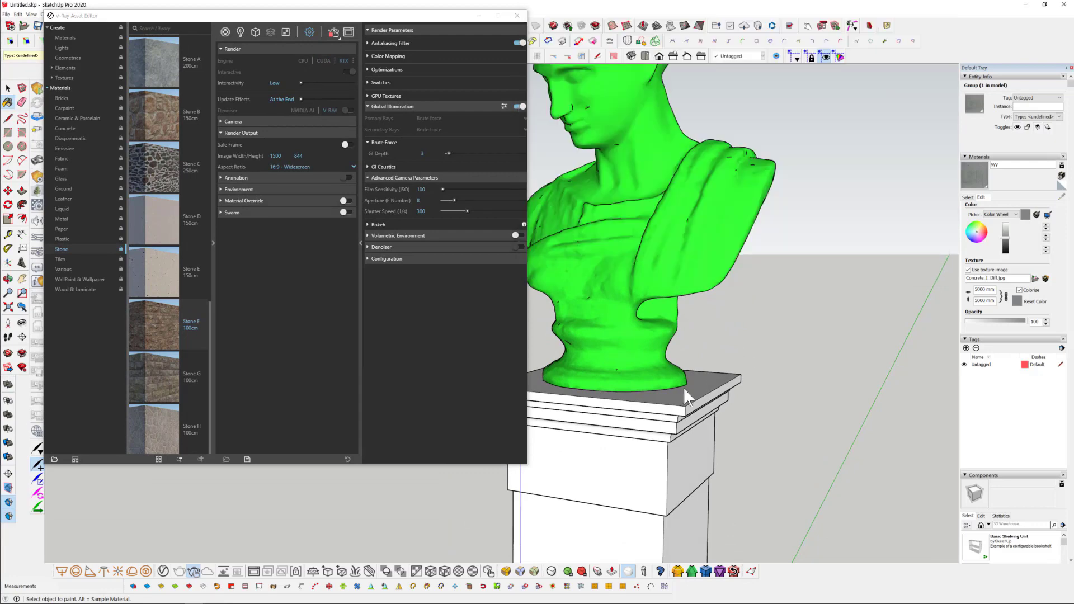
mouse_move(683, 387)
middle_mouse_down()
mouse_move(696, 448)
mouse_move(452, 70)
middle_mouse_up()
left_click(330, 32)
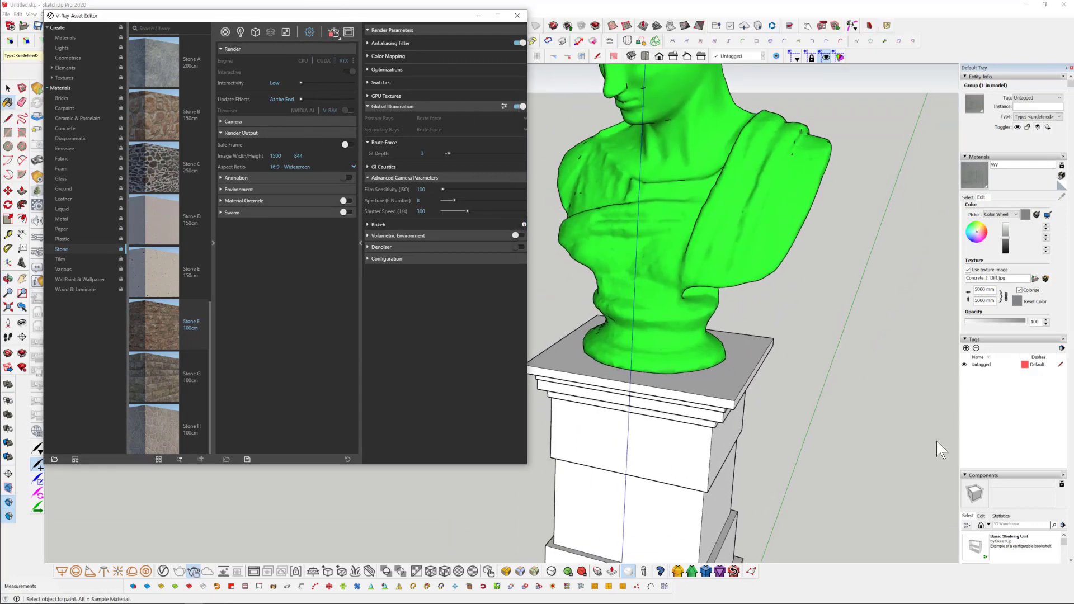
mouse_move(937, 441)
middle_mouse_down()
mouse_move(807, 364)
mouse_move(767, 415)
mouse_move(783, 501)
mouse_move(780, 369)
middle_mouse_up()
scroll(767, 414, "down", 2)
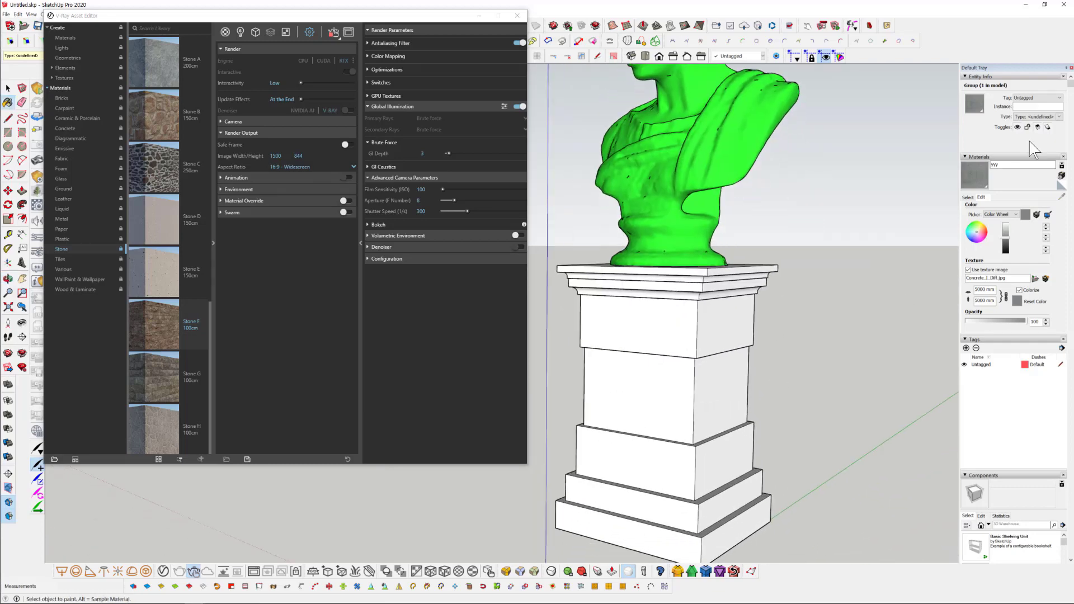
- Choose the white Color M00 from the Colors material collection and paint the pedestal with it
left_click(967, 197)
left_click(1012, 207)
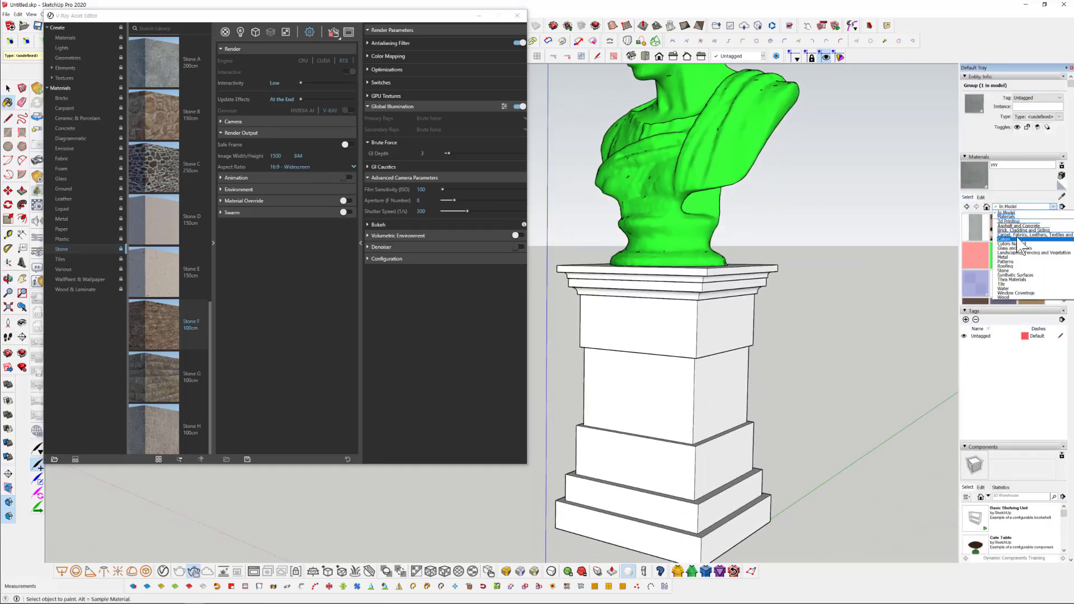
left_click(1016, 238)
middle_click_drag(654, 432, 680, 444)
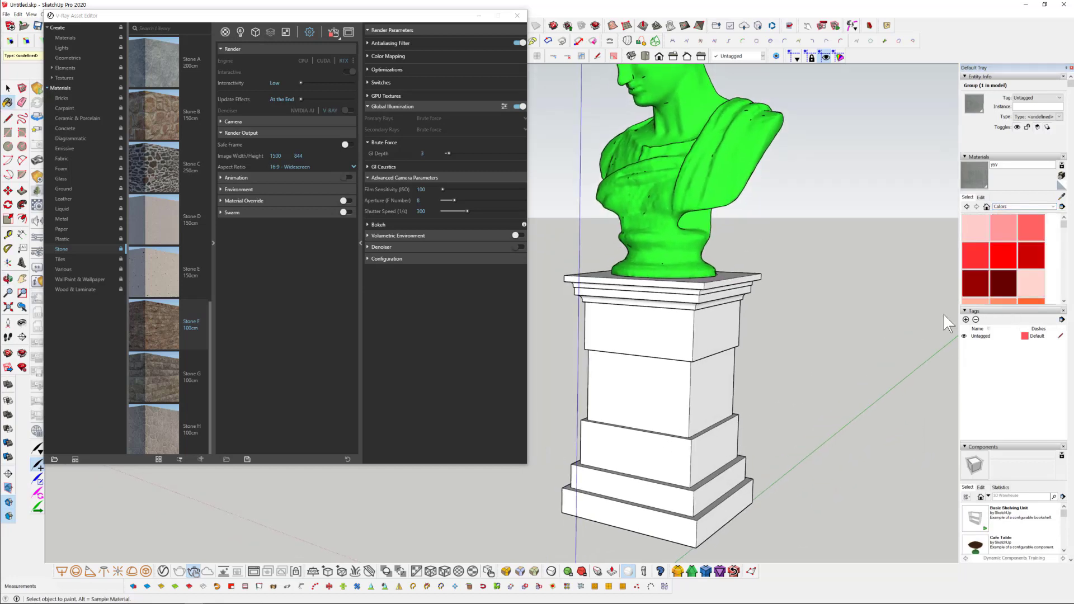
scroll(1011, 269, "down", 5)
scroll(1012, 269, "down", 1)
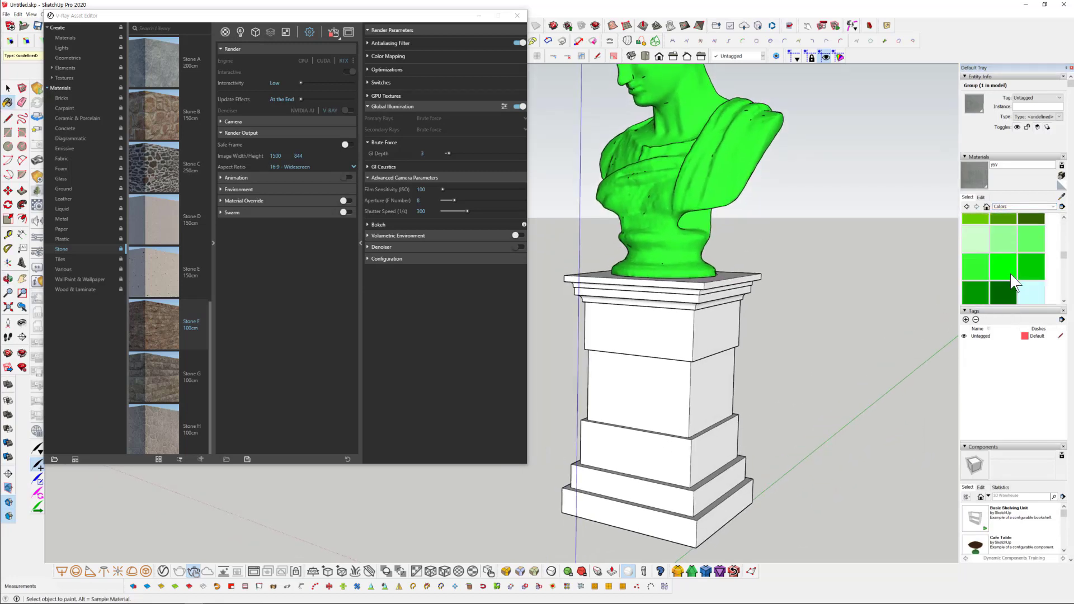
scroll(1005, 268, "down", 1)
scroll(1005, 267, "down", 3)
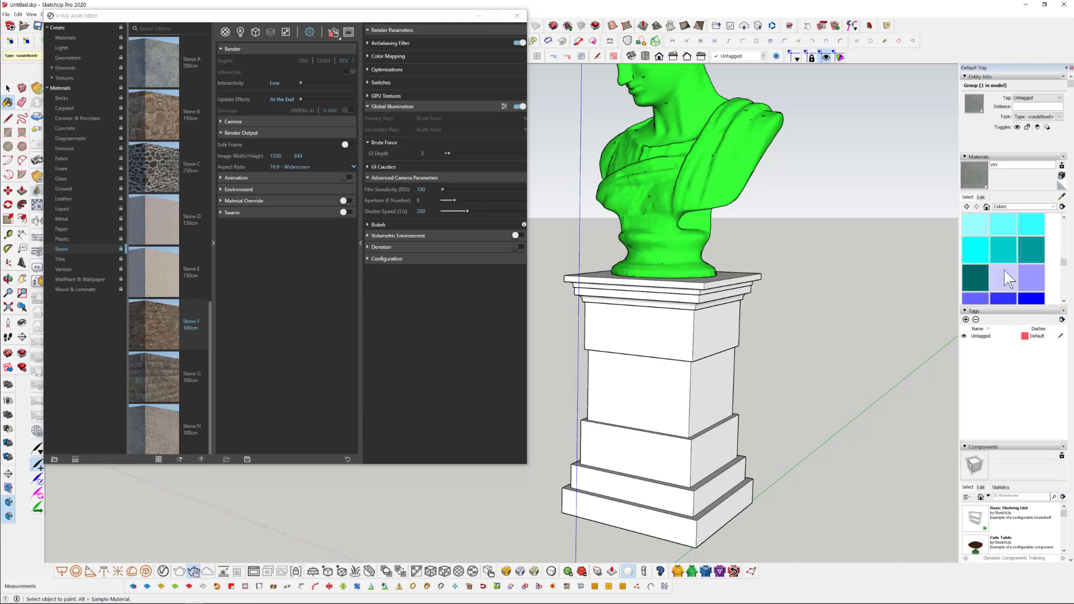
scroll(990, 256, "down", 4)
scroll(989, 259, "down", 5)
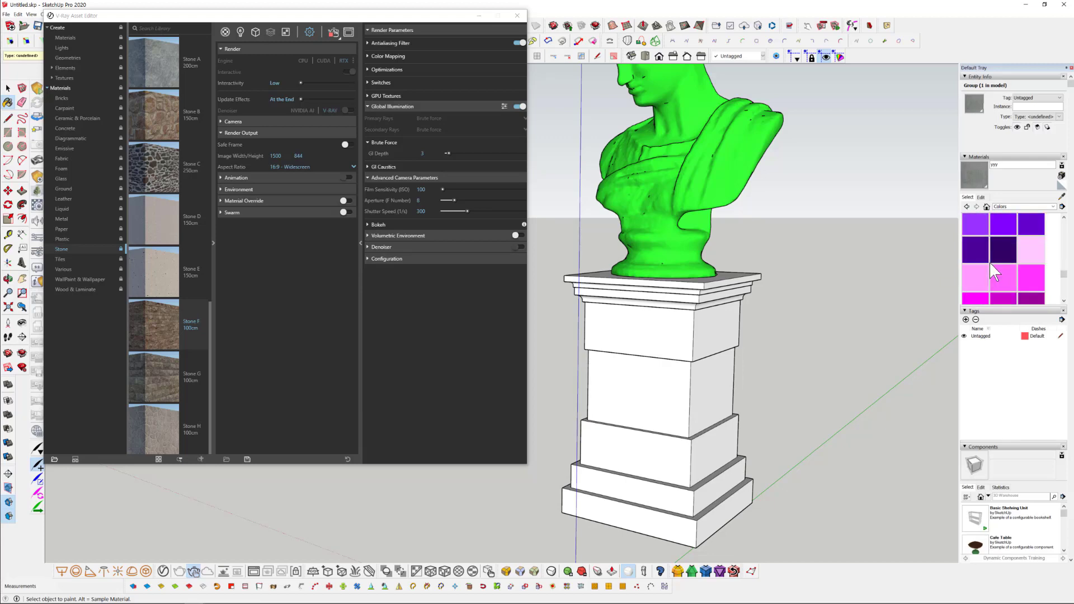
left_click(980, 254)
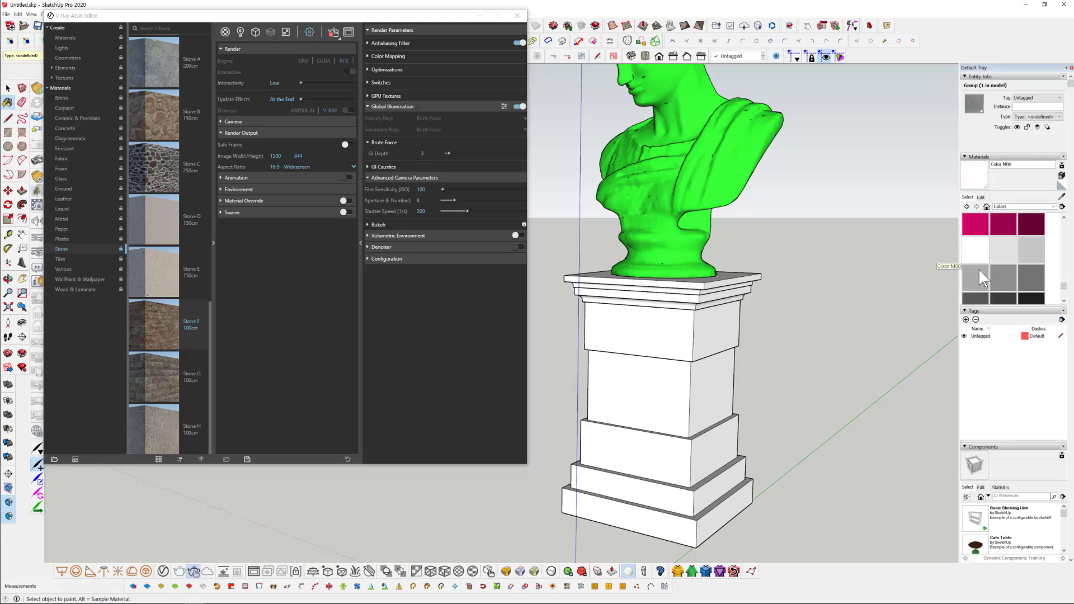
middle_click_drag(662, 385, 671, 413)
- Hide the render settings, start an interactive render of the bust and pedestal, and move the V-Ray Asset Editor aside
left_click(361, 243)
middle_click_drag(715, 480, 719, 442)
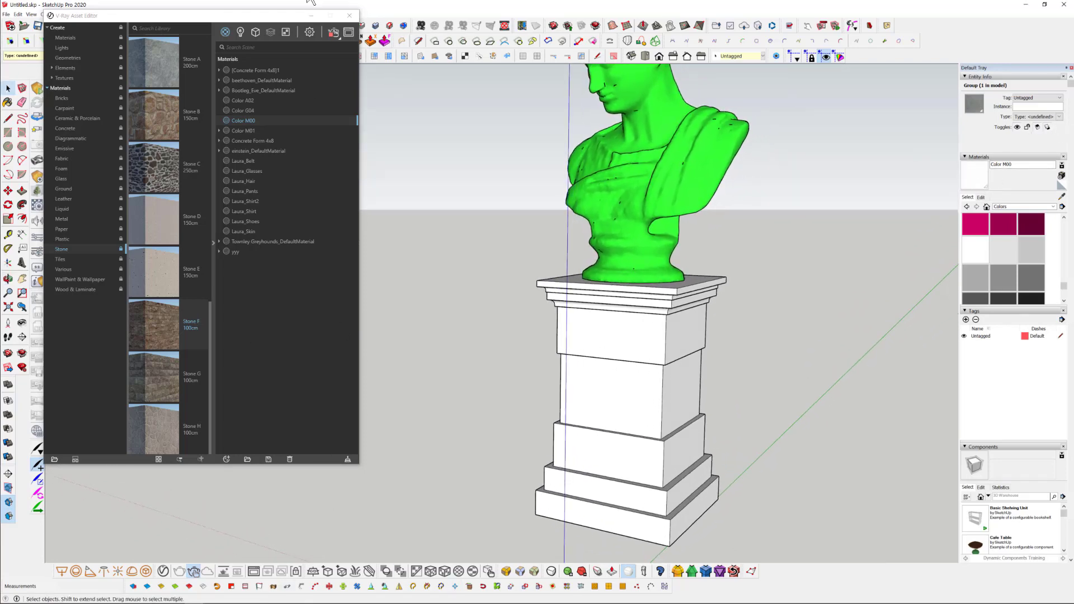
left_click(332, 28)
left_click(347, 32)
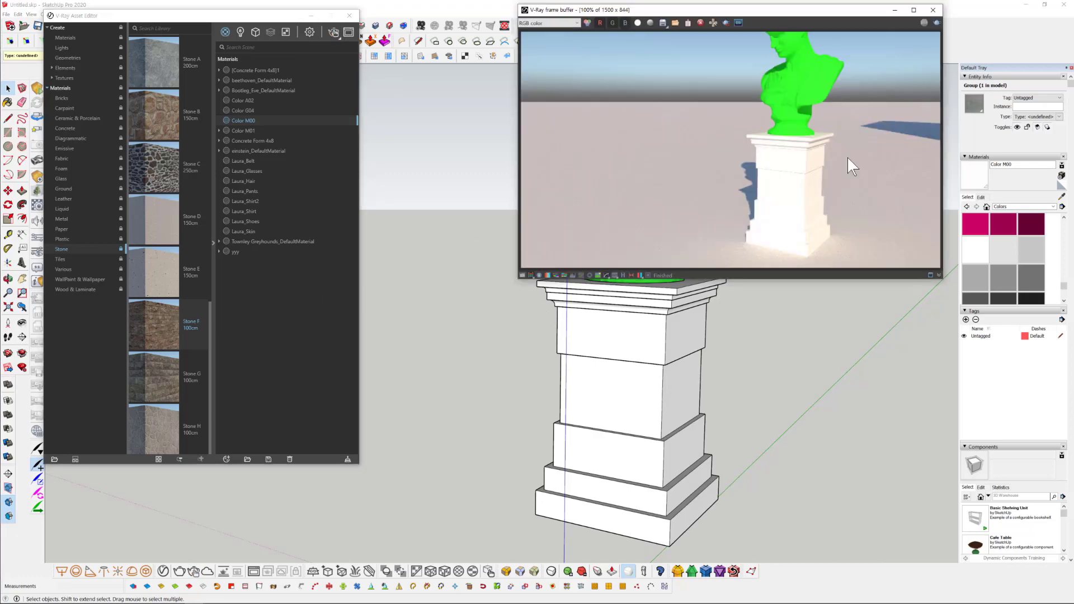
middle_click_drag(602, 508, 521, 486)
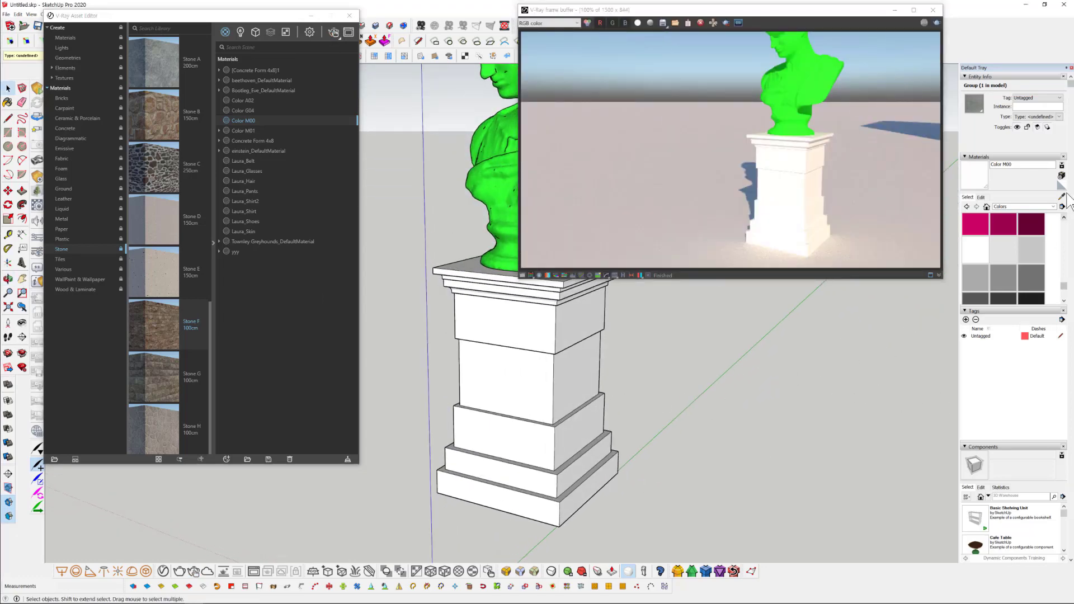
key("b")
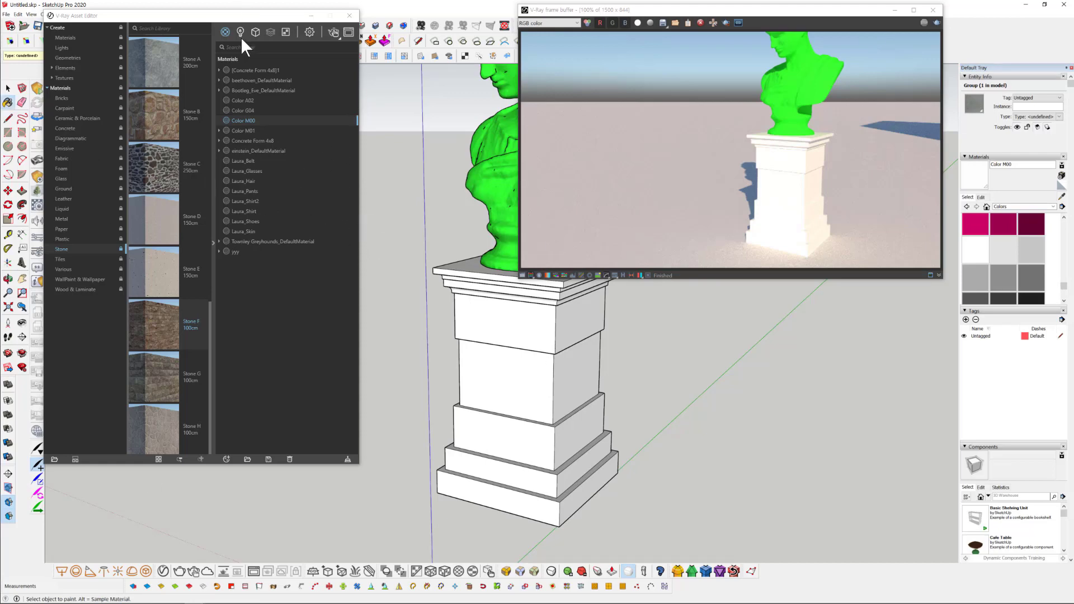
left_click_drag(253, 13, 0, 17)
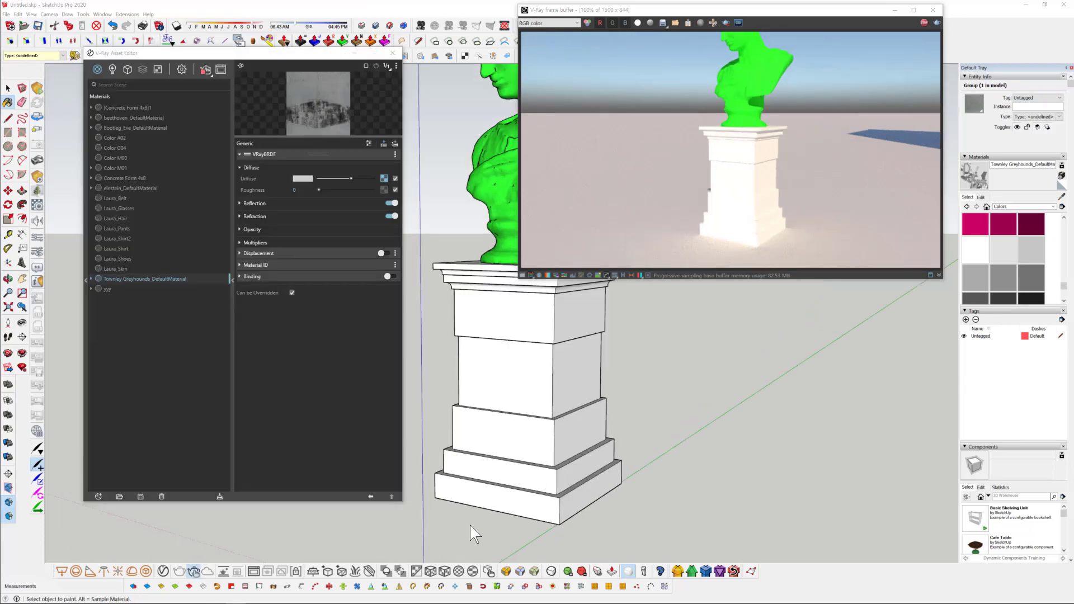
- Sample the pedestal's material and select Color M00 in the V-Ray Asset Editor
mouse_move(471, 528)
middle_mouse_down()
mouse_move(469, 497)
mouse_move(552, 451)
mouse_move(547, 490)
mouse_move(548, 443)
middle_mouse_up()
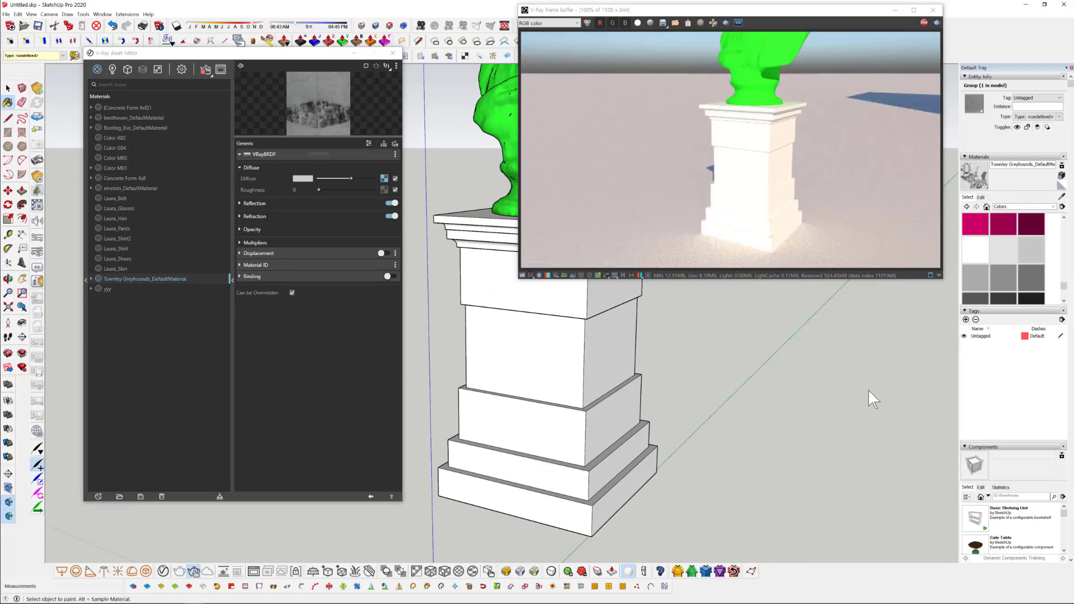
left_click(1062, 197)
left_click(580, 360)
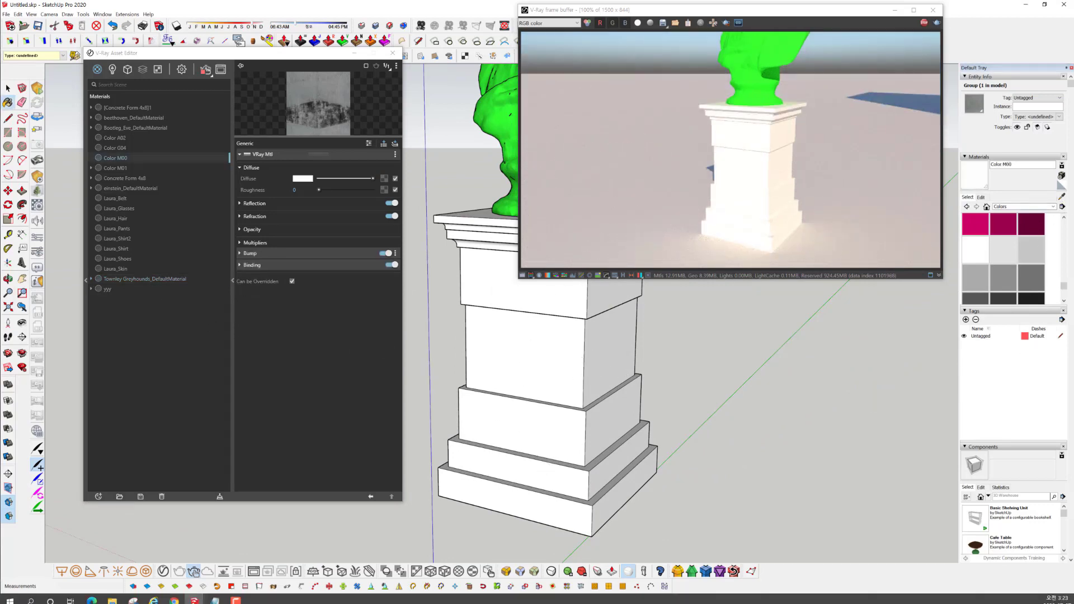
left_click(120, 157)
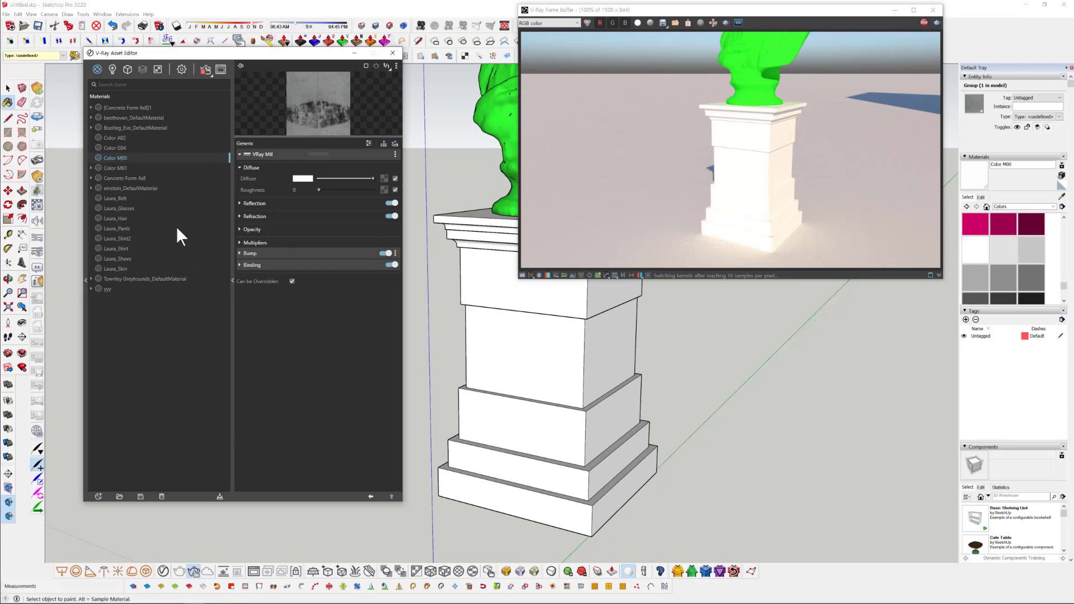
left_click(153, 149)
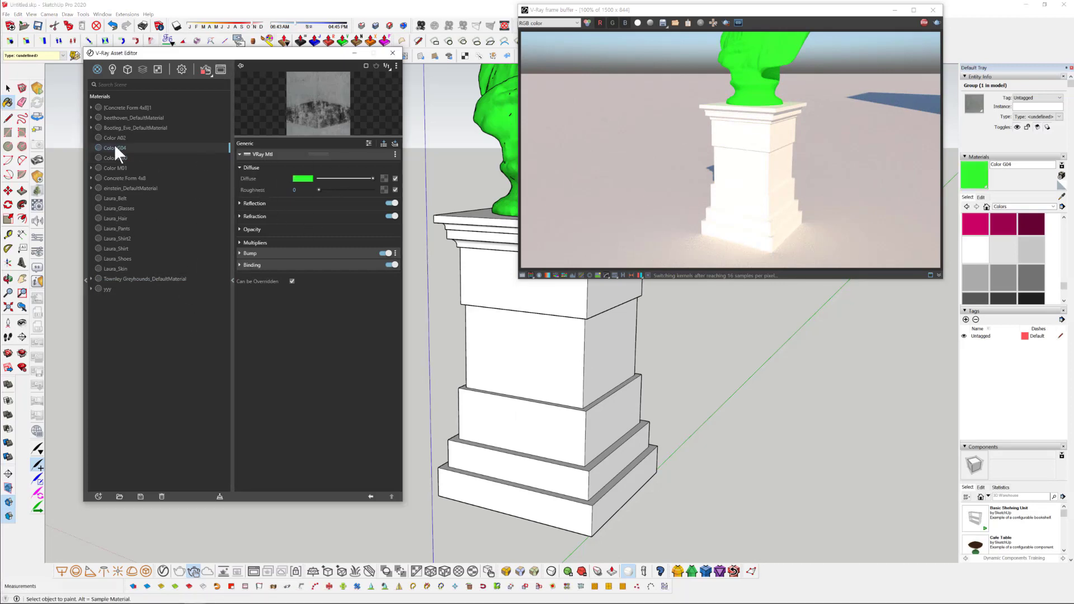
left_click(121, 157)
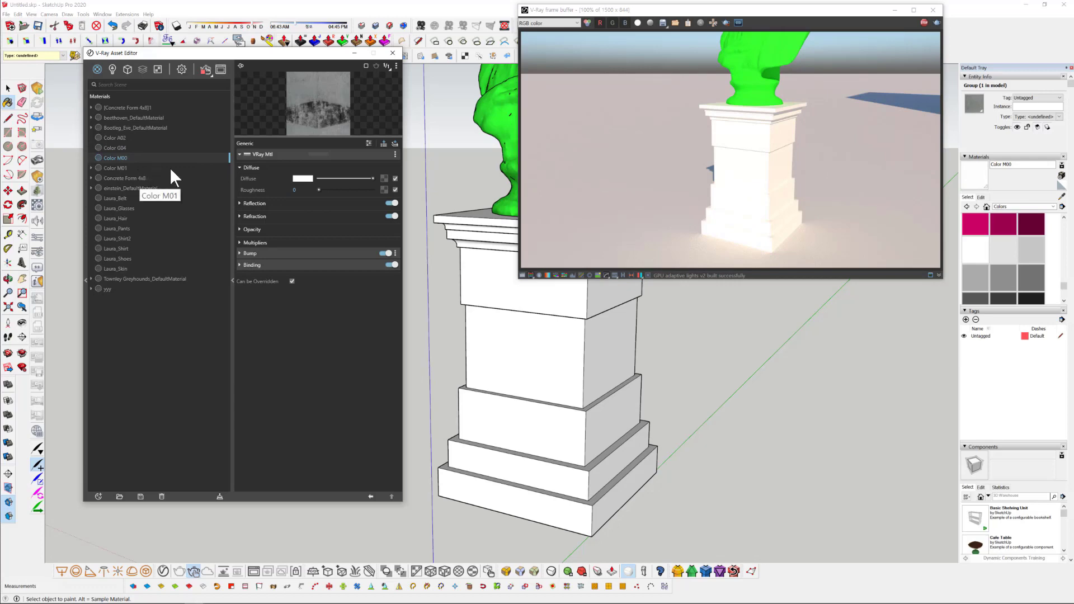
- Add a Dirt texture to the diffuse of Color M00 and set its unoccluded color to a slightly greyed white
left_click(383, 178)
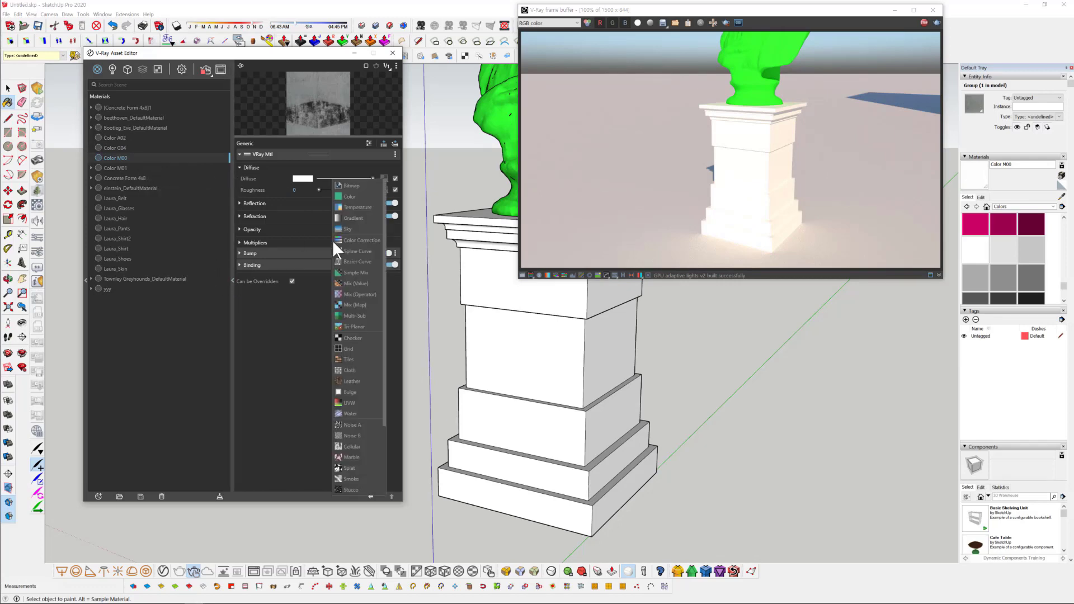
left_click(356, 480)
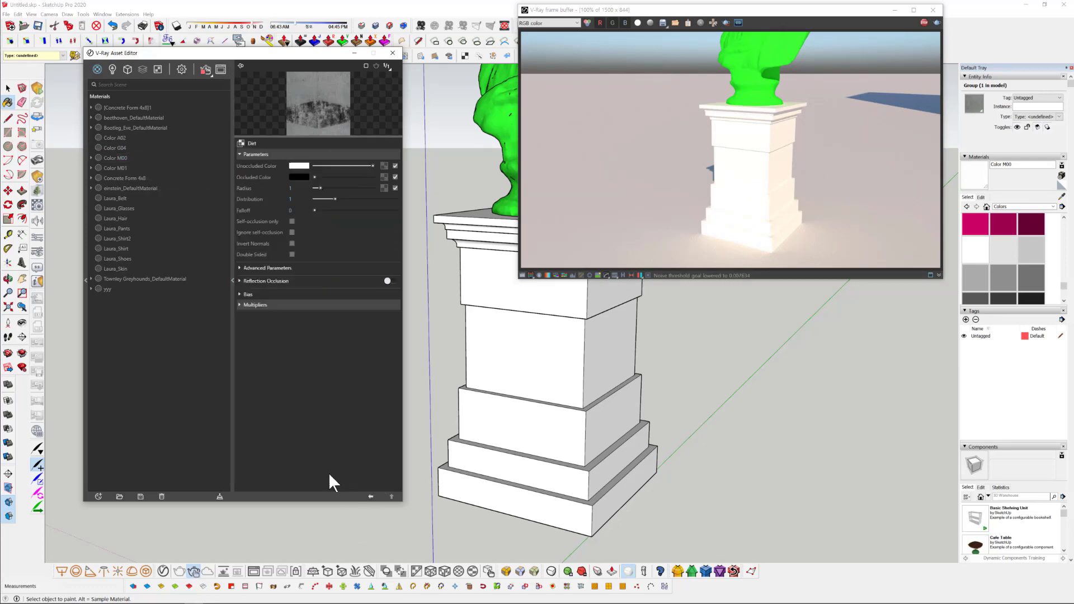
middle_click_drag(673, 459, 595, 460)
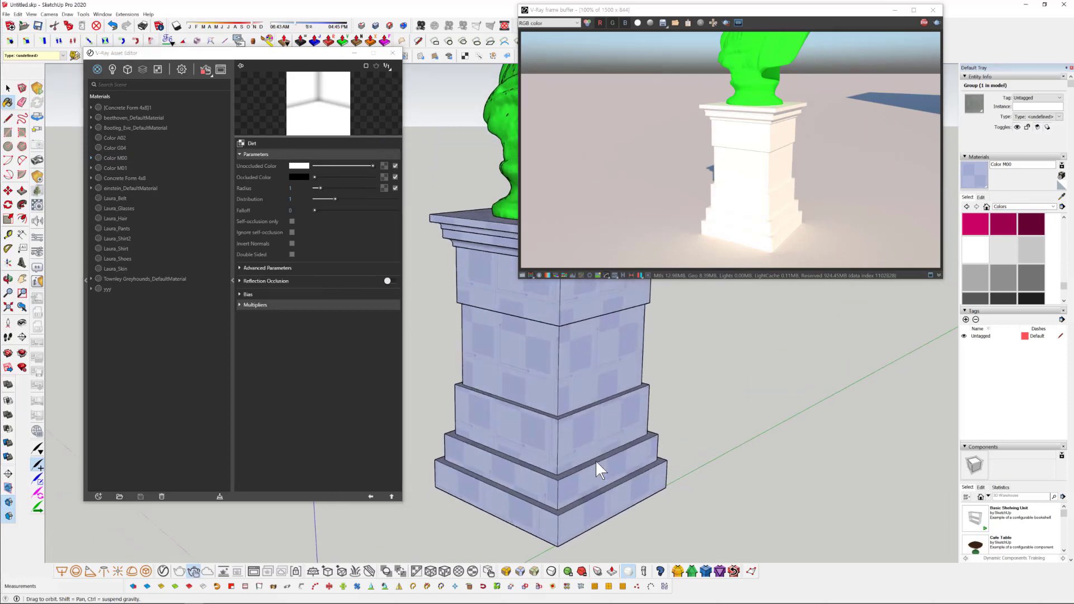
left_click(303, 166)
left_click_drag(280, 318, 239, 292)
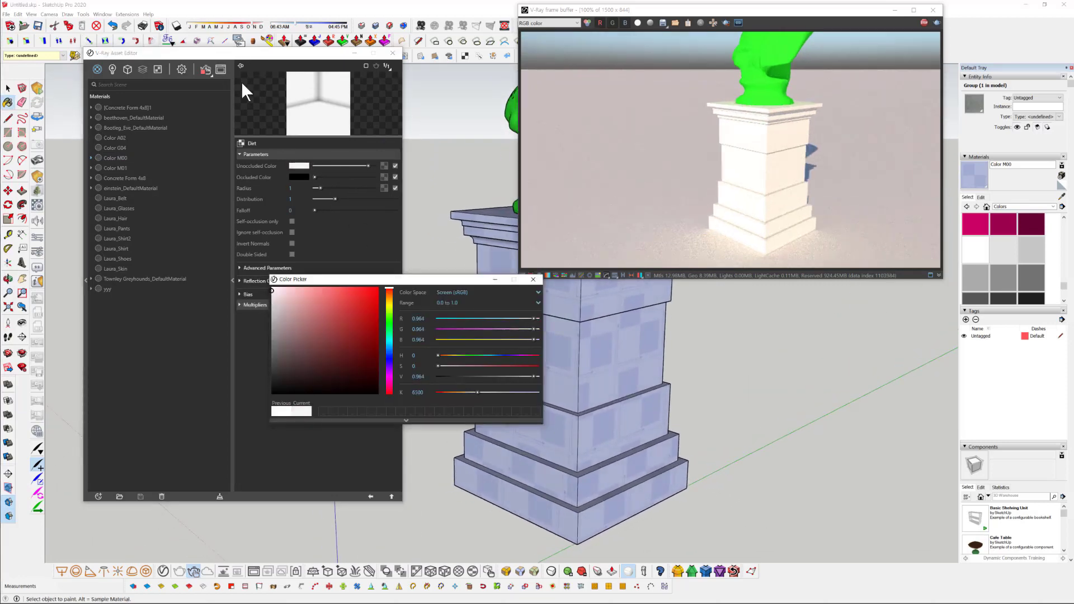
left_click(532, 280)
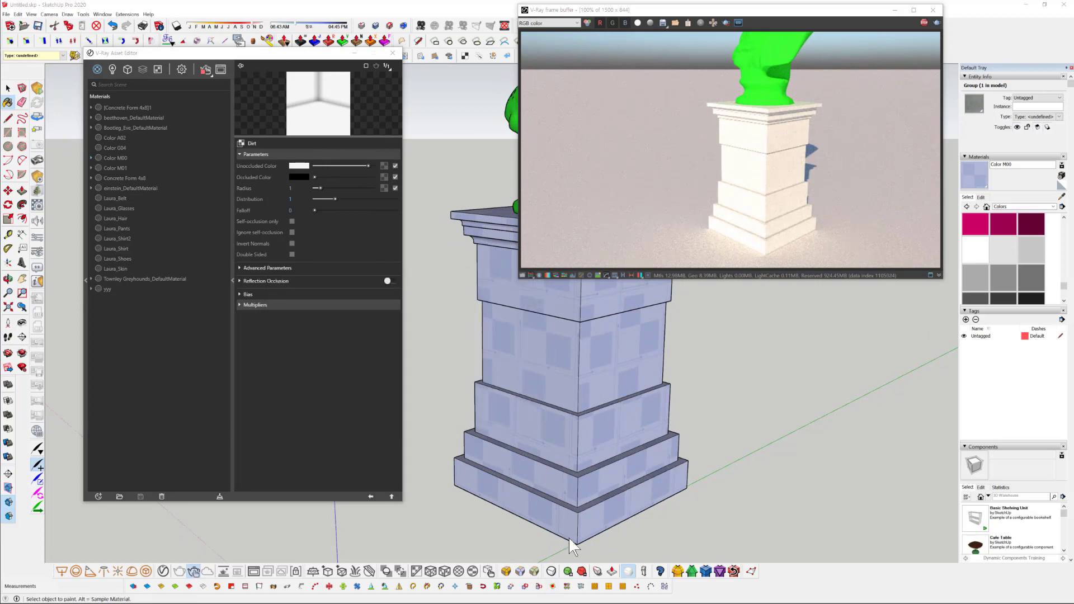
- Enable Invert Normals in the pedestal's Dirt texture and inspect the pedestal's edges up close in the render
mouse_move(568, 538)
middle_mouse_down()
mouse_move(465, 395)
mouse_move(526, 402)
mouse_move(566, 435)
mouse_move(551, 344)
mouse_move(380, 254)
middle_mouse_up()
scroll(521, 395, "up", 4)
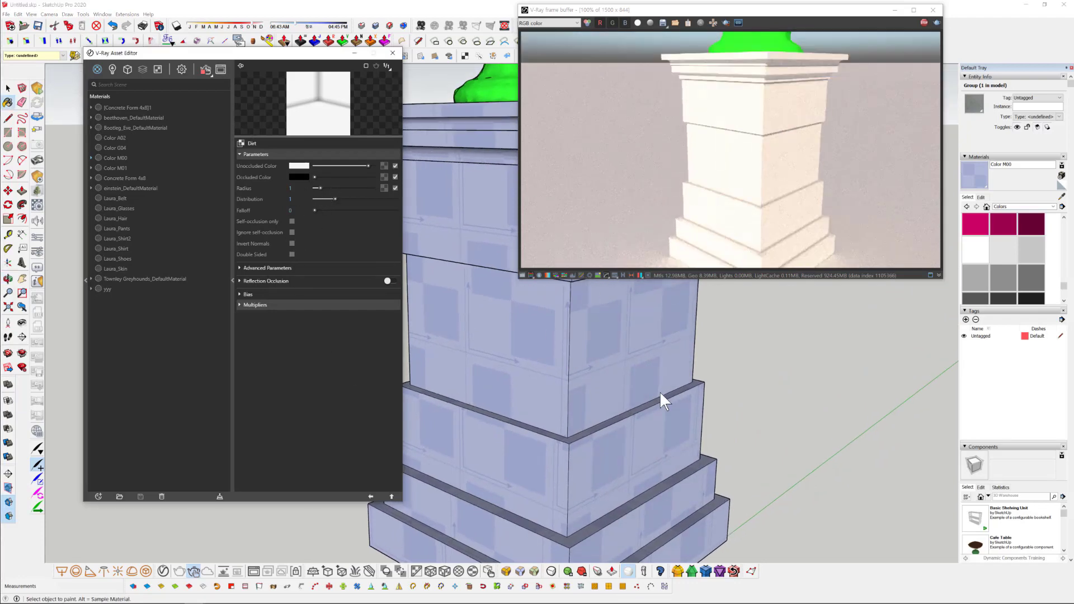
left_click(291, 243)
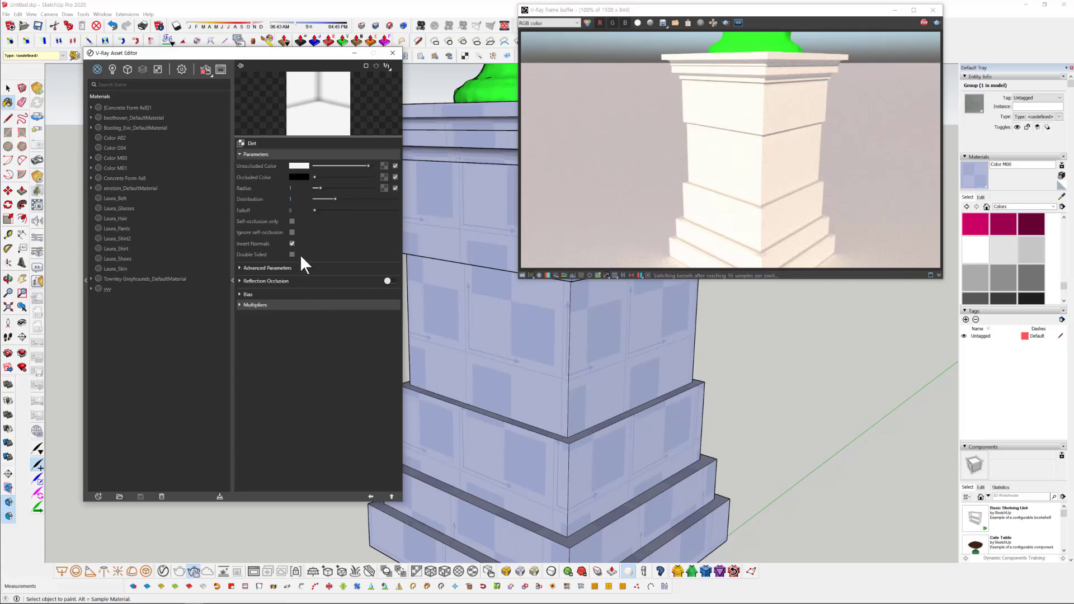
mouse_move(606, 442)
middle_mouse_down()
mouse_move(628, 454)
mouse_move(715, 195)
middle_mouse_up()
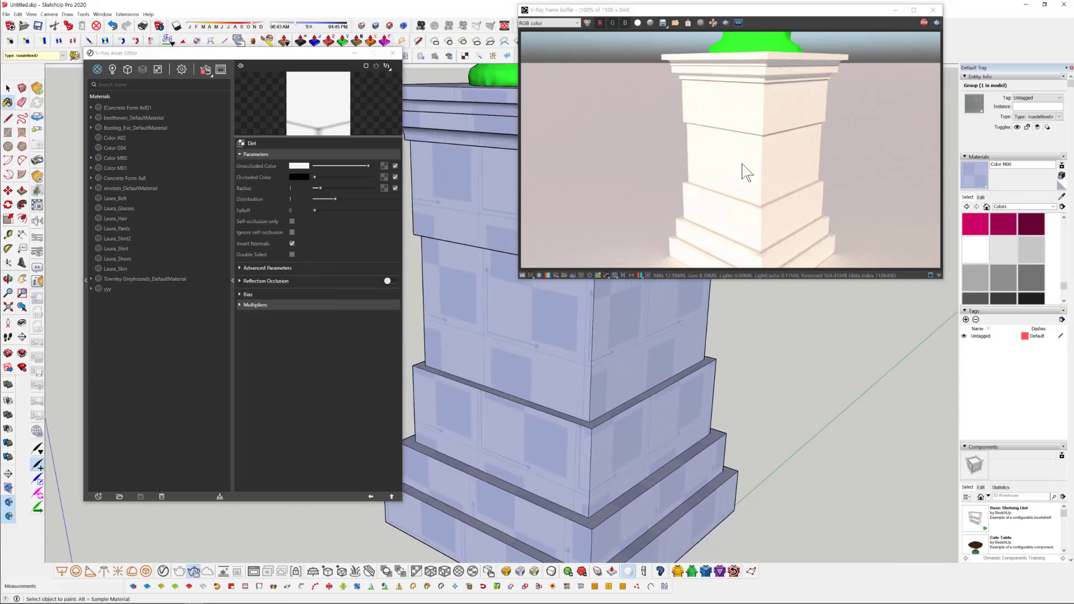
middle_click_drag(684, 351, 657, 471)
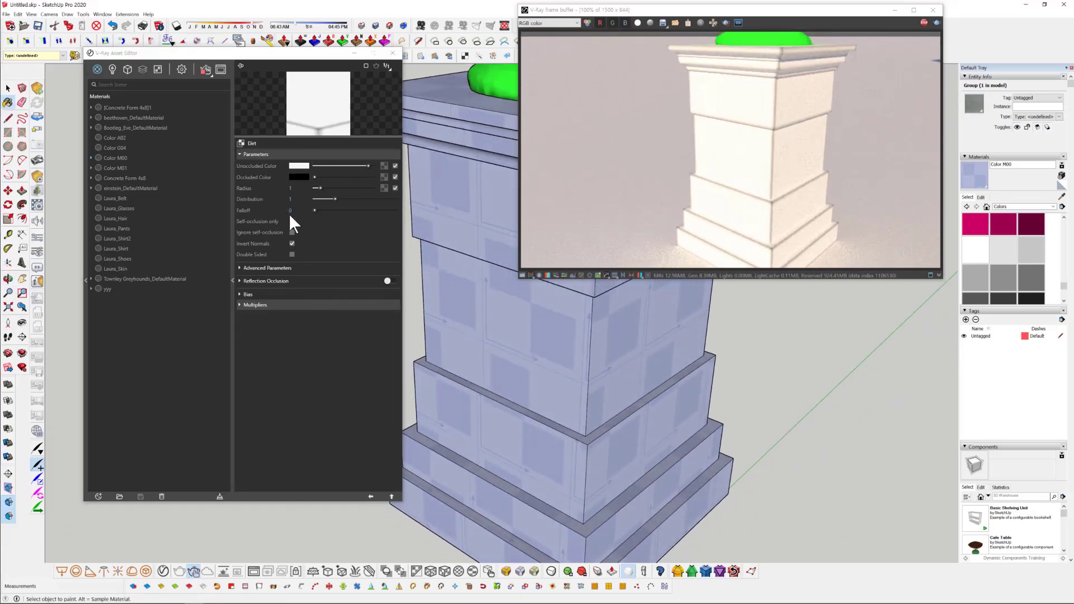
- Try the Dirt texture with radius 0.29, distribution 0.96 and a dark grey occluded color on the pedestal
left_click_drag(320, 188, 333, 188)
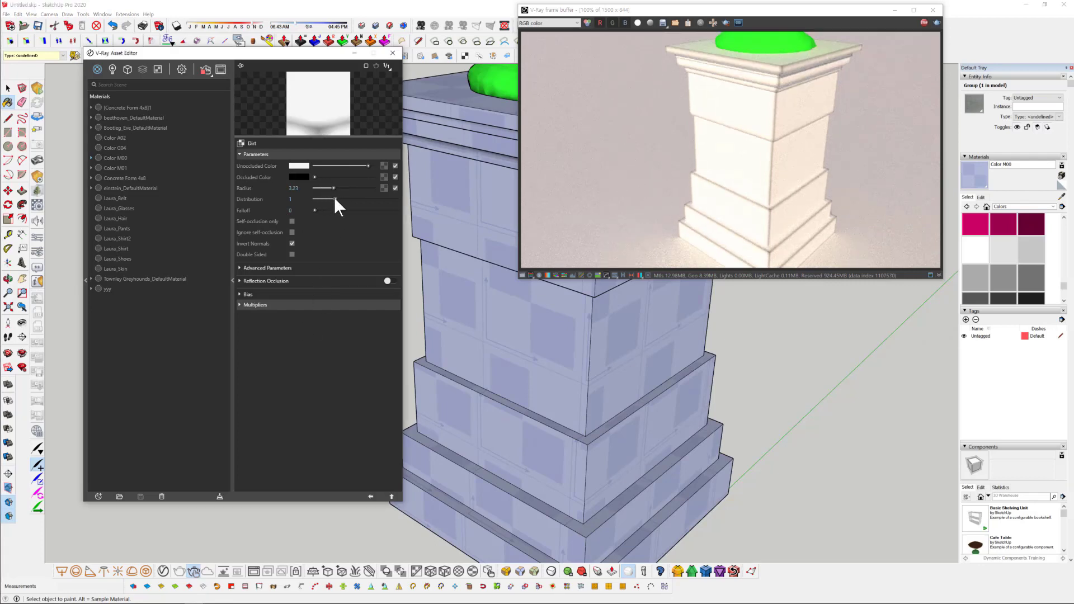
left_click_drag(335, 199, 327, 200)
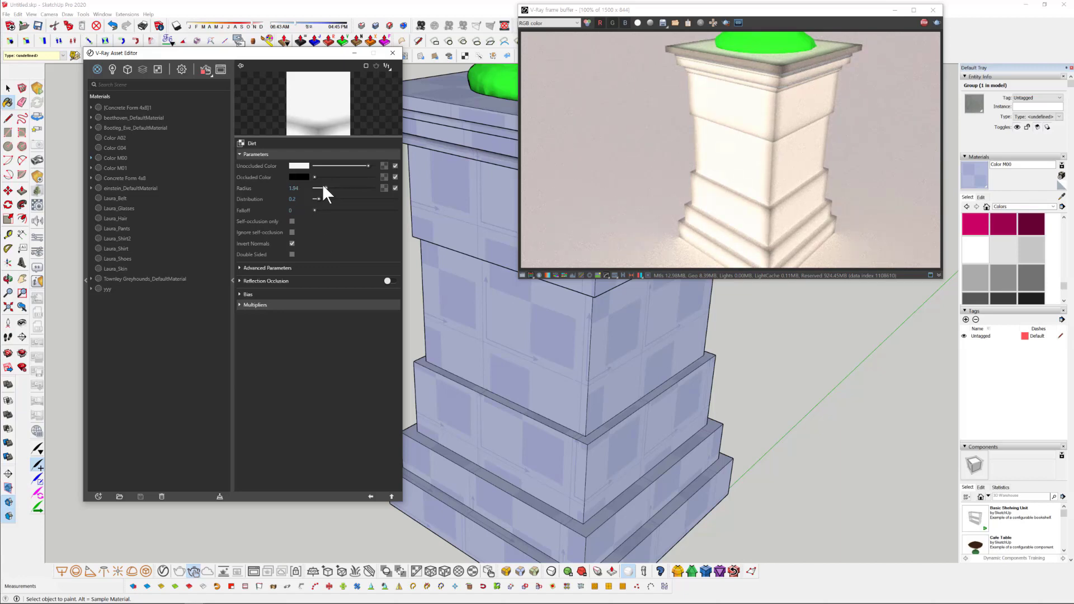
left_click_drag(323, 186, 319, 186)
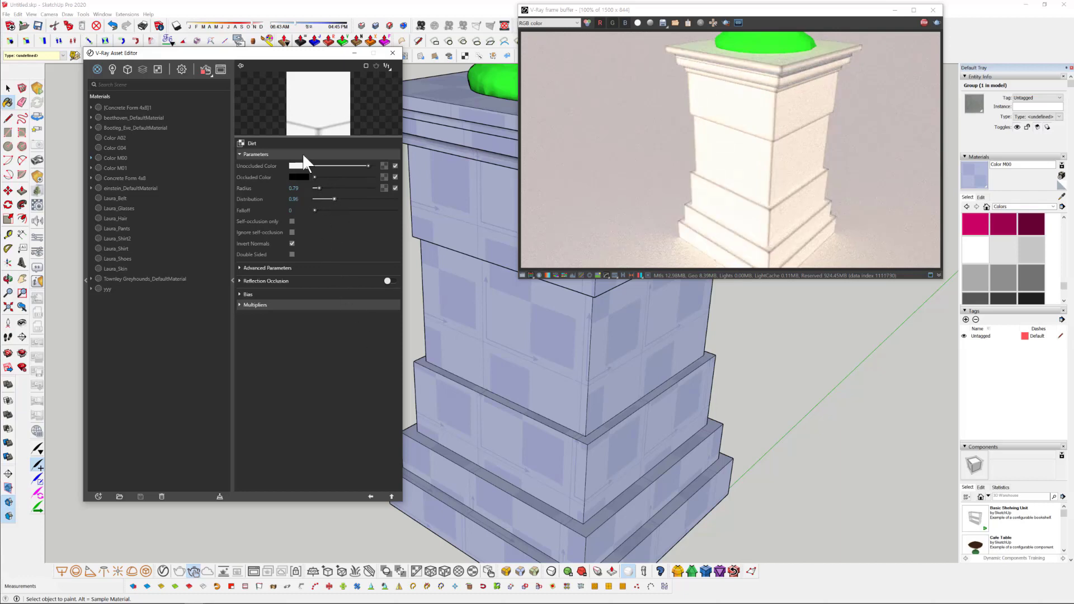
left_click_drag(318, 186, 310, 175)
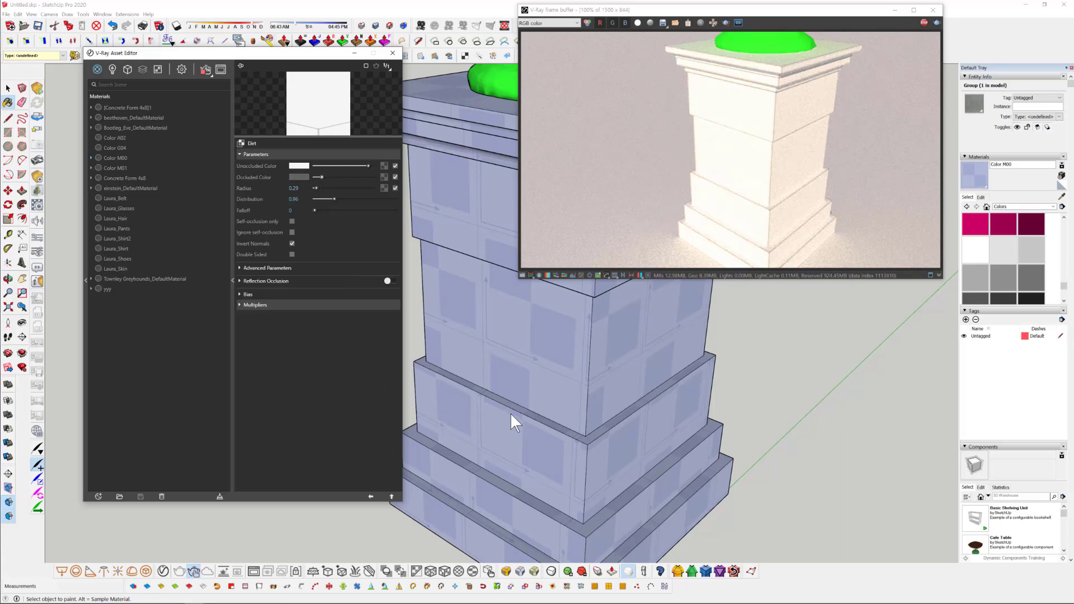
mouse_move(510, 411)
middle_mouse_down()
mouse_move(583, 384)
mouse_move(575, 424)
mouse_move(546, 372)
mouse_move(615, 472)
mouse_move(568, 473)
mouse_move(595, 455)
middle_mouse_up()
middle_click_drag(425, 342, 480, 388)
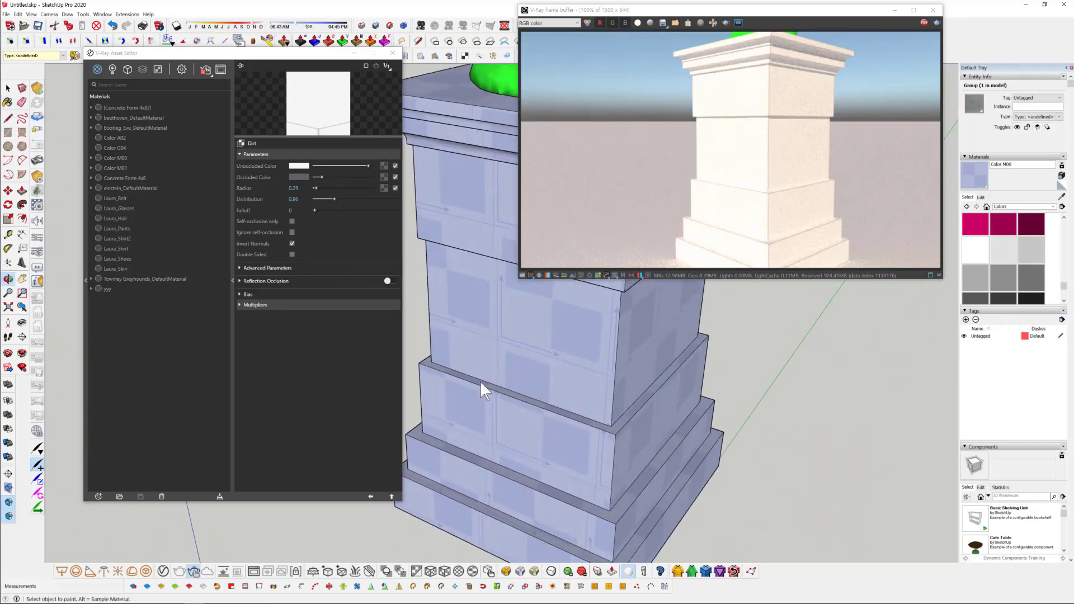
- Lighten the Dirt texture's occluded color to mid-grey, and set its radius to about 0.9 and distribution to 1.19
left_click(323, 178)
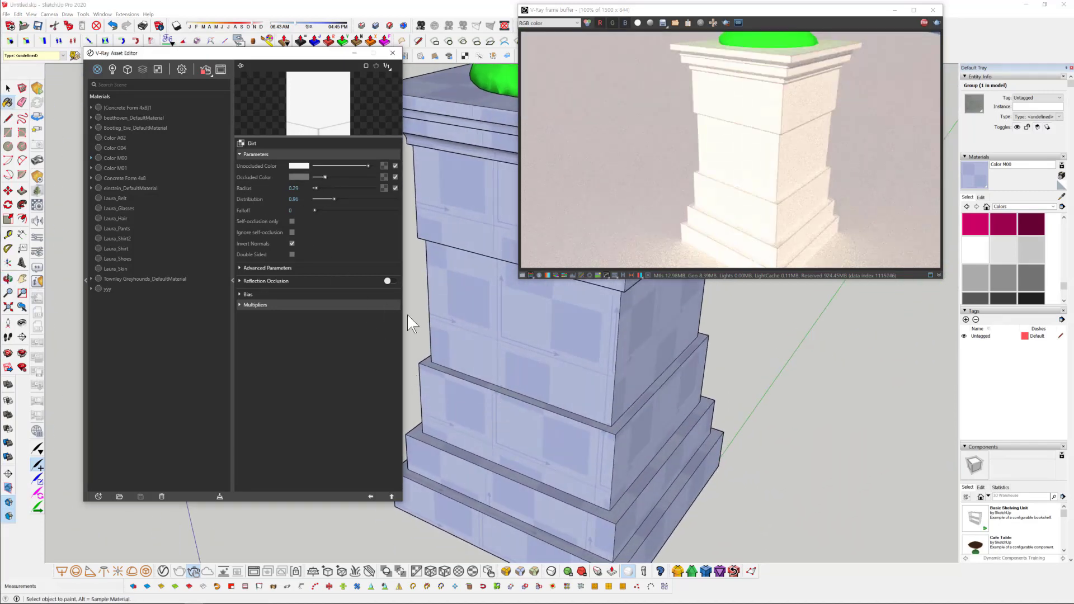
left_click_drag(315, 189, 321, 188)
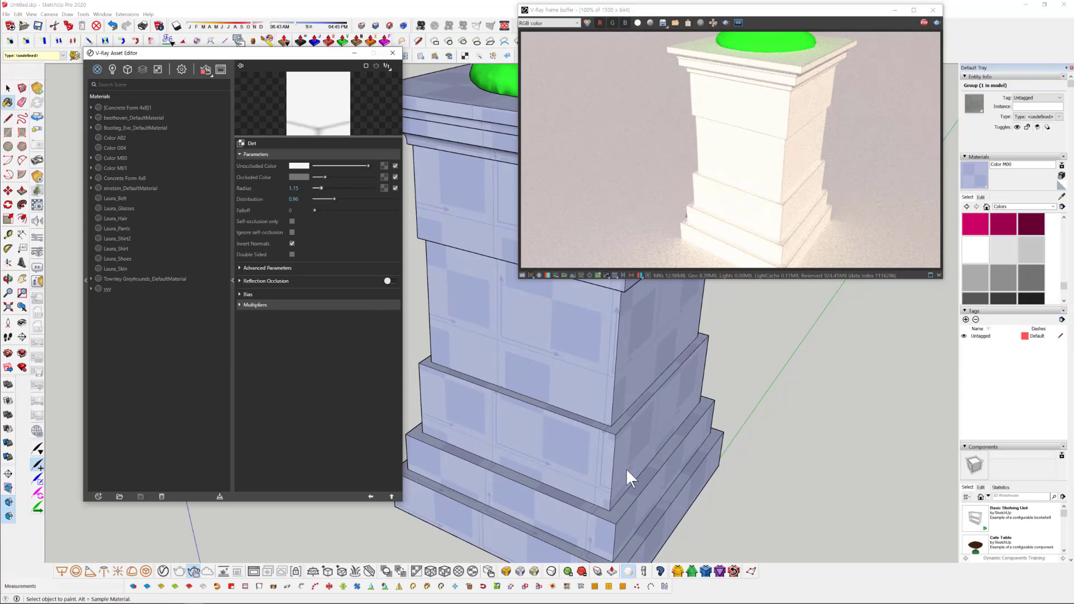
middle_click_drag(613, 425, 602, 411)
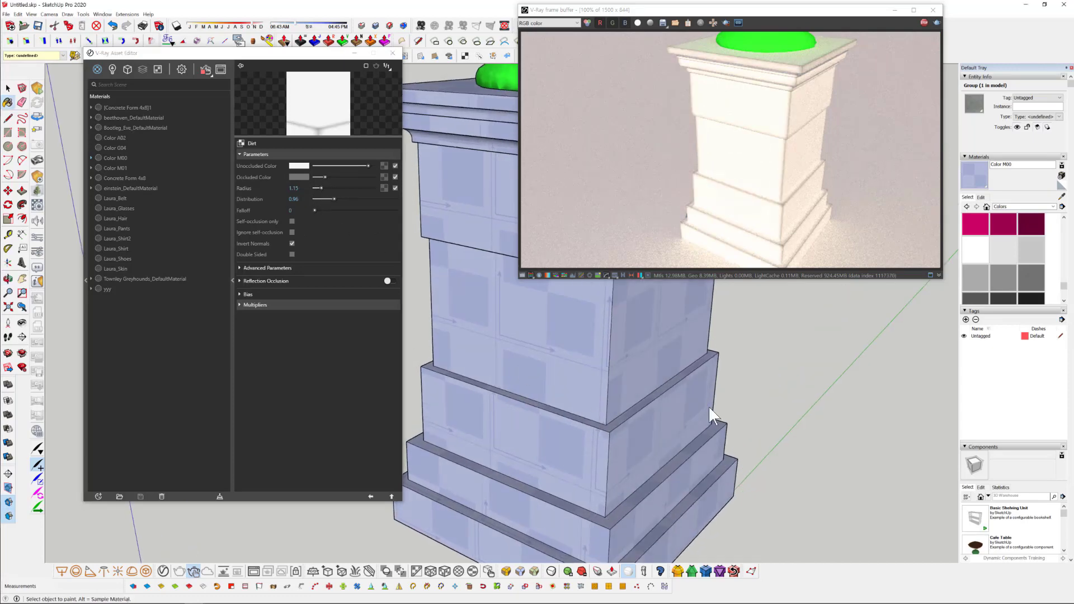
left_click_drag(321, 187, 320, 188)
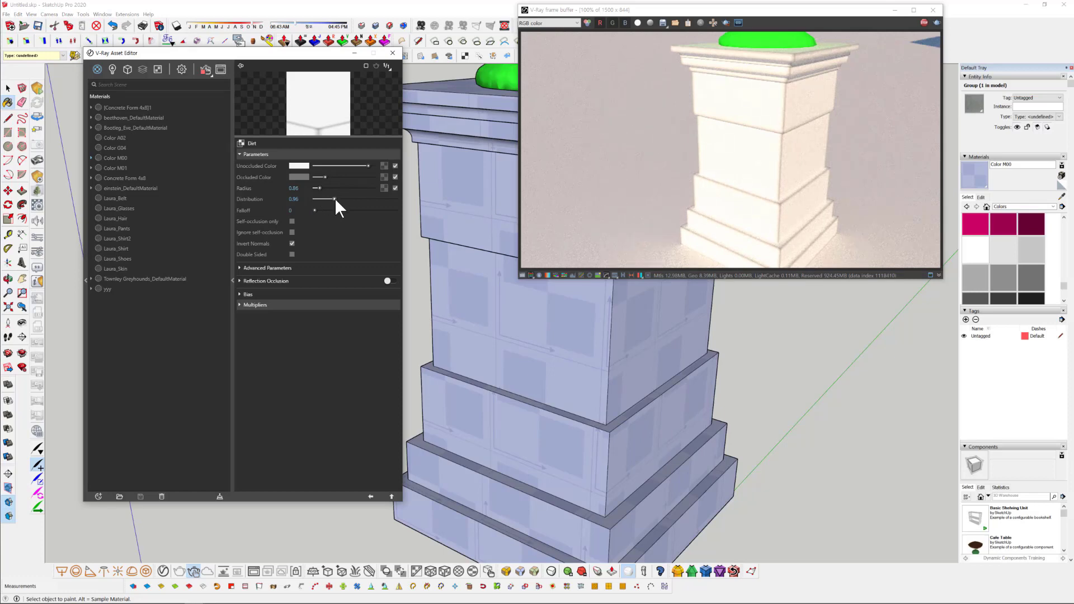
left_click_drag(338, 197, 339, 199)
mouse_move(523, 367)
middle_mouse_down()
mouse_move(542, 351)
mouse_move(598, 422)
mouse_move(587, 391)
mouse_move(520, 486)
middle_mouse_up()
middle_click_drag(520, 485, 486, 515)
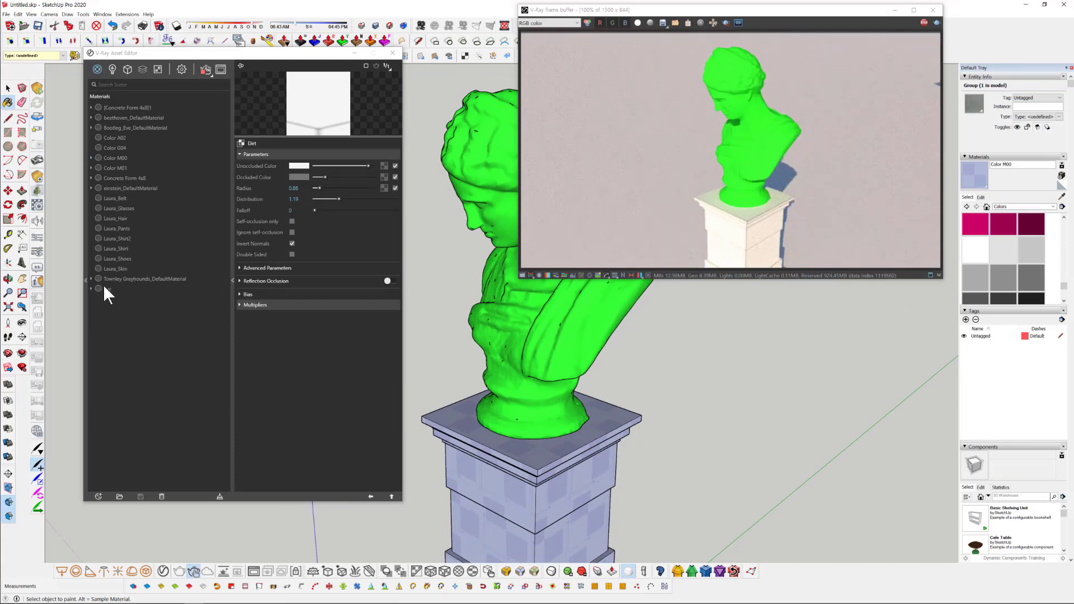
- Add the Porcelain B01 White 10cm material from the Ceramic & Porcelain library to the scene's materials
left_click(84, 279)
left_click_drag(165, 56, 206, 21)
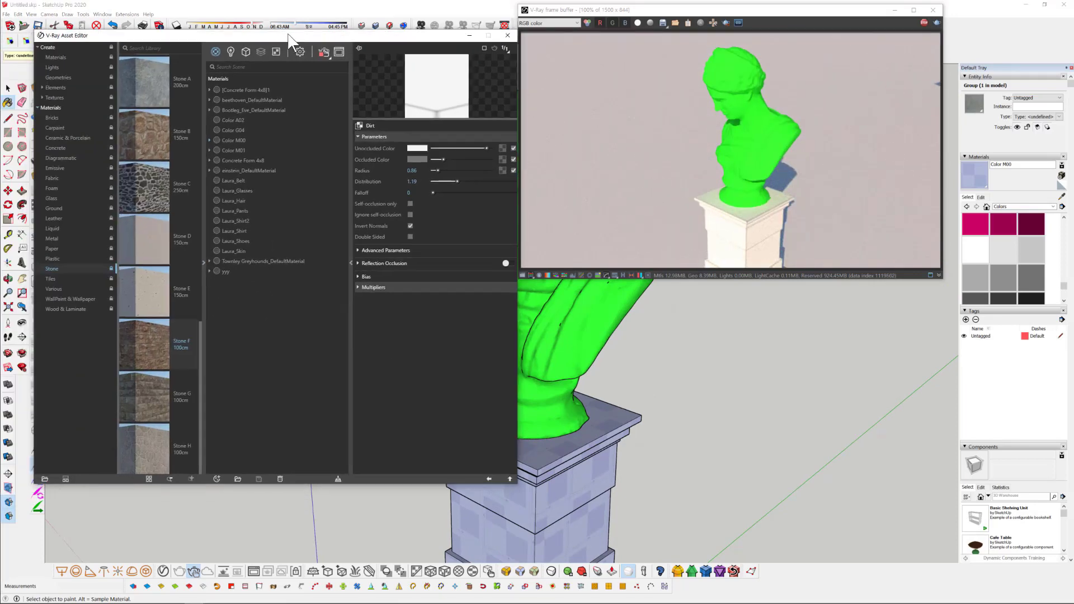
left_click_drag(869, 7, 883, 15)
left_click(73, 156)
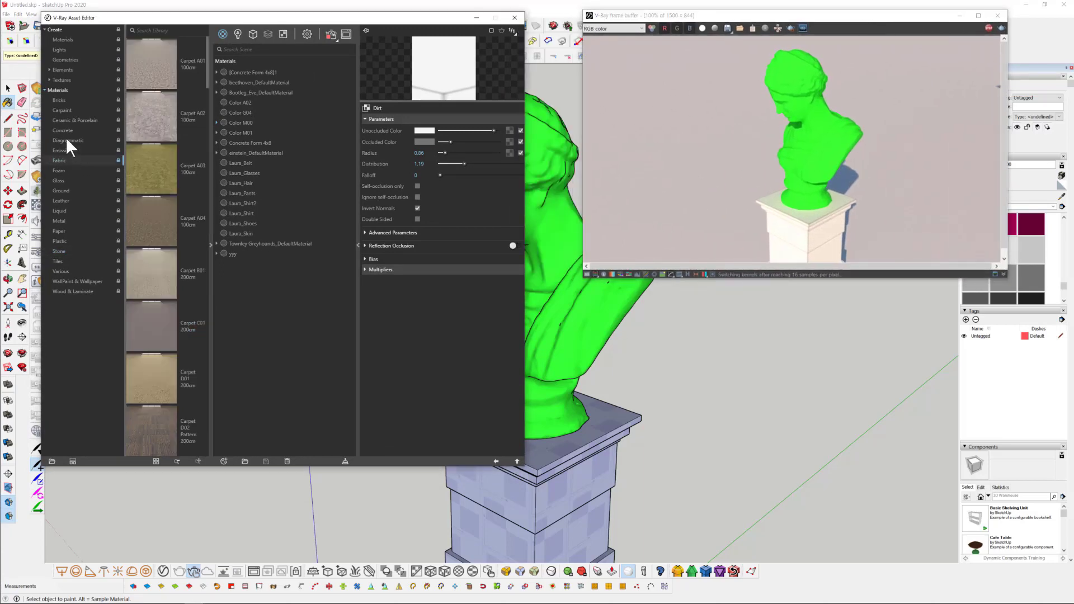
left_click(66, 139)
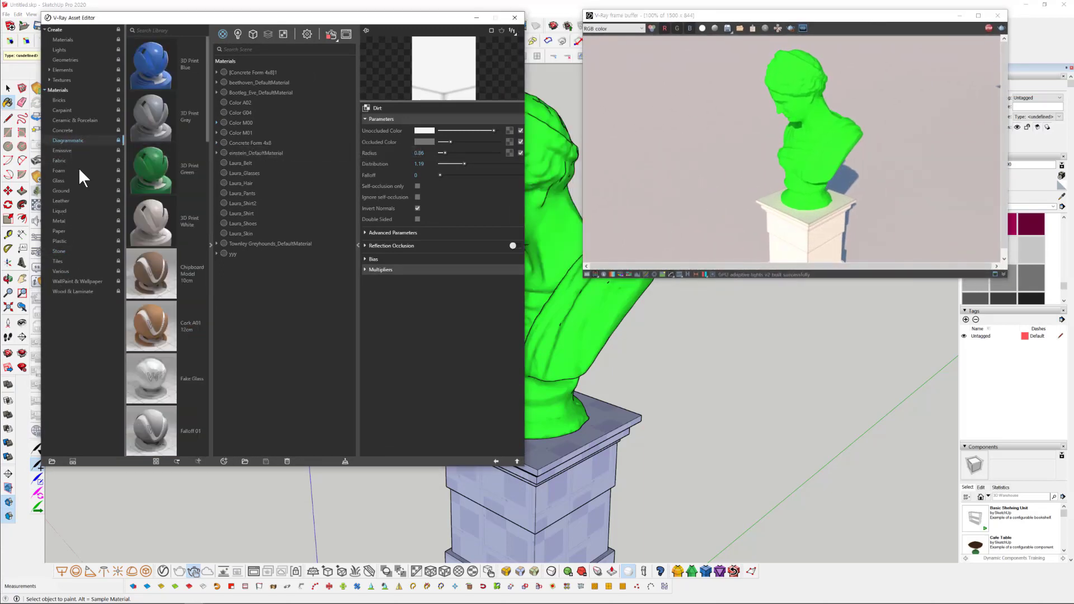
left_click(64, 151)
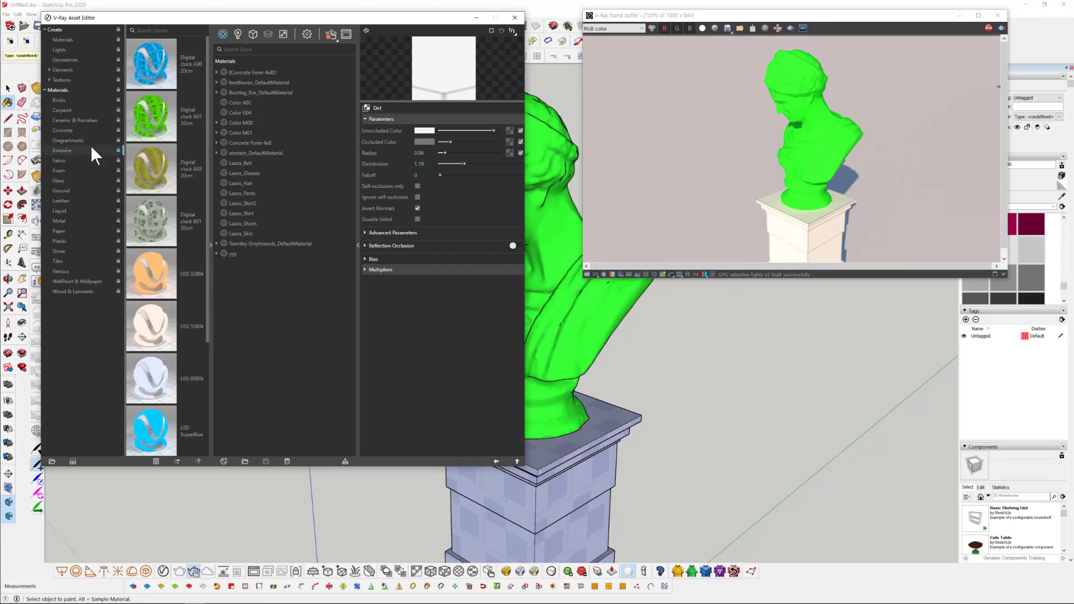
left_click(76, 120)
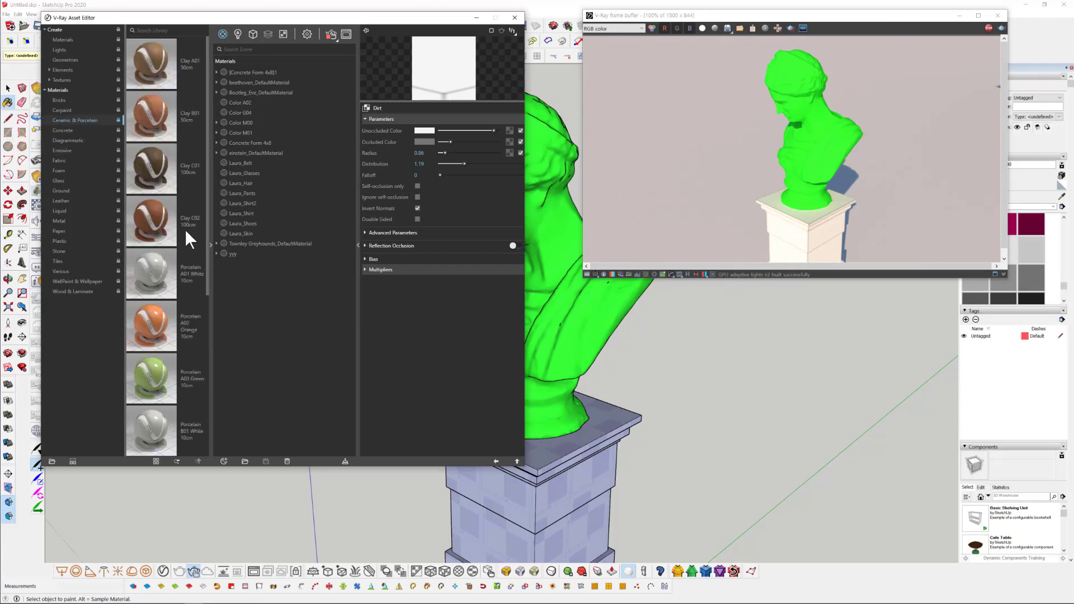
scroll(157, 317, "down", 3)
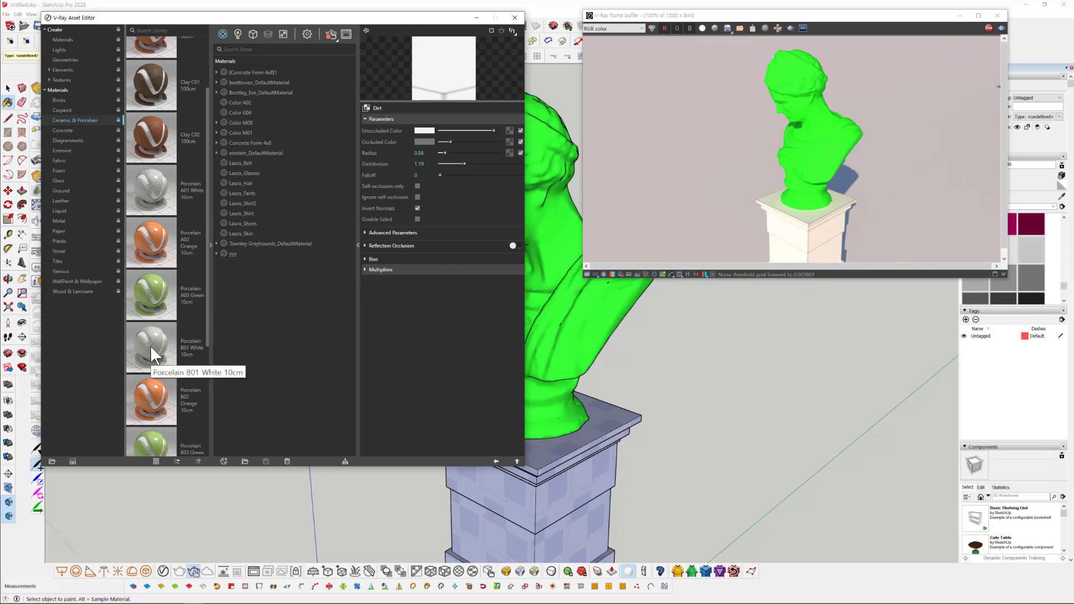
left_click_drag(150, 344, 254, 343)
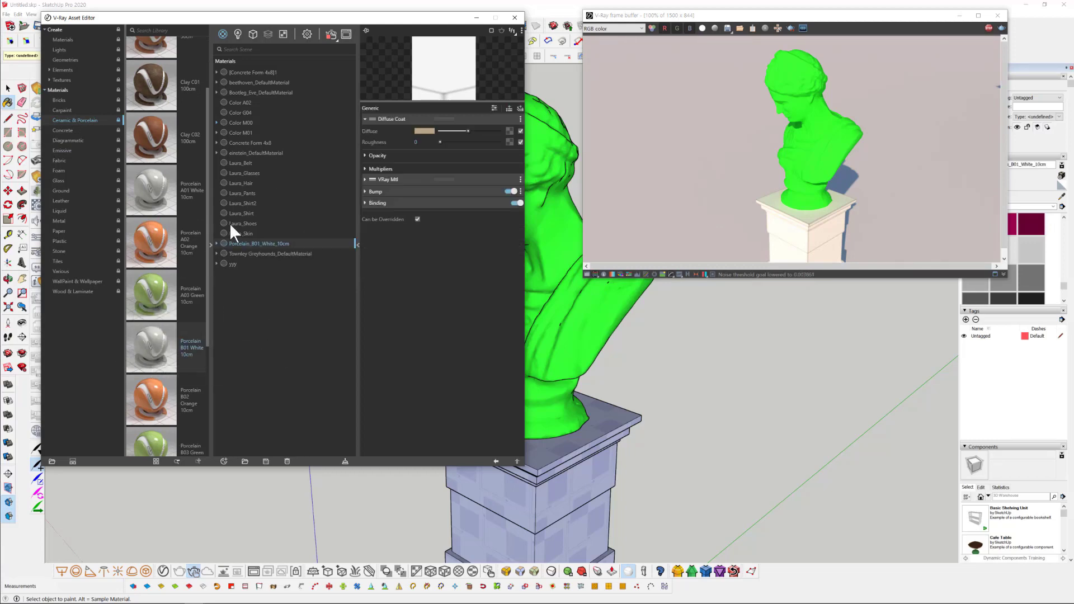
- Select the bust and apply the Porcelain_B01_White_10cm material to it
left_click(579, 336)
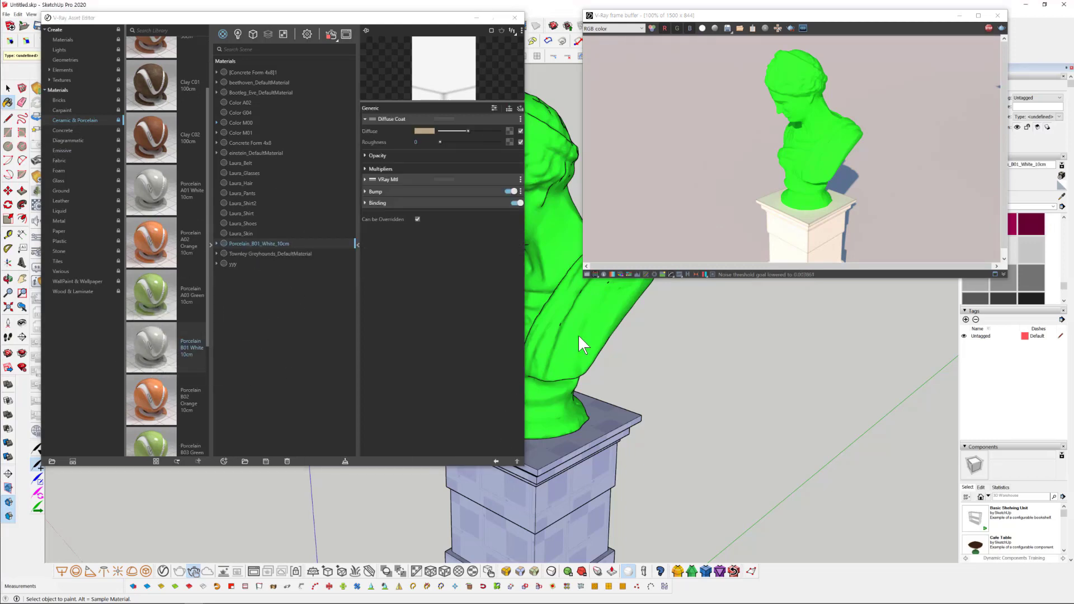
left_click(597, 317)
key("space")
left_click(597, 317)
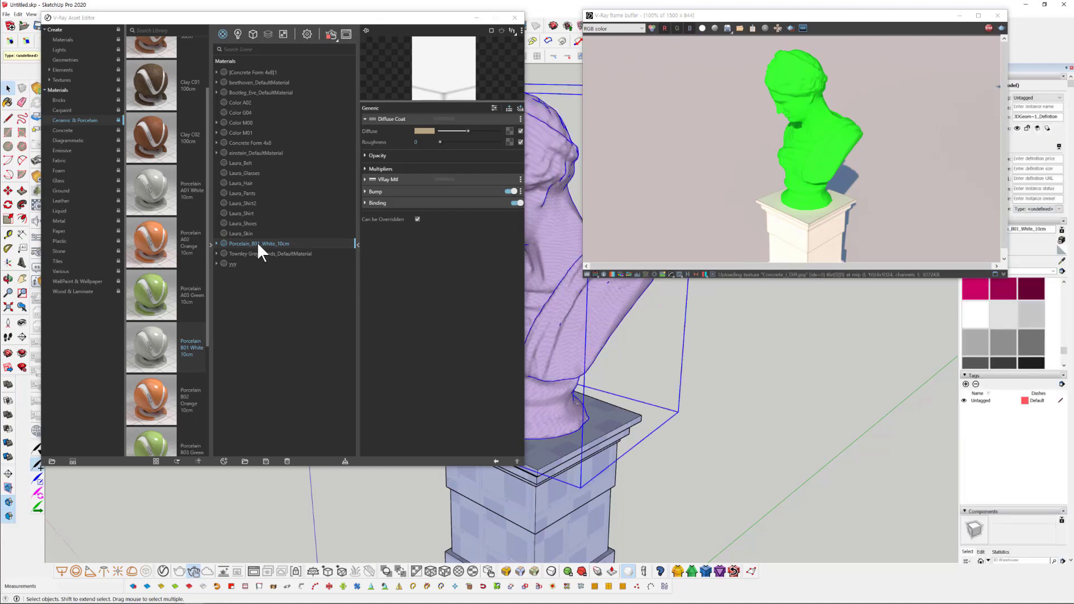
left_click(272, 241)
right_click(272, 244)
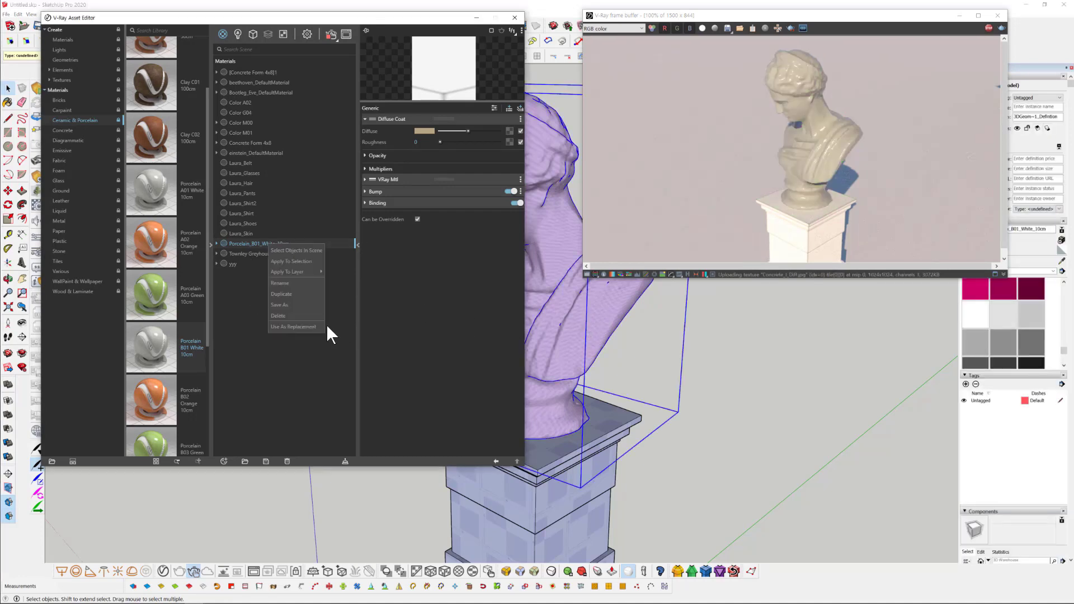
left_click(302, 261)
- Examine the bust's porcelain surface in the render from close up and further away, along with the material's Bump settings
mouse_move(736, 448)
middle_mouse_down()
mouse_move(815, 508)
mouse_move(634, 394)
middle_mouse_up()
scroll(637, 381, "up", 3)
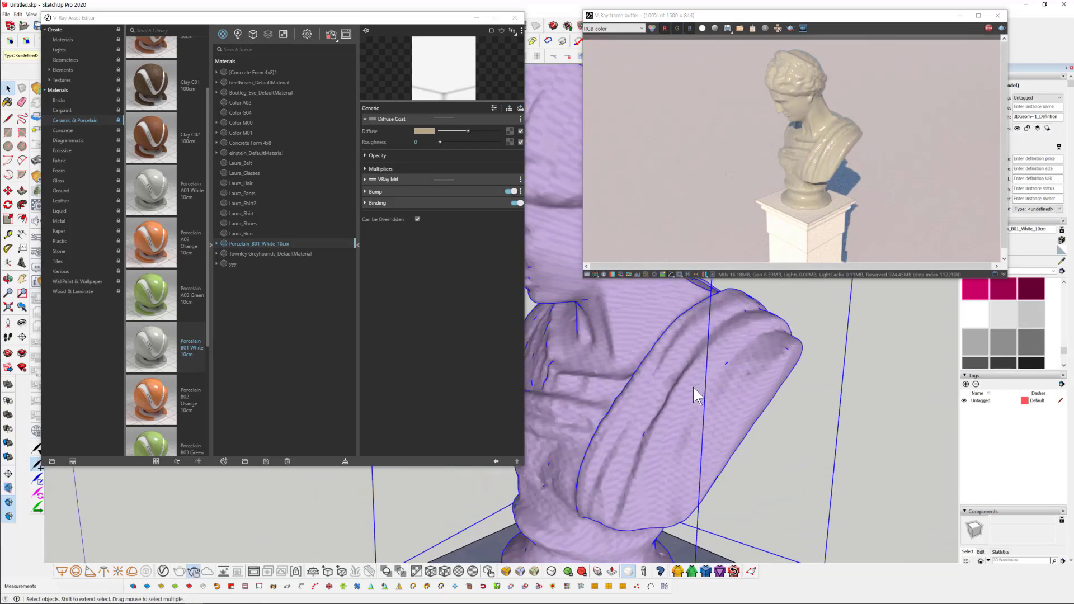
mouse_move(683, 420)
middle_mouse_down()
mouse_move(698, 414)
mouse_move(686, 394)
mouse_move(655, 419)
mouse_move(731, 402)
mouse_move(681, 431)
middle_mouse_up()
scroll(676, 424, "up", 5)
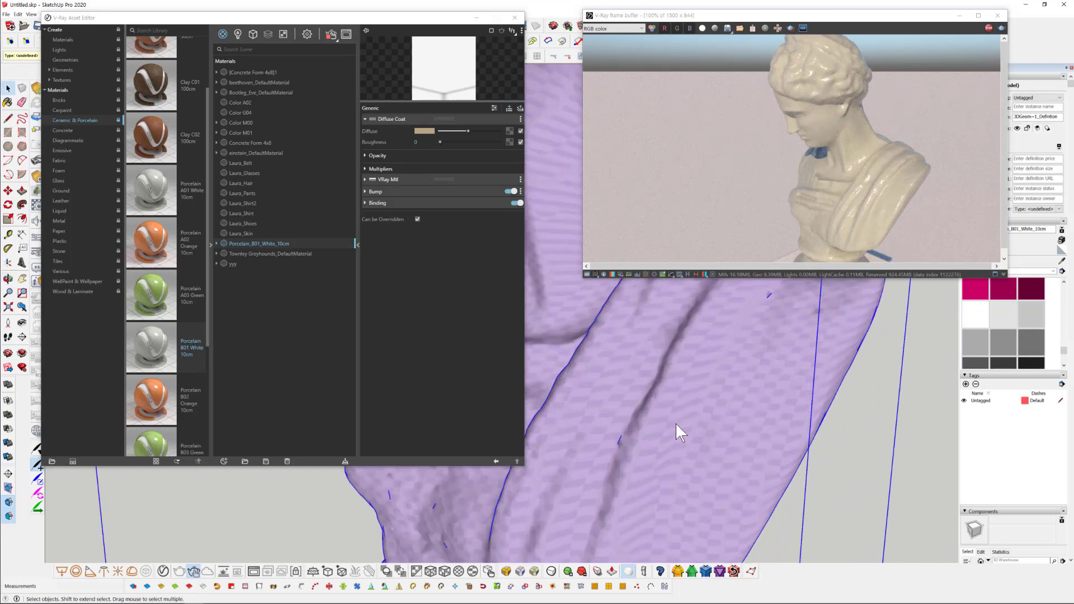
left_click(414, 191)
scroll(837, 447, "down", 6)
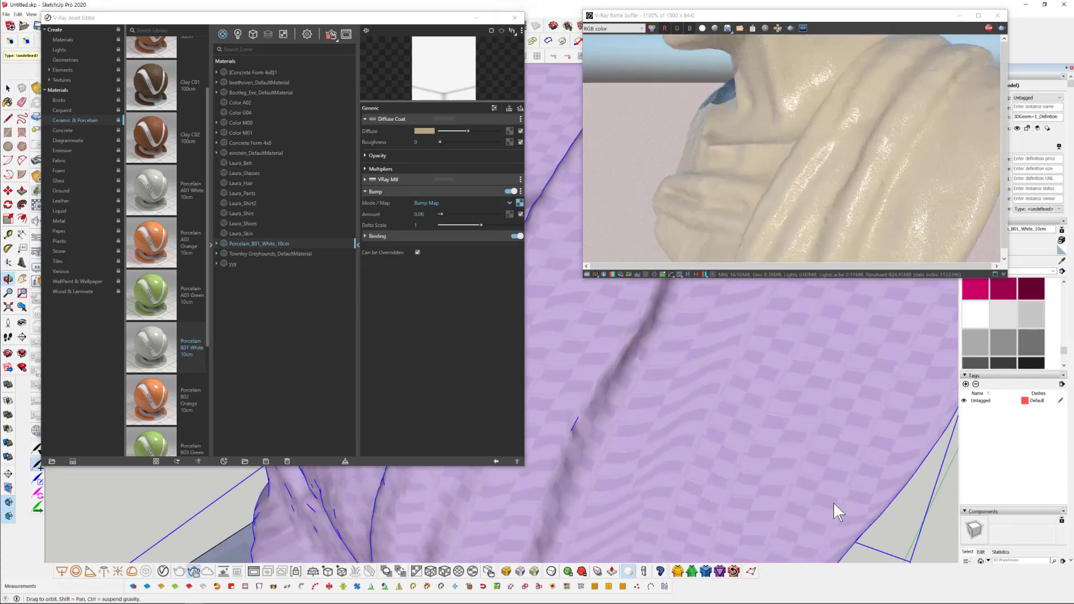
mouse_move(705, 454)
middle_mouse_down()
mouse_move(722, 397)
mouse_move(739, 465)
middle_mouse_up()
scroll(675, 491, "down", 3)
mouse_move(675, 491)
middle_mouse_down()
mouse_move(682, 448)
mouse_move(643, 400)
mouse_move(660, 386)
mouse_move(685, 466)
mouse_move(677, 414)
mouse_move(697, 456)
mouse_move(761, 467)
mouse_move(791, 496)
middle_mouse_up()
mouse_move(683, 509)
middle_mouse_down()
mouse_move(721, 466)
mouse_move(754, 458)
mouse_move(670, 474)
middle_mouse_up()
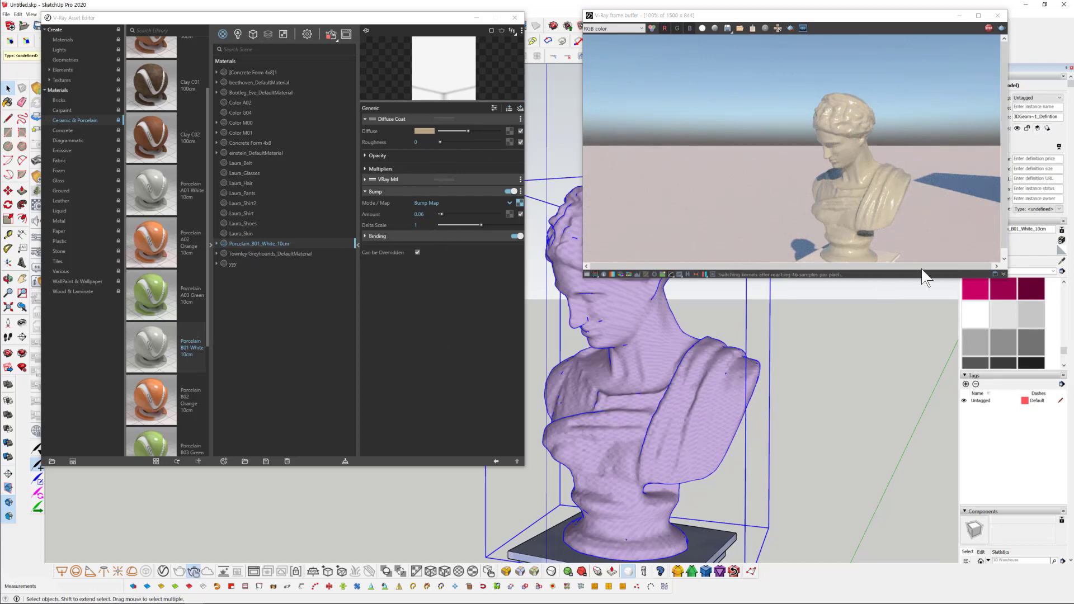
key("b")
key("alt")
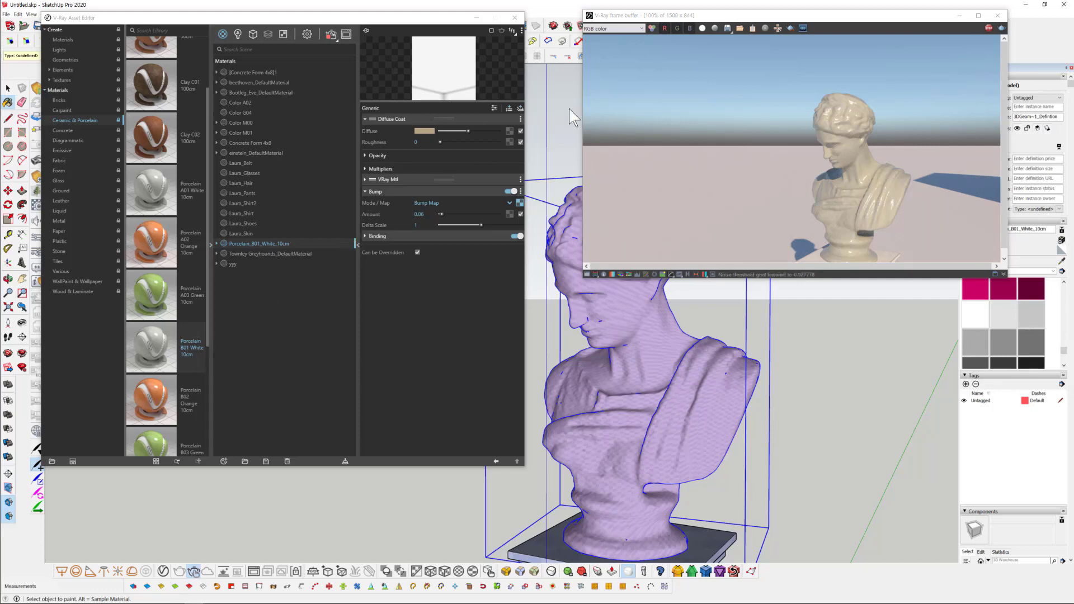
- Try a Dirt texture with Invert Normals in the diffuse of the porcelain material's Diffuse Coat
left_click(506, 131)
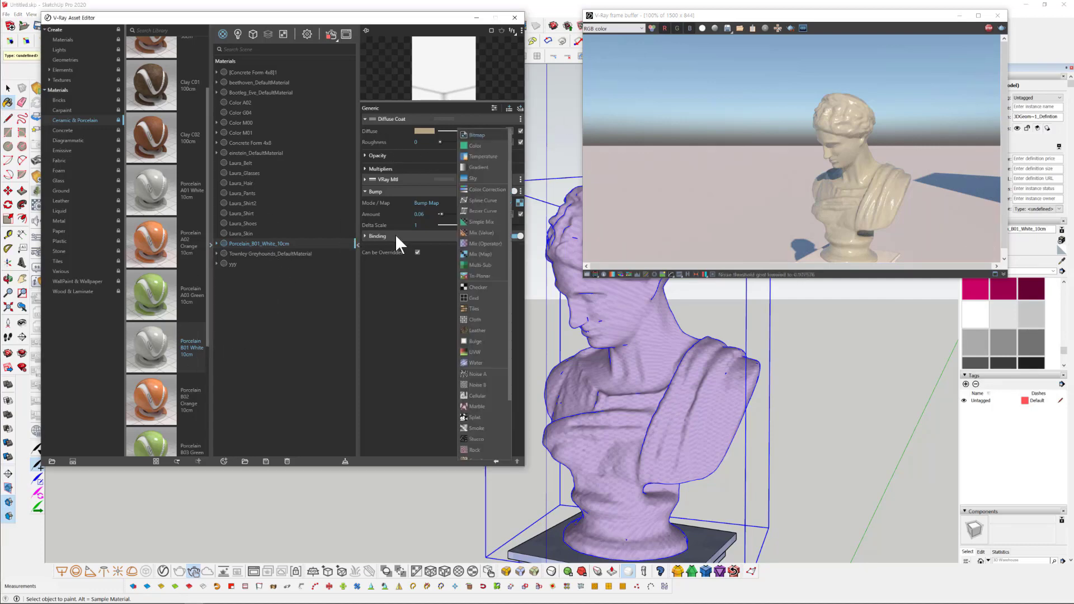
left_click(473, 442)
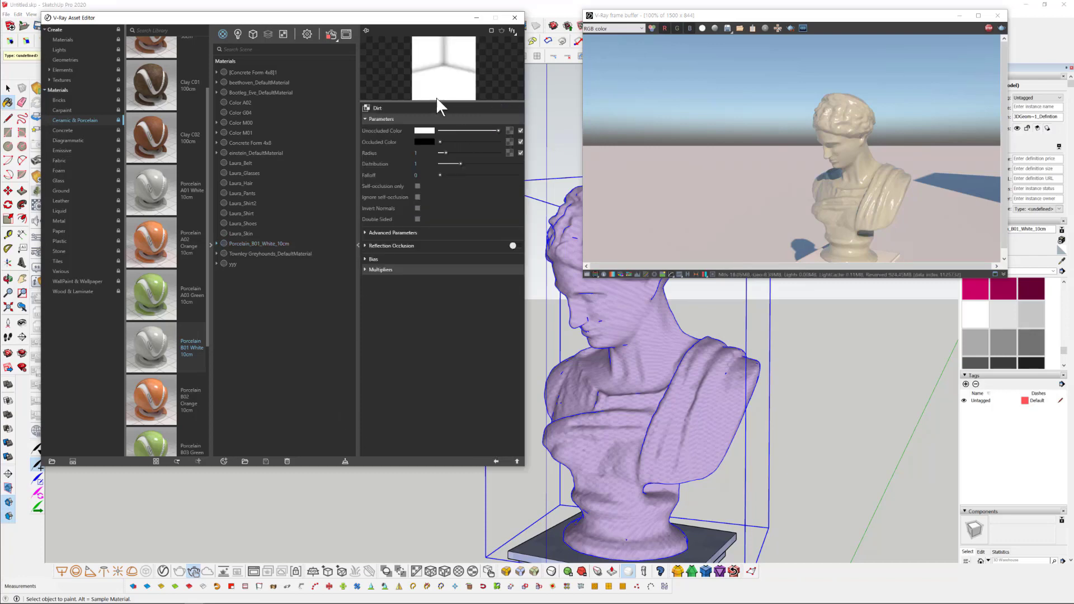
scroll(619, 411, "up", 3)
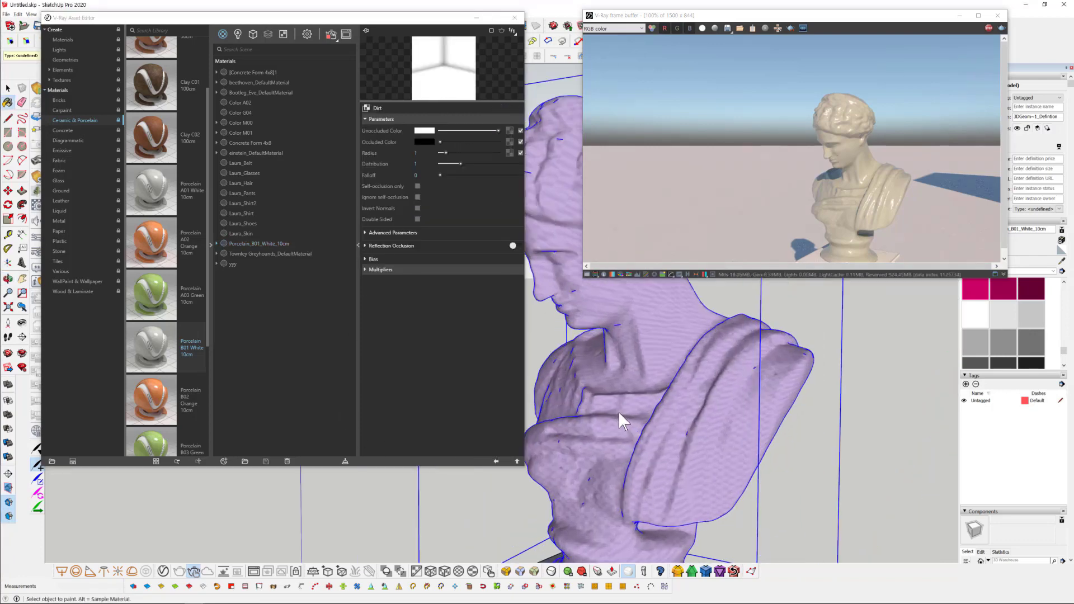
left_click(416, 208)
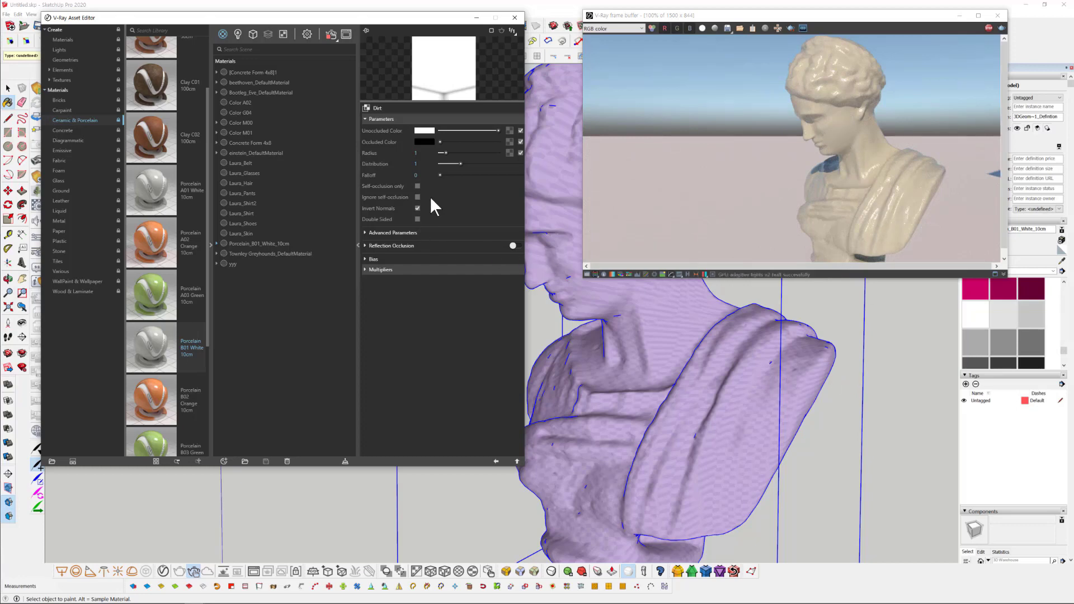
- Try radius about 3.7, distribution 1.8 and a light grey unoccluded color in the coat's Dirt texture, and clear that texture
left_click(460, 153)
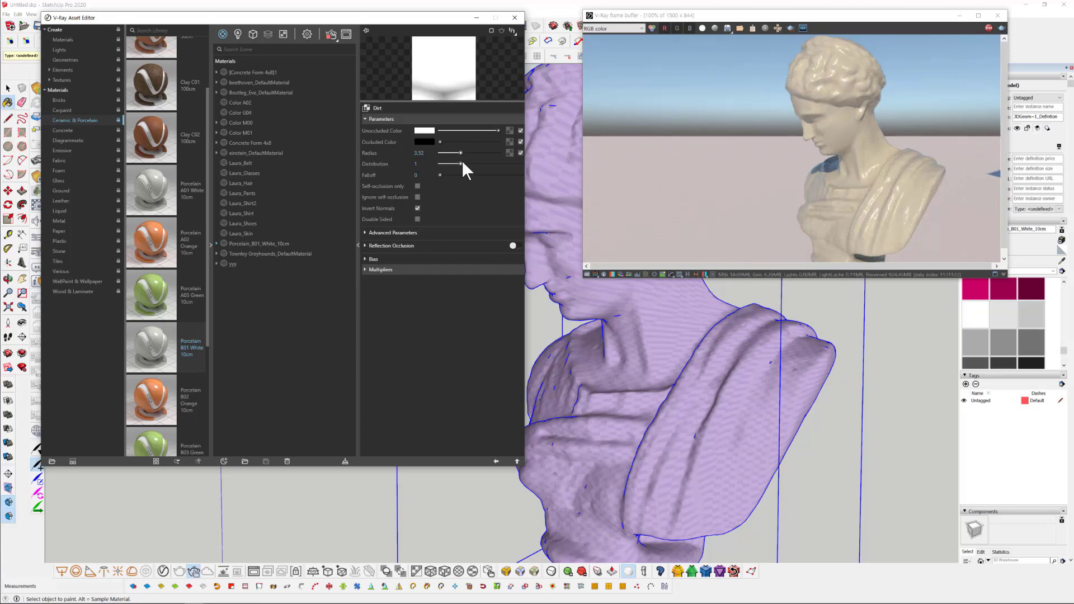
left_click_drag(461, 163, 466, 164)
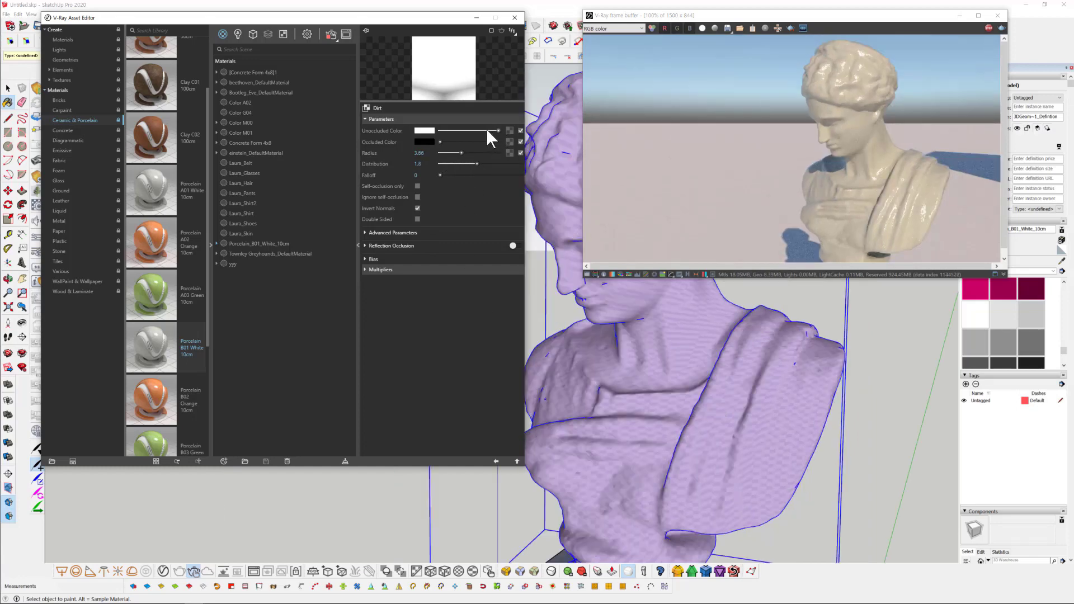
left_click_drag(498, 131, 485, 130)
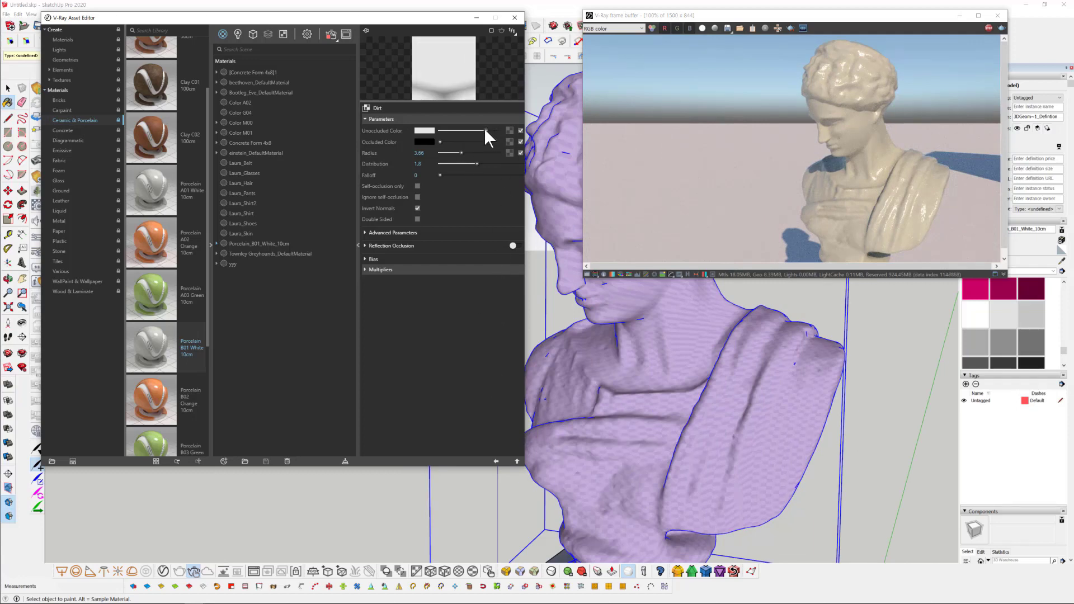
left_click_drag(485, 130, 476, 130)
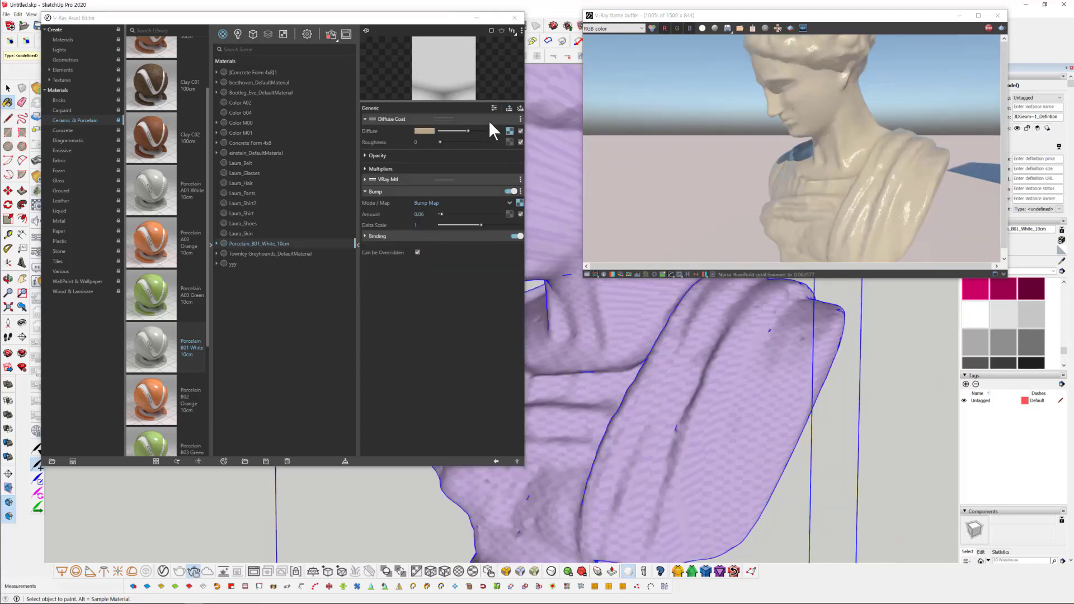
right_click(509, 131)
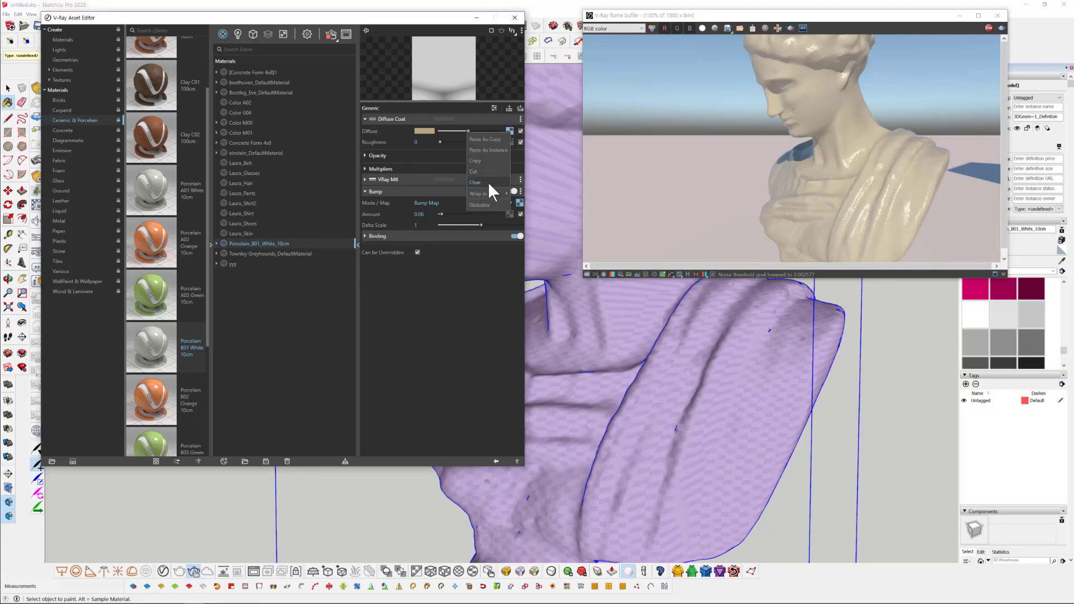
left_click(488, 182)
- Add a Dirt texture to the diffuse of the porcelain's VRay Mtl layer and darken its unoccluded color to light grey
left_click(431, 180)
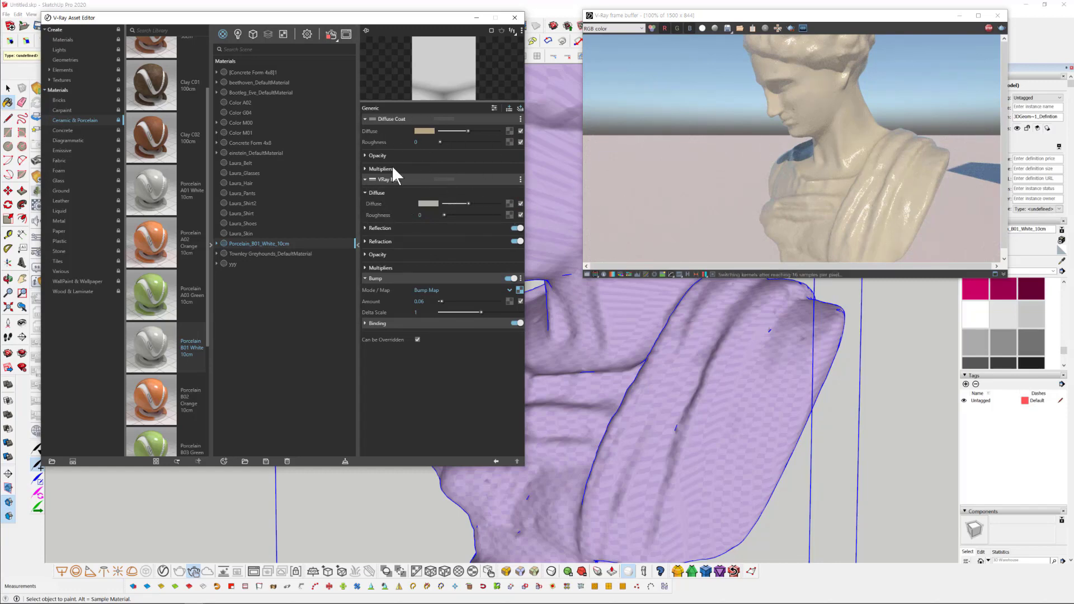
left_click(510, 203)
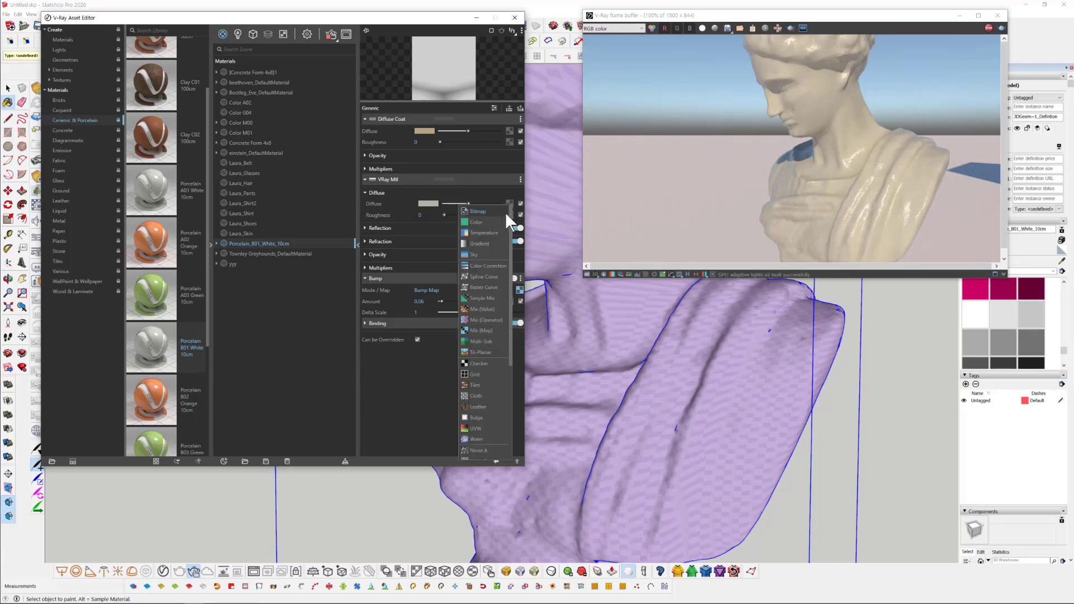
scroll(471, 431, "down", 3)
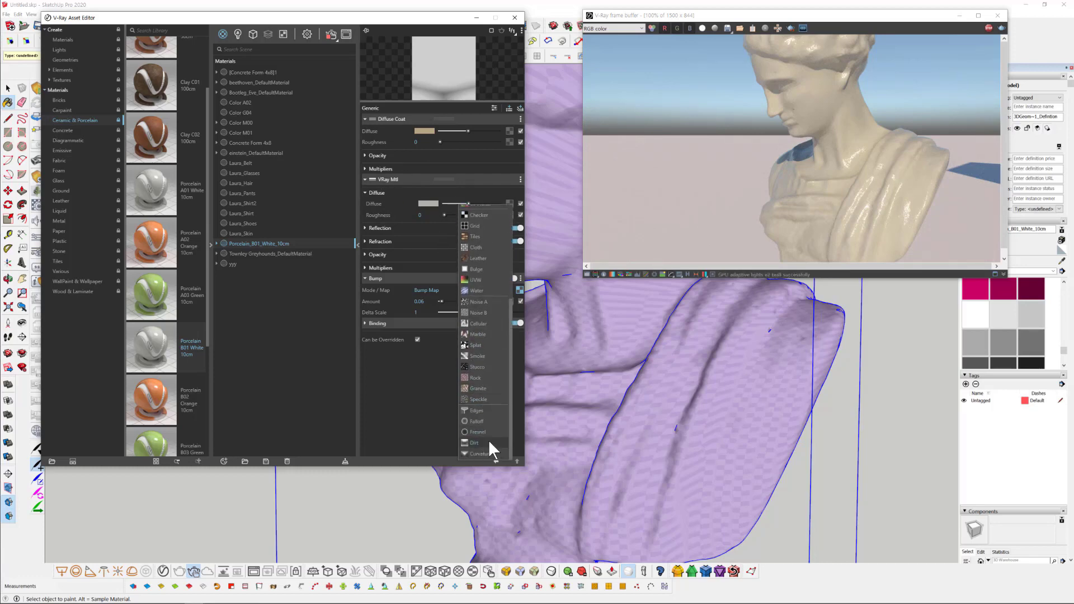
left_click(488, 440)
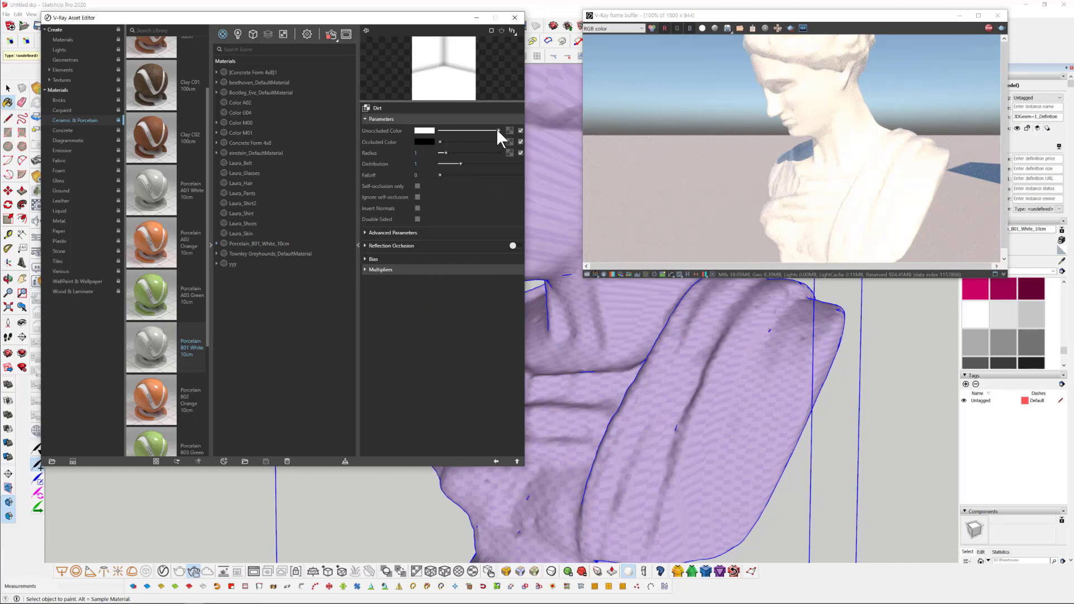
left_click_drag(498, 130, 477, 130)
middle_click(740, 488)
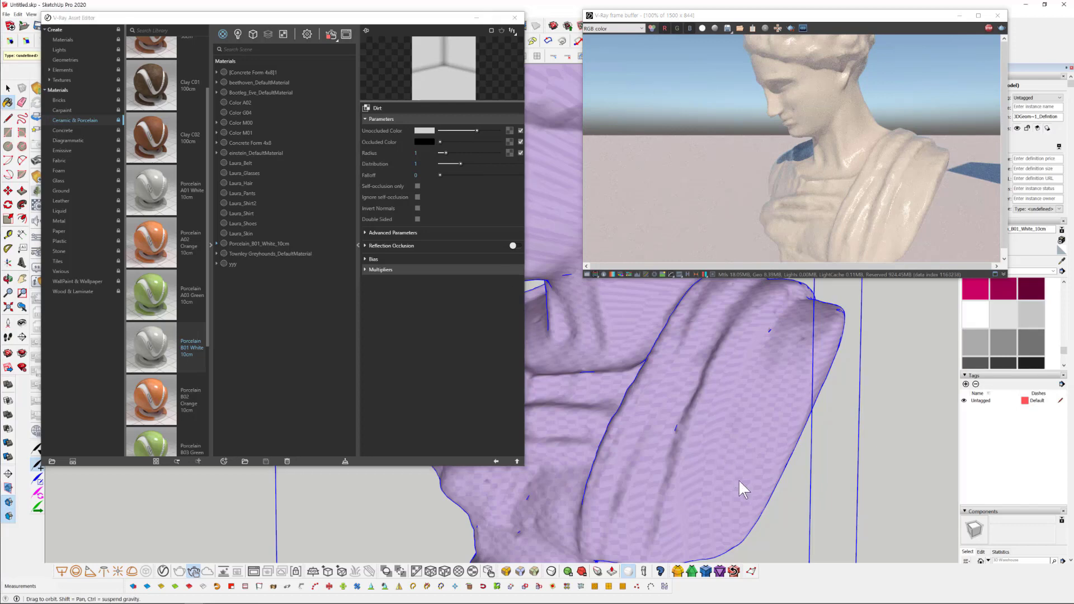
middle_click_drag(739, 485, 474, 152)
left_click(472, 130)
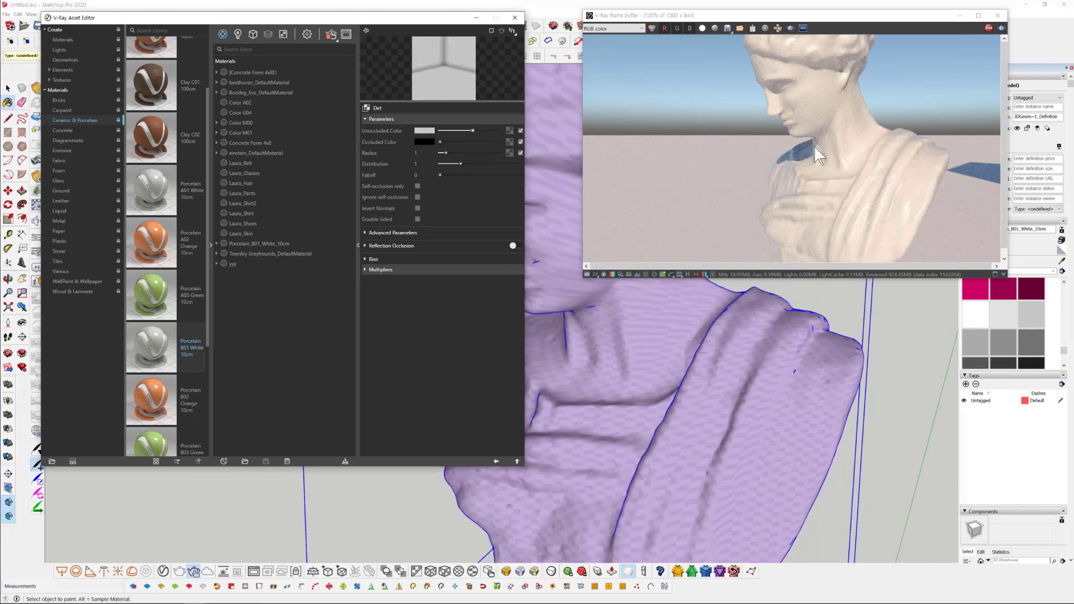
- Enable Invert Normals in the porcelain's Dirt texture, and set its radius to about 3.2 and distribution to 1.57
mouse_move(783, 314)
middle_mouse_down()
mouse_move(847, 414)
mouse_move(559, 184)
middle_mouse_up()
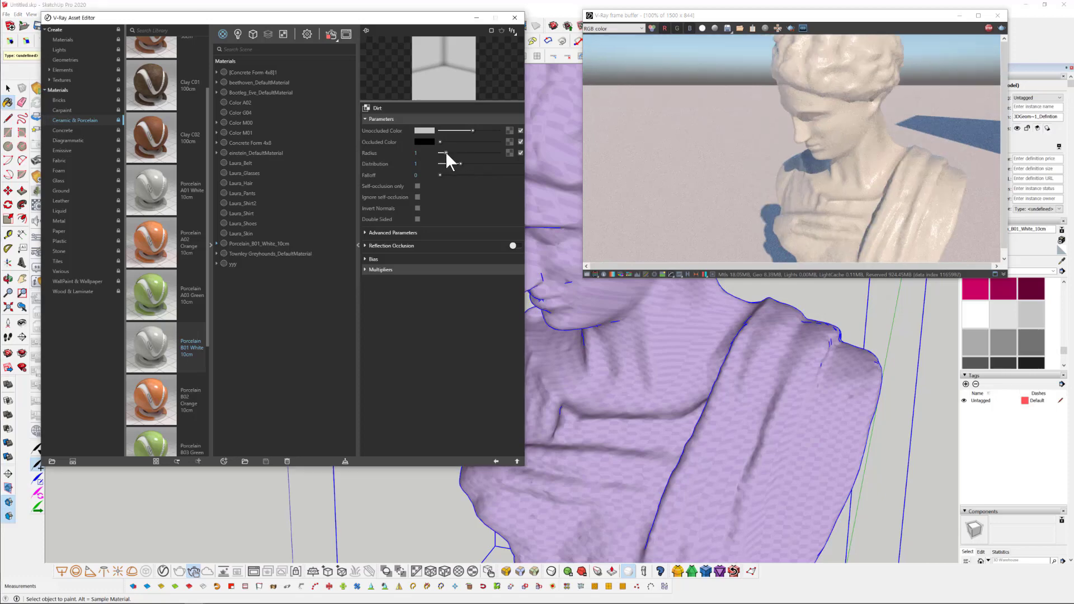
left_click_drag(446, 152, 454, 153)
left_click(417, 207)
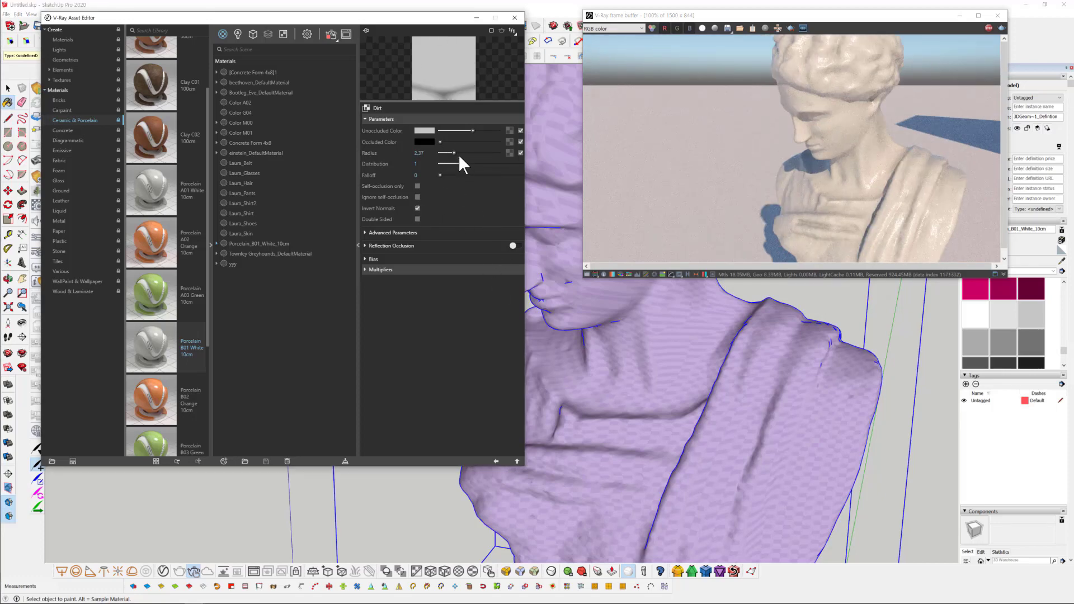
left_click_drag(453, 152, 458, 152)
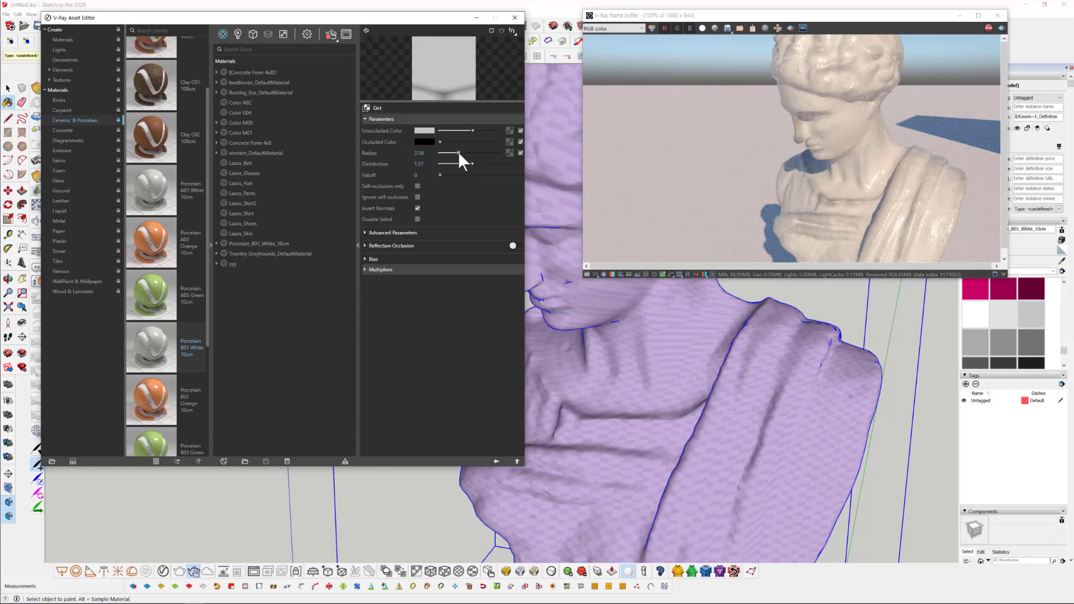
- Refine the porcelain's Dirt texture to a radius of about 1.9 and a distribution of 1.23, checking the bust's folds
mouse_move(566, 402)
middle_mouse_down()
mouse_move(705, 425)
mouse_move(697, 402)
mouse_move(710, 397)
middle_mouse_up()
middle_click_drag(713, 398, 690, 414)
left_click_drag(456, 153, 450, 153)
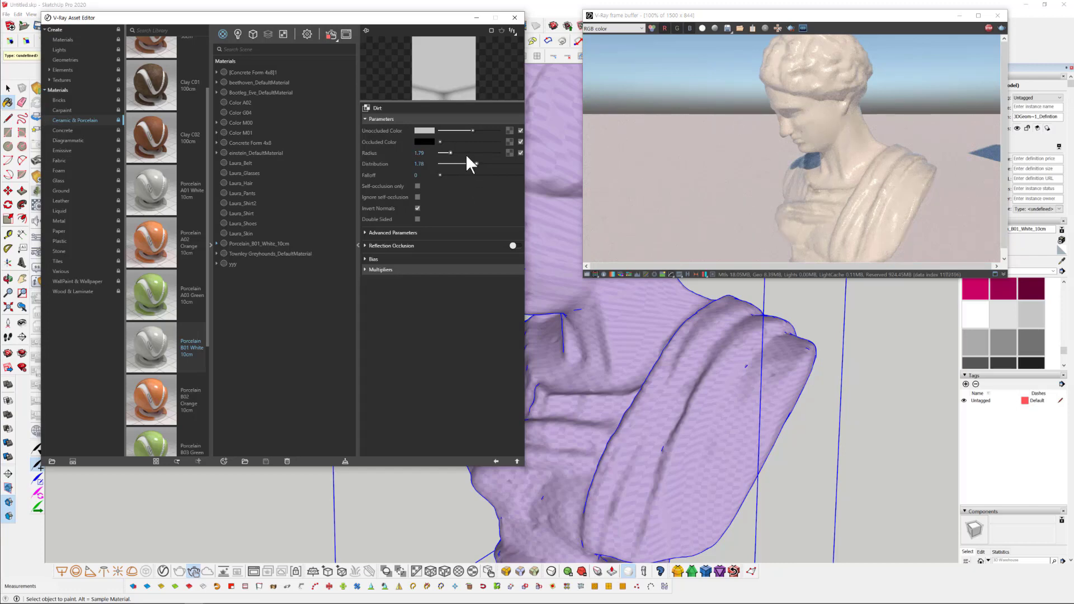
left_click_drag(448, 150, 445, 151)
mouse_move(656, 447)
middle_mouse_down()
mouse_move(757, 459)
mouse_move(699, 445)
mouse_move(721, 455)
middle_mouse_up()
left_click_drag(446, 152, 451, 151)
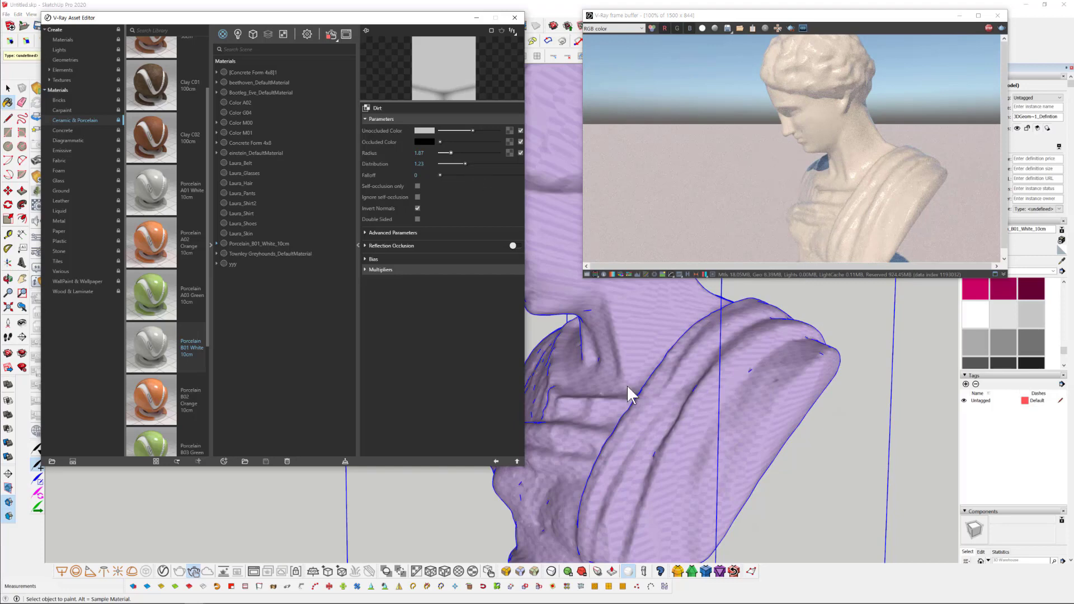
- Examine the porcelain bust's rendered dirt effect on the face, chest folds and base, up close and from a distance
mouse_move(626, 385)
middle_mouse_down()
mouse_move(818, 530)
mouse_move(853, 536)
mouse_move(710, 402)
mouse_move(815, 438)
mouse_move(733, 450)
middle_mouse_up()
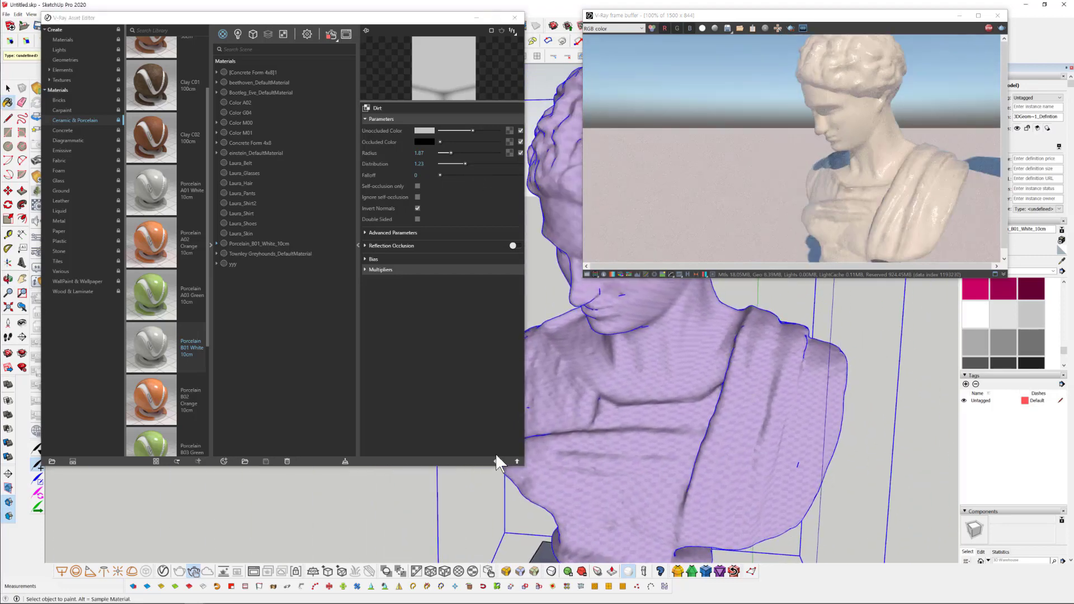
left_click(496, 461)
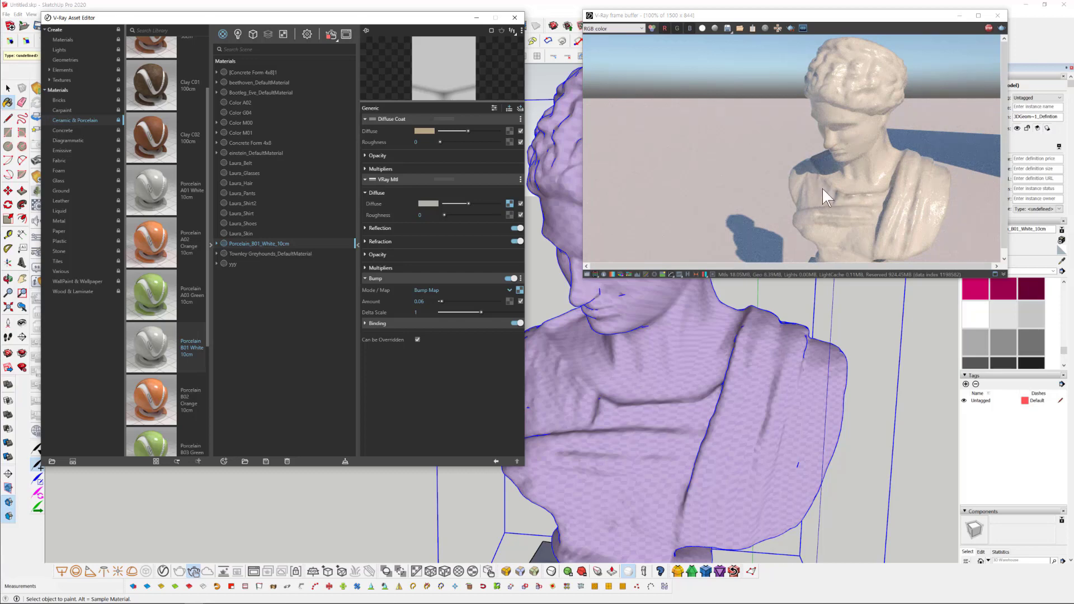
mouse_move(894, 364)
middle_mouse_down()
mouse_move(815, 445)
mouse_move(814, 394)
mouse_move(804, 428)
mouse_move(831, 424)
middle_mouse_up()
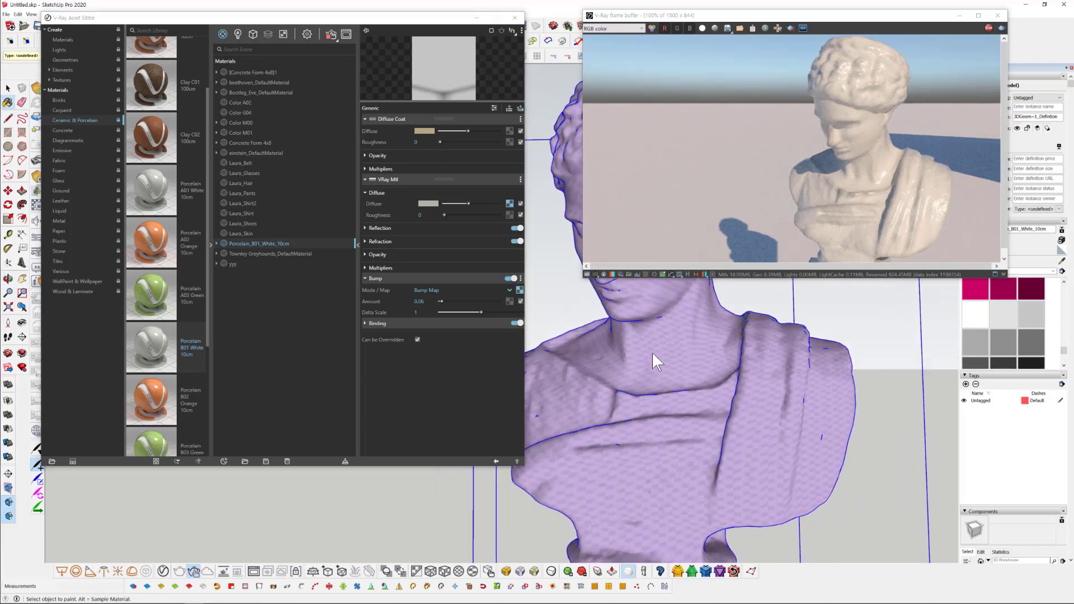
mouse_move(652, 351)
middle_mouse_down()
mouse_move(750, 424)
mouse_move(736, 433)
middle_mouse_up()
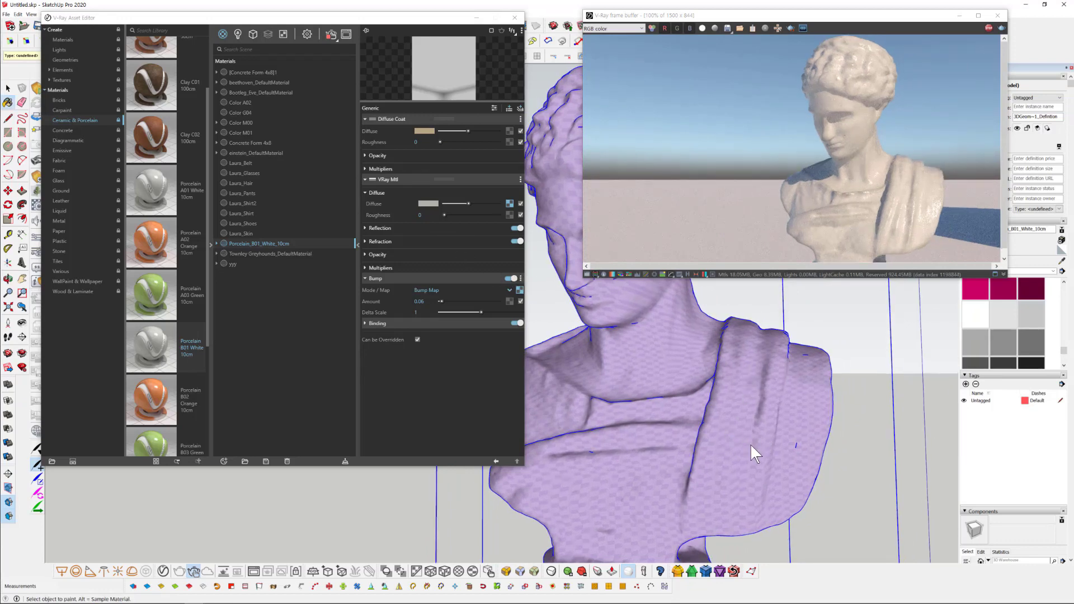
mouse_move(750, 444)
middle_mouse_down()
mouse_move(770, 478)
mouse_move(745, 391)
middle_mouse_up()
scroll(745, 392, "down", 4)
mouse_move(763, 459)
middle_mouse_down()
mouse_move(700, 462)
mouse_move(700, 427)
mouse_move(665, 438)
mouse_move(692, 448)
mouse_move(640, 439)
mouse_move(663, 422)
middle_mouse_up()
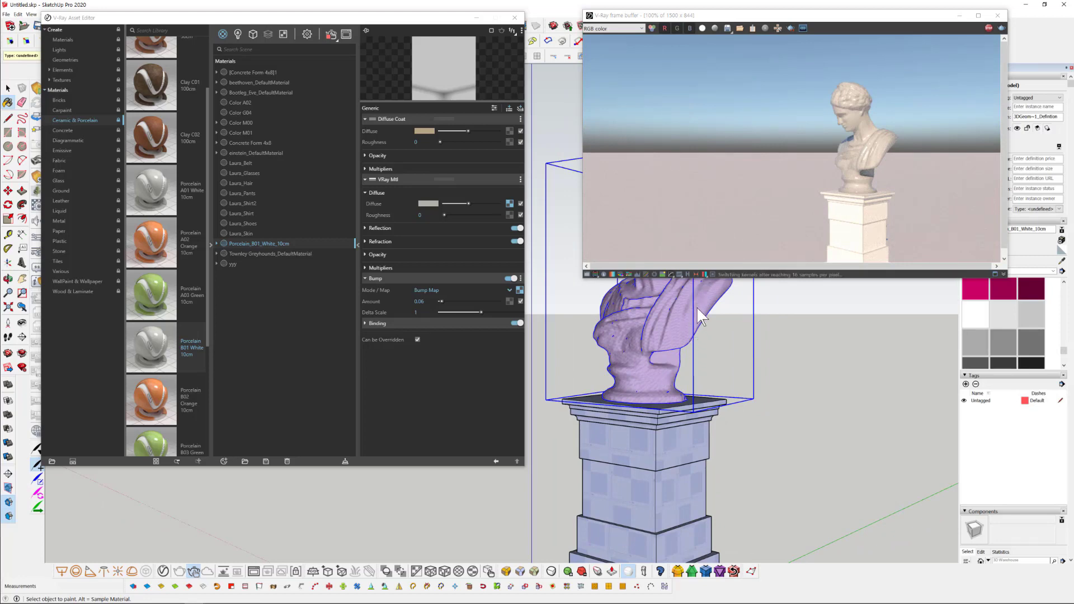
scroll(693, 306, "up", 8)
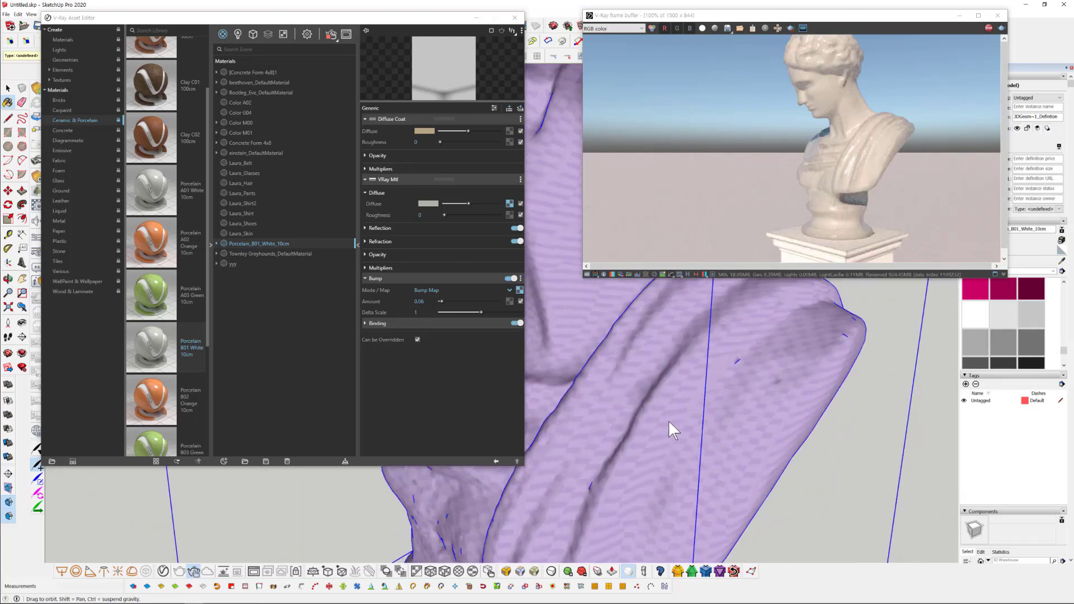
scroll(669, 421, "up", 5)
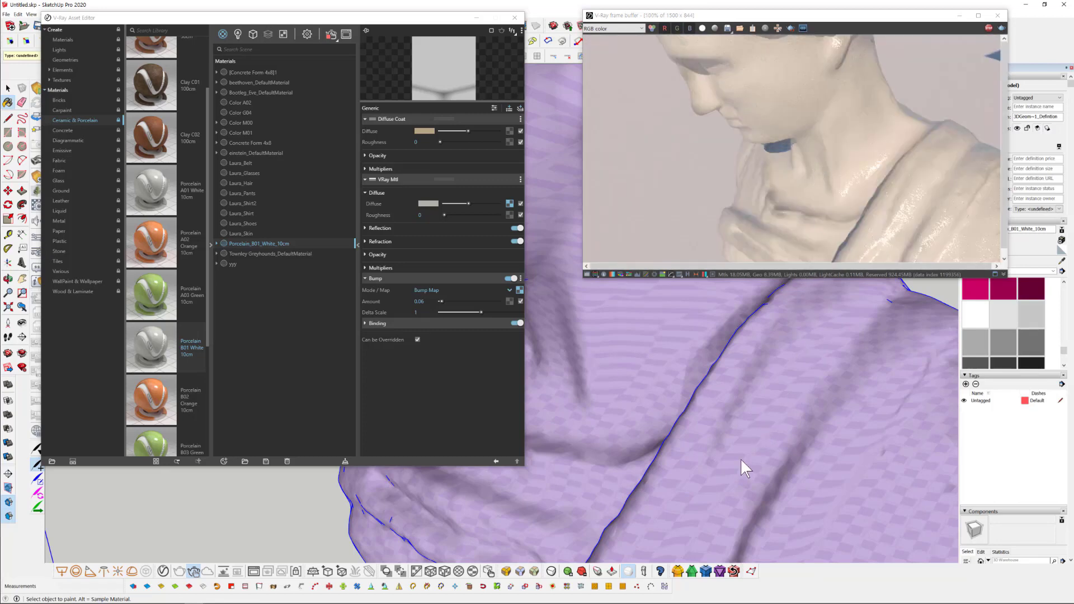
mouse_move(741, 461)
middle_mouse_down()
mouse_move(833, 441)
mouse_move(793, 354)
middle_mouse_up()
mouse_move(788, 457)
middle_mouse_down()
mouse_move(777, 443)
mouse_move(799, 371)
mouse_move(797, 421)
middle_mouse_up()
middle_click_drag(722, 445, 747, 361)
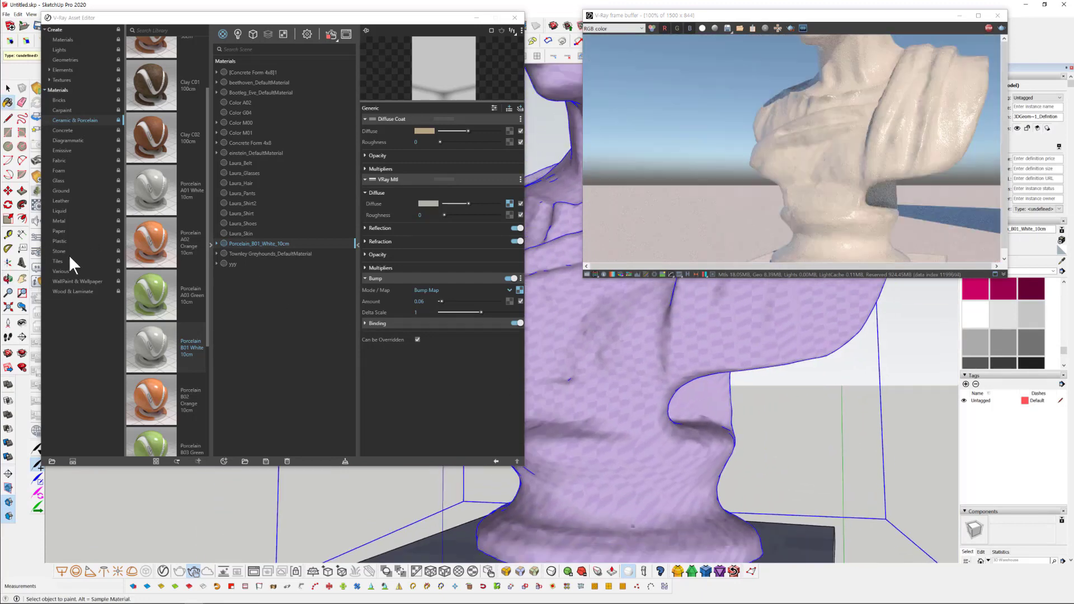
- Add the Aluminum Brushed 5cm metal from the material library to the scene and apply it to the selected bust
left_click(62, 220)
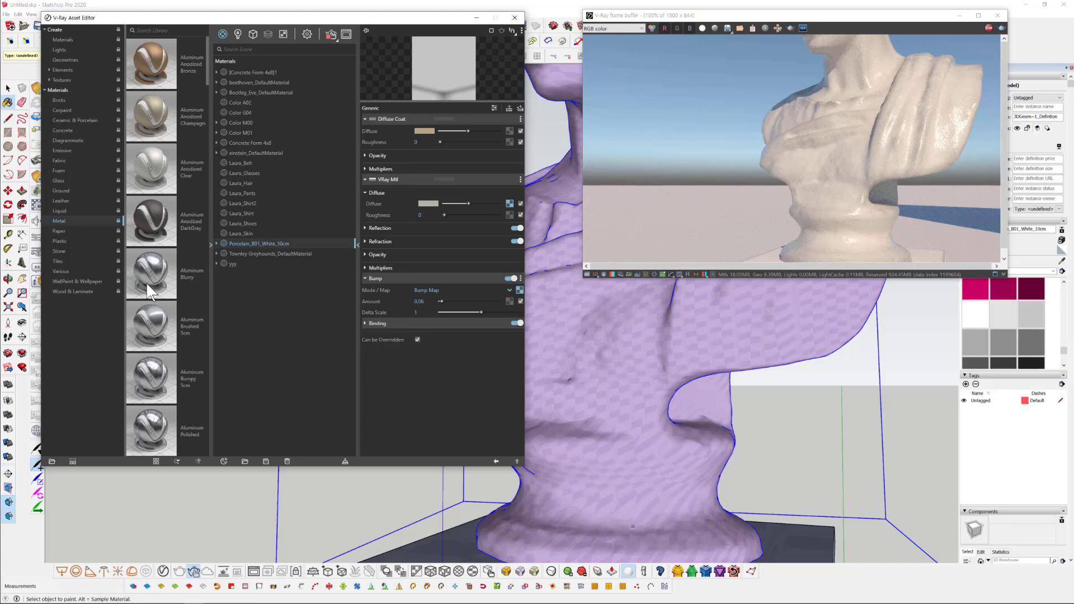
scroll(156, 247, "down", 3)
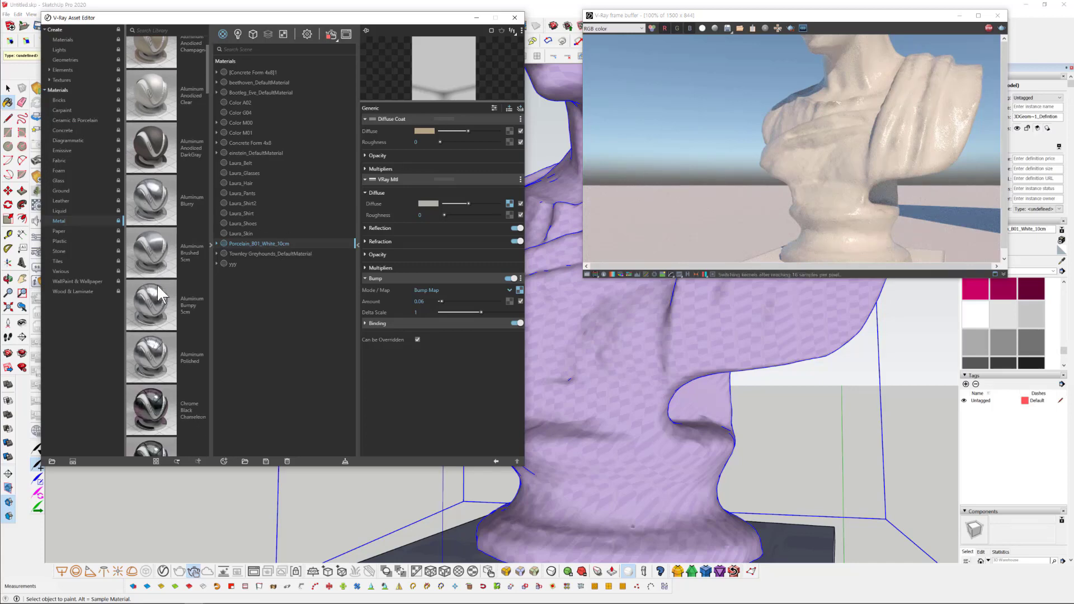
left_click_drag(158, 213, 335, 341)
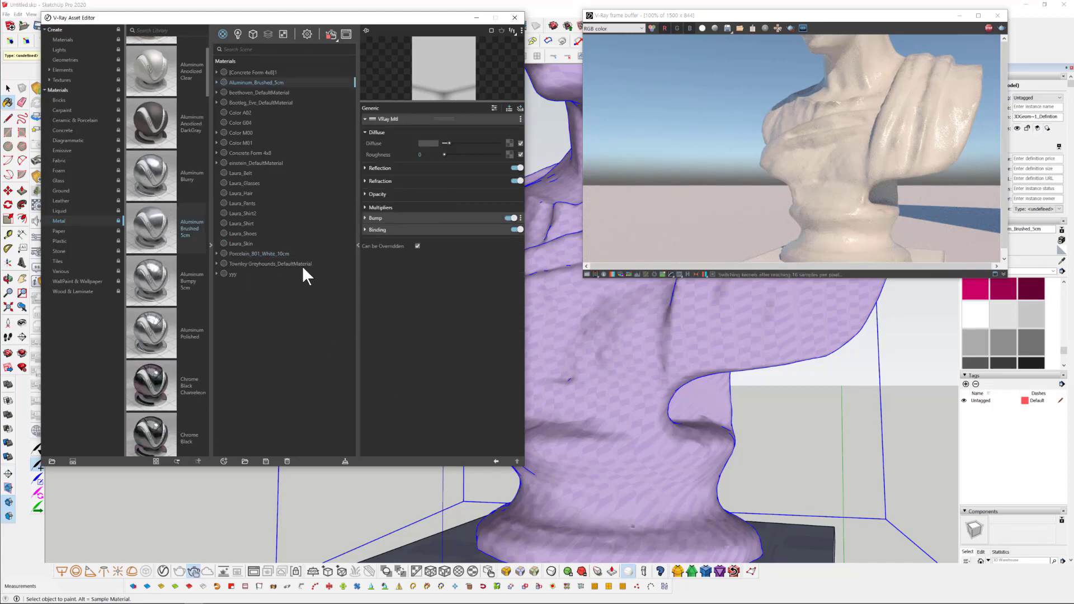
right_click(260, 82)
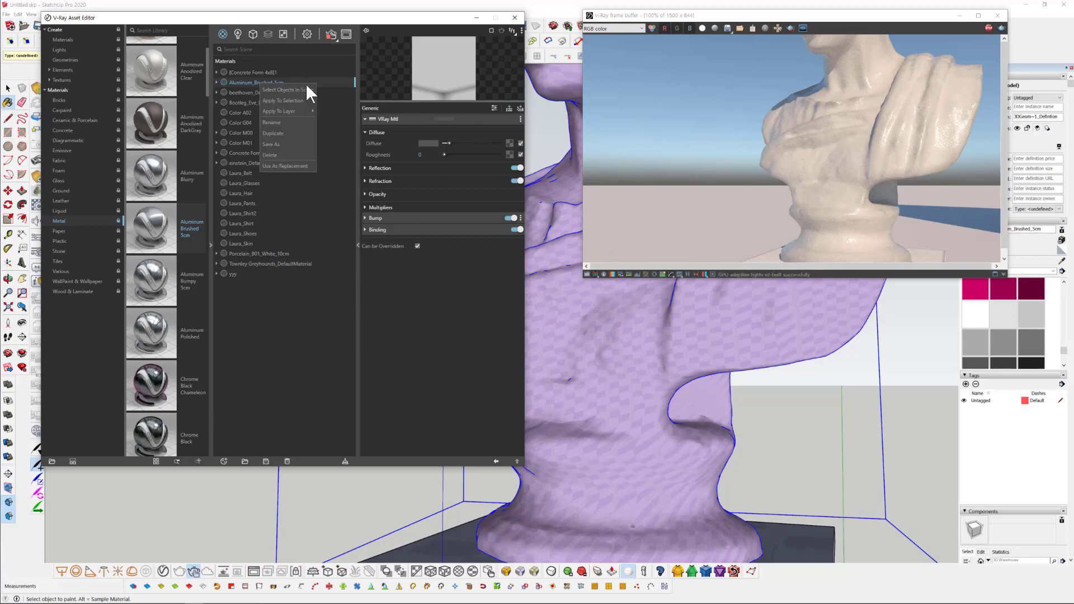
left_click(300, 100)
scroll(763, 398, "up", 5)
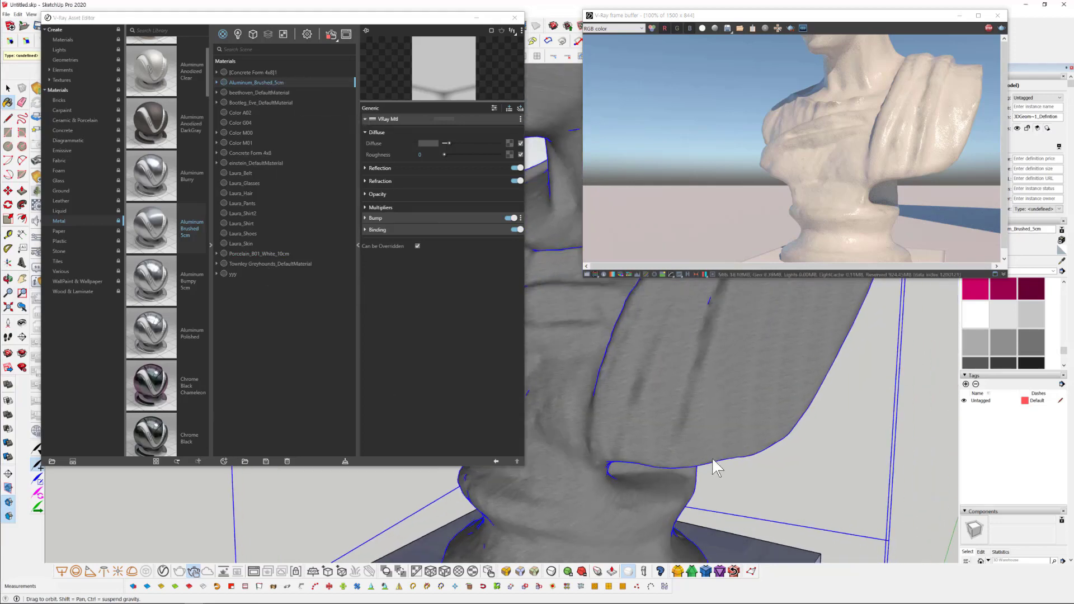
scroll(750, 399, "up", 3)
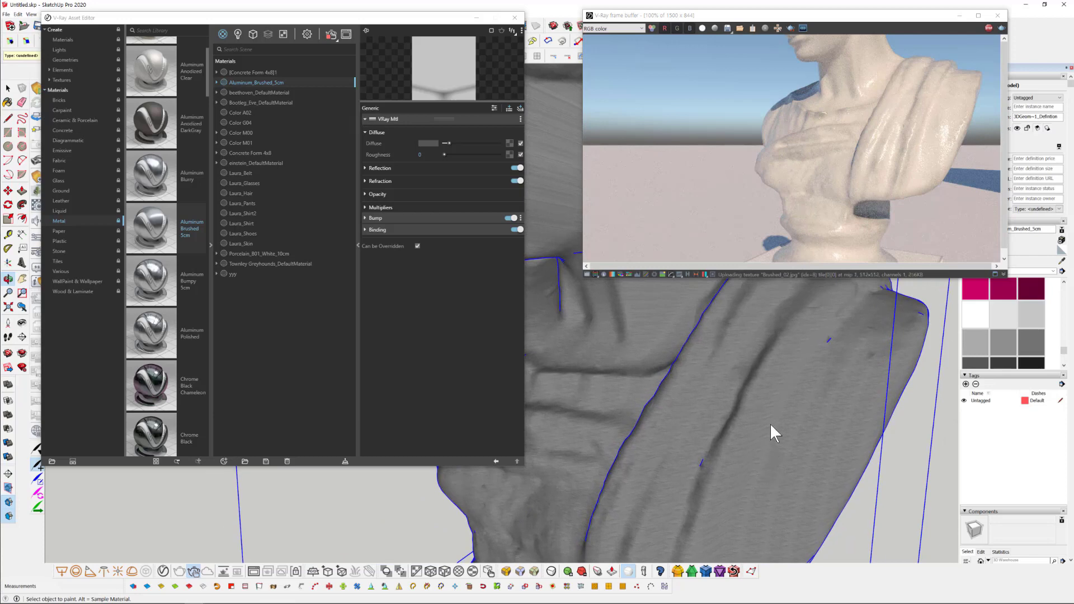
mouse_move(702, 413)
middle_mouse_down()
mouse_move(712, 434)
mouse_move(791, 422)
mouse_move(728, 429)
mouse_move(656, 455)
mouse_move(626, 391)
middle_mouse_up()
key("b")
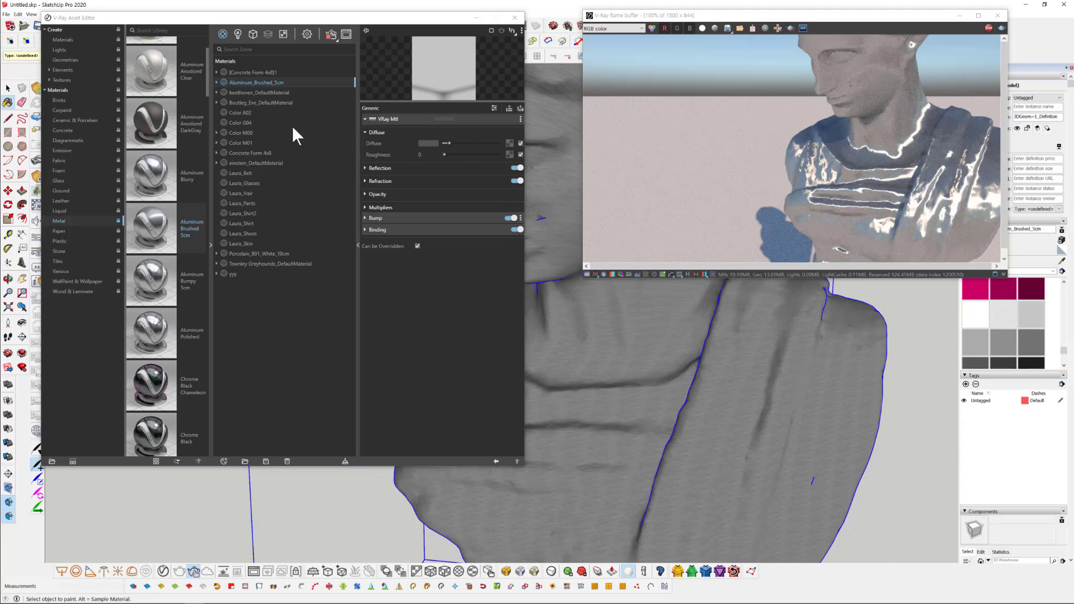
- Add a Dirt texture to the brushed aluminum's diffuse and darken its unoccluded color to dark grey
left_click(509, 143)
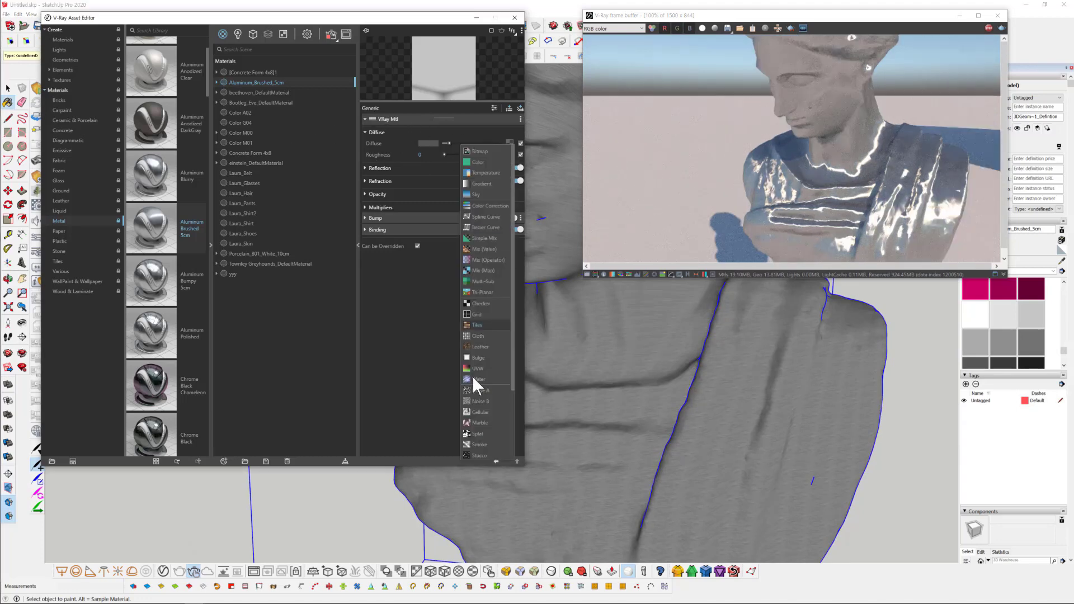
scroll(488, 443, "down", 3)
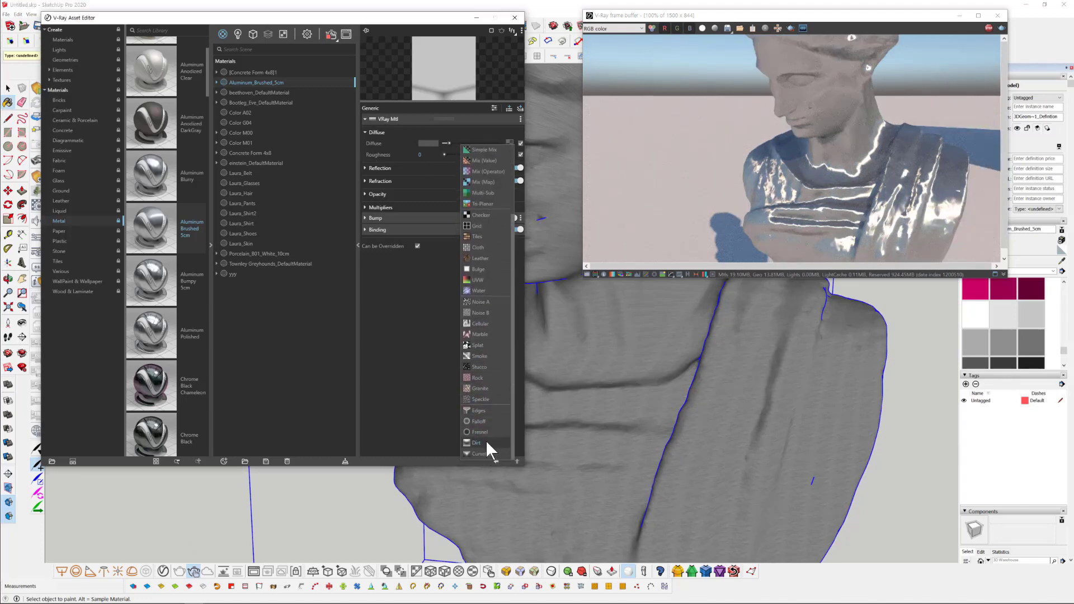
left_click(485, 441)
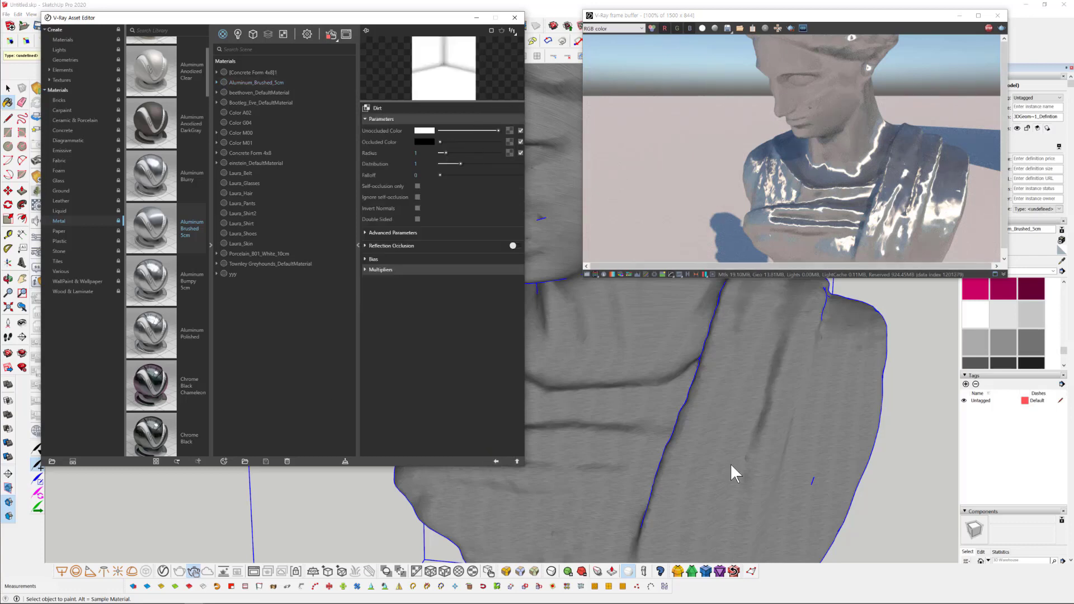
mouse_move(730, 463)
middle_mouse_down()
mouse_move(699, 462)
mouse_move(725, 442)
middle_mouse_up()
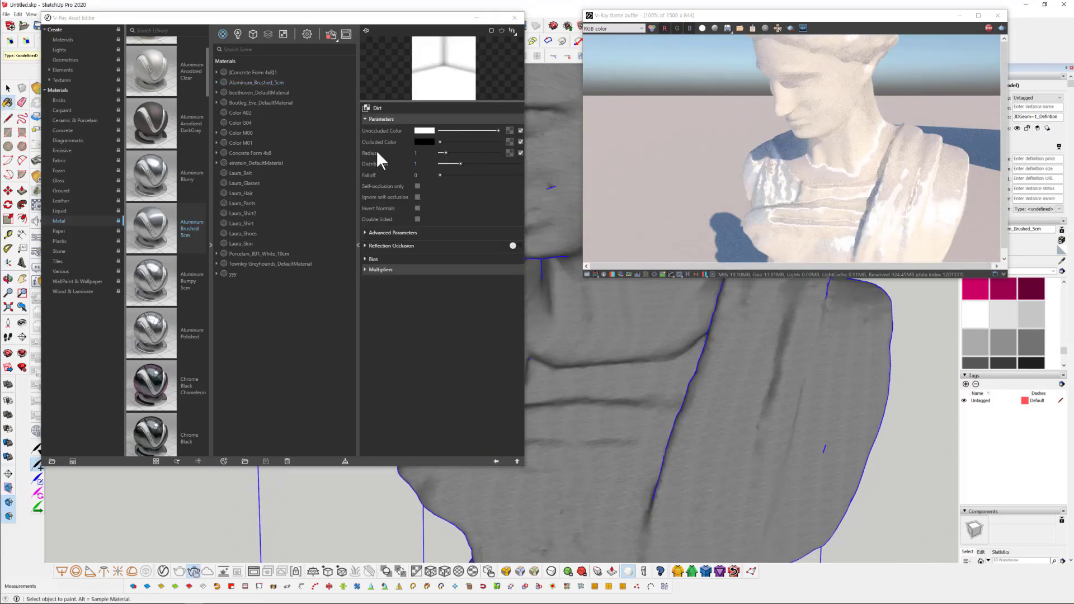
left_click_drag(499, 128, 448, 130)
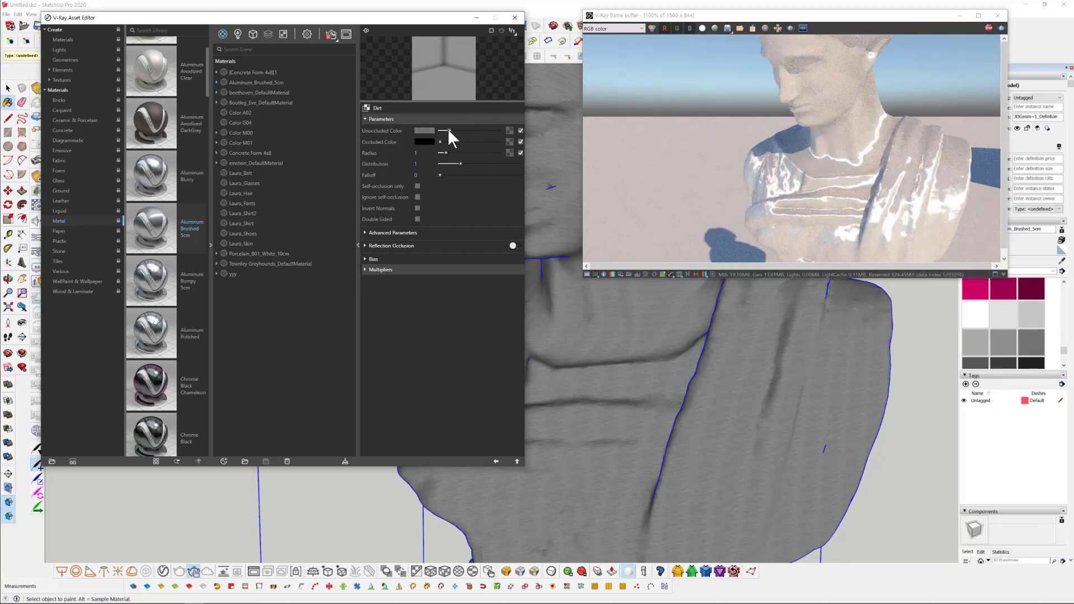
mouse_move(645, 406)
middle_mouse_down()
mouse_move(671, 403)
mouse_move(595, 383)
middle_mouse_up()
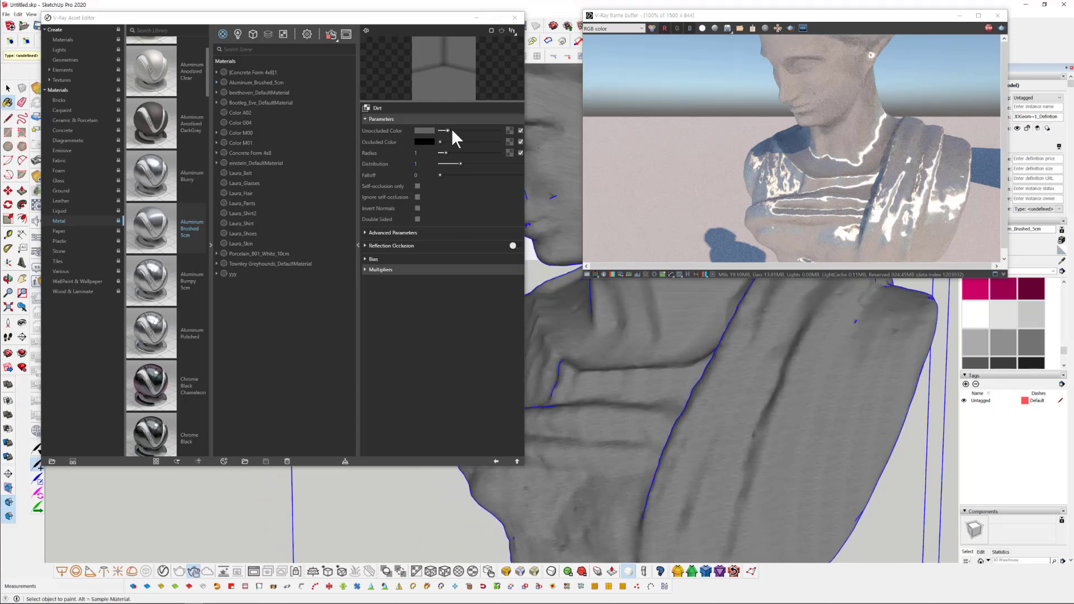
left_click_drag(448, 131, 445, 130)
mouse_move(746, 445)
middle_mouse_down()
mouse_move(707, 439)
mouse_move(798, 443)
mouse_move(764, 448)
middle_mouse_up()
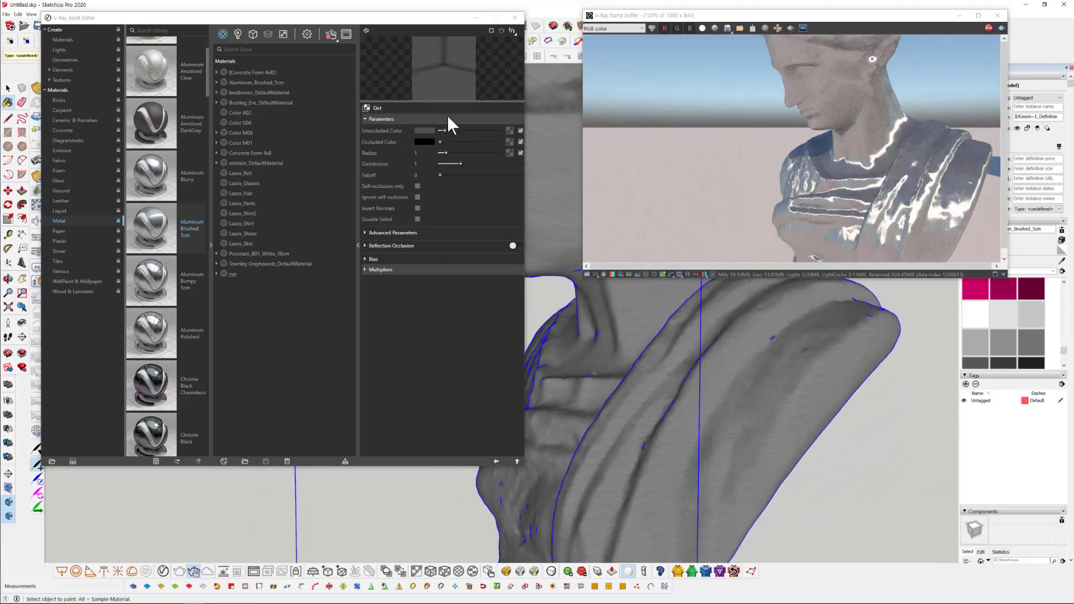
- Set the brushed aluminum's Dirt radius to 10 and distribution to about 2.78, checking the bust's folds, and return to the material settings
left_click_drag(445, 153, 462, 152)
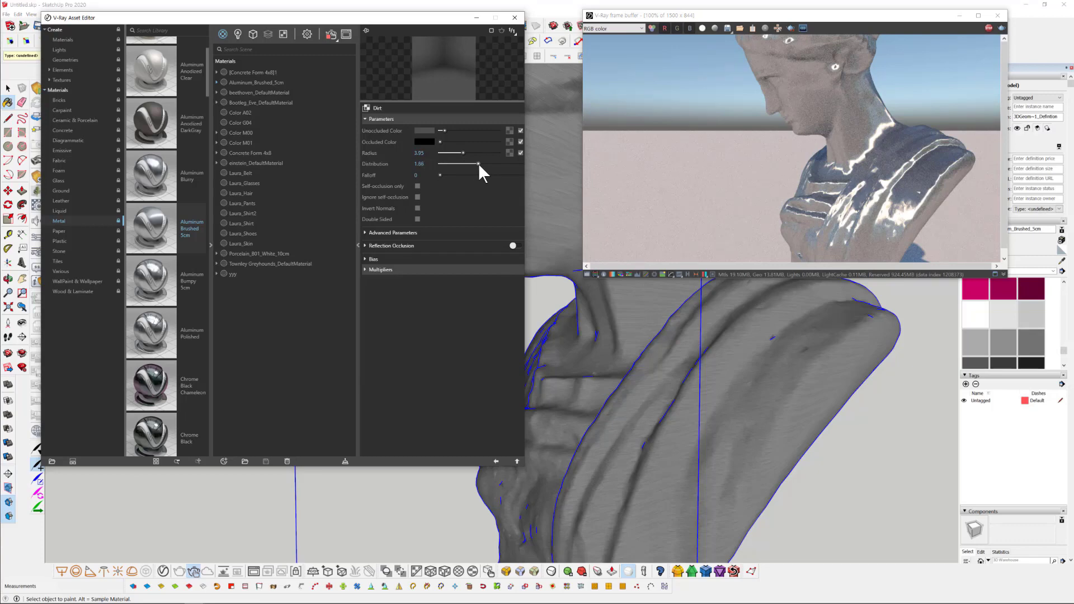
left_click(427, 153)
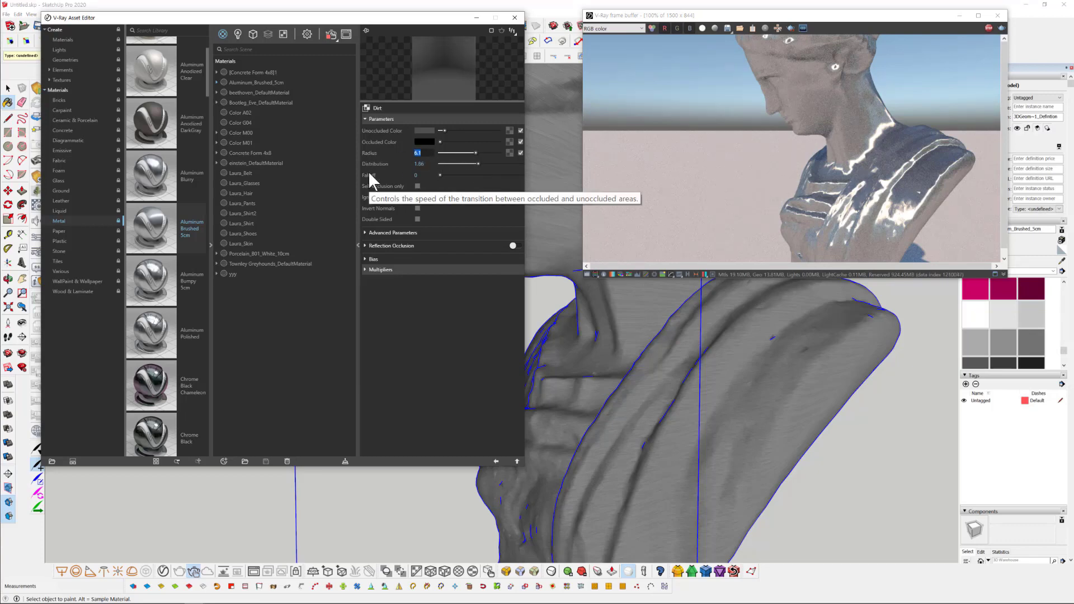
type("10")
key("Return")
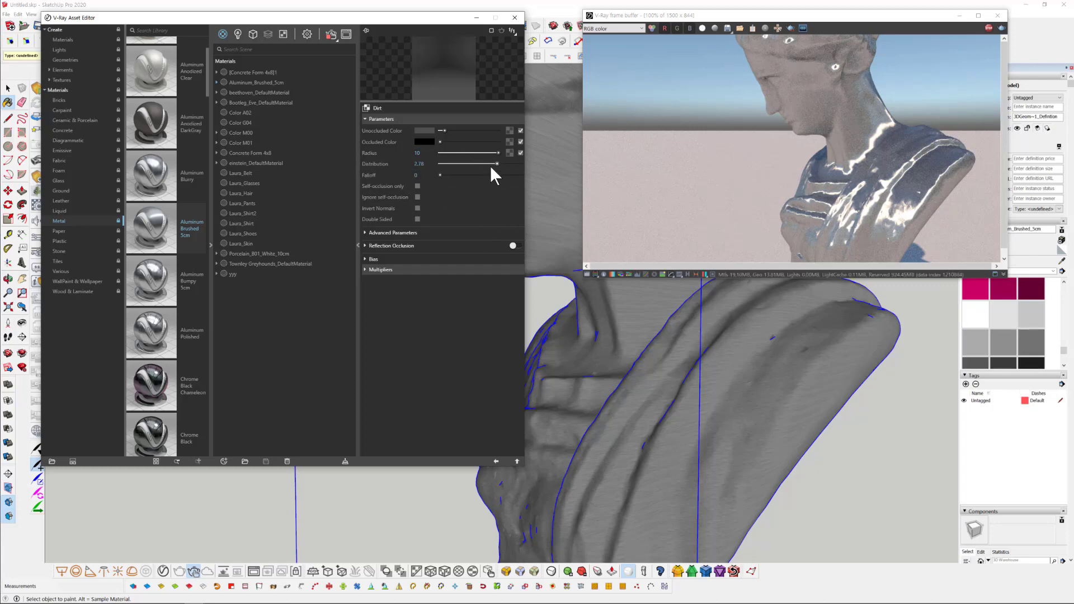
mouse_move(784, 442)
middle_mouse_down()
mouse_move(891, 449)
mouse_move(744, 443)
mouse_move(974, 441)
middle_mouse_up()
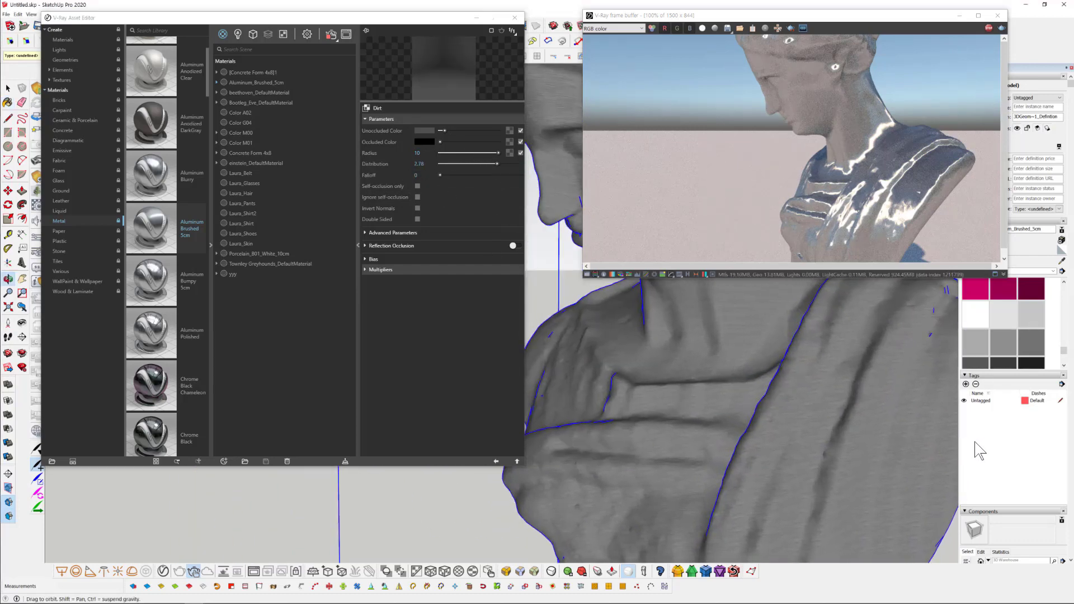
scroll(789, 425, "down", 5)
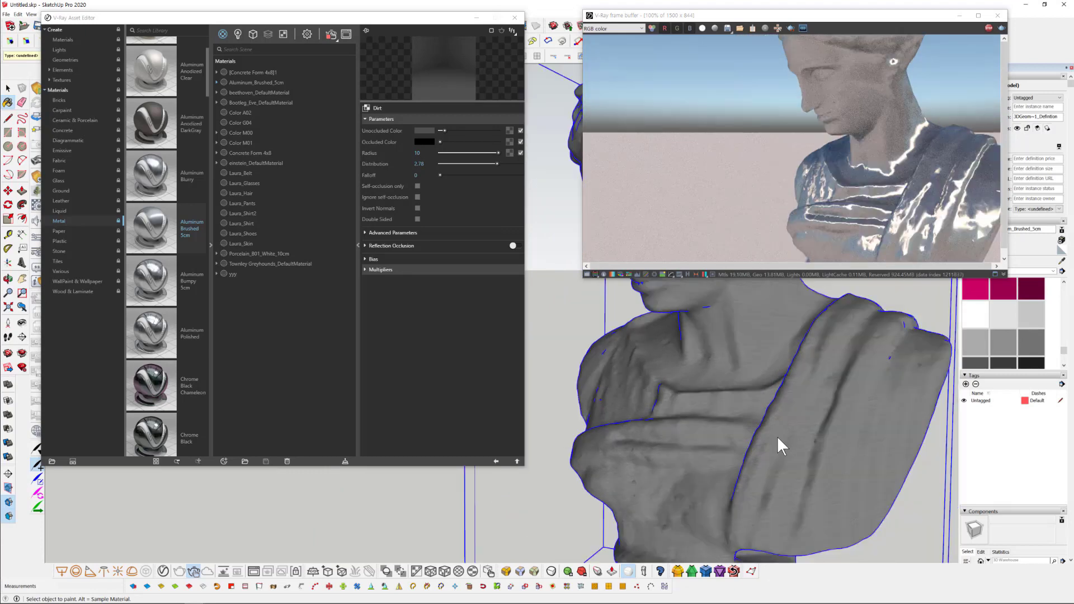
mouse_move(778, 434)
middle_mouse_down()
mouse_move(684, 419)
mouse_move(764, 438)
middle_mouse_up()
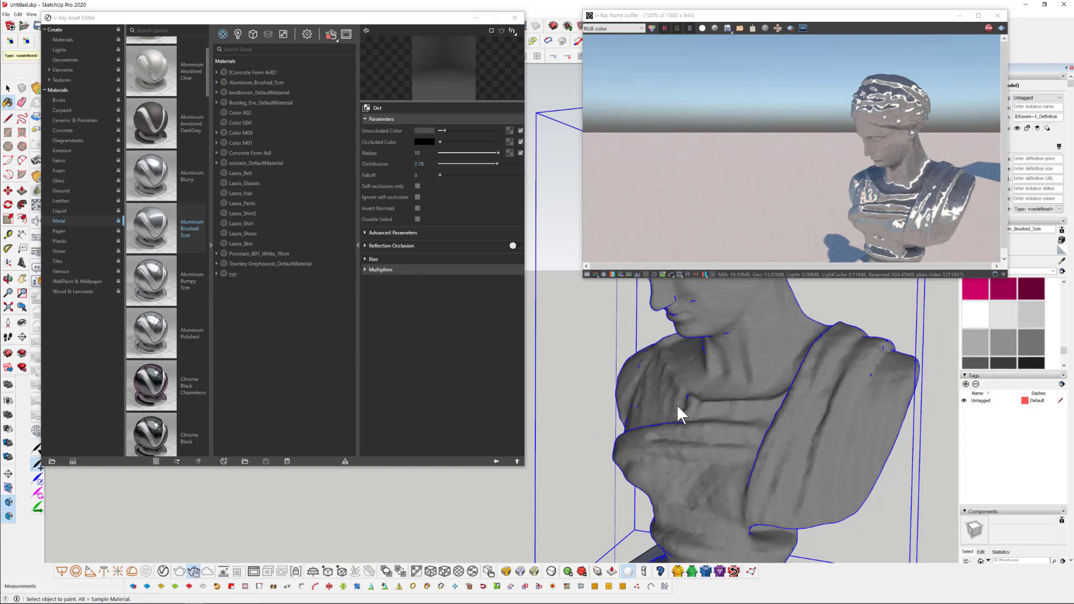
middle_click_drag(676, 404, 705, 405)
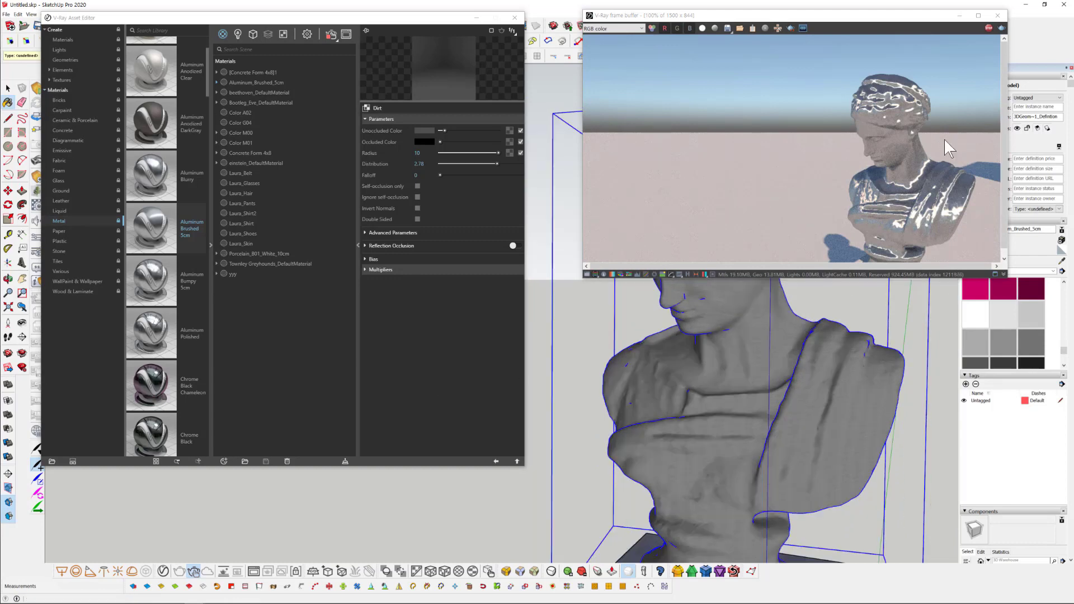
left_click(496, 461)
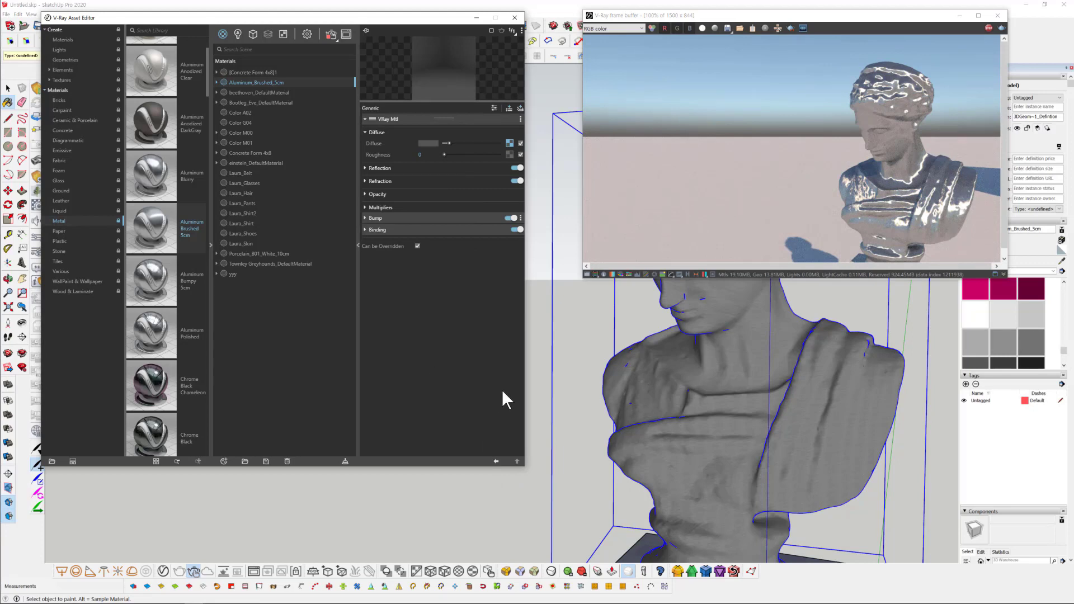
- Examine the brushed aluminum bust together with its pedestal in the render from progressively farther views
scroll(737, 408, "down", 1)
middle_click_drag(736, 408, 590, 387, "shift")
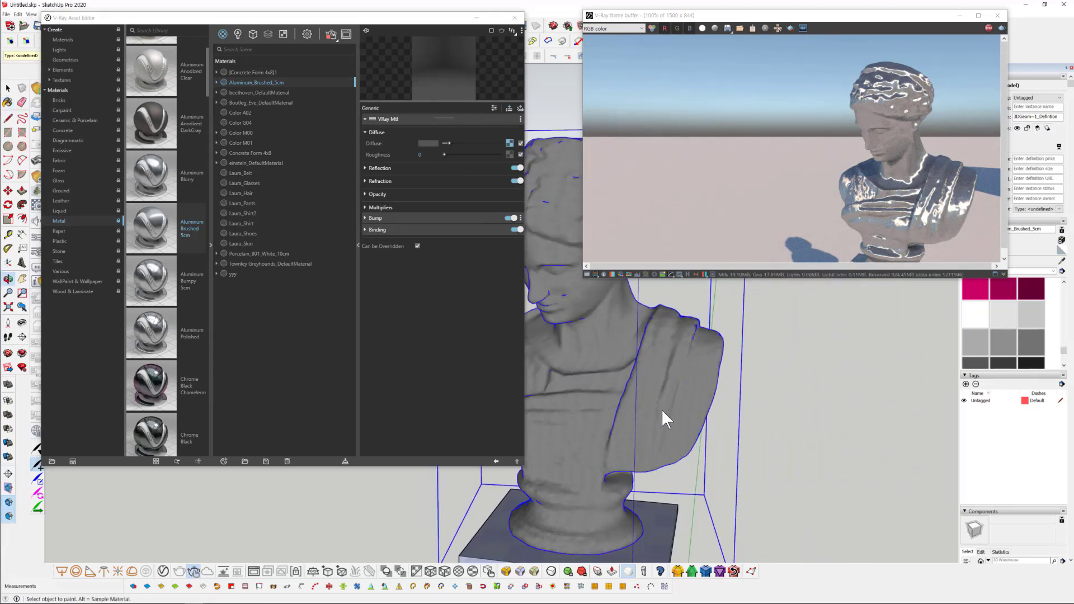
scroll(664, 438, "down", 3)
mouse_move(715, 454)
middle_mouse_down("shift")
mouse_move(533, 459)
mouse_move(513, 338)
middle_mouse_up("shift")
mouse_move(710, 495)
middle_mouse_down()
mouse_move(682, 514)
mouse_move(762, 407)
mouse_move(768, 413)
middle_mouse_up()
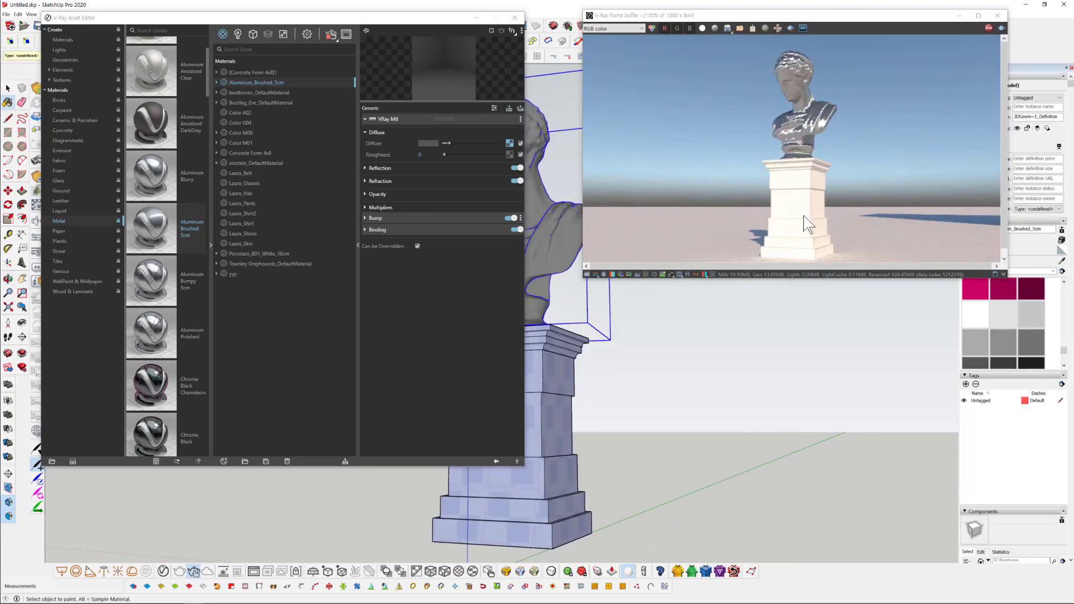
scroll(805, 414, "down", 3)
middle_click_drag(798, 422, 719, 462, "shift")
scroll(719, 463, "down", 3)
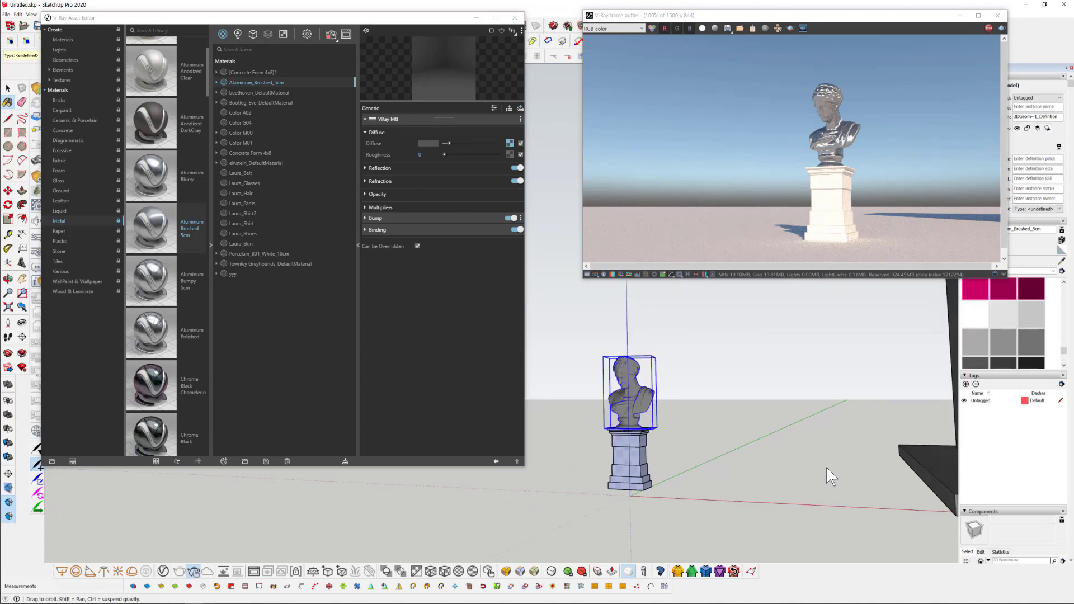
- Examine the weathered concrete on the arched building's walls and outer corner, including an overview with the neighbouring box on its slab
middle_click_drag(827, 467, 412, 522, "shift")
scroll(755, 504, "down", 1)
scroll(736, 477, "up", 4)
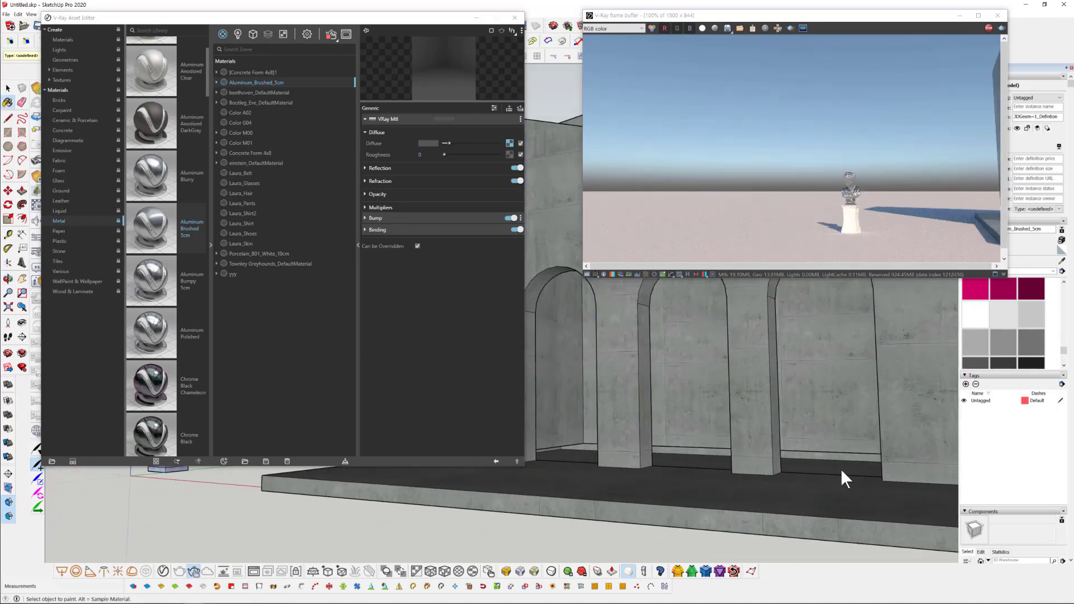
mouse_move(841, 468)
middle_mouse_down()
mouse_move(616, 492)
mouse_move(671, 479)
mouse_move(716, 537)
mouse_move(669, 421)
middle_mouse_up()
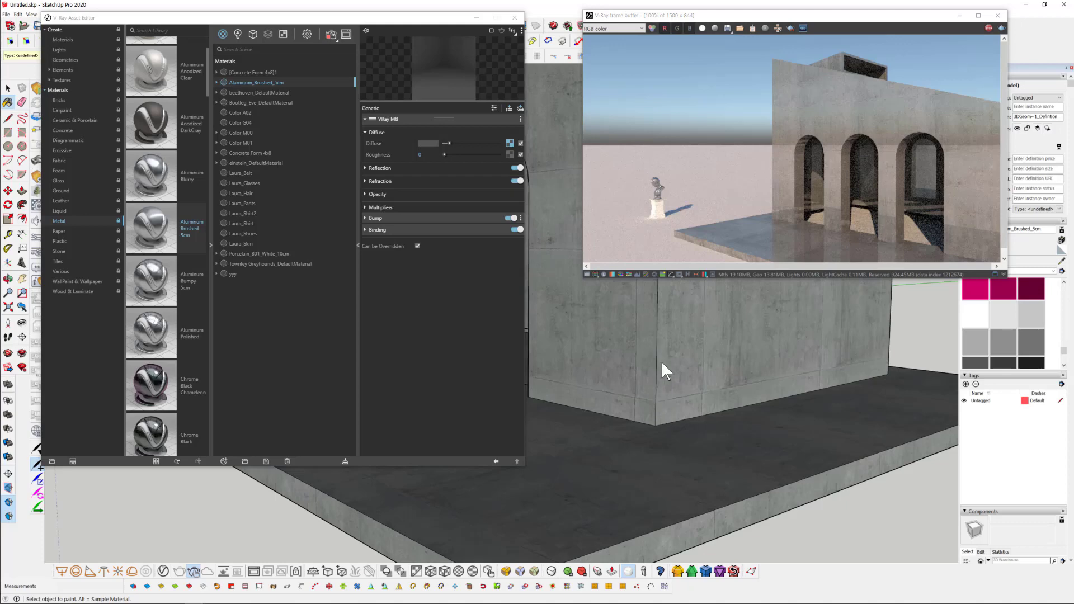
mouse_move(639, 309)
middle_mouse_down()
mouse_move(620, 484)
mouse_move(666, 465)
middle_mouse_up()
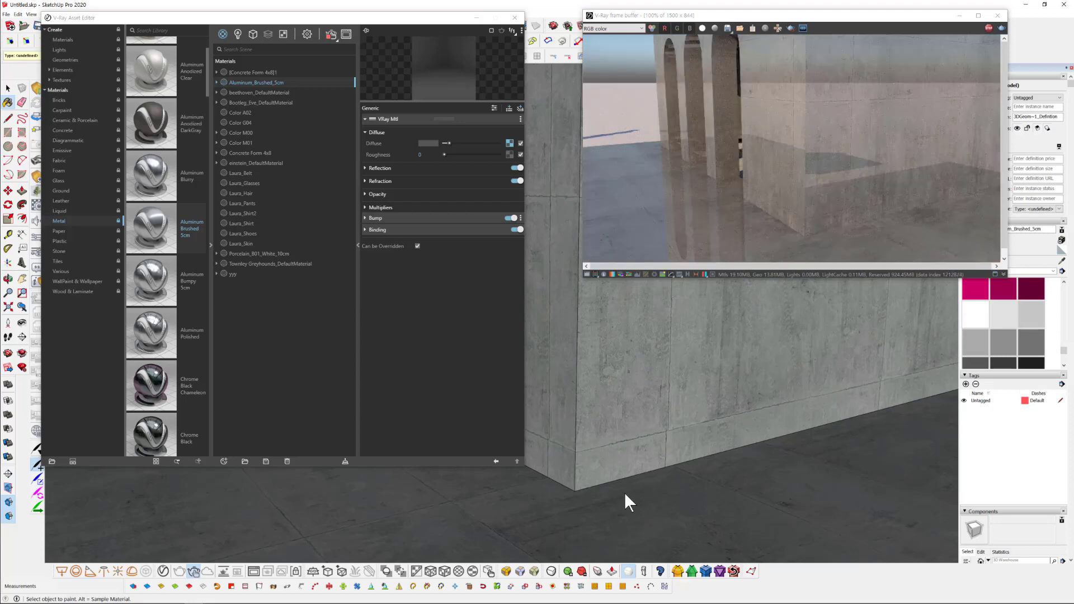
mouse_move(565, 484)
middle_mouse_down()
mouse_move(601, 495)
mouse_move(738, 467)
mouse_move(729, 445)
mouse_move(702, 454)
mouse_move(662, 496)
mouse_move(712, 462)
mouse_move(657, 458)
mouse_move(652, 470)
mouse_move(799, 467)
mouse_move(740, 417)
mouse_move(724, 487)
middle_mouse_up()
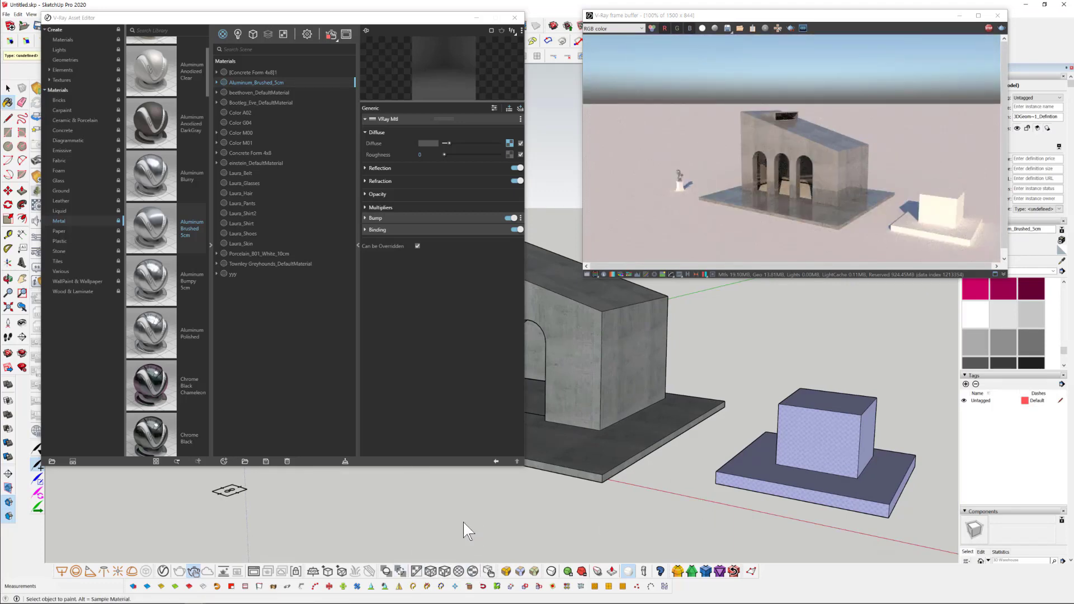
middle_click_drag(639, 454, 670, 471)
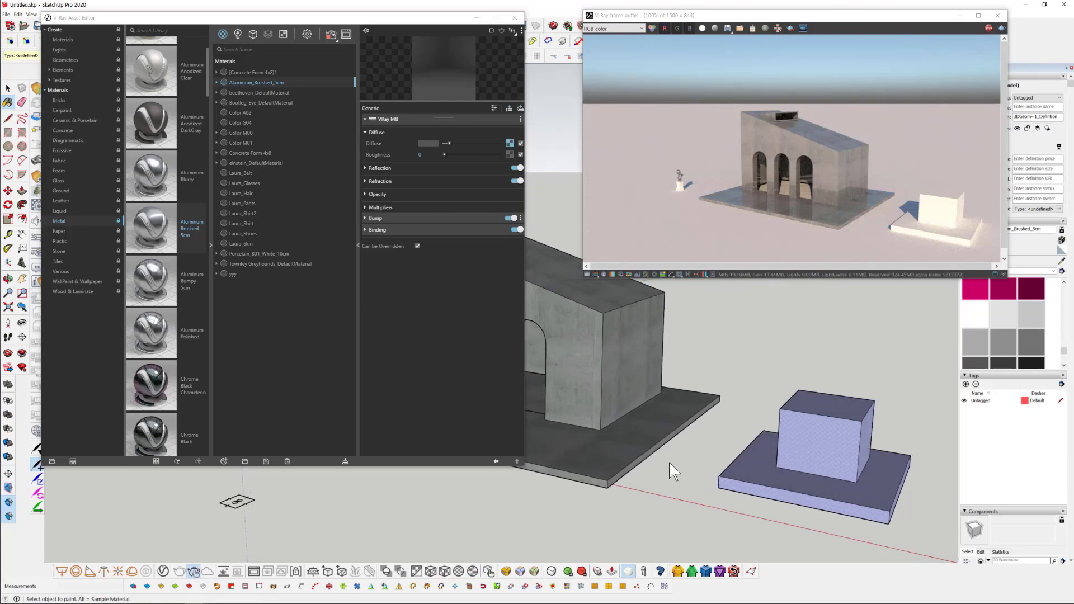